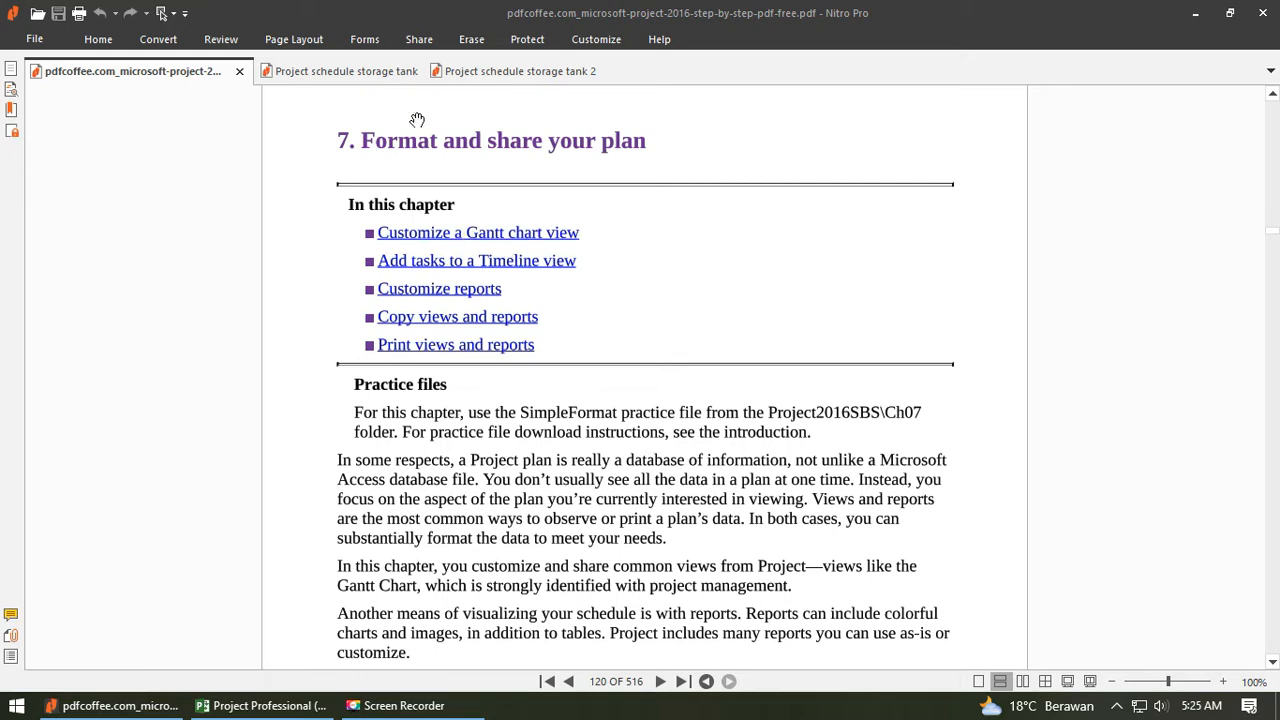
- Compare the Gantt chart formatting in the Project schedule storage tank and Project schedule storage tank 2 PDFs
{"action": "left_click", "coordinate": [312, 70]}
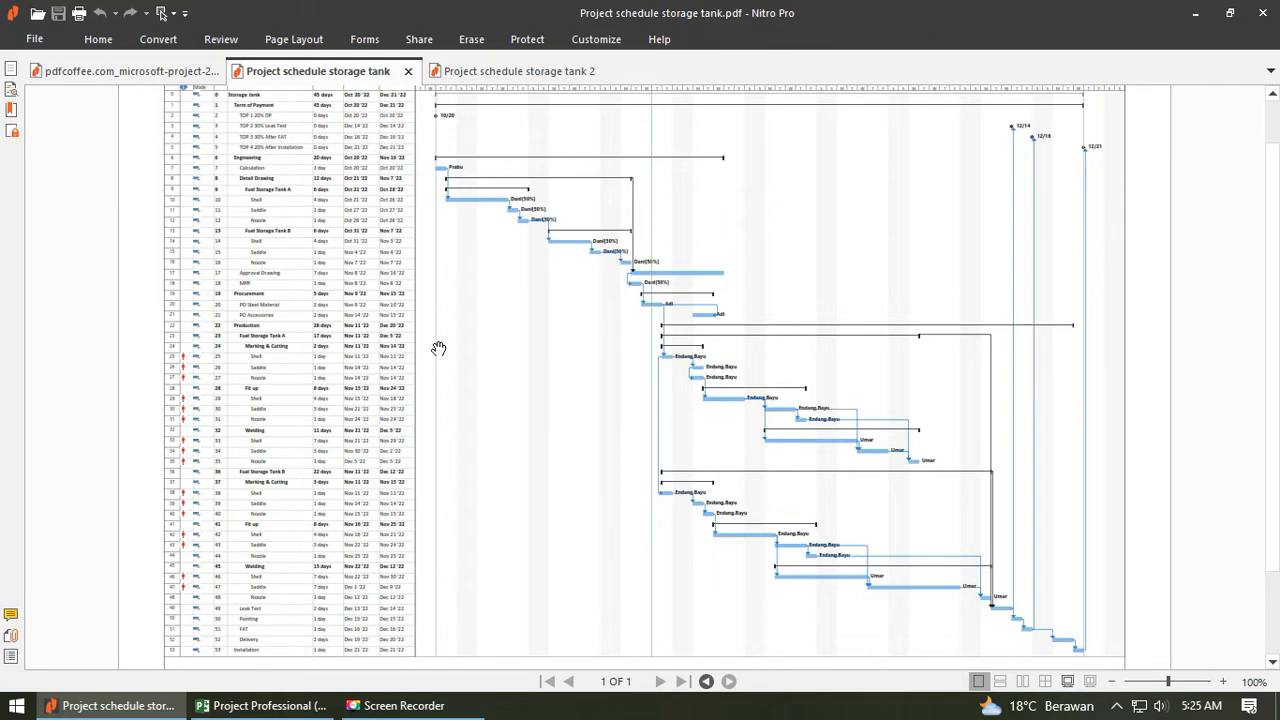
{"action": "left_click", "coordinate": [490, 72]}
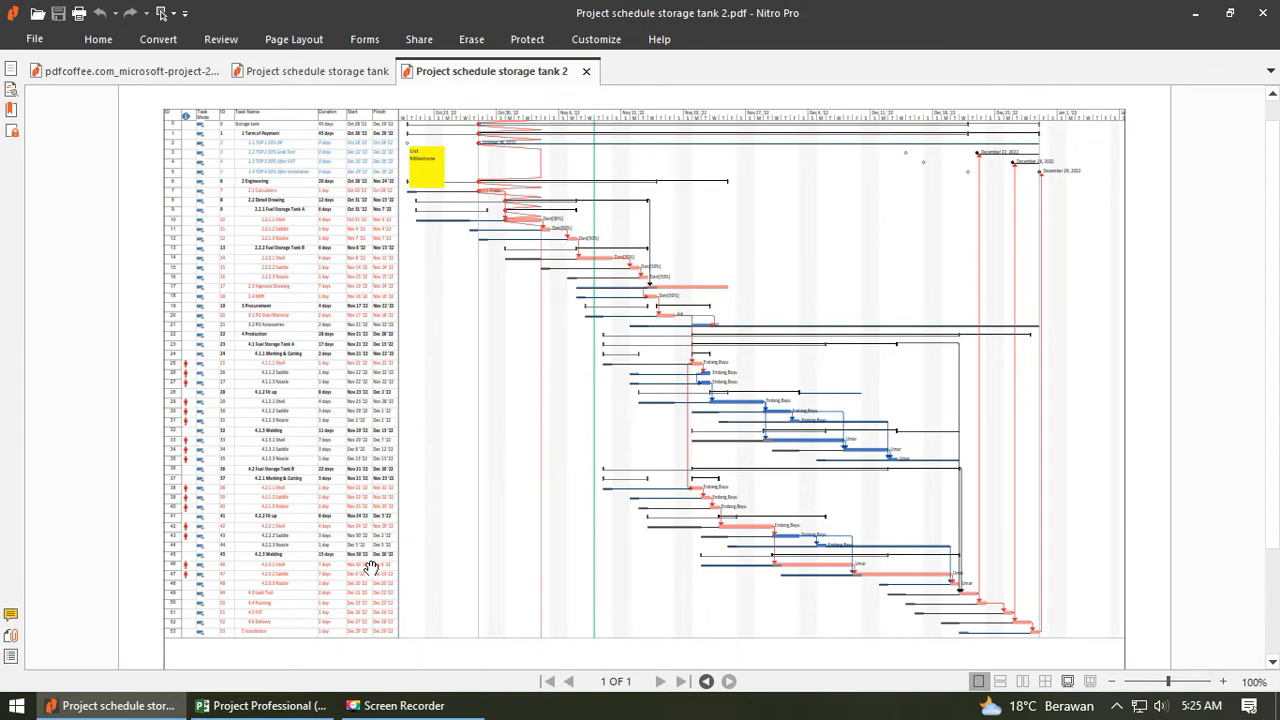
{"action": "left_click", "coordinate": [315, 72]}
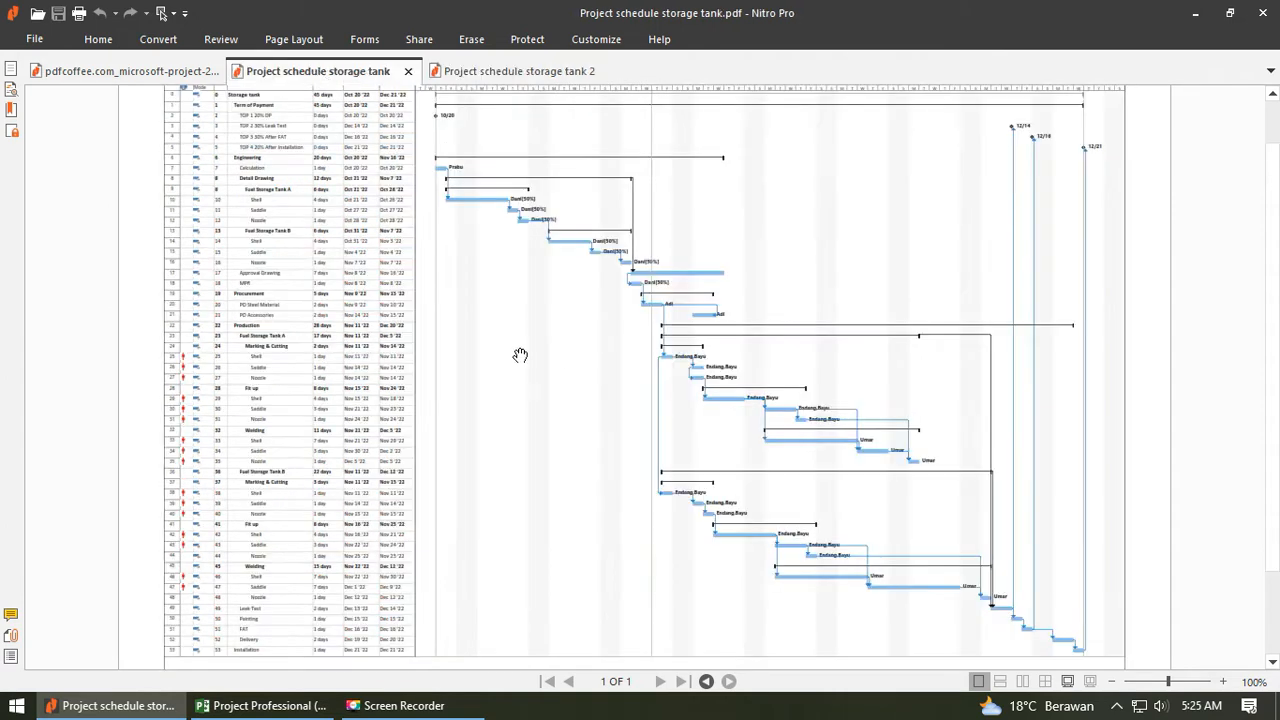
{"action": "key", "text": "ctrl+Tab"}
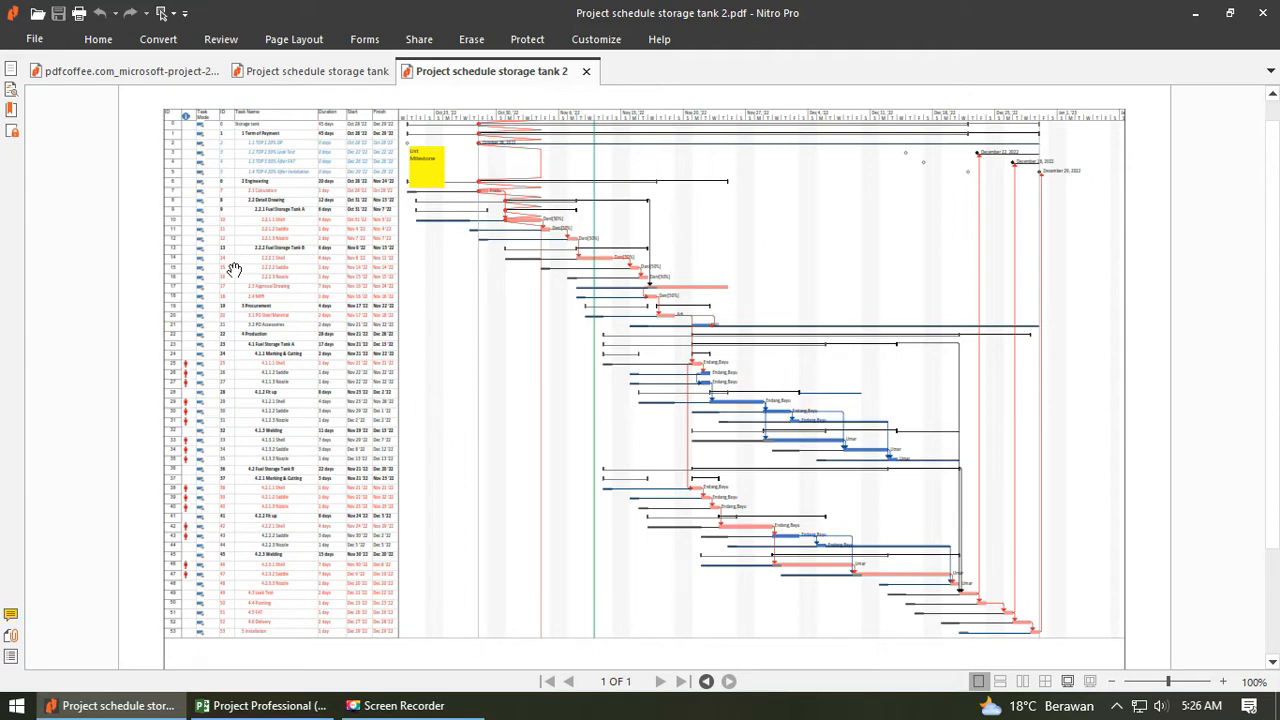
- Go to the "Add tasks to a Timeline view" section of the Microsoft Project 2016 guide
{"action": "left_click", "coordinate": [150, 70]}
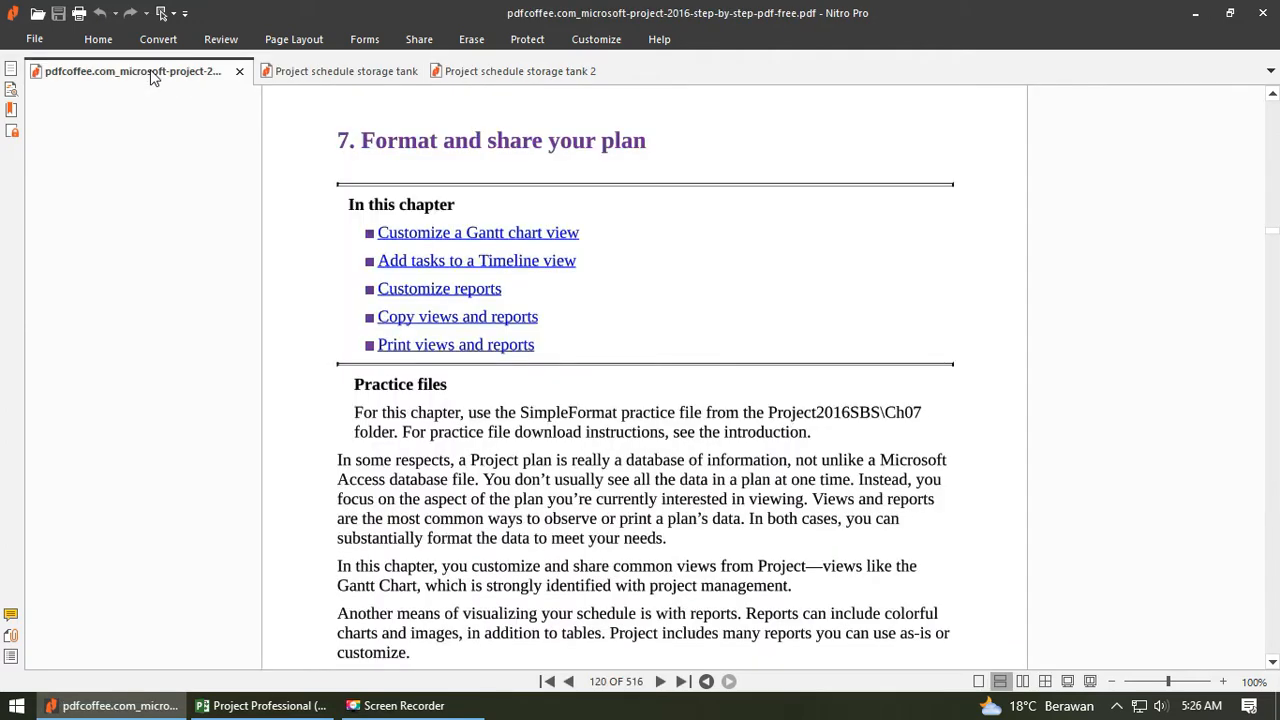
{"action": "left_click", "coordinate": [535, 308]}
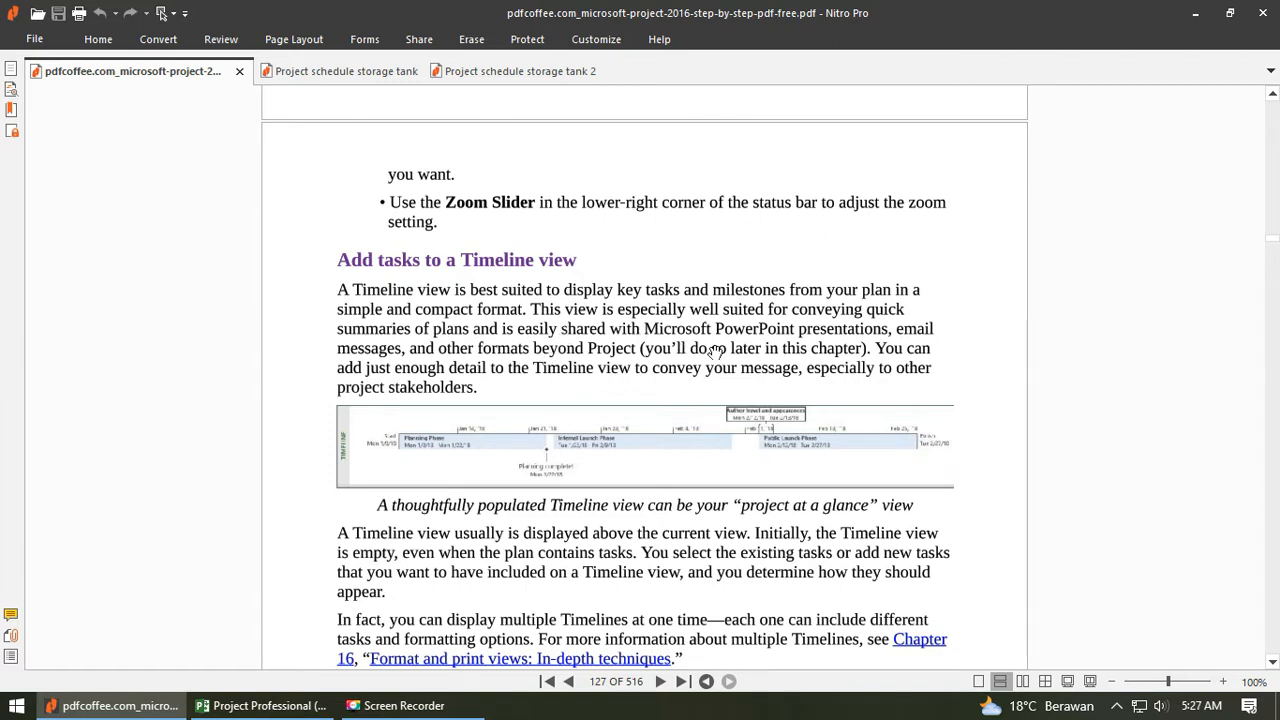
- Open the CSTS incinerator Fabrication Schedule in Microsoft Project and widen the chart area beside the task table
{"action": "left_click", "coordinate": [1195, 13]}
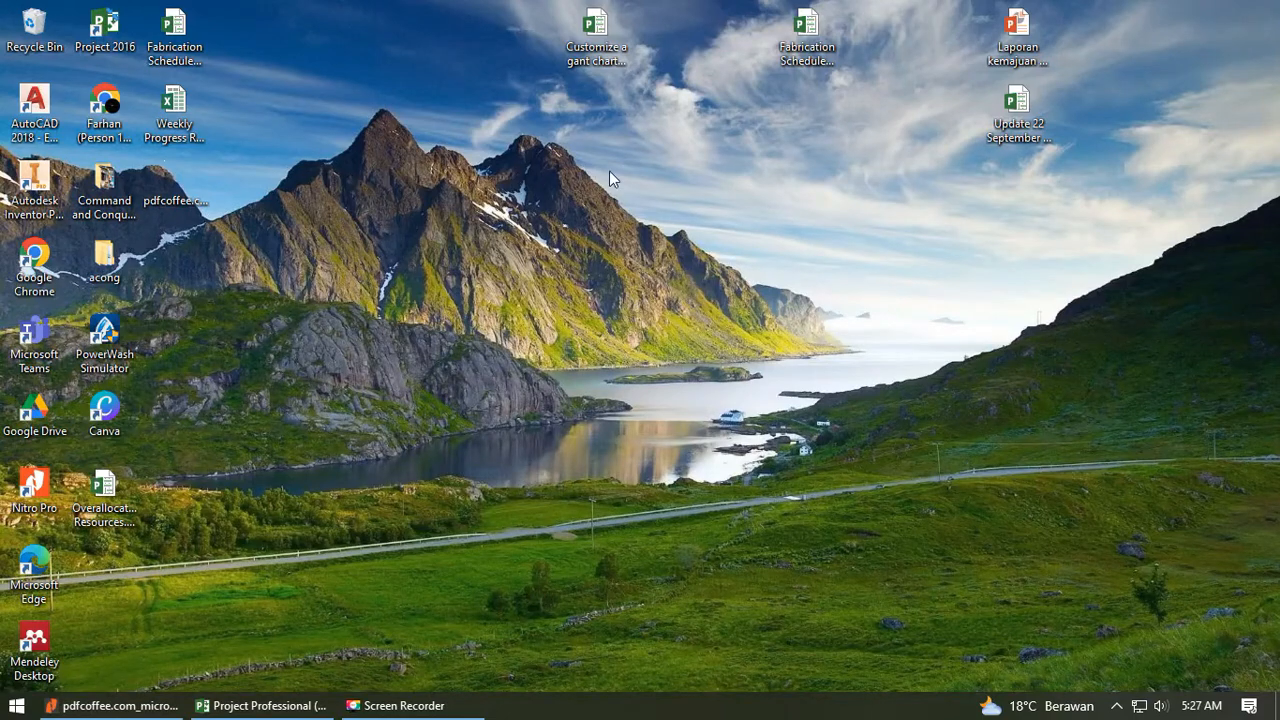
{"action": "double_click", "coordinate": [806, 40]}
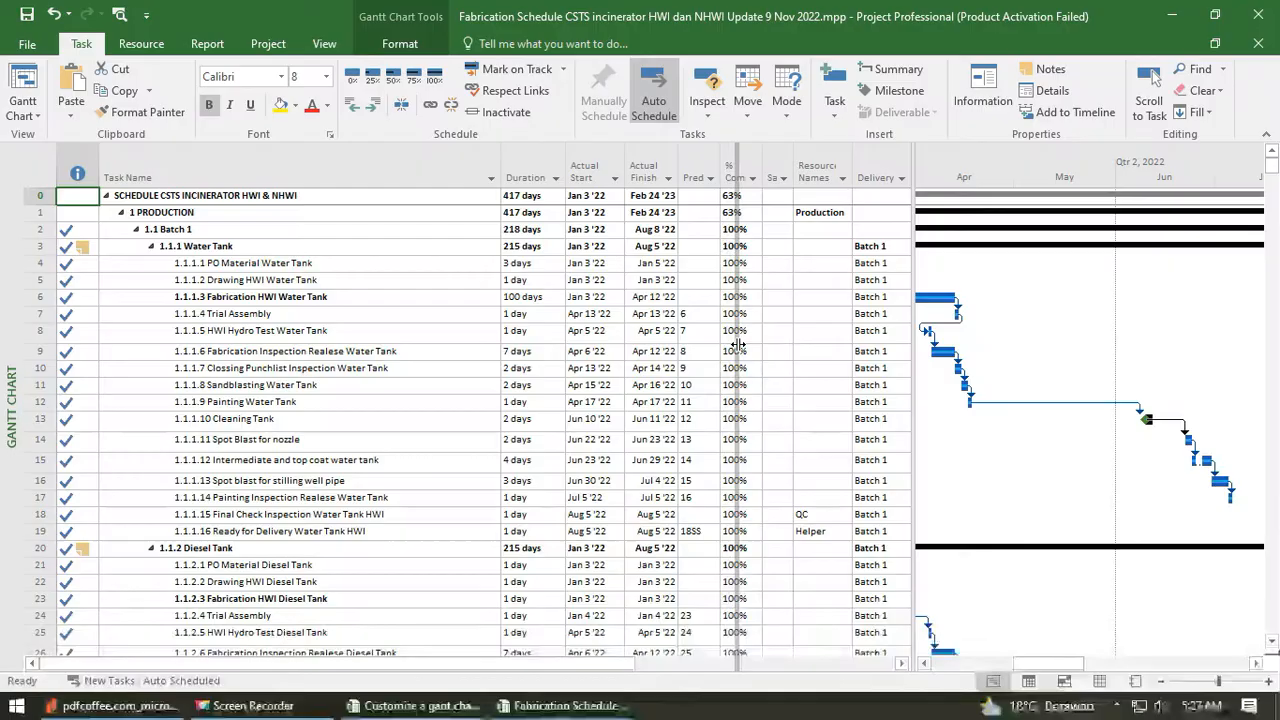
{"action": "left_click_drag", "start_coordinate": [749, 337], "coordinate": [682, 345]}
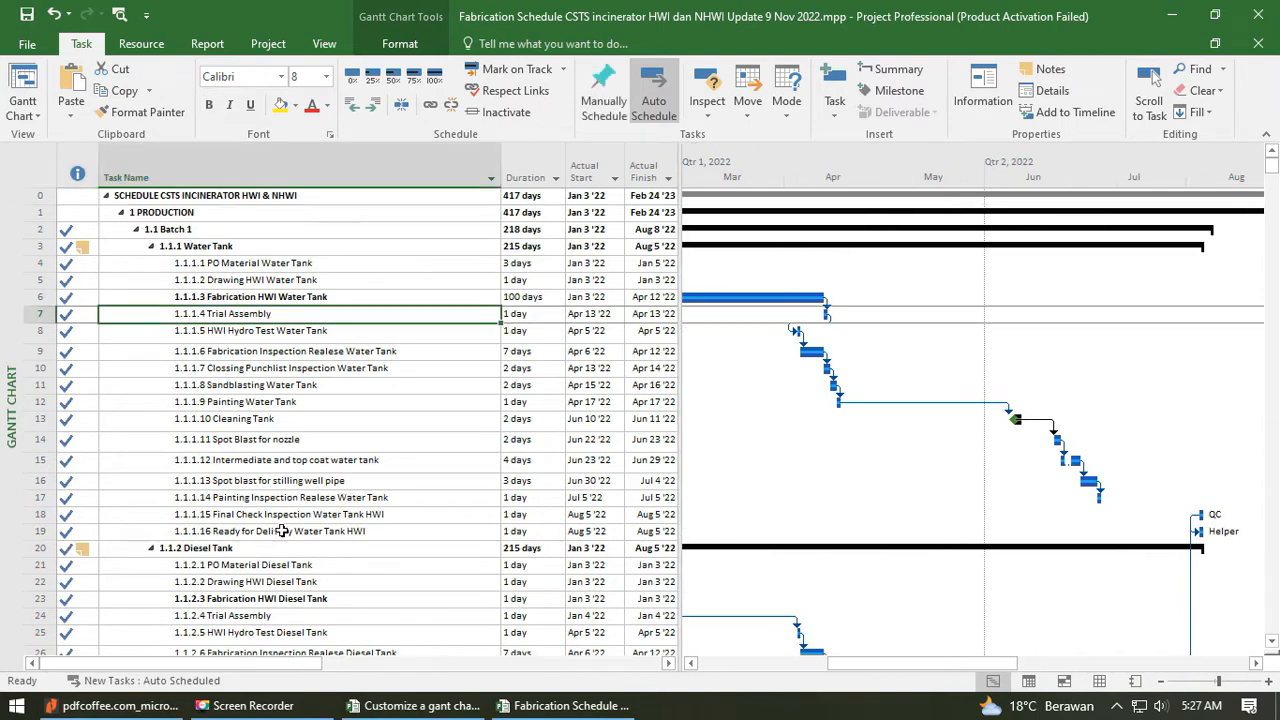
- Look through the fabrication schedule's task list down to the last delivery task and return to the first task
{"action": "scroll", "coordinate": [300, 440], "scroll_direction": "down", "scroll_amount": 4}
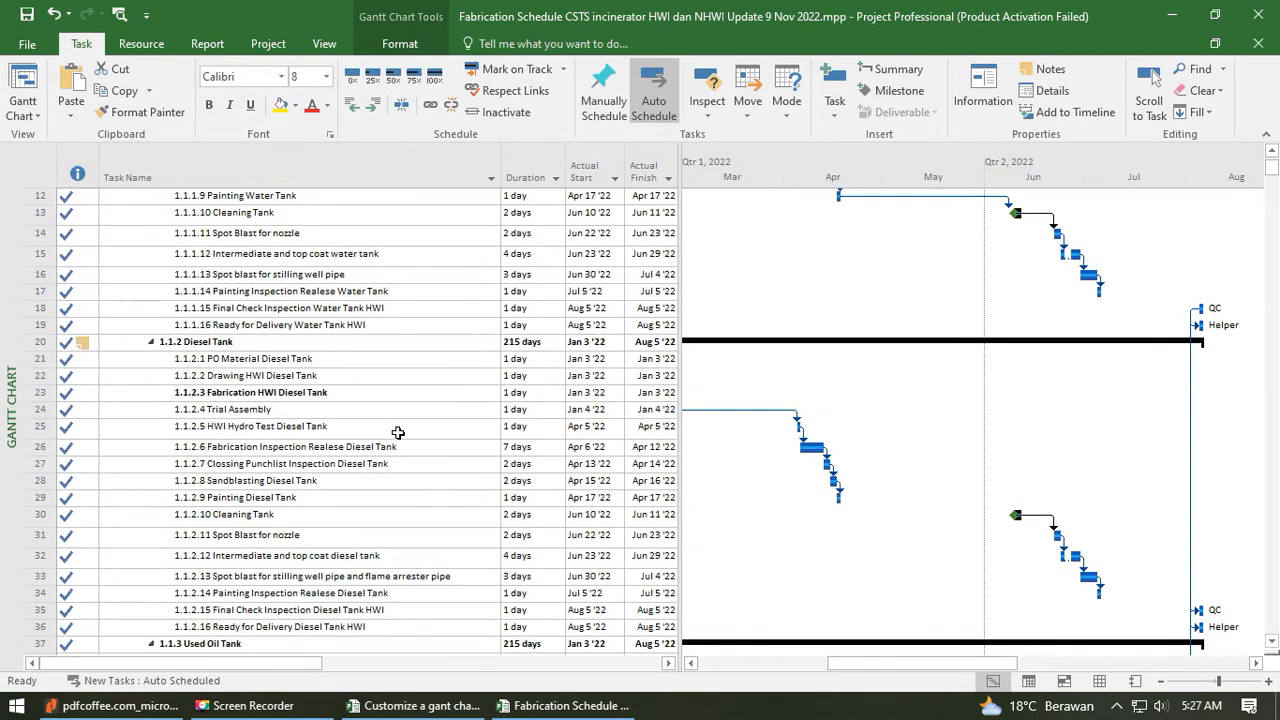
{"action": "scroll", "coordinate": [398, 432], "scroll_direction": "up", "scroll_amount": 4}
{"action": "scroll", "coordinate": [663, 340], "scroll_direction": "down", "scroll_amount": 6}
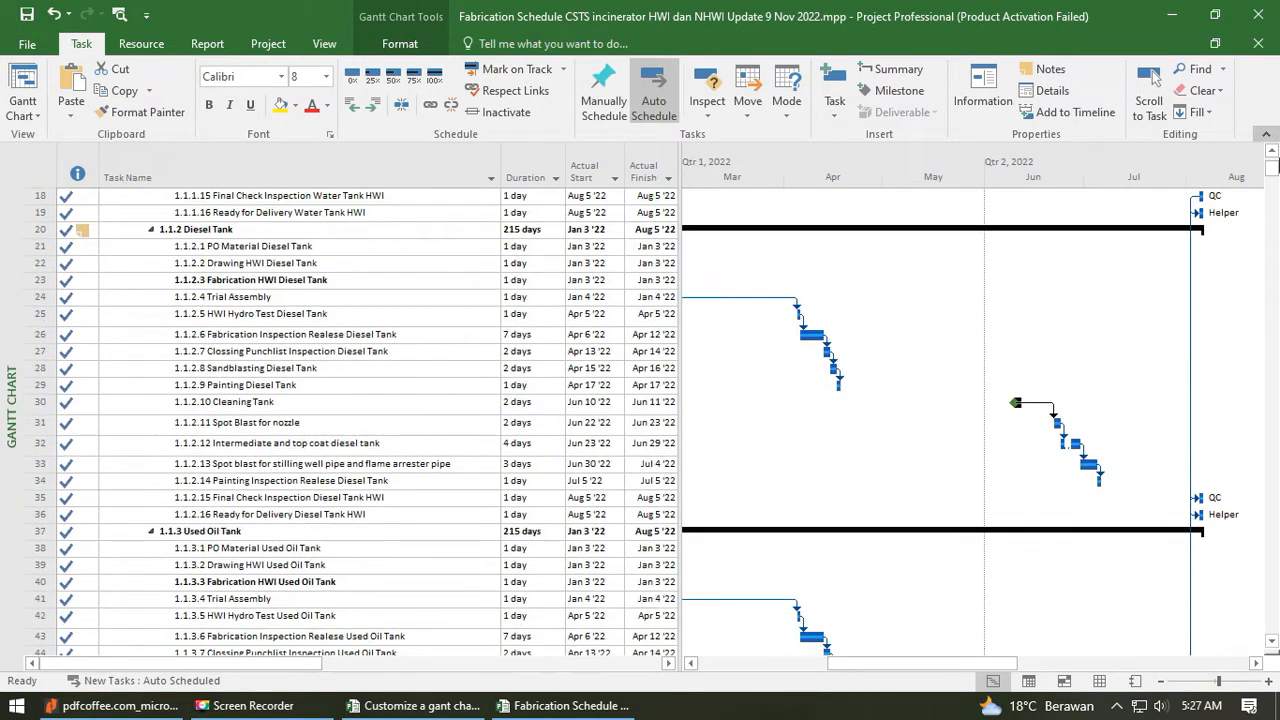
{"action": "left_click_drag", "start_coordinate": [1273, 174], "coordinate": [1273, 630]}
{"action": "scroll", "coordinate": [220, 537], "scroll_direction": "down", "scroll_amount": 5}
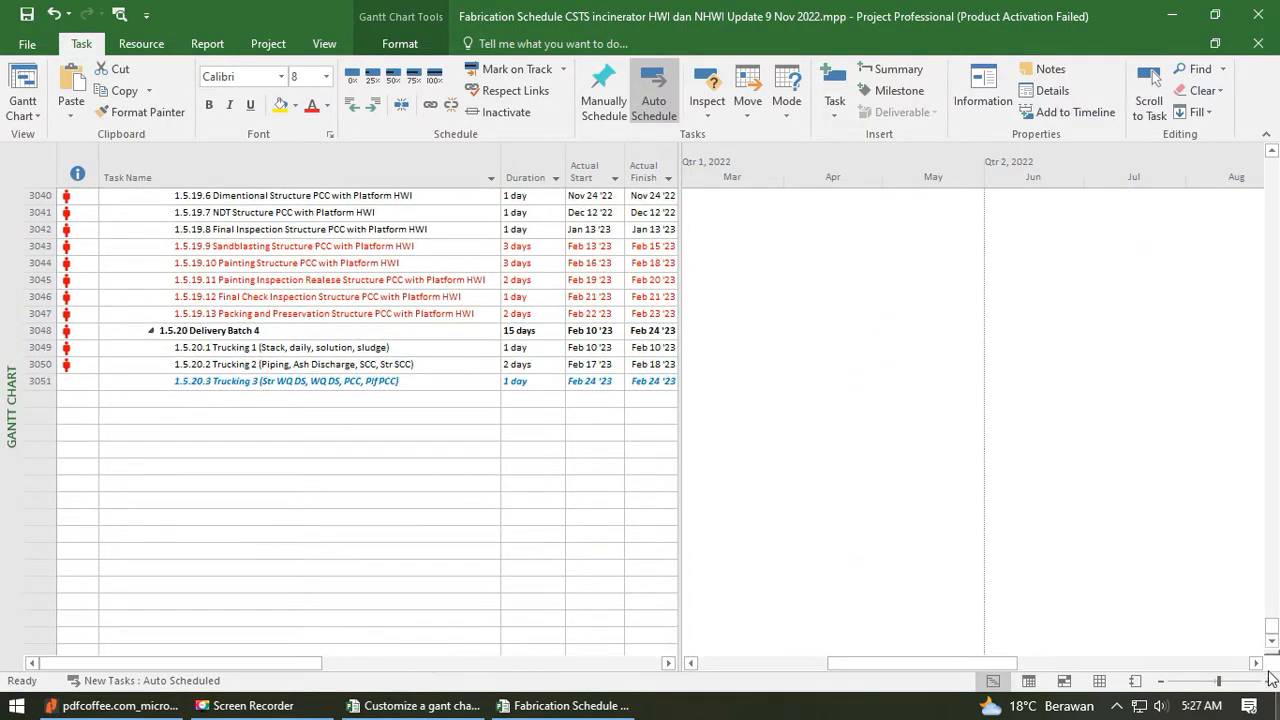
{"action": "left_click_drag", "start_coordinate": [1273, 627], "coordinate": [1274, 171]}
{"action": "scroll", "coordinate": [264, 417], "scroll_direction": "up", "scroll_amount": 5}
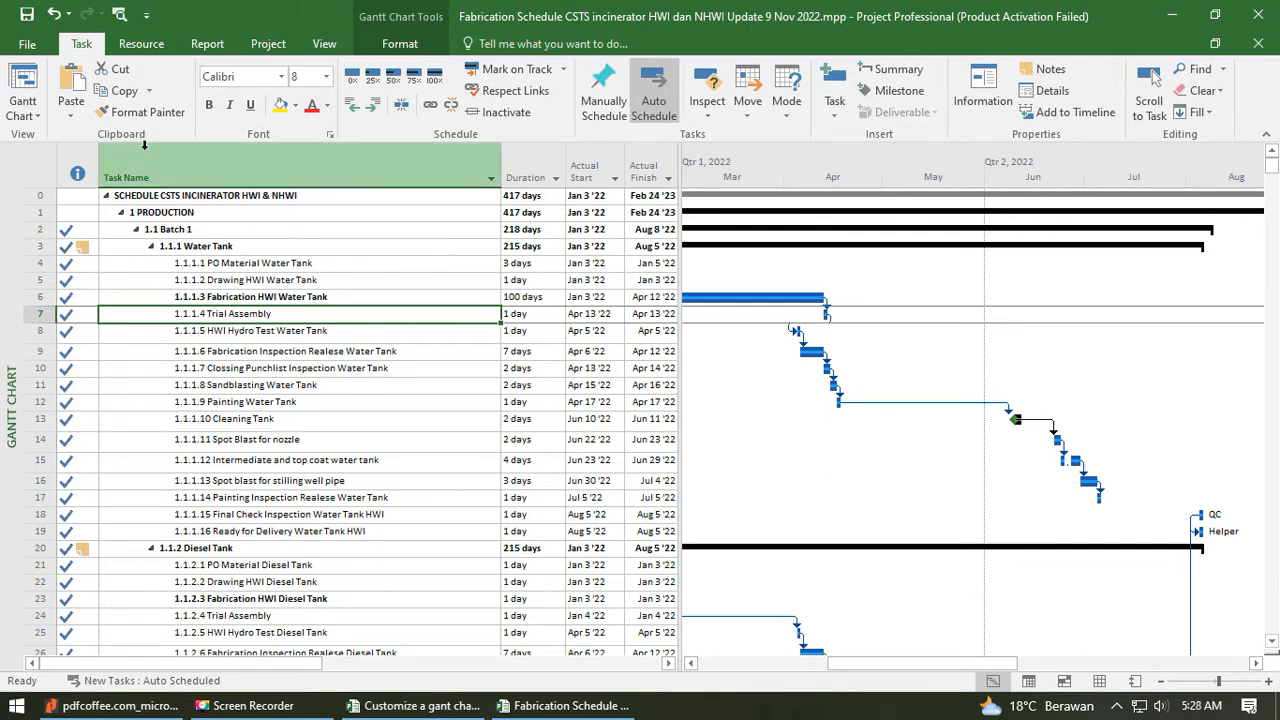
- Display the fabrication schedule in the Timeline view
{"action": "left_click", "coordinate": [23, 110]}
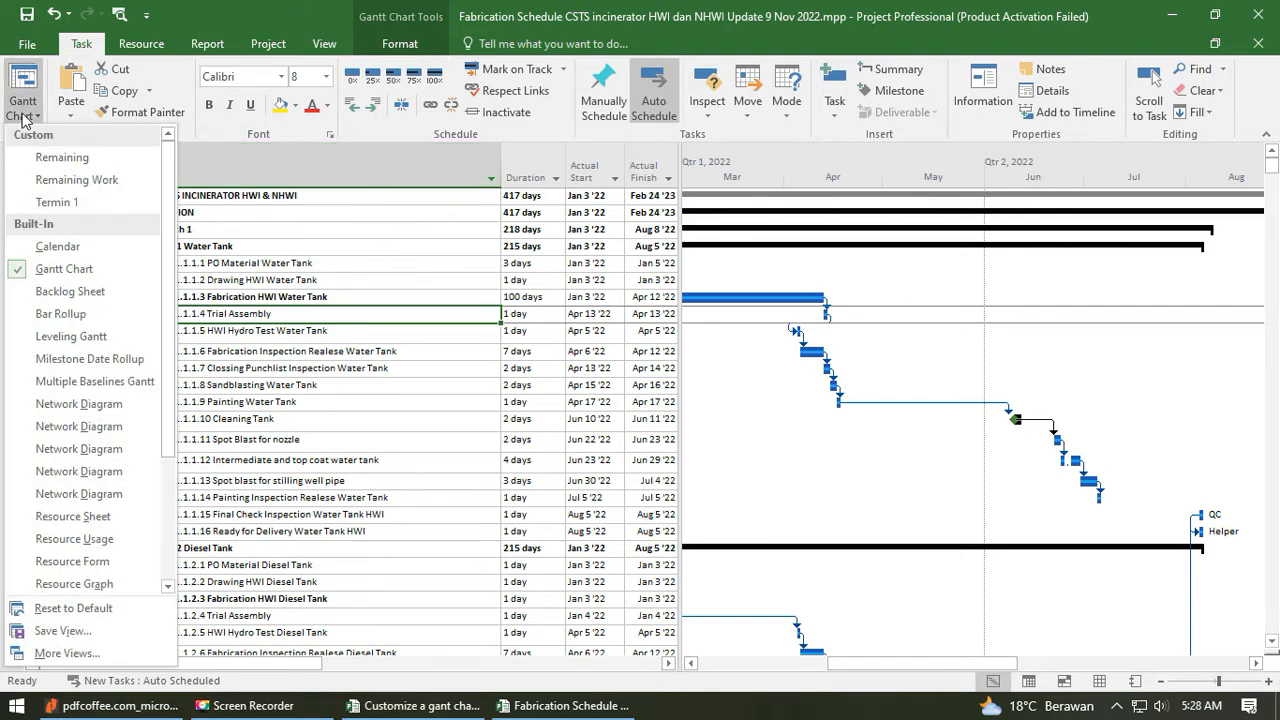
{"action": "scroll", "coordinate": [118, 385], "scroll_direction": "down", "scroll_amount": 3}
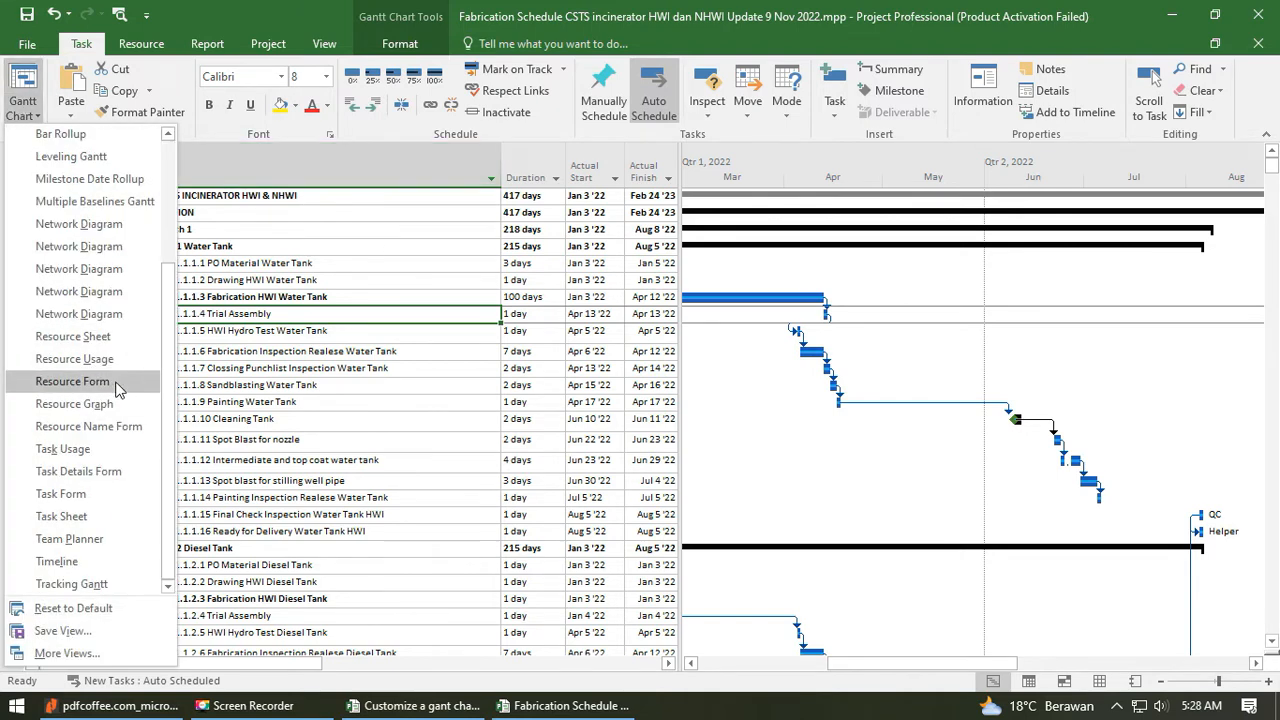
{"action": "left_click", "coordinate": [115, 561]}
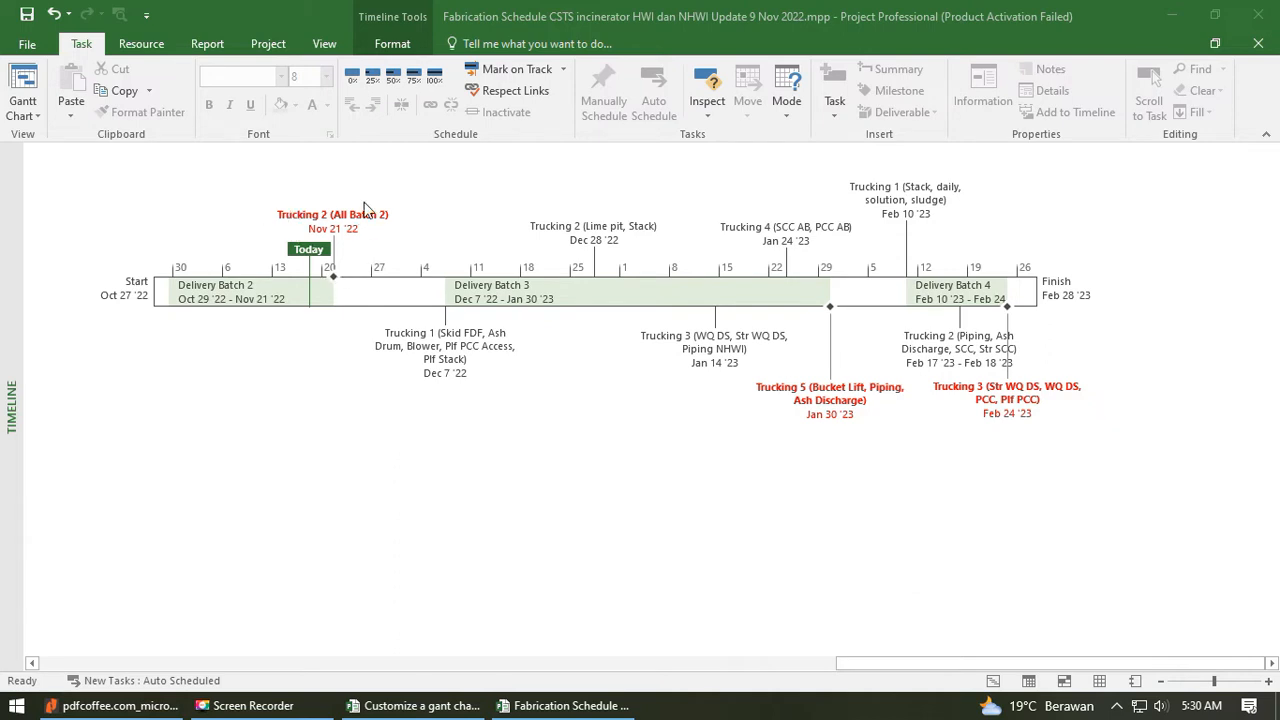
{"action": "left_click", "coordinate": [346, 376]}
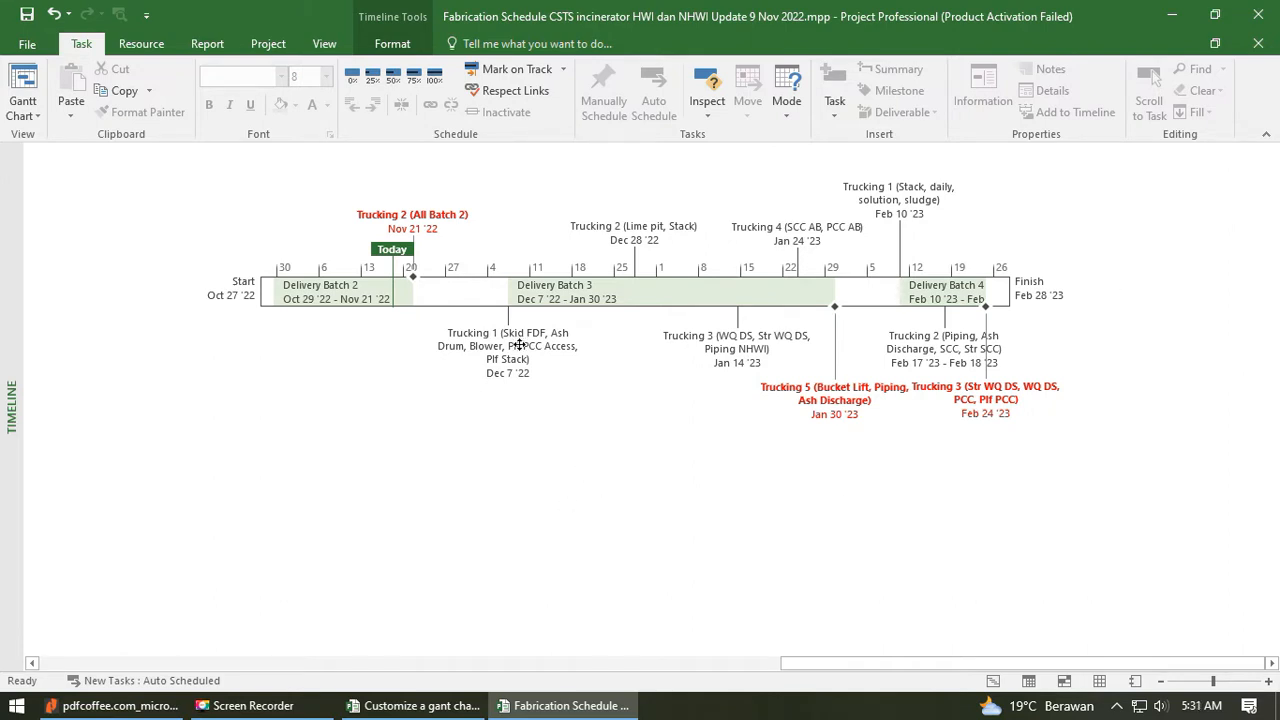
- Save and close the fabrication schedule, choosing to save the changes to Customize a gant chart.mpp
{"action": "left_click", "coordinate": [27, 14]}
{"action": "left_click", "coordinate": [1270, 16]}
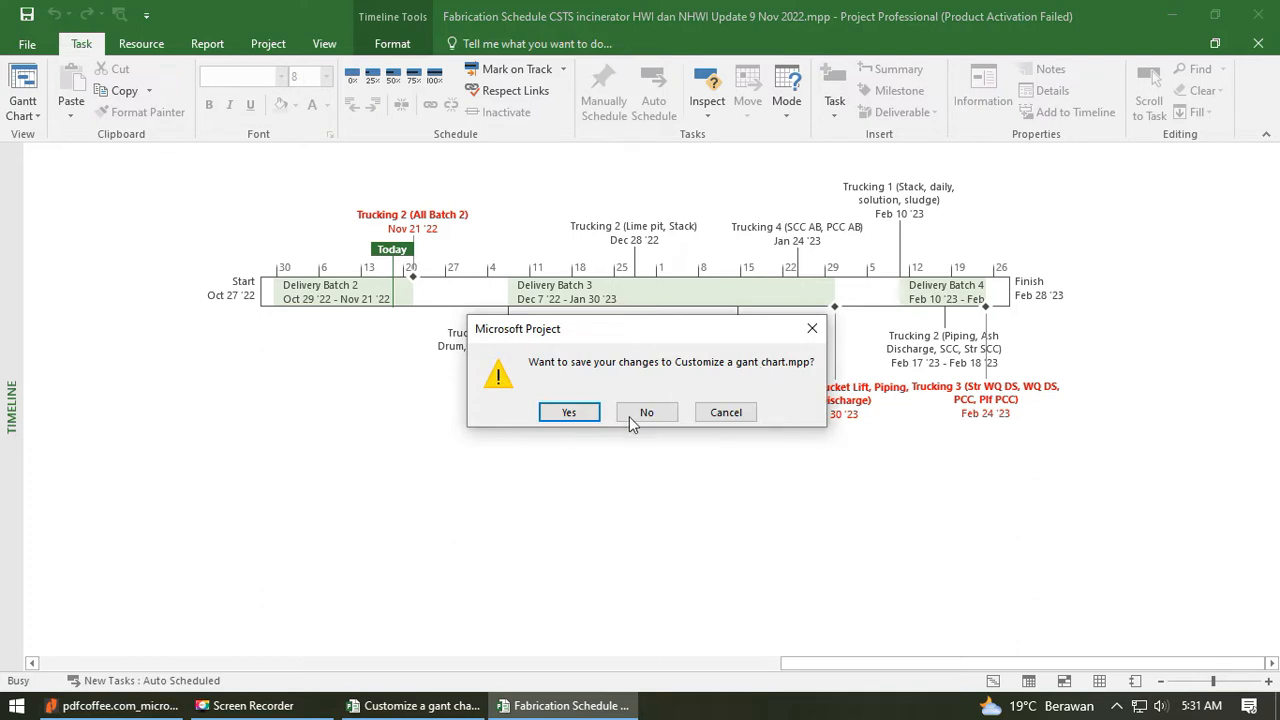
{"action": "left_click", "coordinate": [569, 412]}
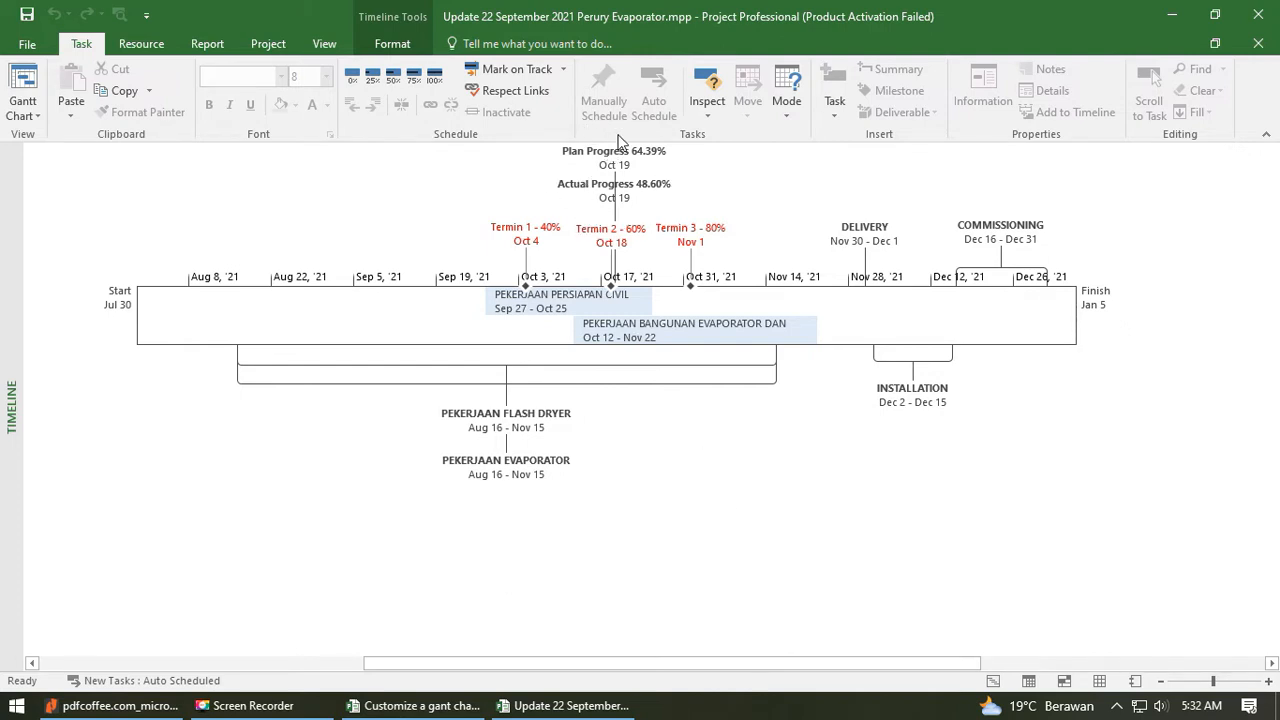
- Switch the Perury Evaporator schedule from its timeline to the Gantt Chart view and review its tasks through Commissioning
{"action": "mouse_move", "coordinate": [619, 190]}
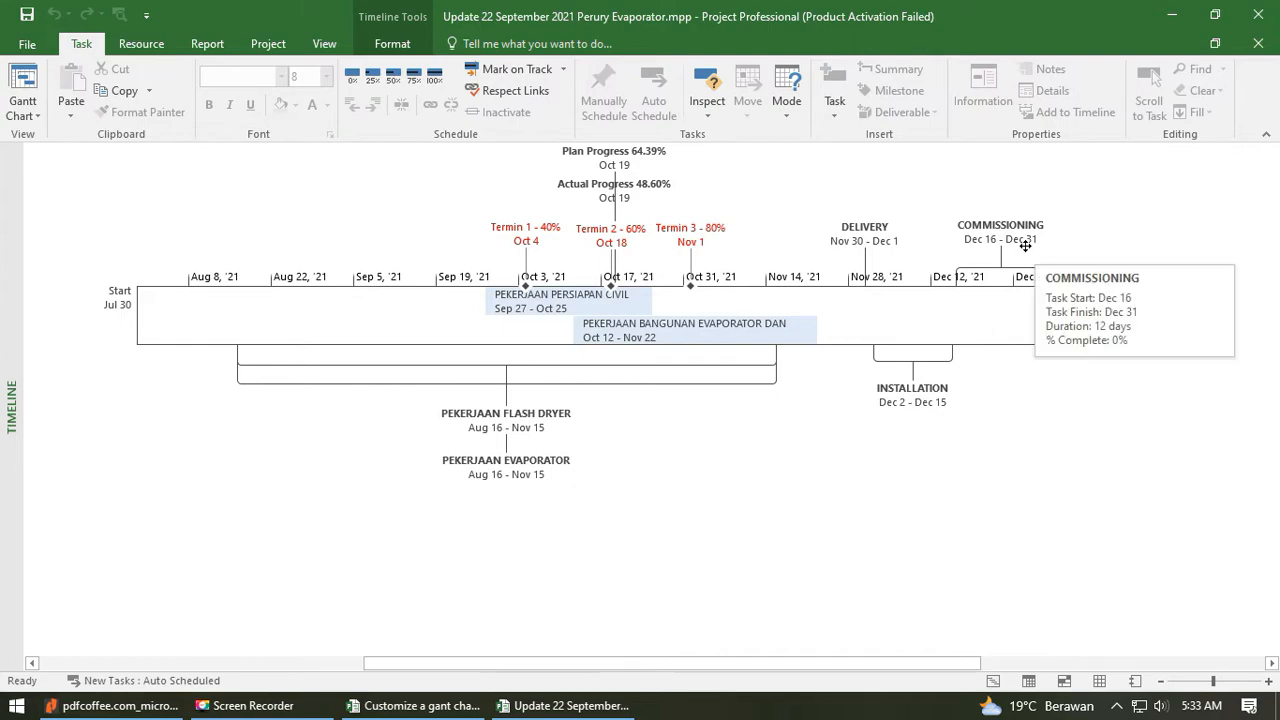
{"action": "left_click", "coordinate": [24, 88]}
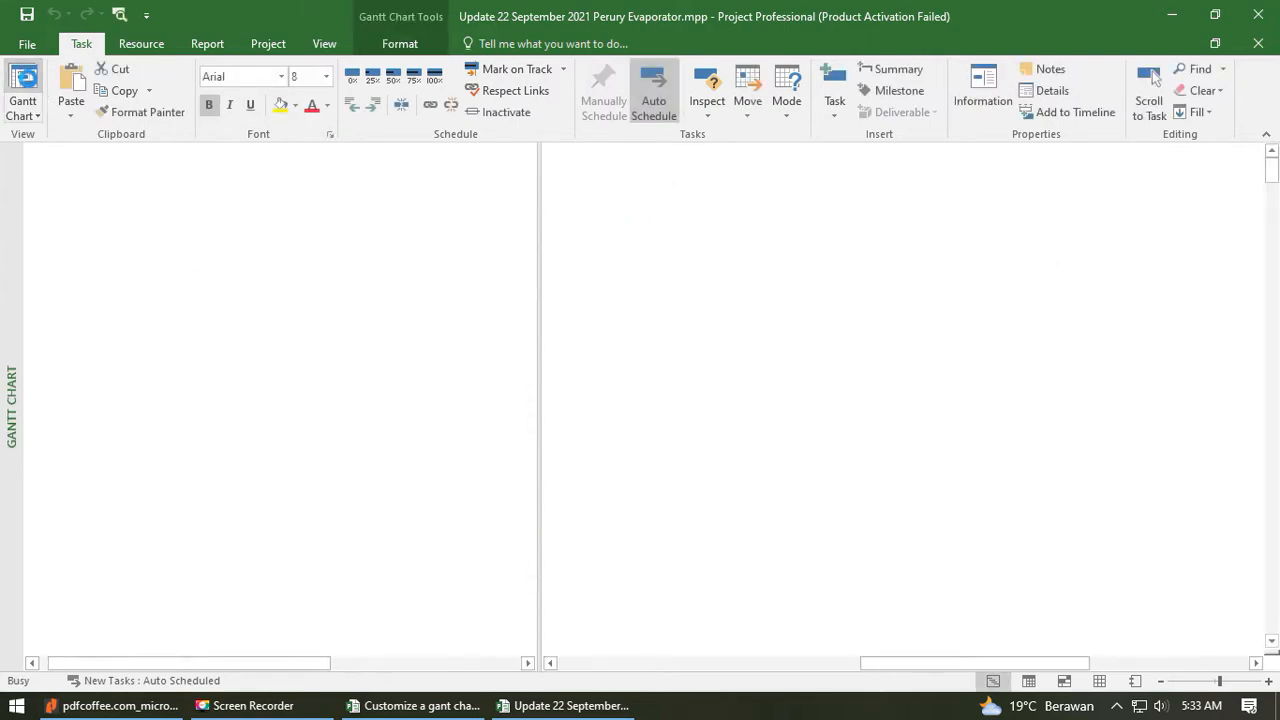
{"action": "scroll", "coordinate": [128, 476], "scroll_direction": "down", "scroll_amount": 20}
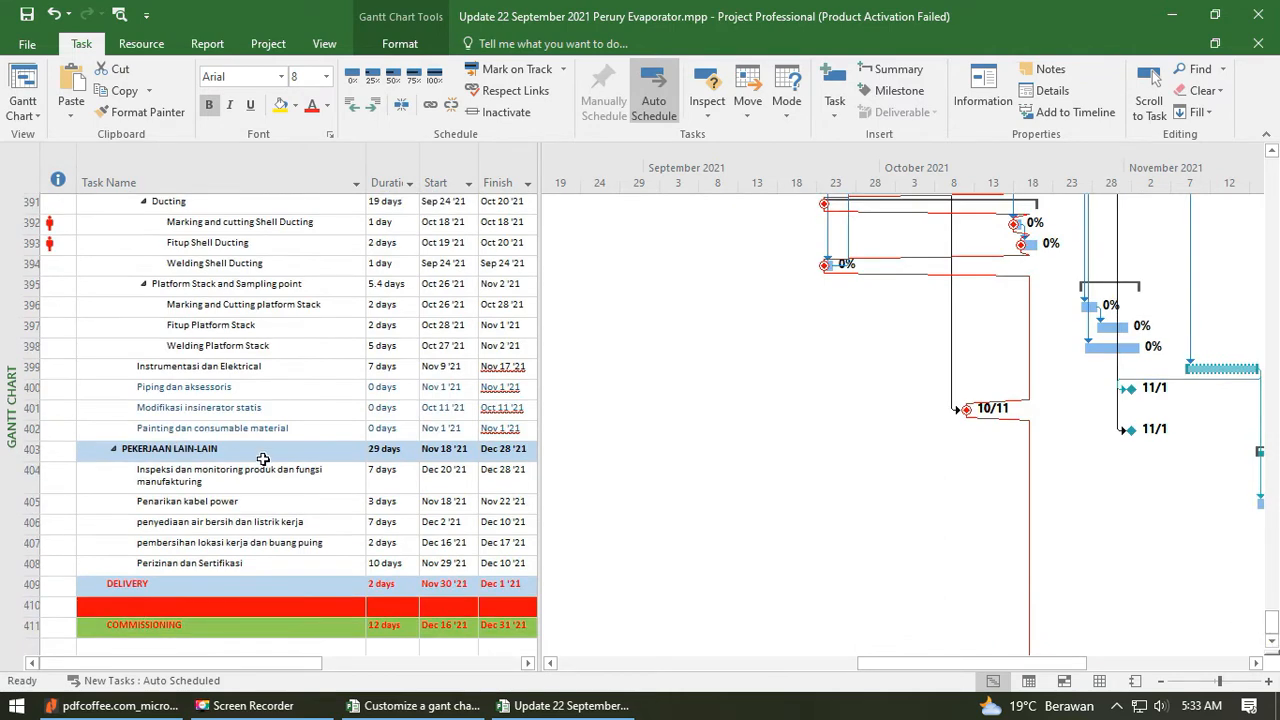
{"action": "scroll", "coordinate": [258, 452], "scroll_direction": "down", "scroll_amount": 4}
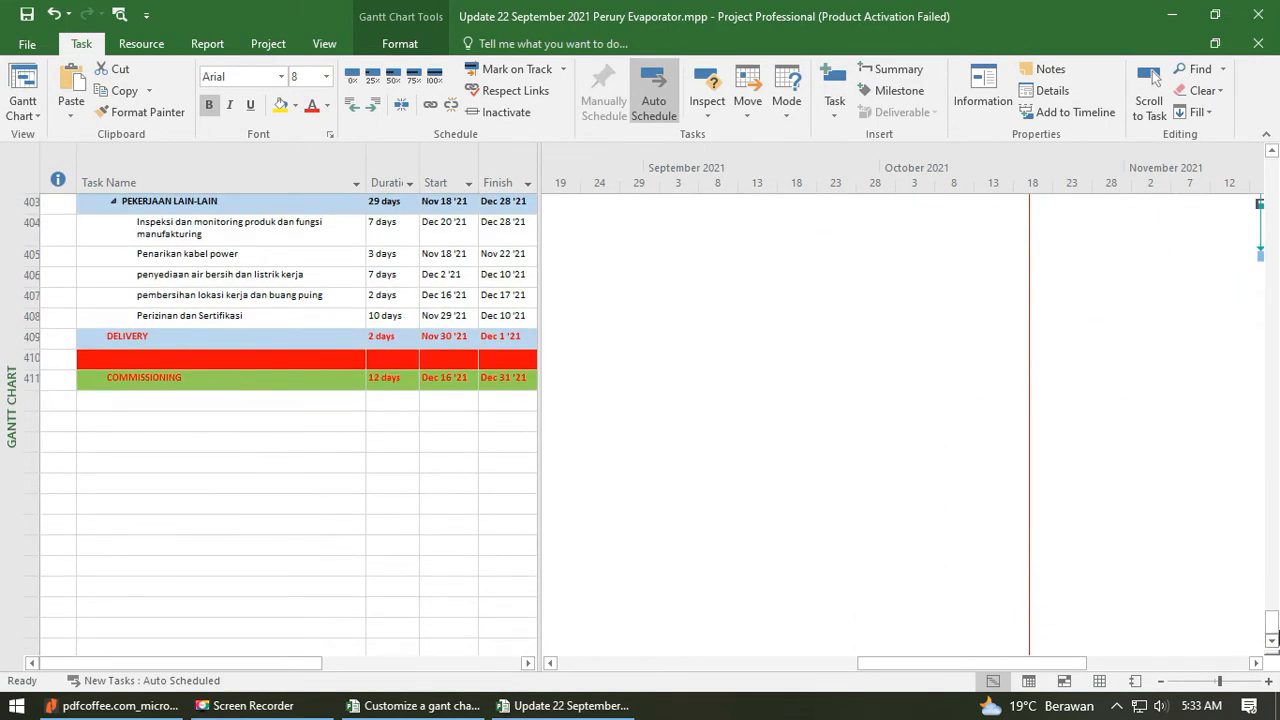
{"action": "left_click_drag", "start_coordinate": [1272, 620], "coordinate": [1180, 8]}
- Switch to PowerPoint by opening the "Laporan kemajuan MESIN PEREDUKSI LIMBAH CAIR B3" presentation from the desktop
{"action": "left_click", "coordinate": [1180, 8]}
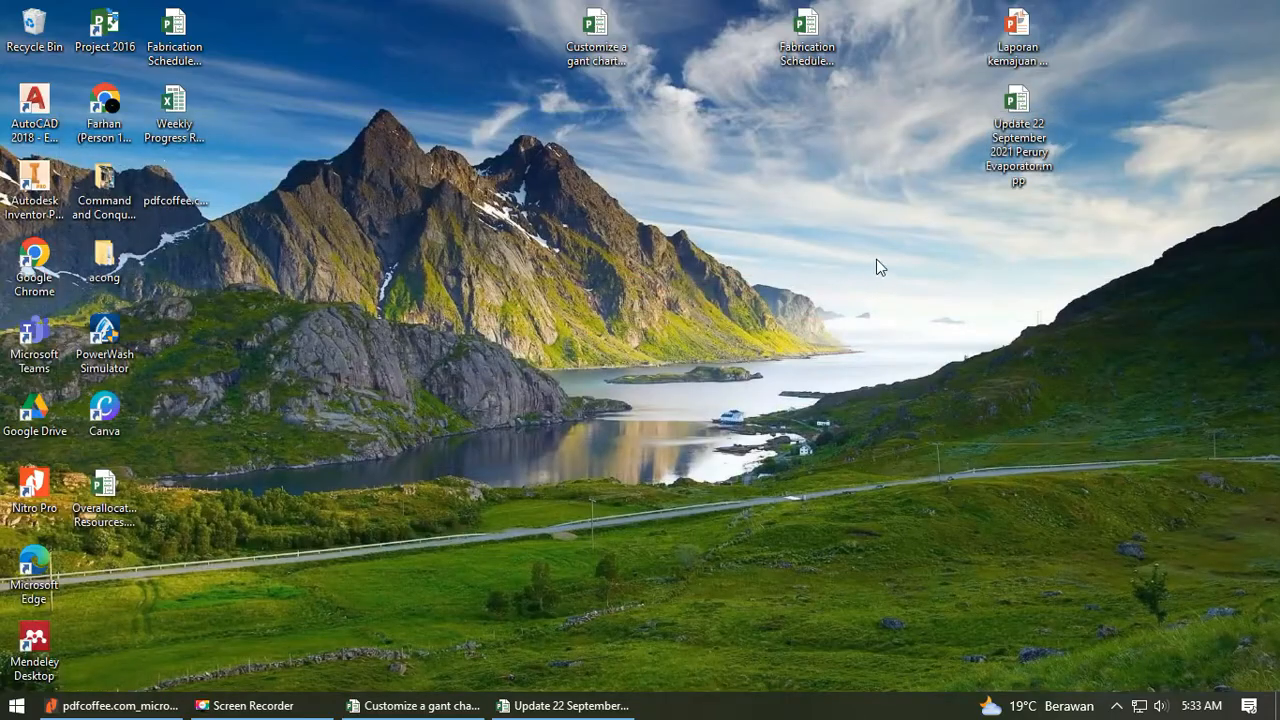
{"action": "double_click", "coordinate": [1017, 25]}
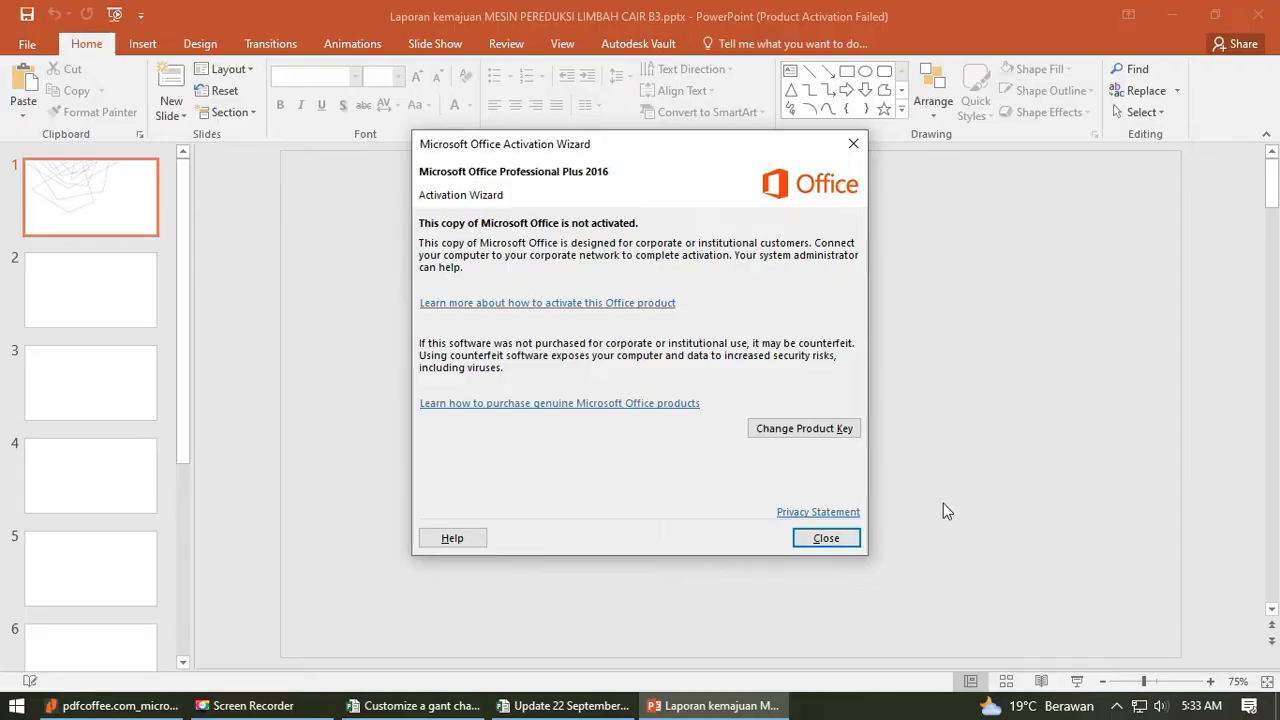
{"action": "left_click", "coordinate": [853, 544]}
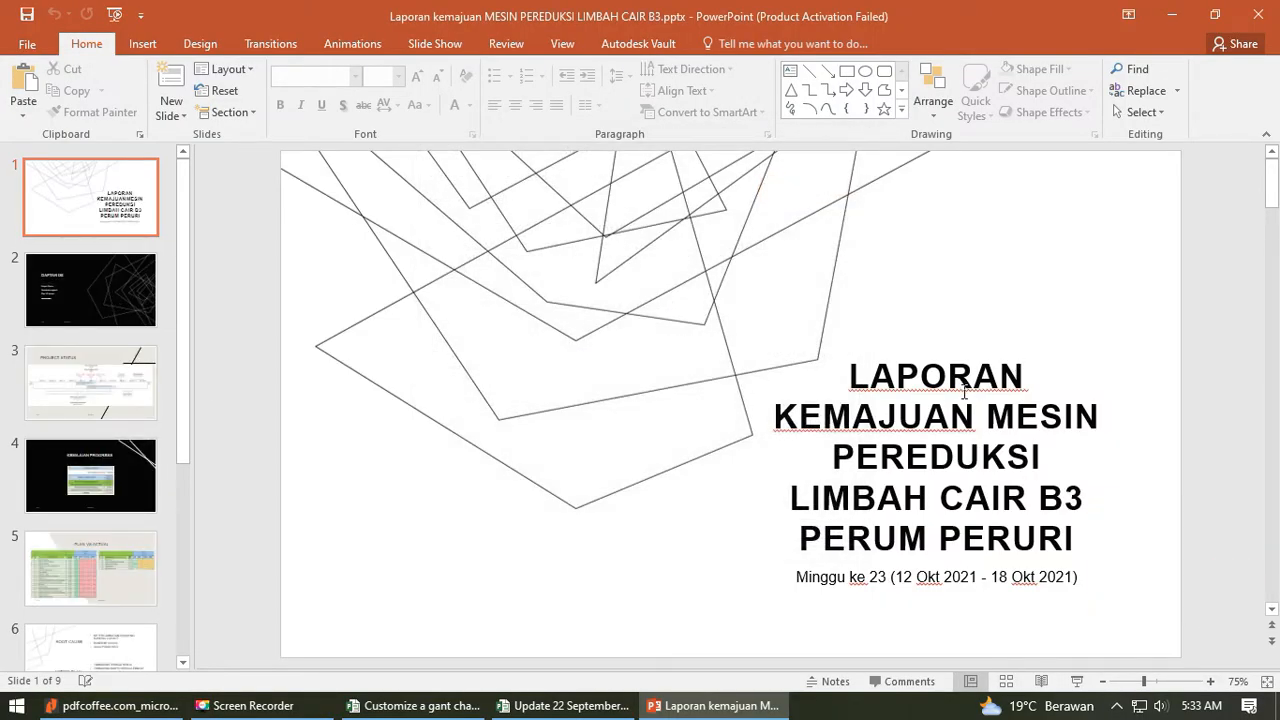
- Review the progress report slides from the title through Project Status, Kemajuan Progress and Plan vs Actual to the closing slide
{"action": "scroll", "coordinate": [787, 360], "scroll_direction": "down", "scroll_amount": 2}
{"action": "scroll", "coordinate": [930, 405], "scroll_direction": "up", "scroll_amount": 1}
{"action": "scroll", "coordinate": [820, 430], "scroll_direction": "down", "scroll_amount": 1}
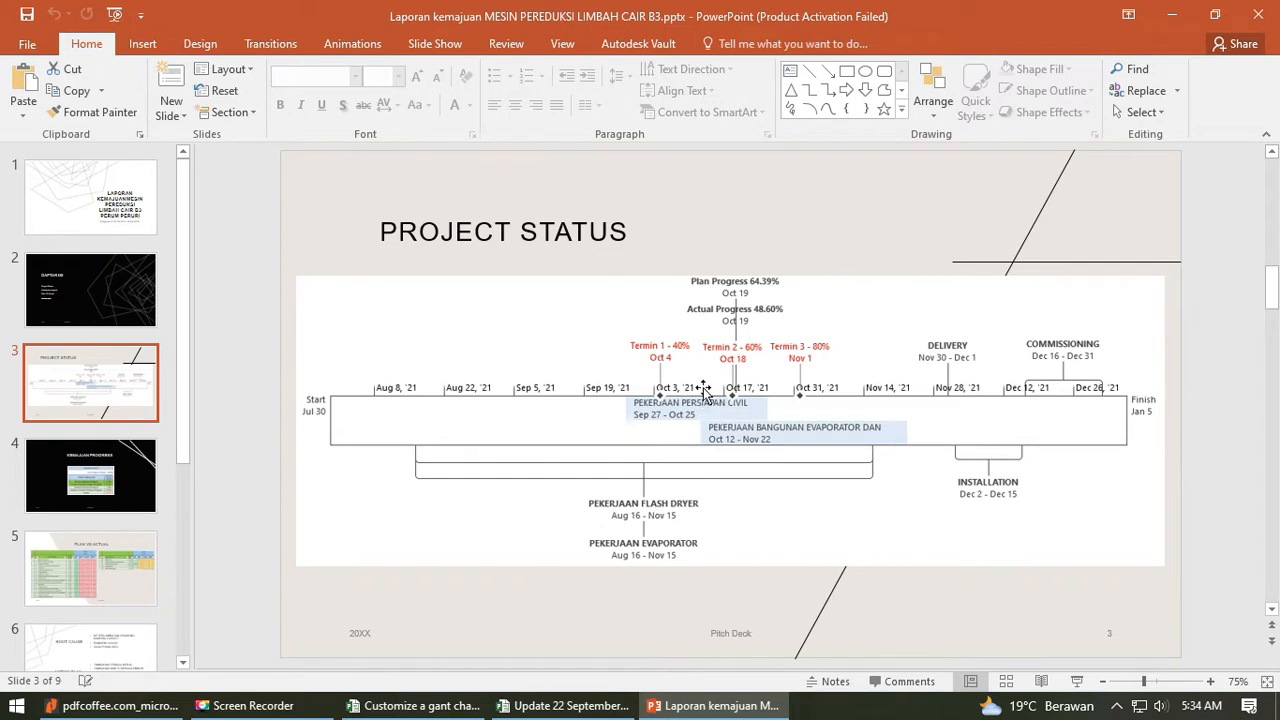
{"action": "left_click", "coordinate": [115, 476]}
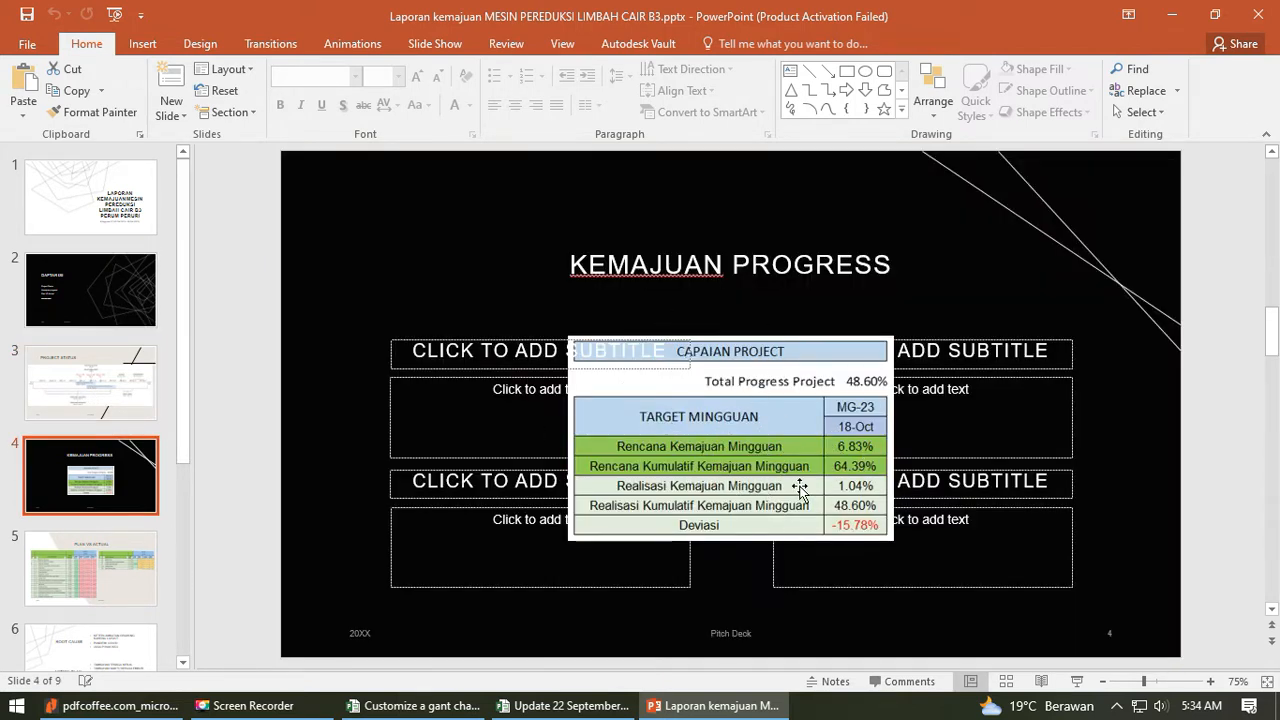
{"action": "left_click", "coordinate": [105, 563]}
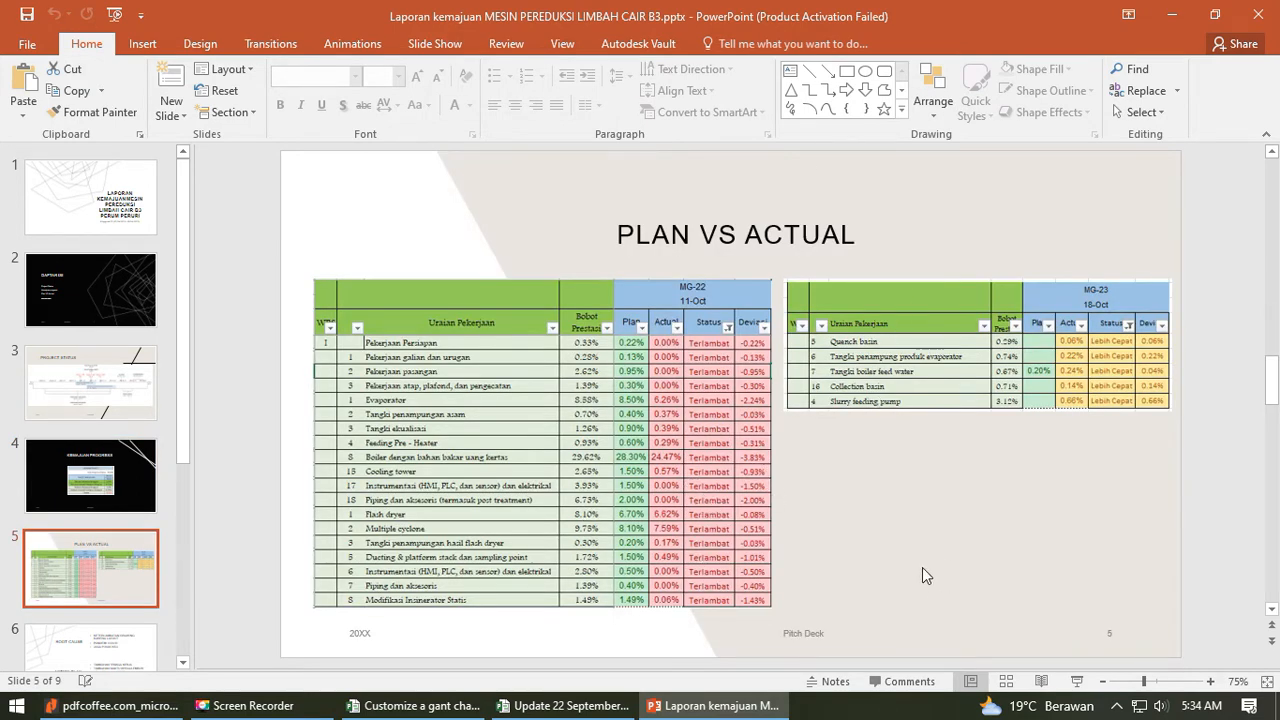
{"action": "scroll", "coordinate": [910, 566], "scroll_direction": "down", "scroll_amount": 1}
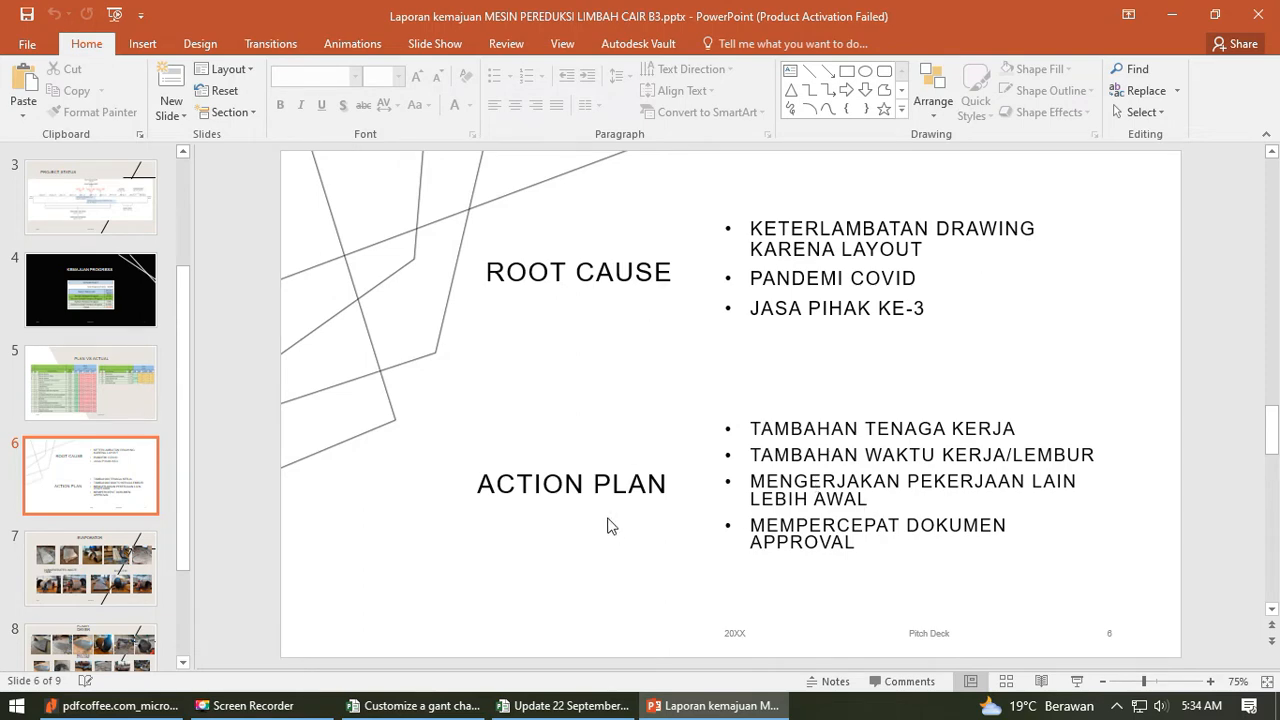
{"action": "scroll", "coordinate": [243, 531], "scroll_direction": "down", "scroll_amount": 3}
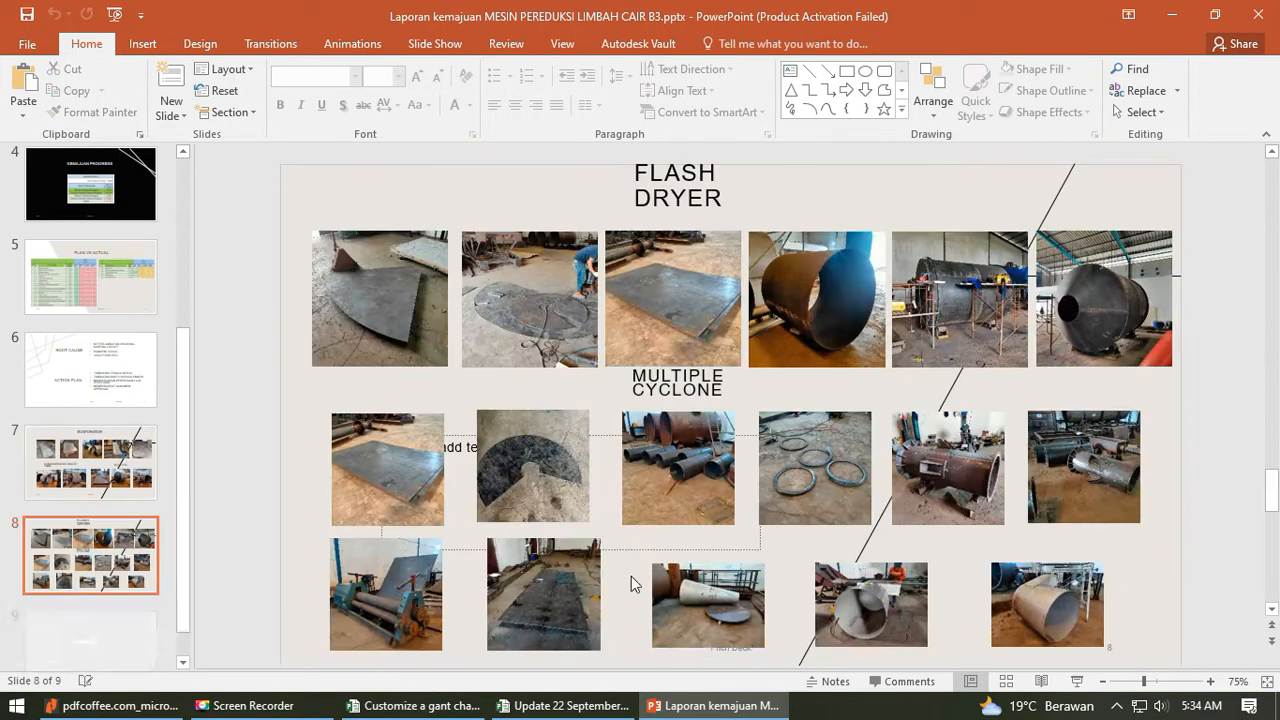
{"action": "scroll", "coordinate": [631, 576], "scroll_direction": "down", "scroll_amount": 2}
{"action": "scroll", "coordinate": [130, 455], "scroll_direction": "up", "scroll_amount": 4}
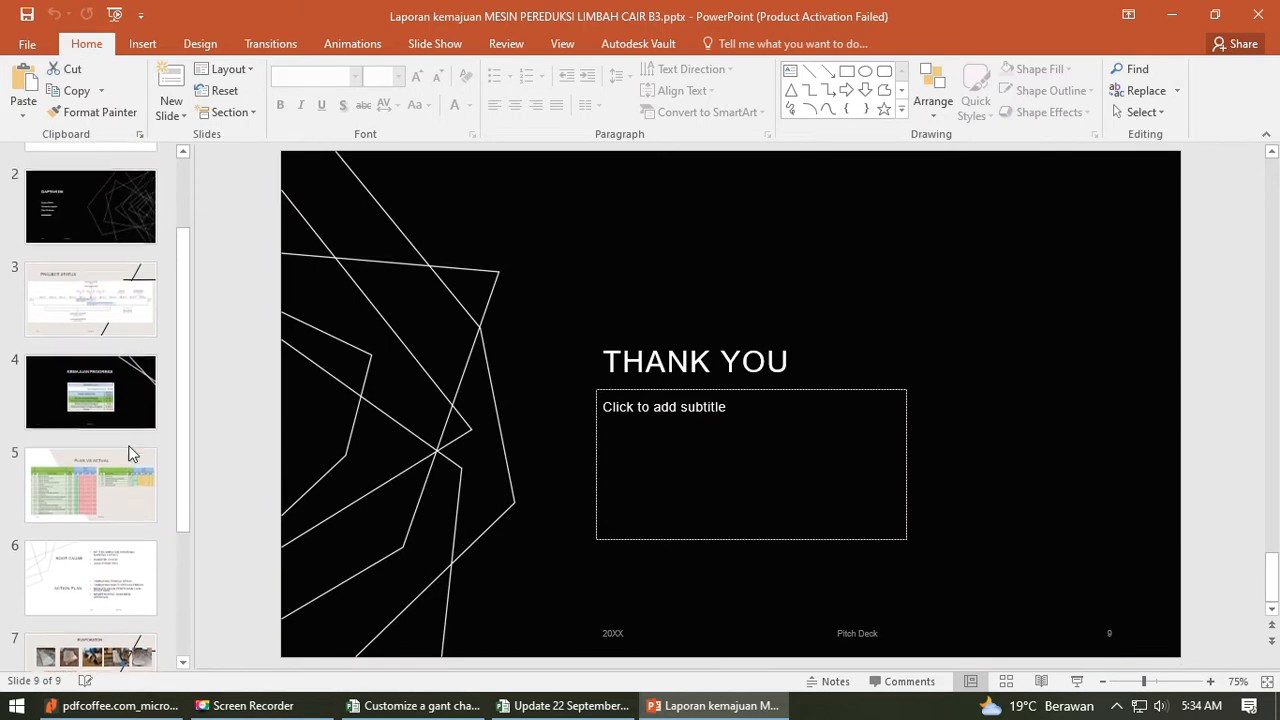
- Revisit the report's title slide and display the Project Status slide containing the project timeline
{"action": "left_click", "coordinate": [112, 306]}
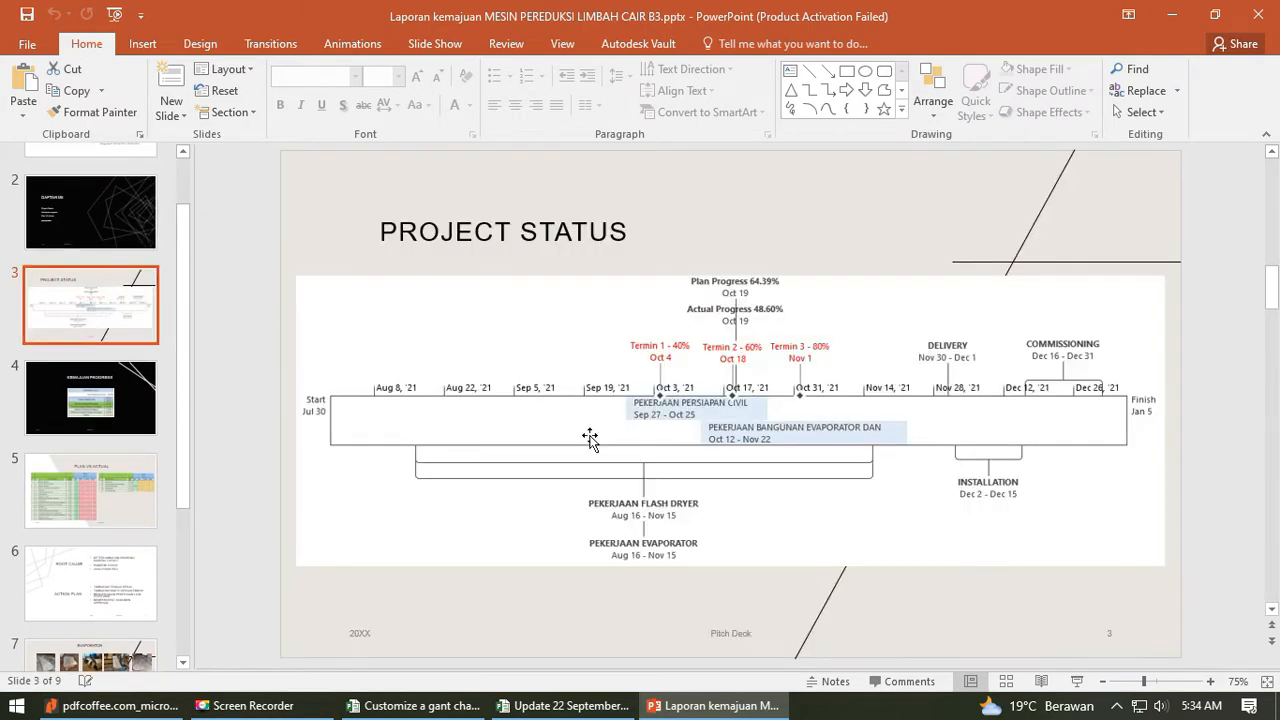
{"action": "left_click", "coordinate": [97, 194]}
{"action": "scroll", "coordinate": [98, 276], "scroll_direction": "up", "scroll_amount": 2}
{"action": "left_click", "coordinate": [92, 212]}
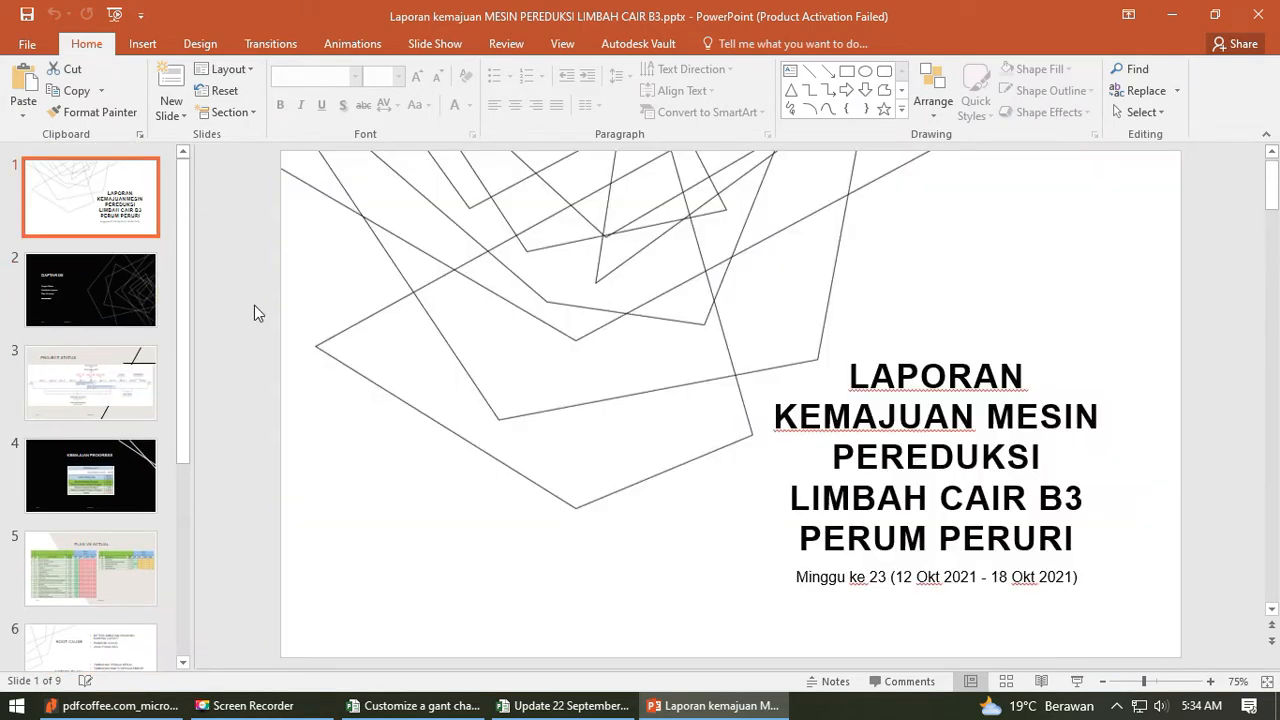
{"action": "left_click", "coordinate": [140, 398]}
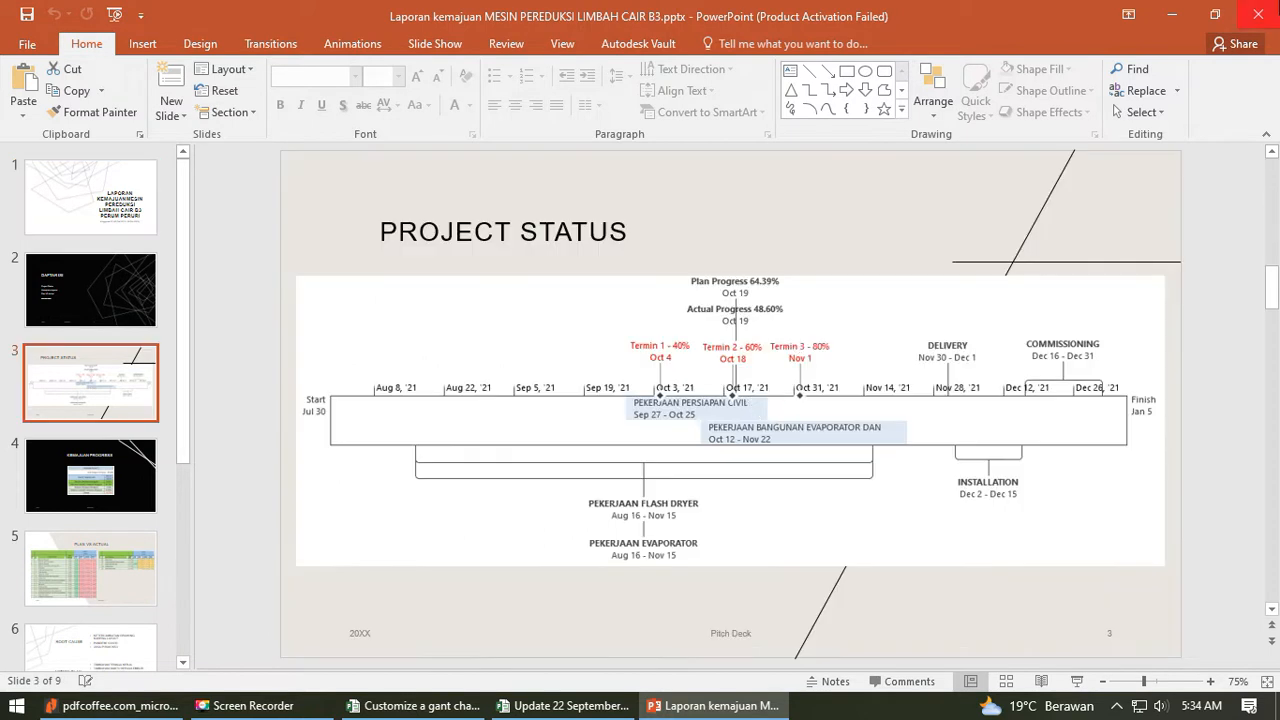
- Switch to the "Customize a gant chart" project file and review the storage tank tasks from Term of Payment to Installation
{"action": "left_click", "coordinate": [1173, 22]}
{"action": "key", "text": "alt+Tab"}
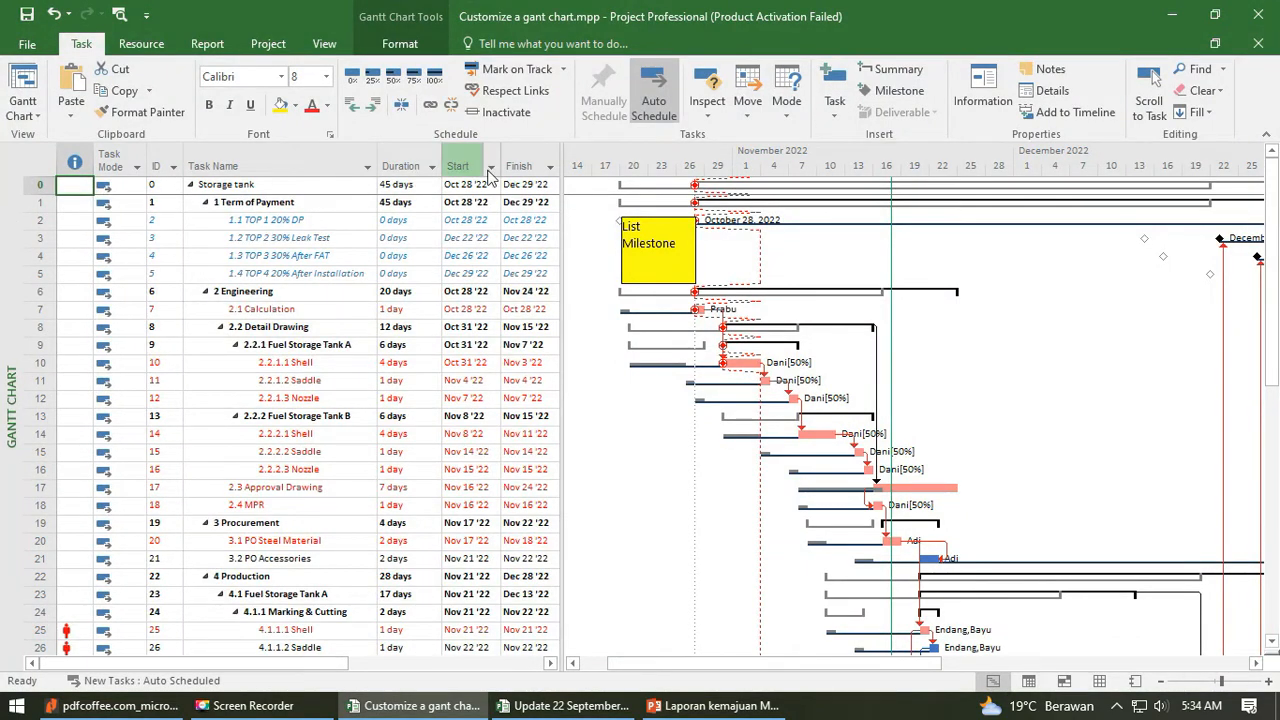
{"action": "scroll", "coordinate": [414, 486], "scroll_direction": "down", "scroll_amount": 14}
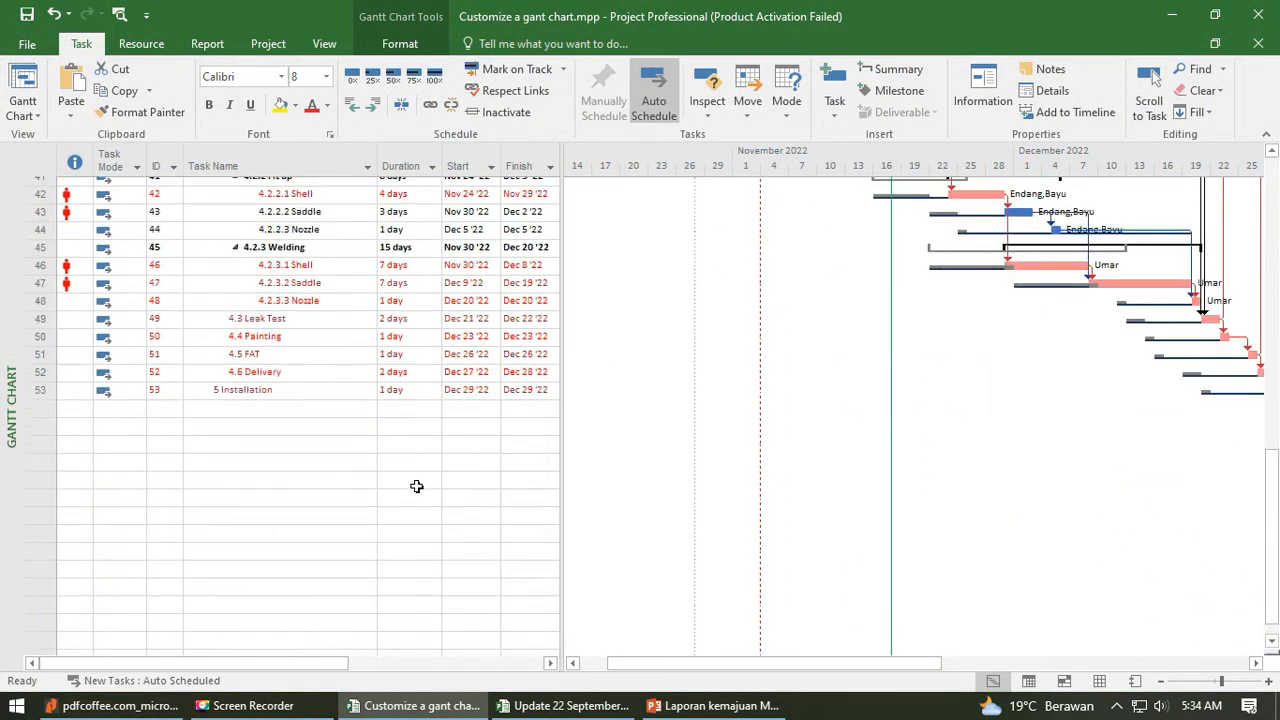
{"action": "scroll", "coordinate": [414, 486], "scroll_direction": "up", "scroll_amount": 13}
{"action": "scroll", "coordinate": [502, 464], "scroll_direction": "up", "scroll_amount": 1}
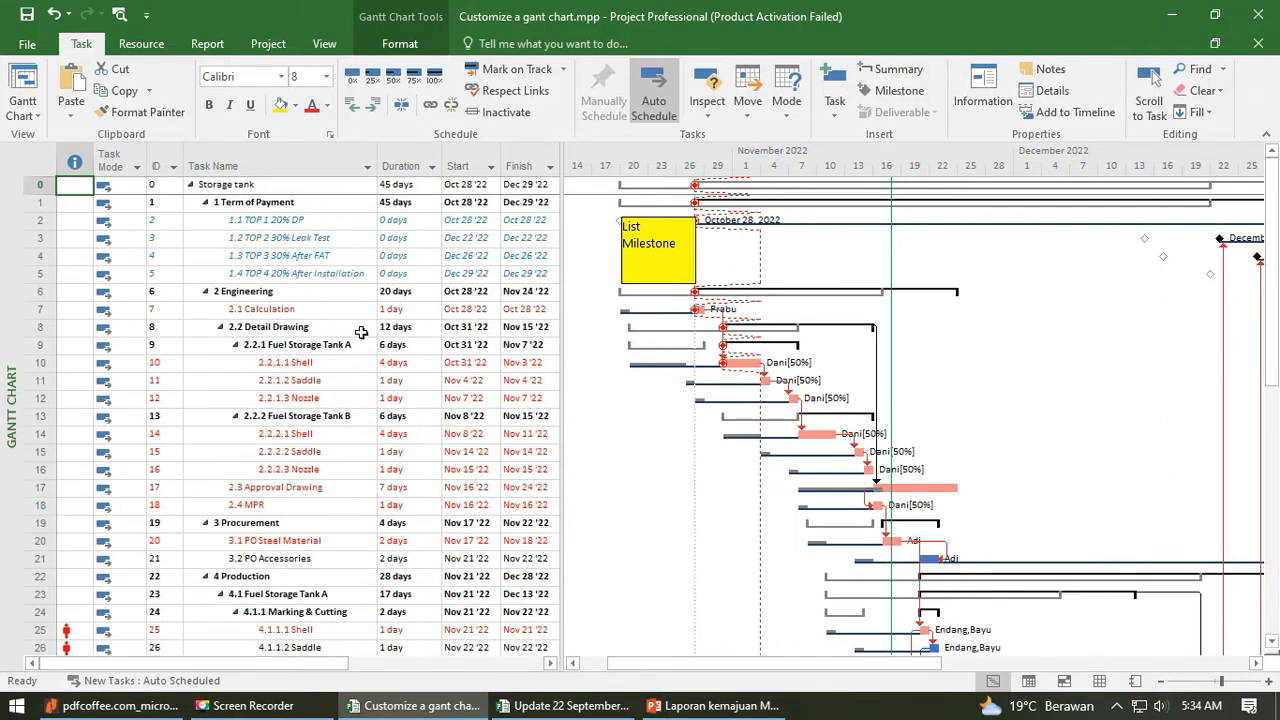
- Show the storage tank schedule in the full Timeline view and return to the Gantt Chart view
{"action": "left_click", "coordinate": [37, 116]}
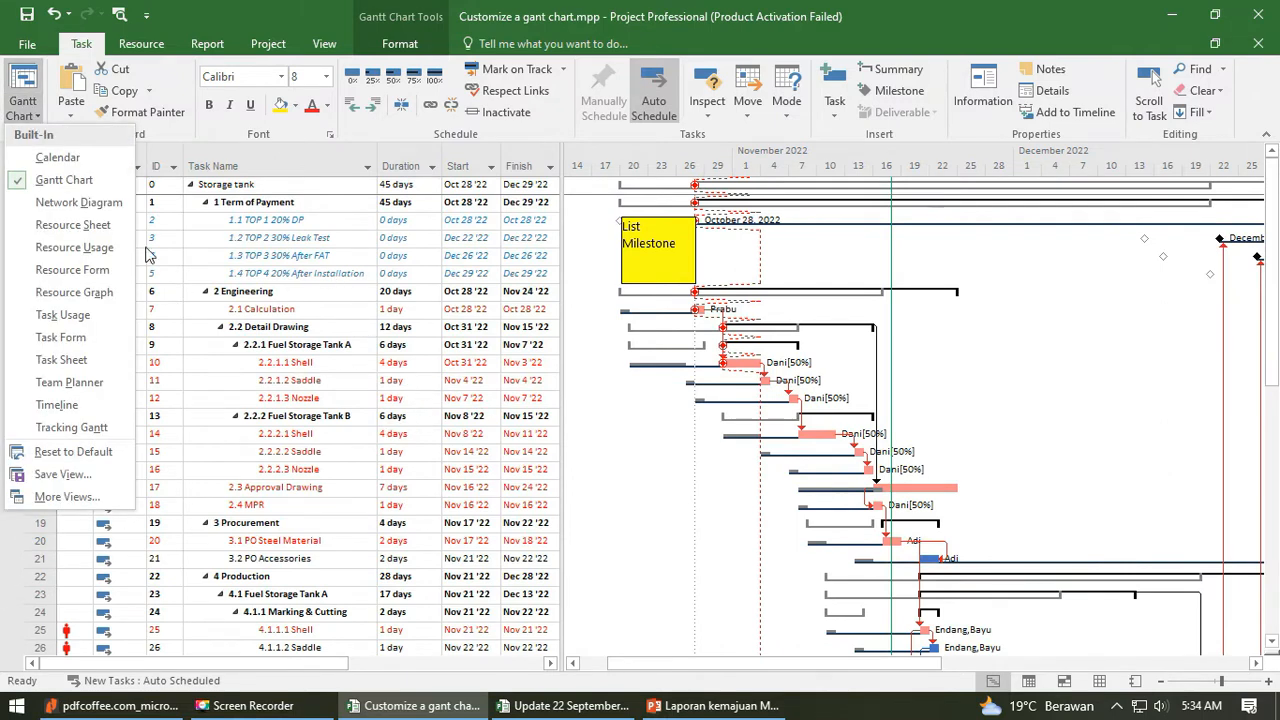
{"action": "left_click", "coordinate": [73, 412]}
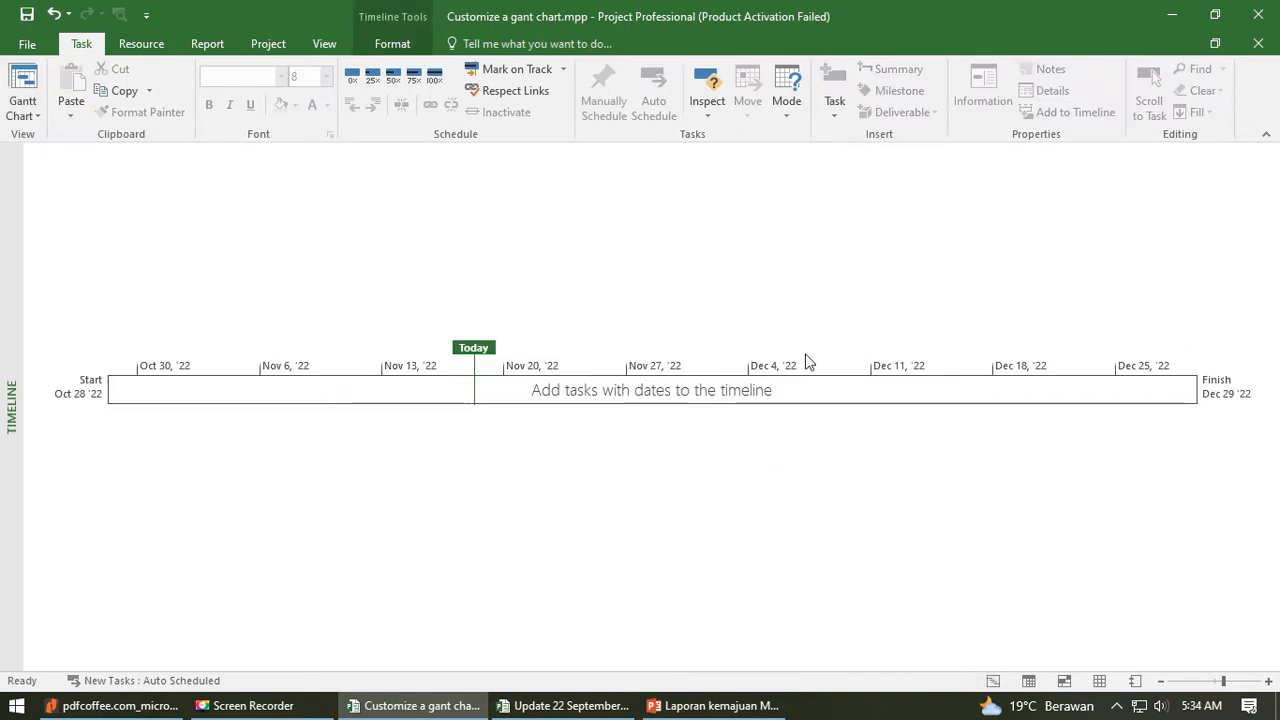
{"action": "left_click", "coordinate": [20, 95]}
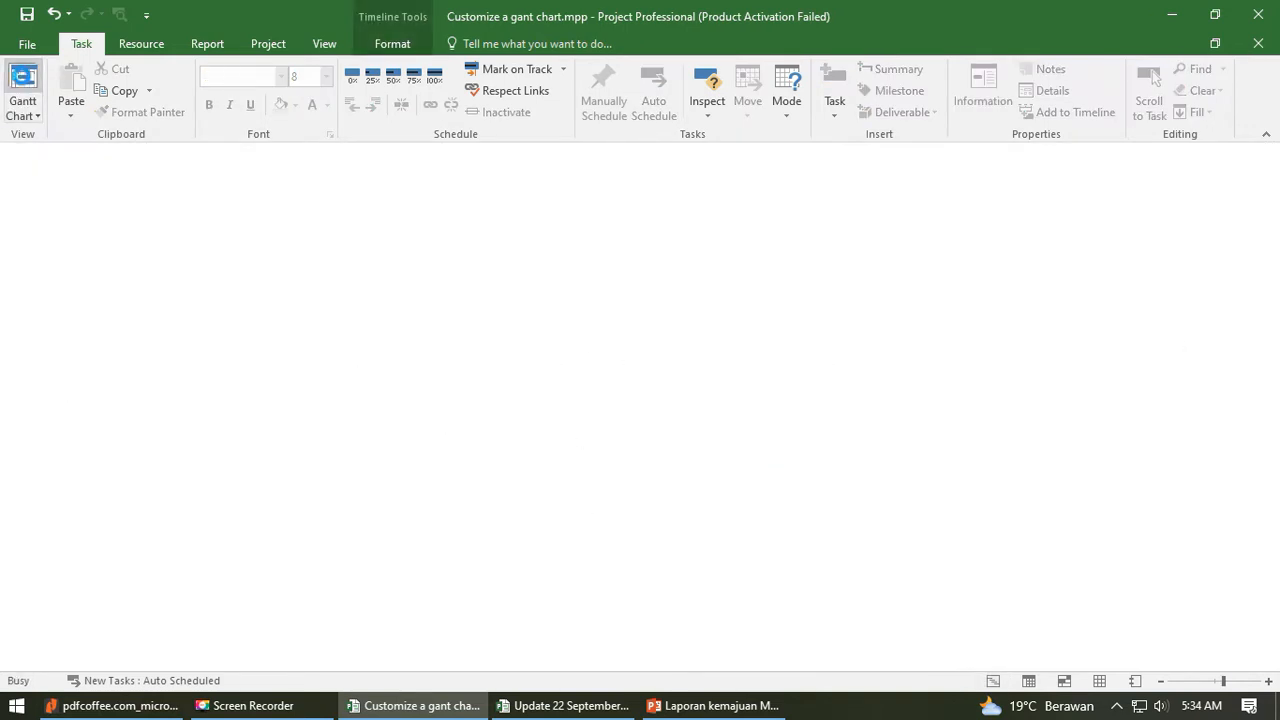
{"action": "left_click", "coordinate": [37, 116]}
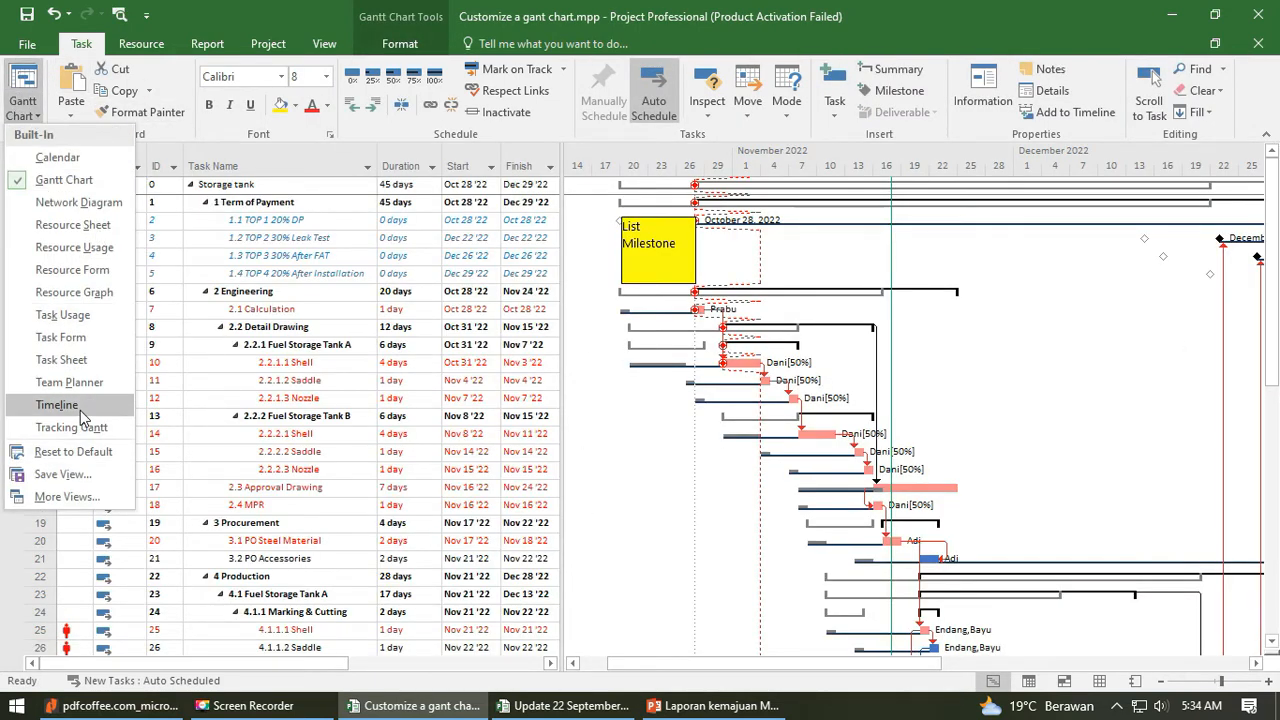
{"action": "left_click", "coordinate": [60, 407]}
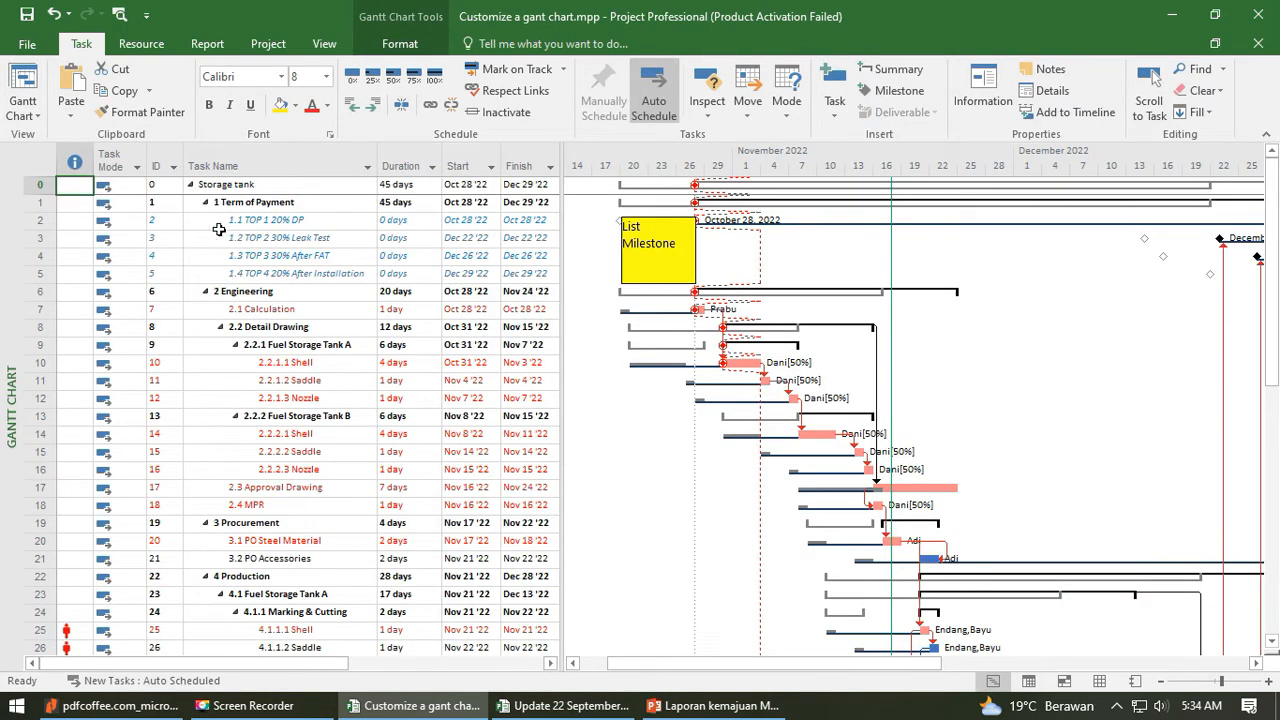
- Display the Timeline together with the Gantt Chart and adjust the height of the timeline area
{"action": "left_click", "coordinate": [323, 45]}
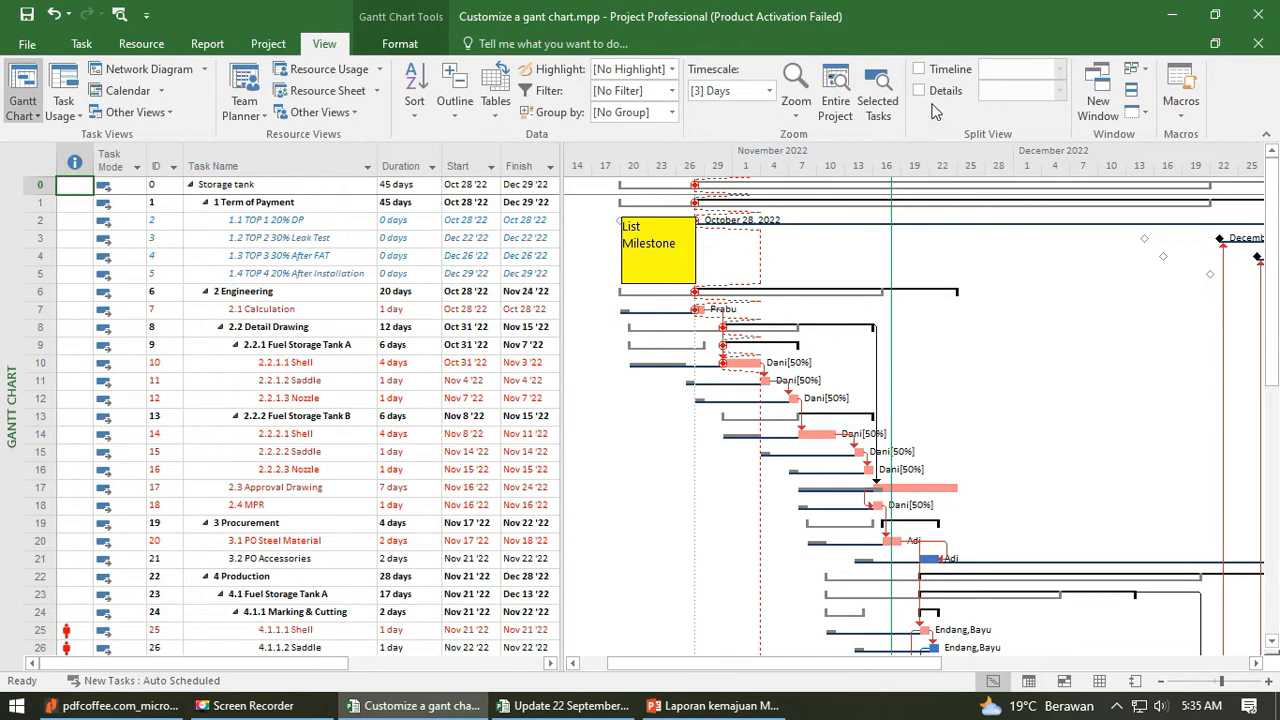
{"action": "left_click", "coordinate": [919, 70]}
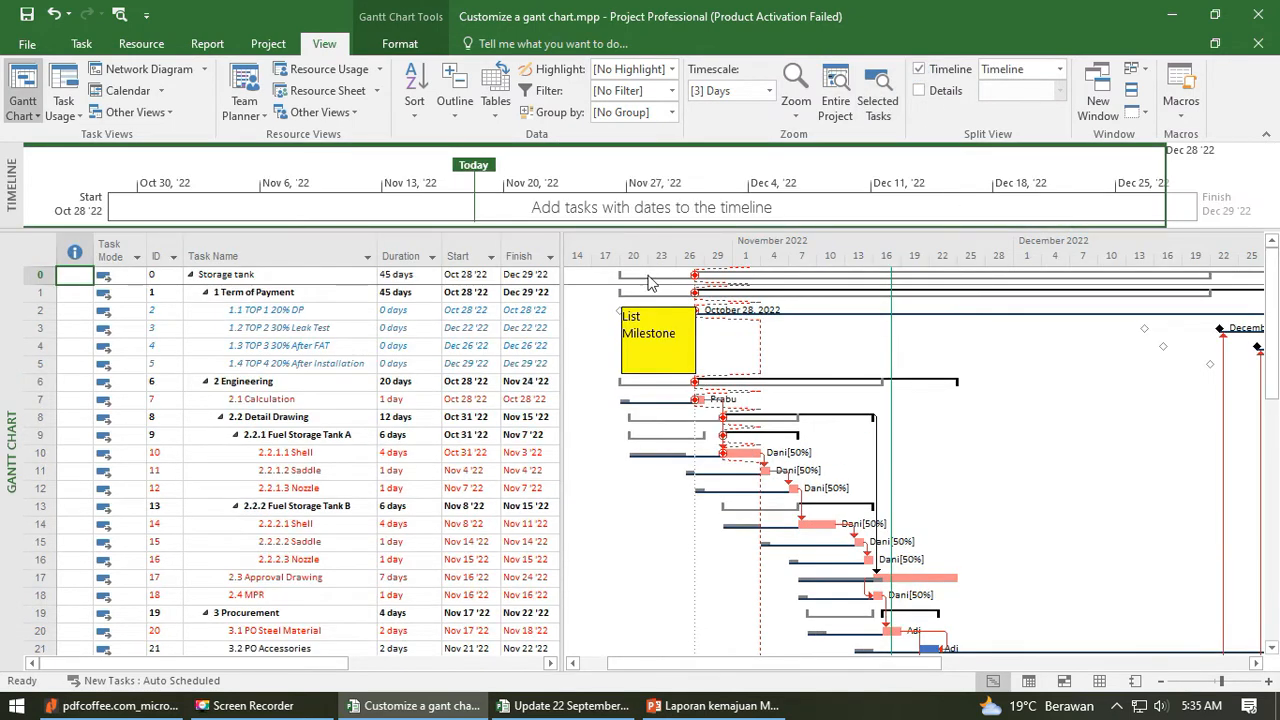
{"action": "left_click_drag", "start_coordinate": [693, 311], "coordinate": [695, 358]}
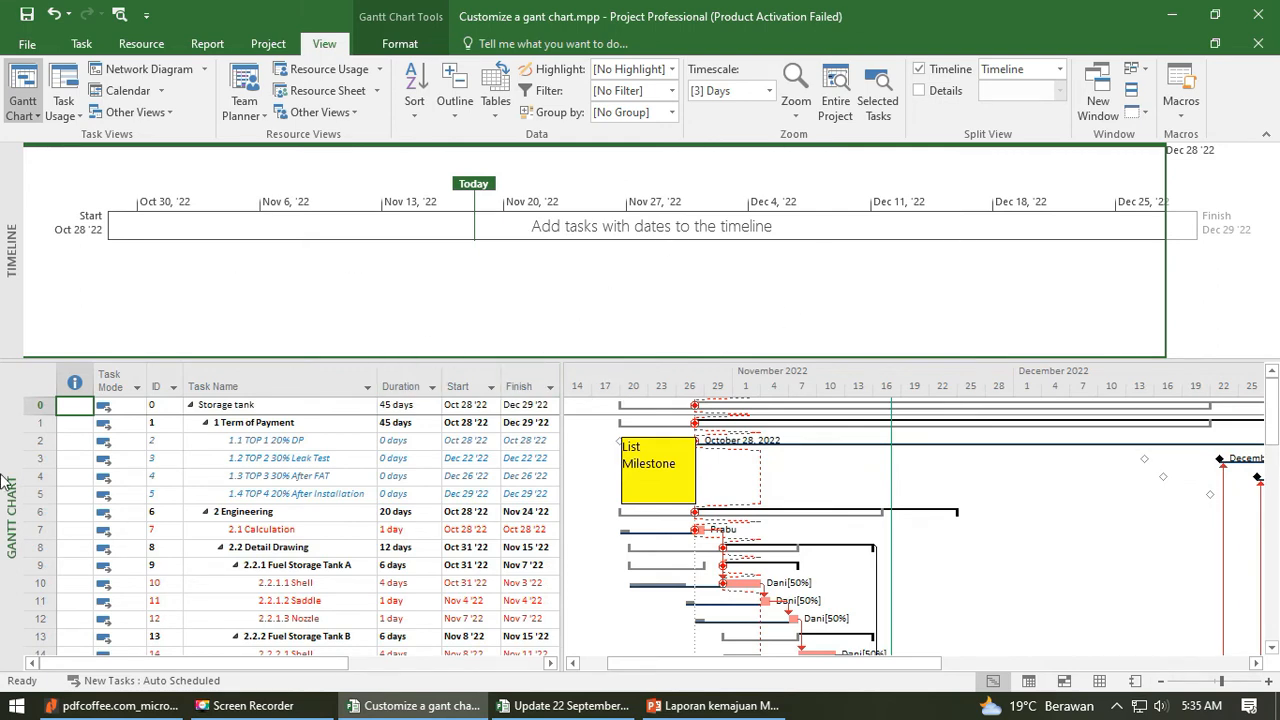
{"action": "left_click_drag", "start_coordinate": [428, 361], "coordinate": [428, 310]}
{"action": "left_click_drag", "start_coordinate": [583, 229], "coordinate": [583, 279]}
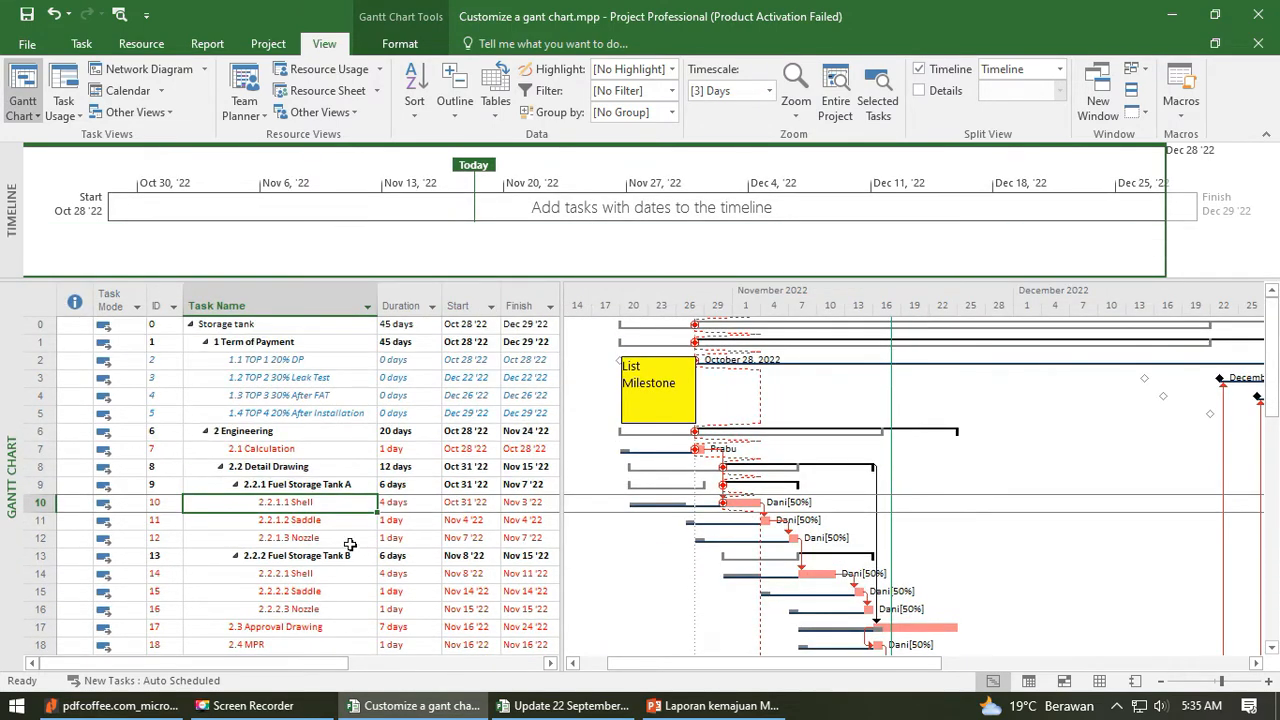
- Add the four Term of Payment milestones, TOP 1 20% DP through TOP 4 20% After Installation, to the timeline
{"action": "left_click", "coordinate": [285, 432]}
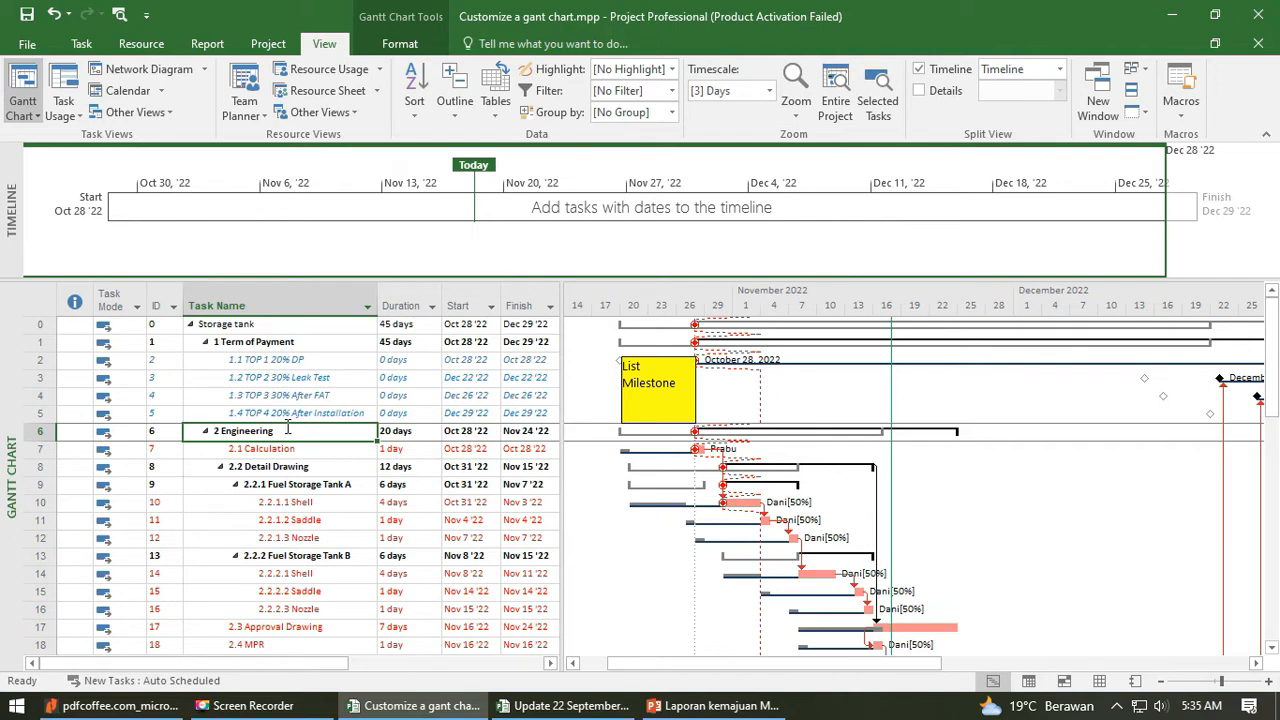
{"action": "right_click", "coordinate": [310, 359]}
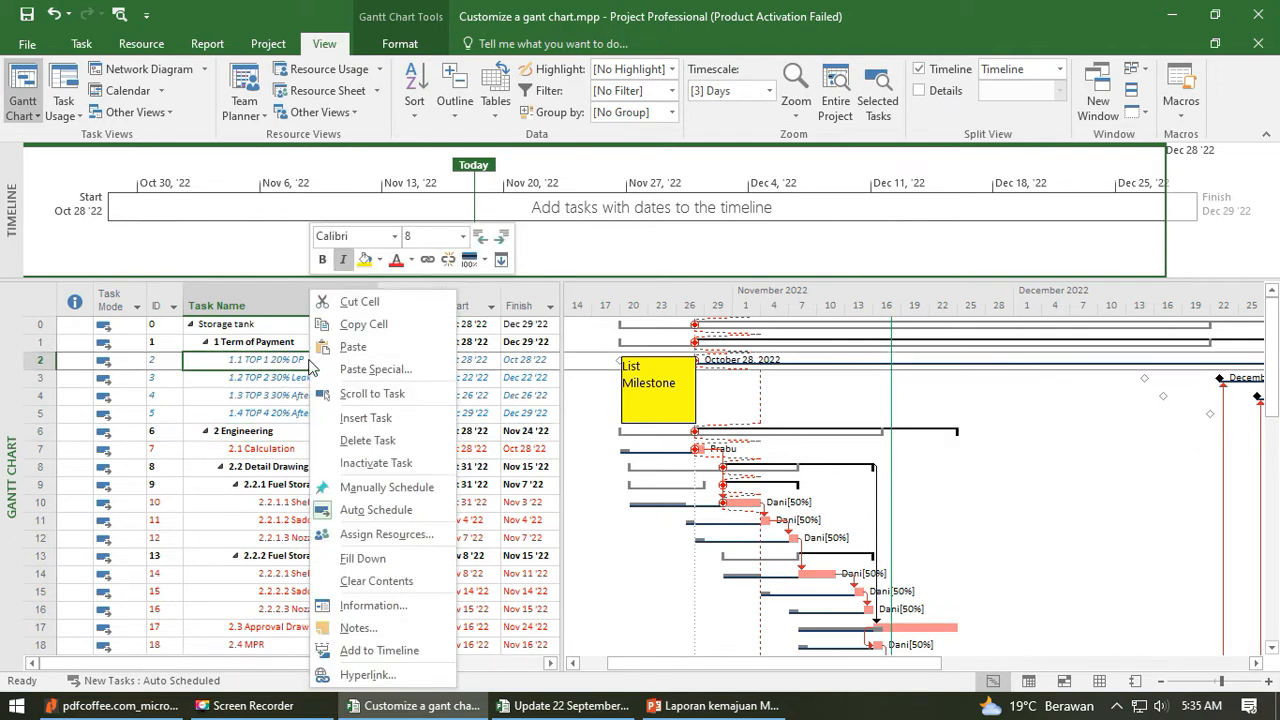
{"action": "left_click", "coordinate": [379, 651]}
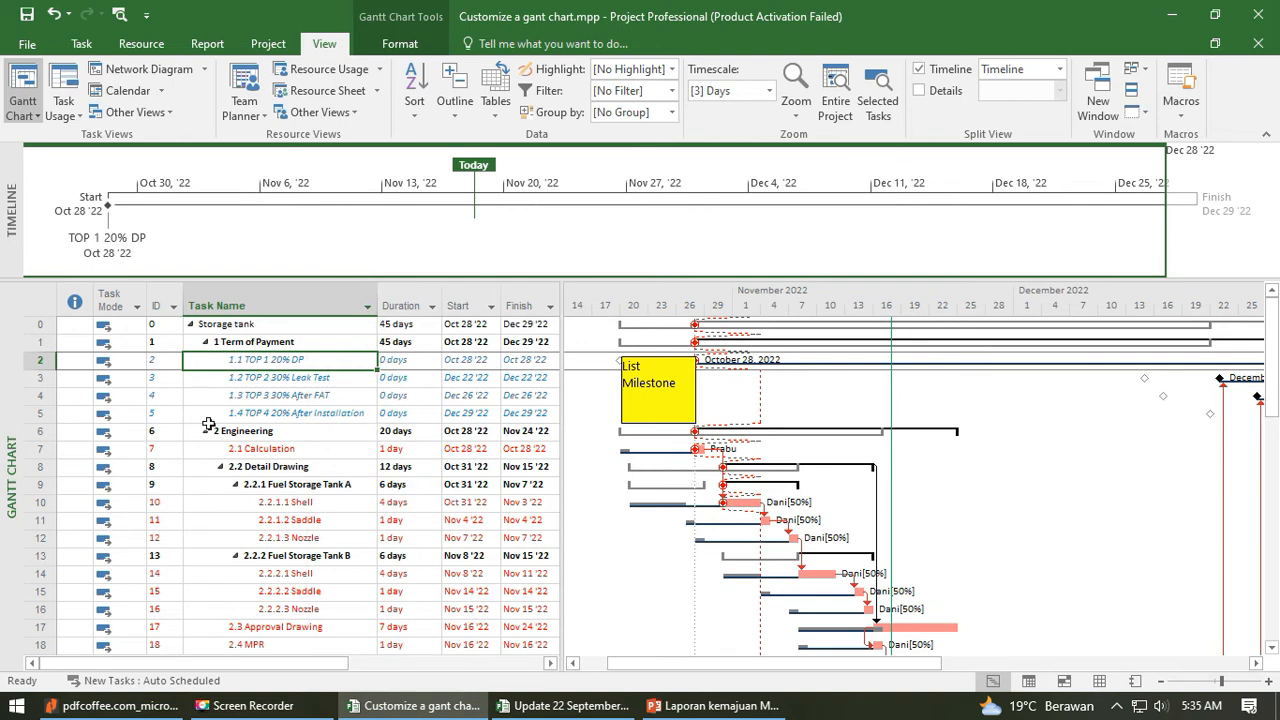
{"action": "right_click", "coordinate": [287, 379]}
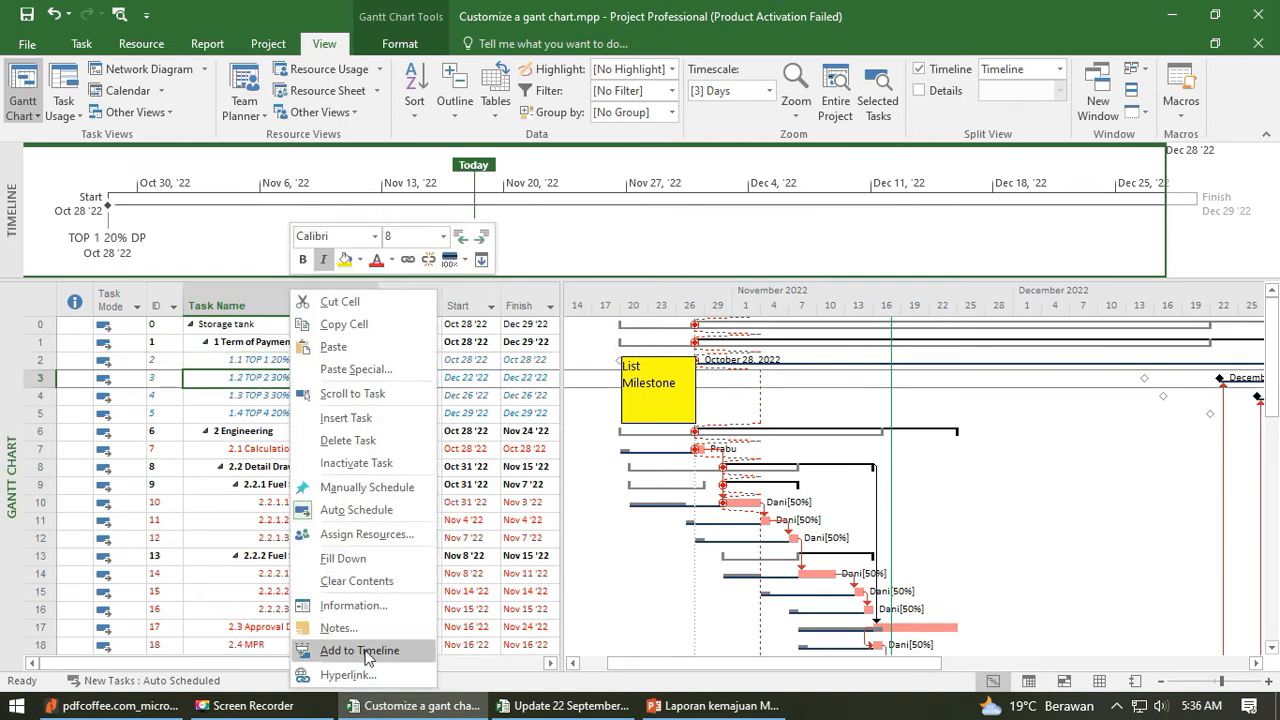
{"action": "left_click", "coordinate": [364, 651]}
{"action": "right_click", "coordinate": [333, 396]}
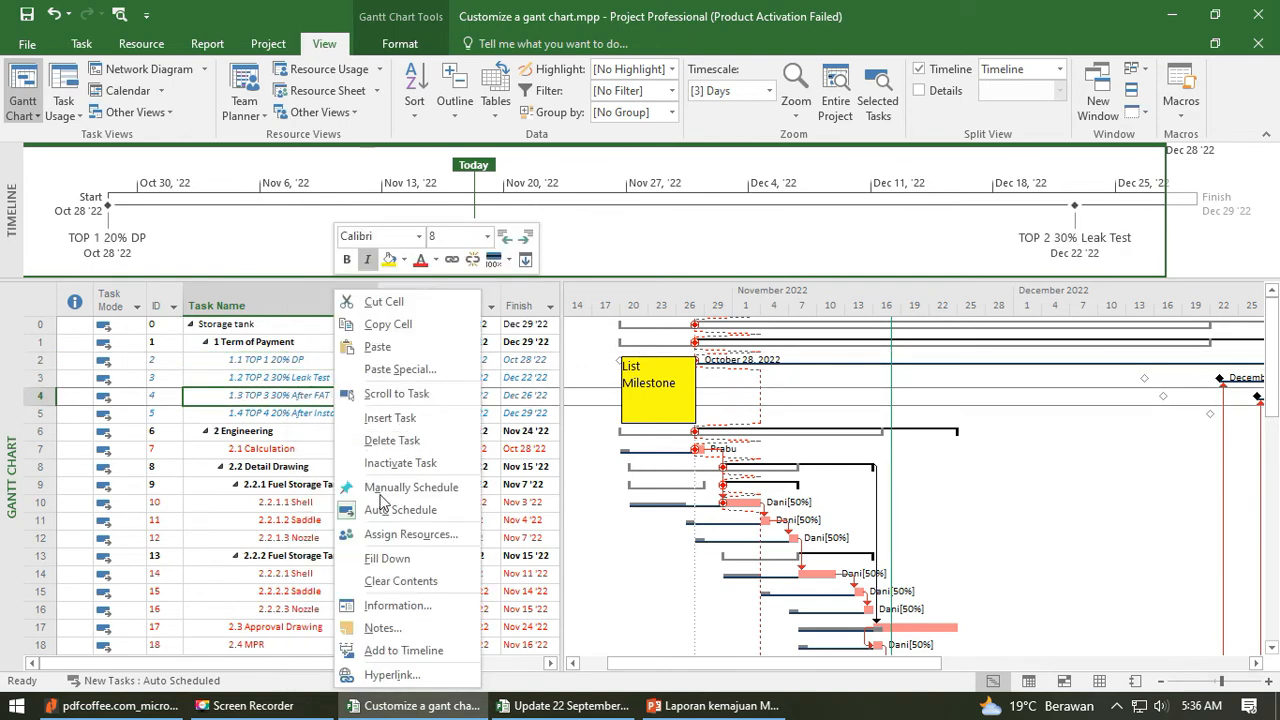
{"action": "left_click", "coordinate": [420, 651]}
{"action": "right_click", "coordinate": [327, 413]}
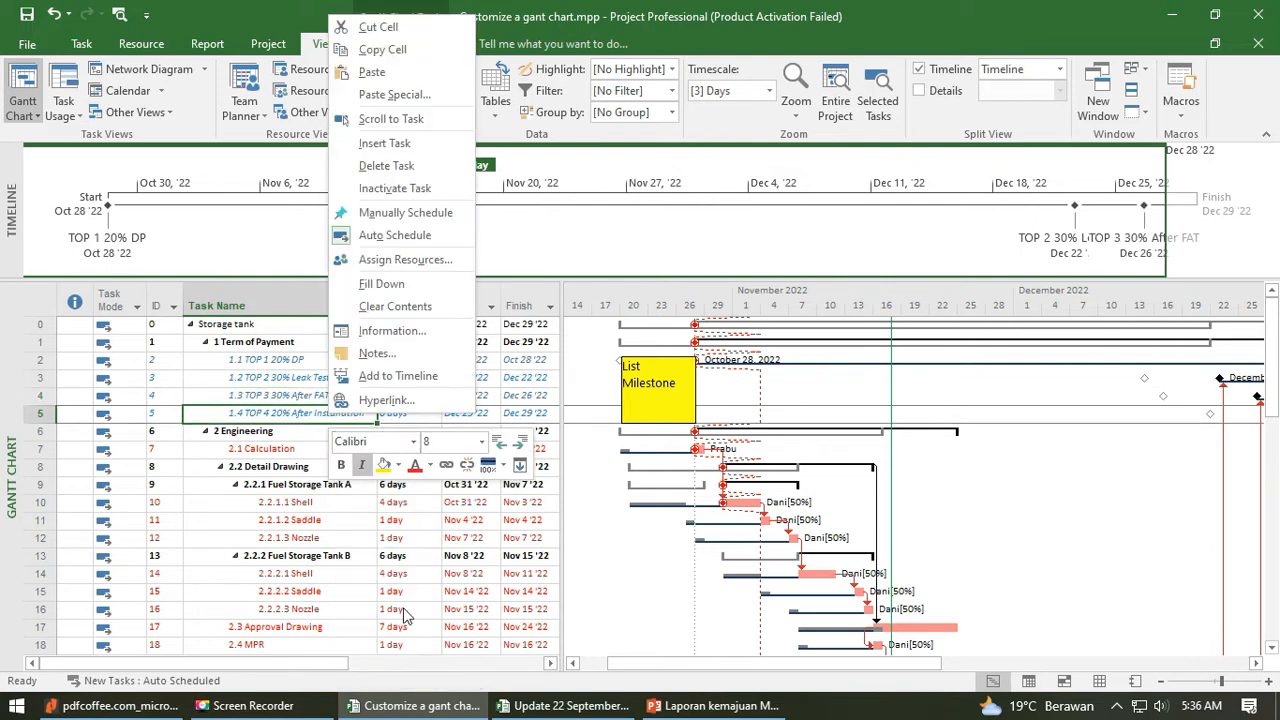
{"action": "left_click", "coordinate": [403, 368]}
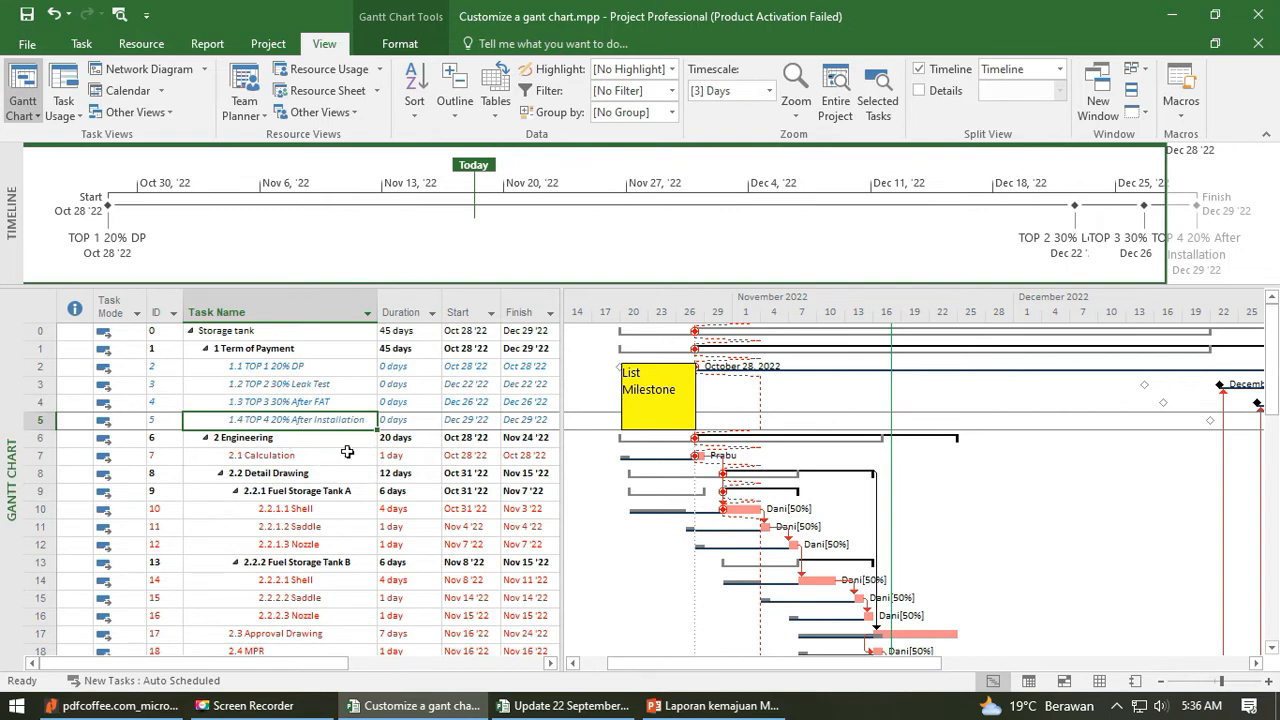
- Add the Engineering summary task to the timeline
{"action": "scroll", "coordinate": [330, 470], "scroll_direction": "down", "scroll_amount": 2}
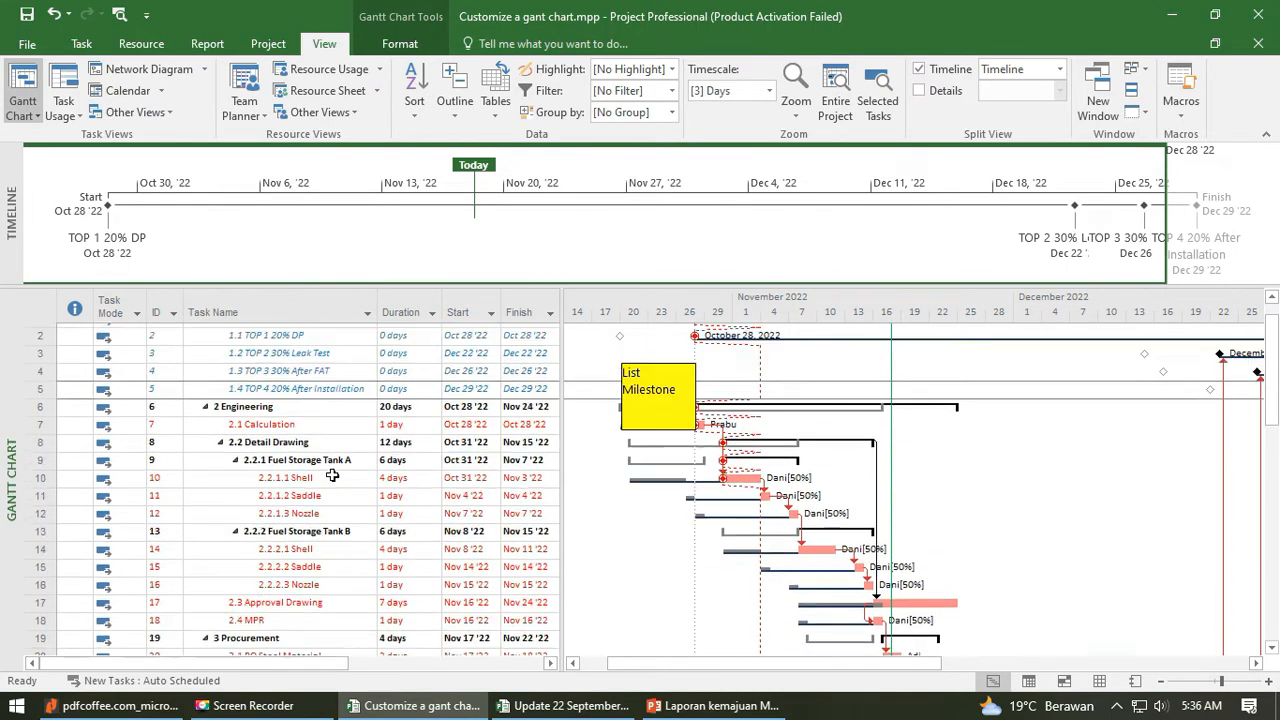
{"action": "scroll", "coordinate": [320, 455], "scroll_direction": "up", "scroll_amount": 2}
{"action": "left_click", "coordinate": [306, 439]}
{"action": "right_click", "coordinate": [306, 439]}
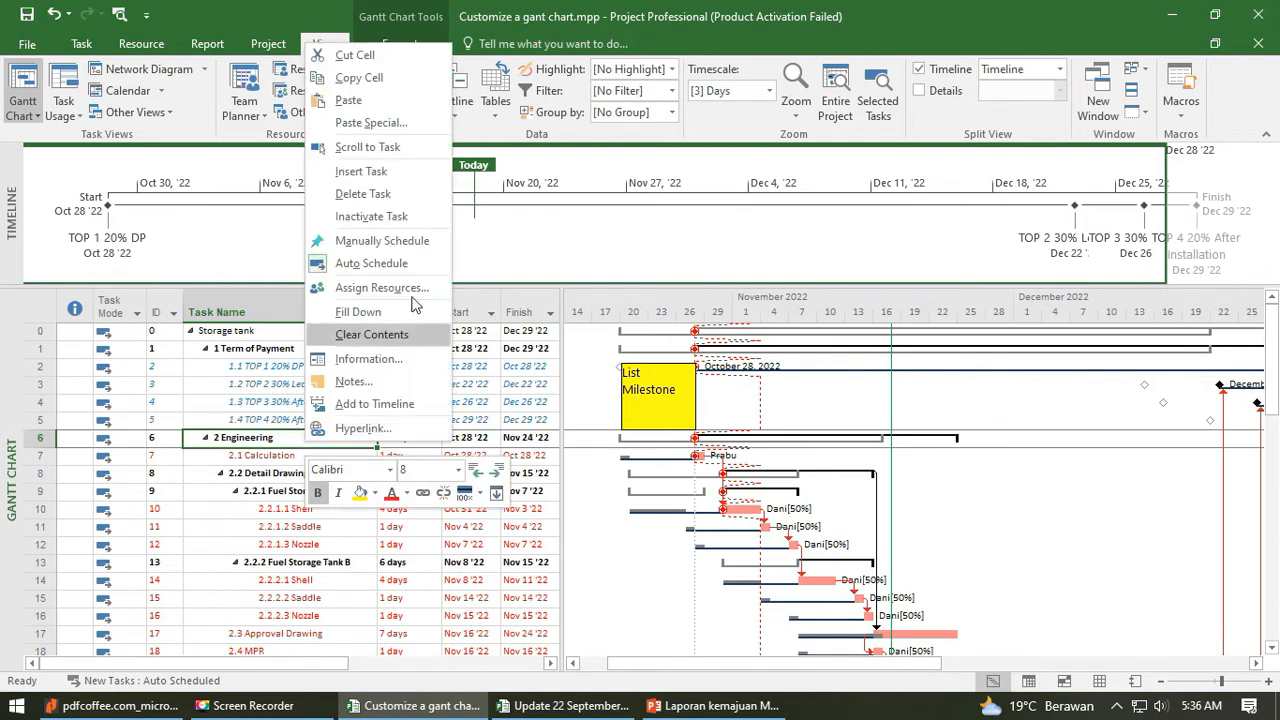
{"action": "left_click", "coordinate": [398, 404]}
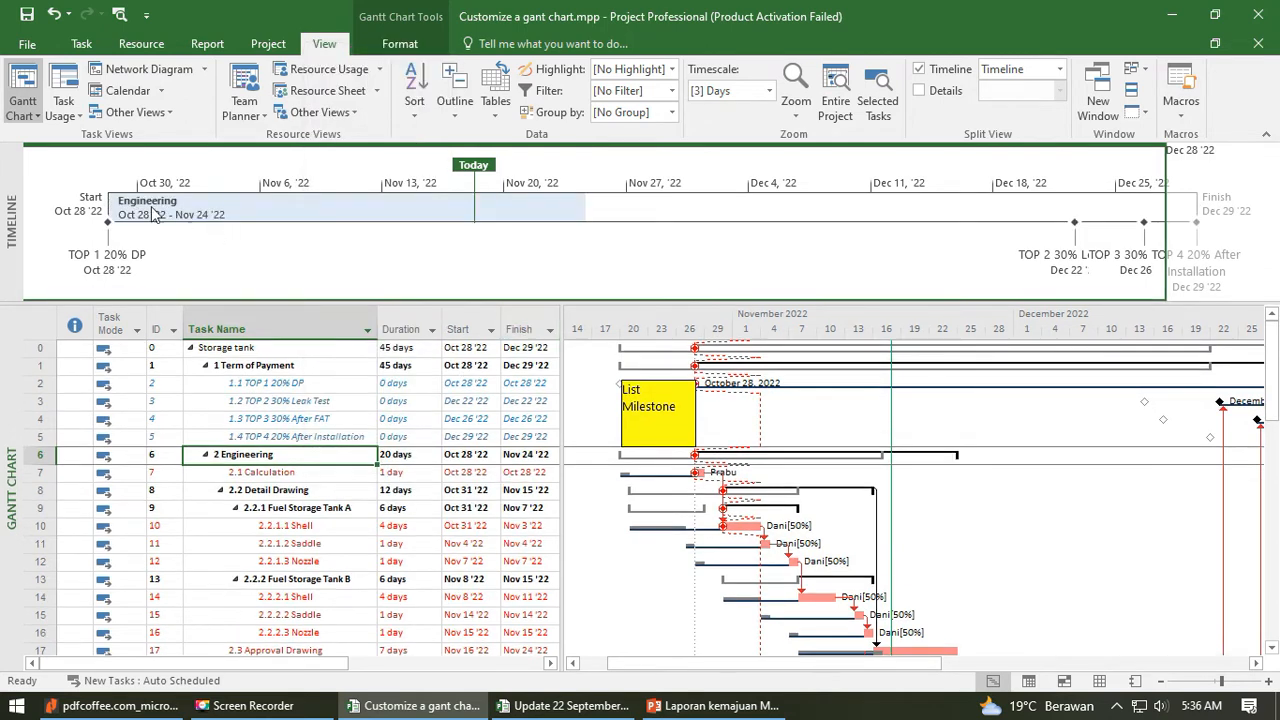
- Add the Procurement summary task to the timeline
{"action": "scroll", "coordinate": [383, 532], "scroll_direction": "down", "scroll_amount": 3}
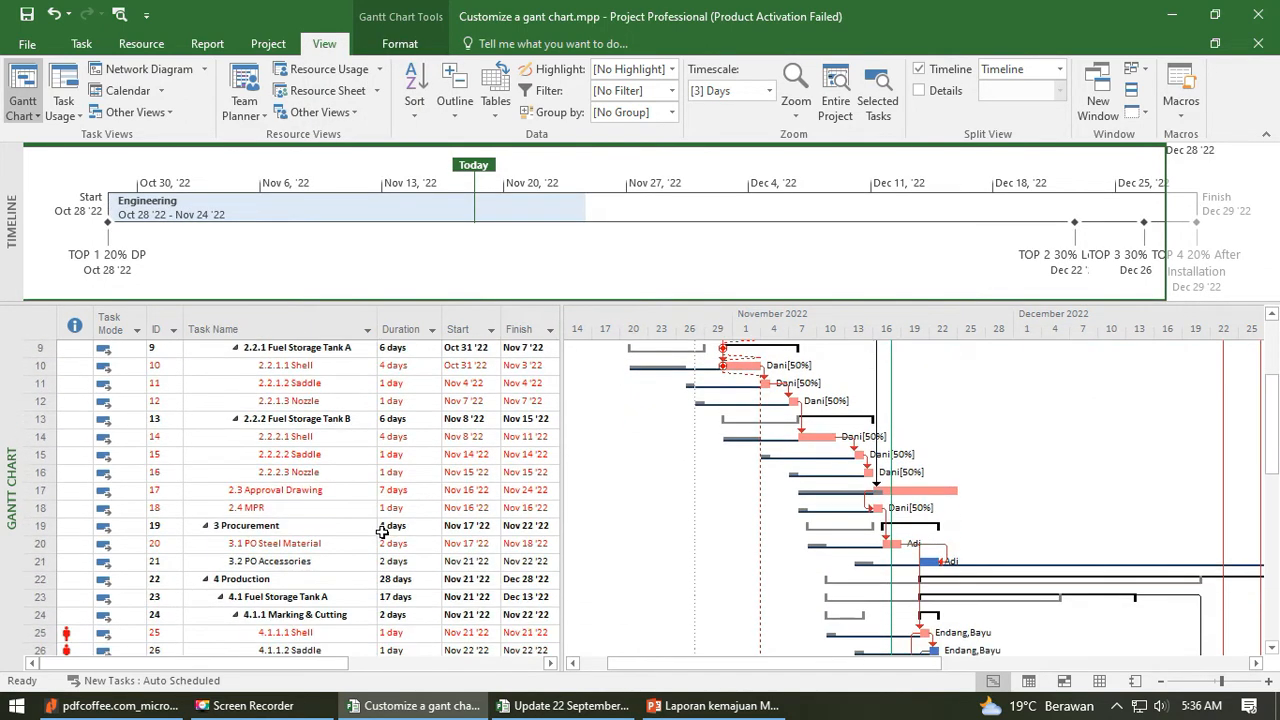
{"action": "scroll", "coordinate": [340, 515], "scroll_direction": "down", "scroll_amount": 2}
{"action": "left_click", "coordinate": [318, 420]}
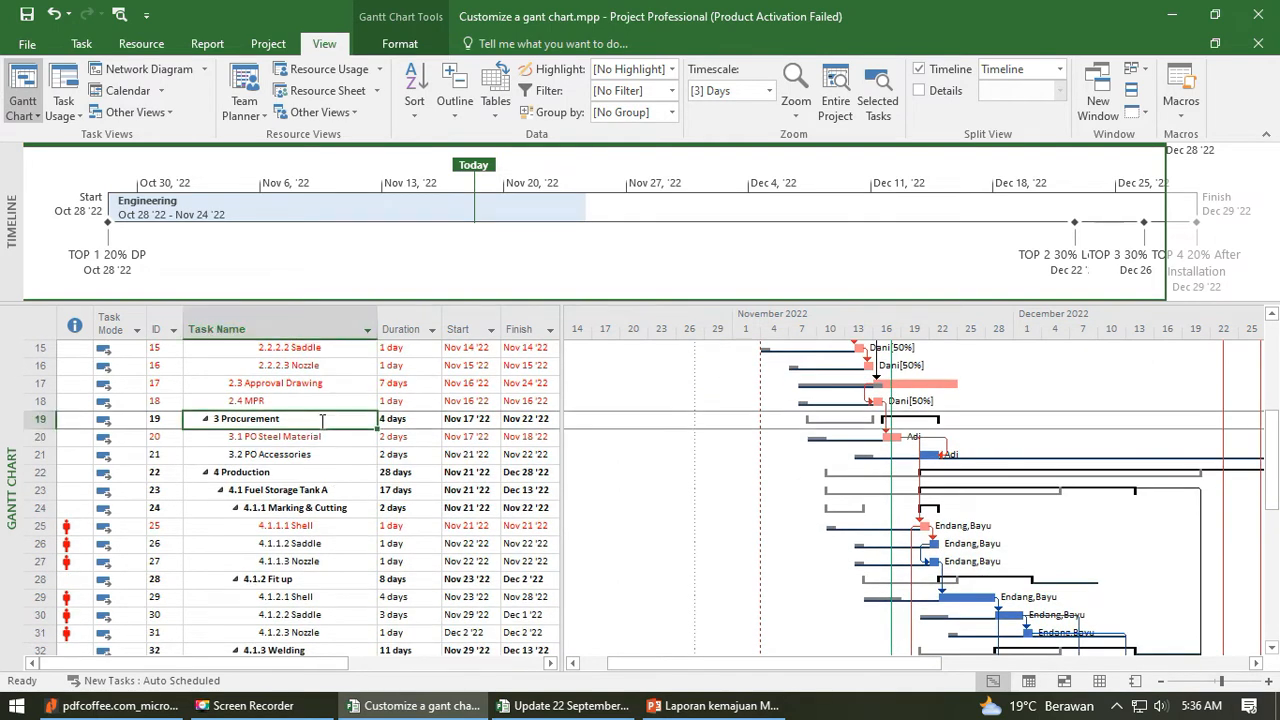
{"action": "right_click", "coordinate": [322, 420]}
{"action": "left_click", "coordinate": [390, 385]}
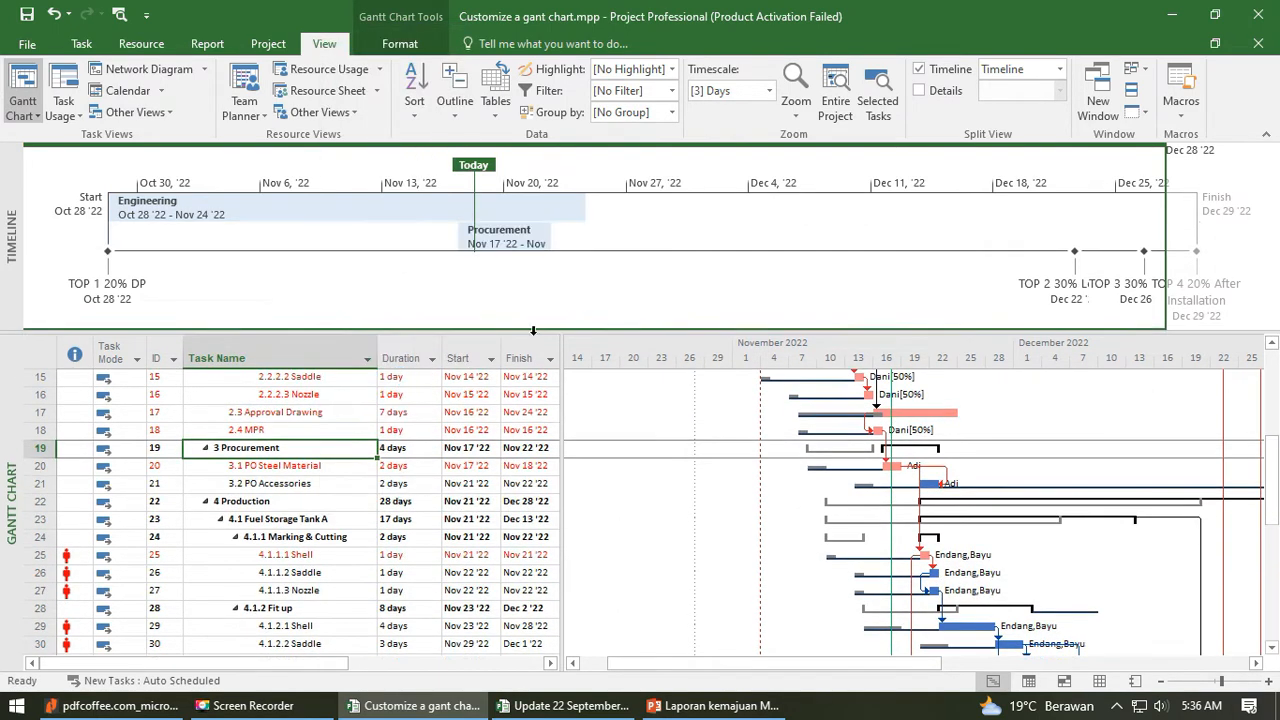
- Add the Fuel Storage Tank A and Fuel Storage Tank B summary tasks under Production to the timeline
{"action": "scroll", "coordinate": [338, 464], "scroll_direction": "down", "scroll_amount": 2}
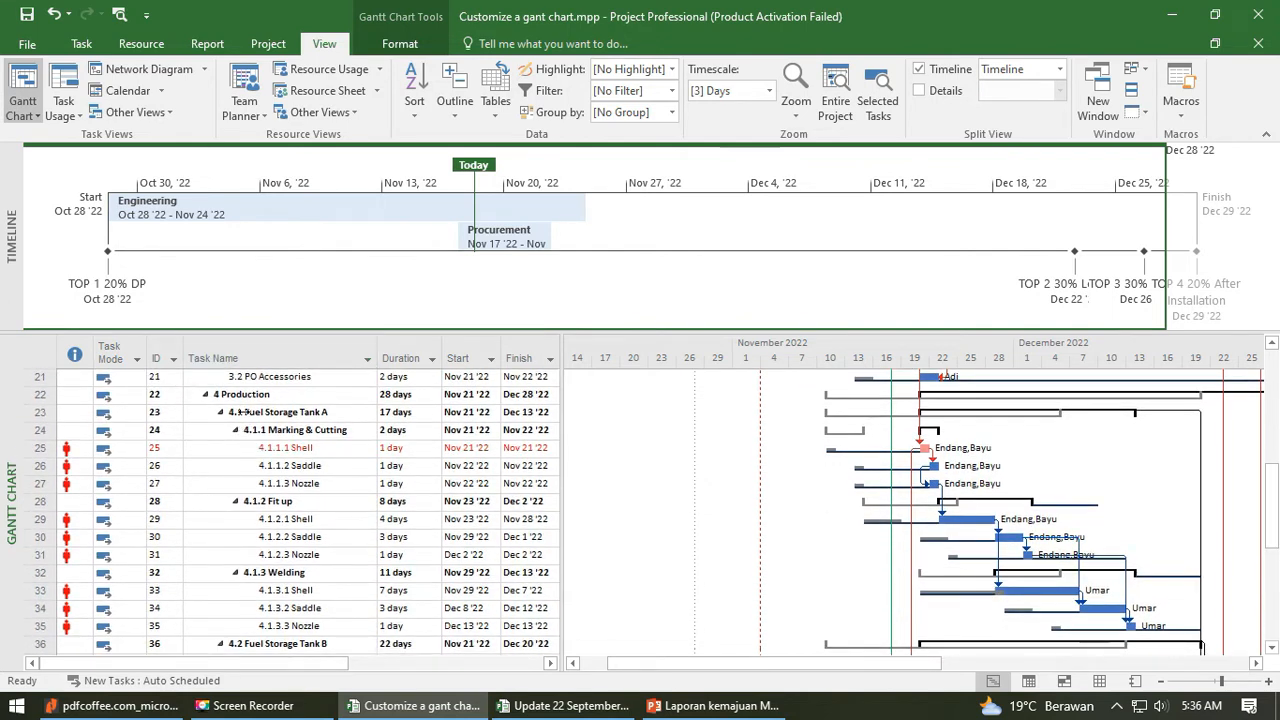
{"action": "left_click", "coordinate": [268, 418]}
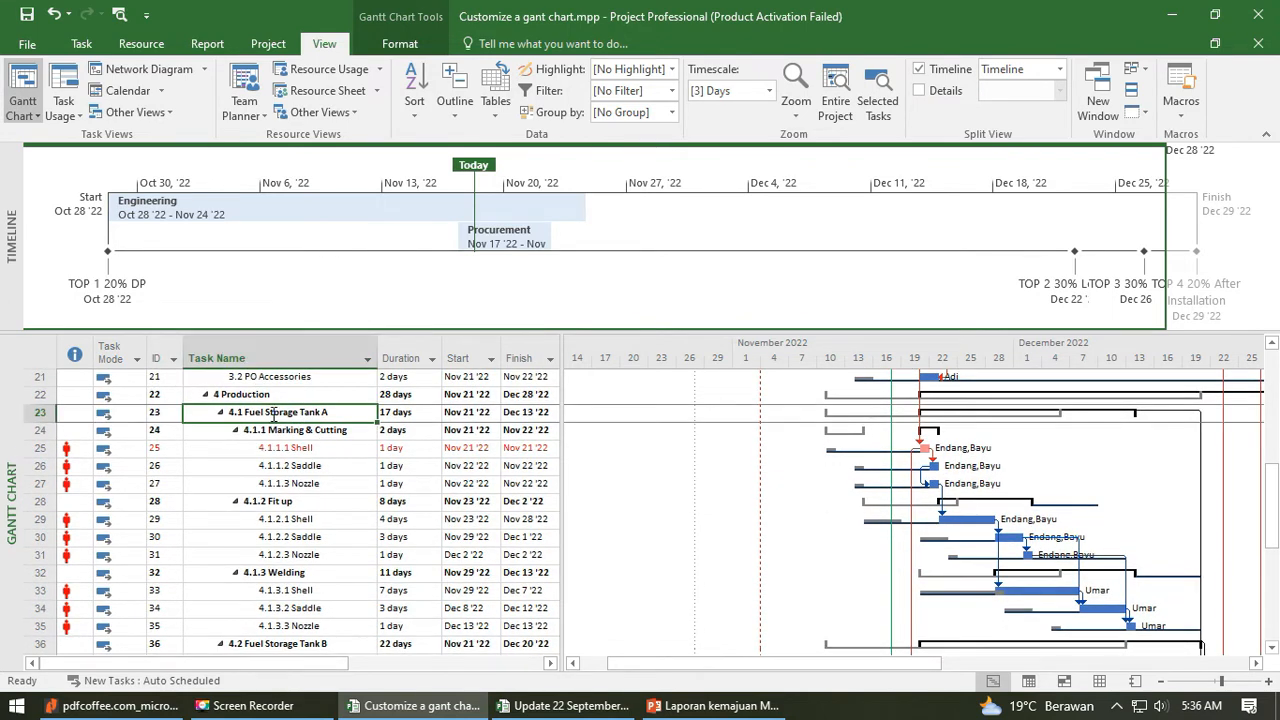
{"action": "right_click", "coordinate": [274, 417]}
{"action": "left_click", "coordinate": [354, 370]}
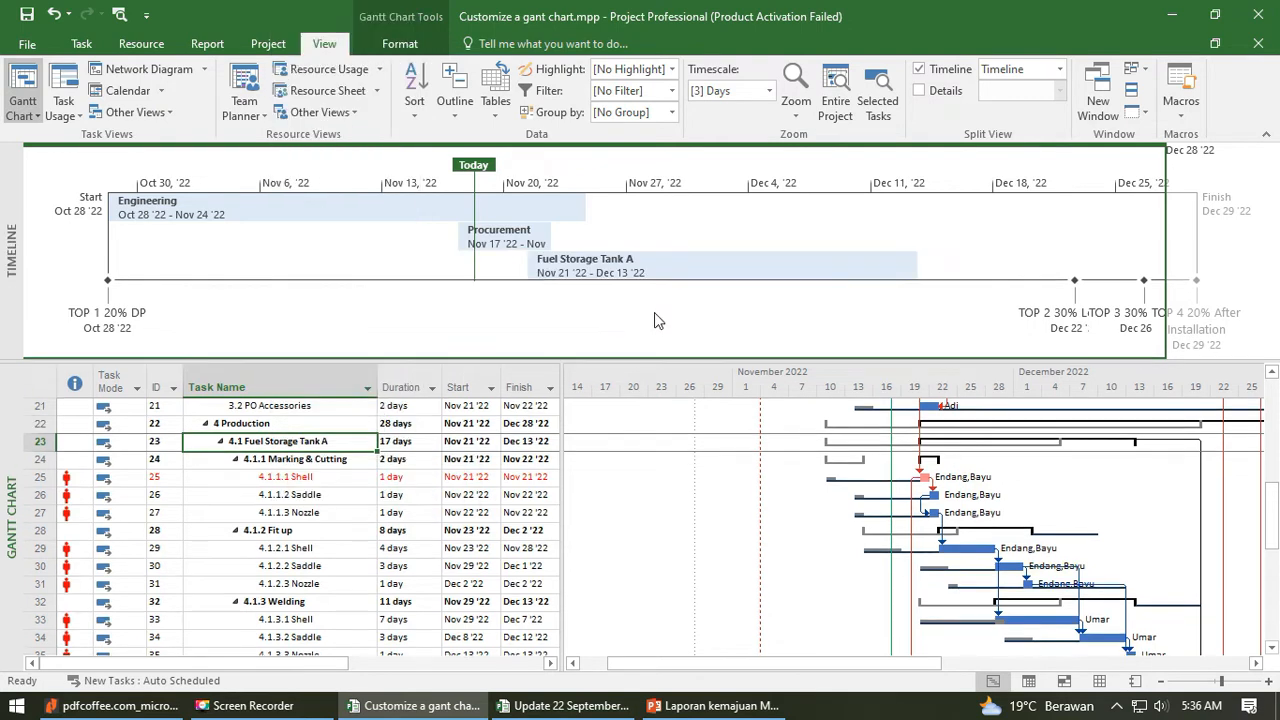
{"action": "scroll", "coordinate": [316, 550], "scroll_direction": "down", "scroll_amount": 3}
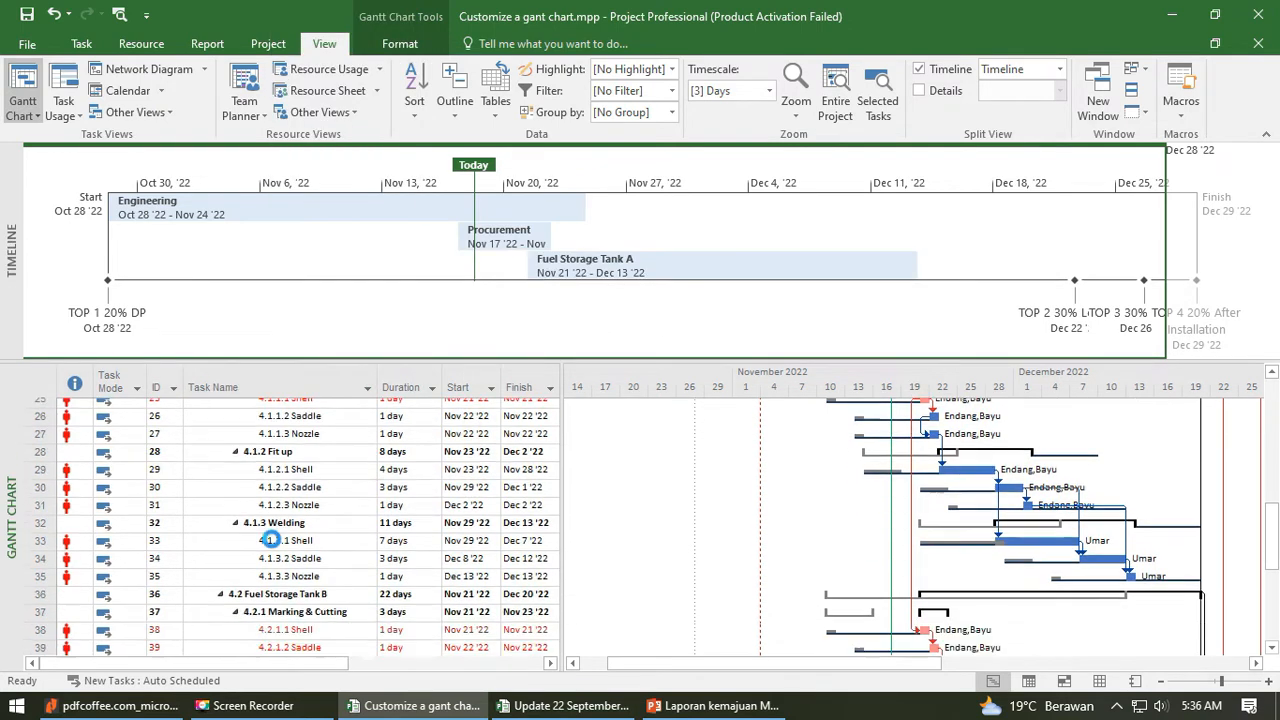
{"action": "left_click", "coordinate": [287, 514]}
{"action": "right_click", "coordinate": [287, 514]}
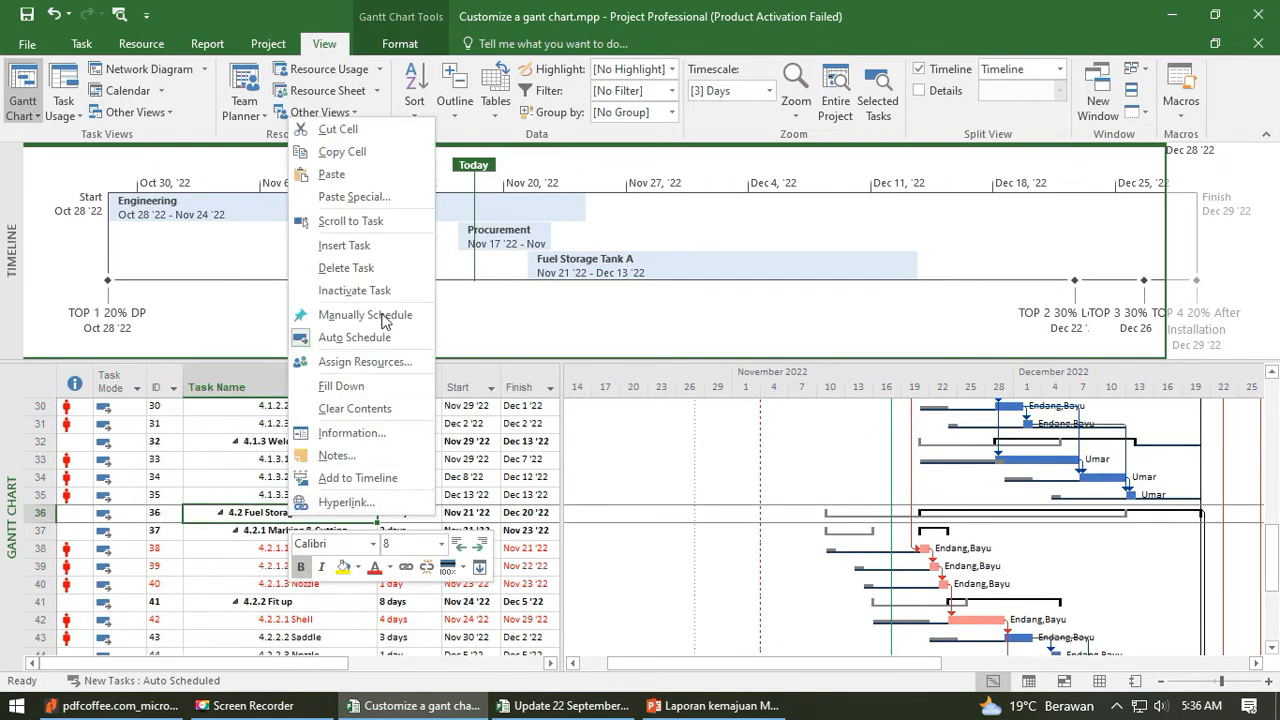
{"action": "left_click", "coordinate": [380, 478]}
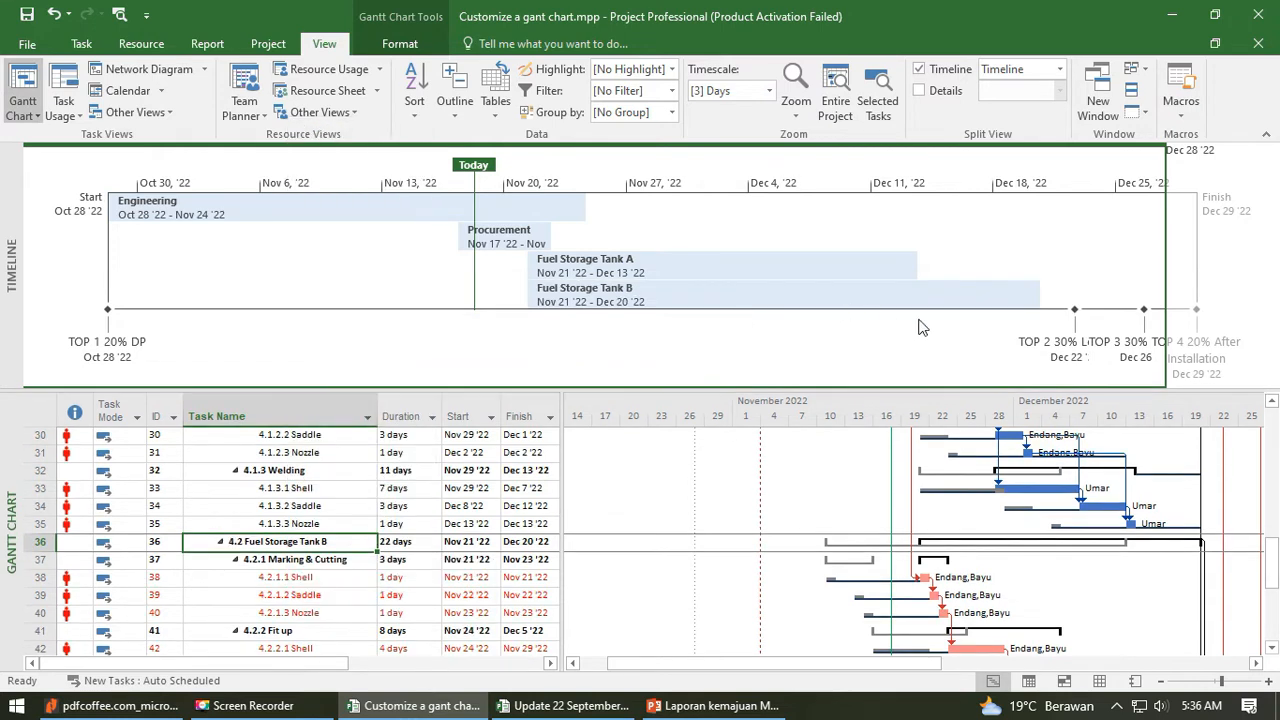
- Add the Leak Test and Painting tasks under Production to the timeline
{"action": "scroll", "coordinate": [380, 561], "scroll_direction": "down", "scroll_amount": 4}
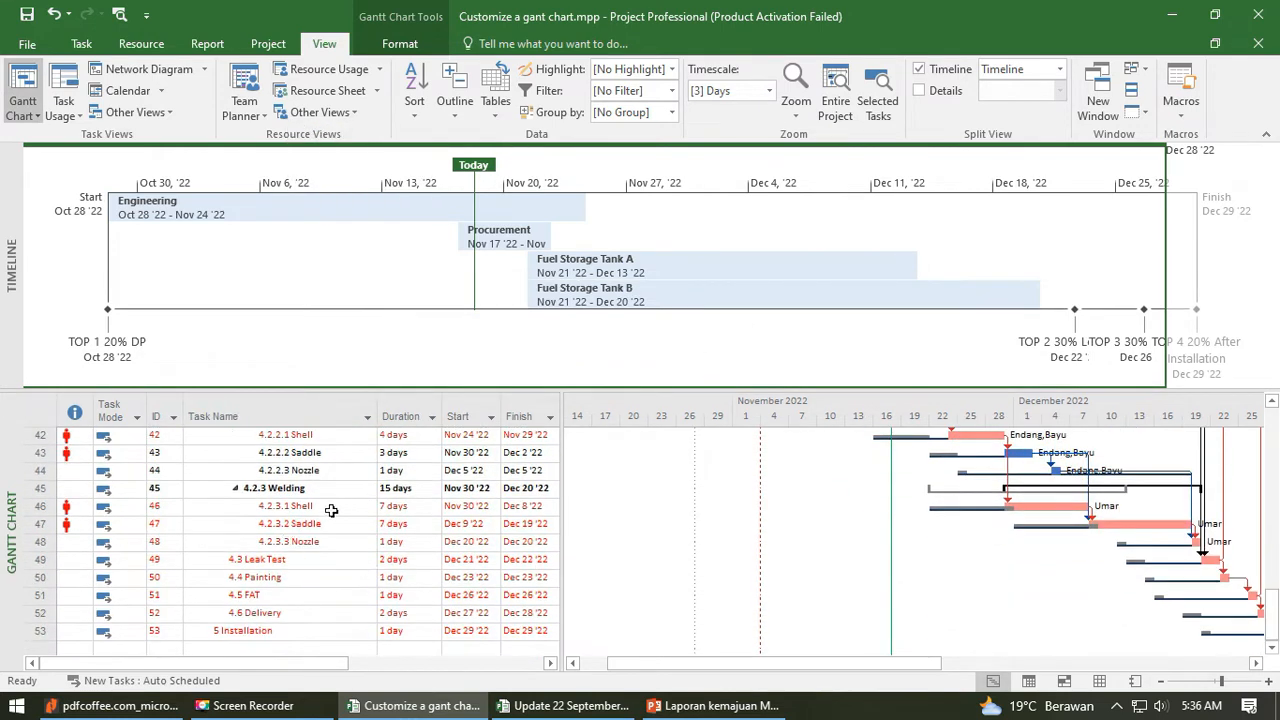
{"action": "scroll", "coordinate": [331, 510], "scroll_direction": "down", "scroll_amount": 2}
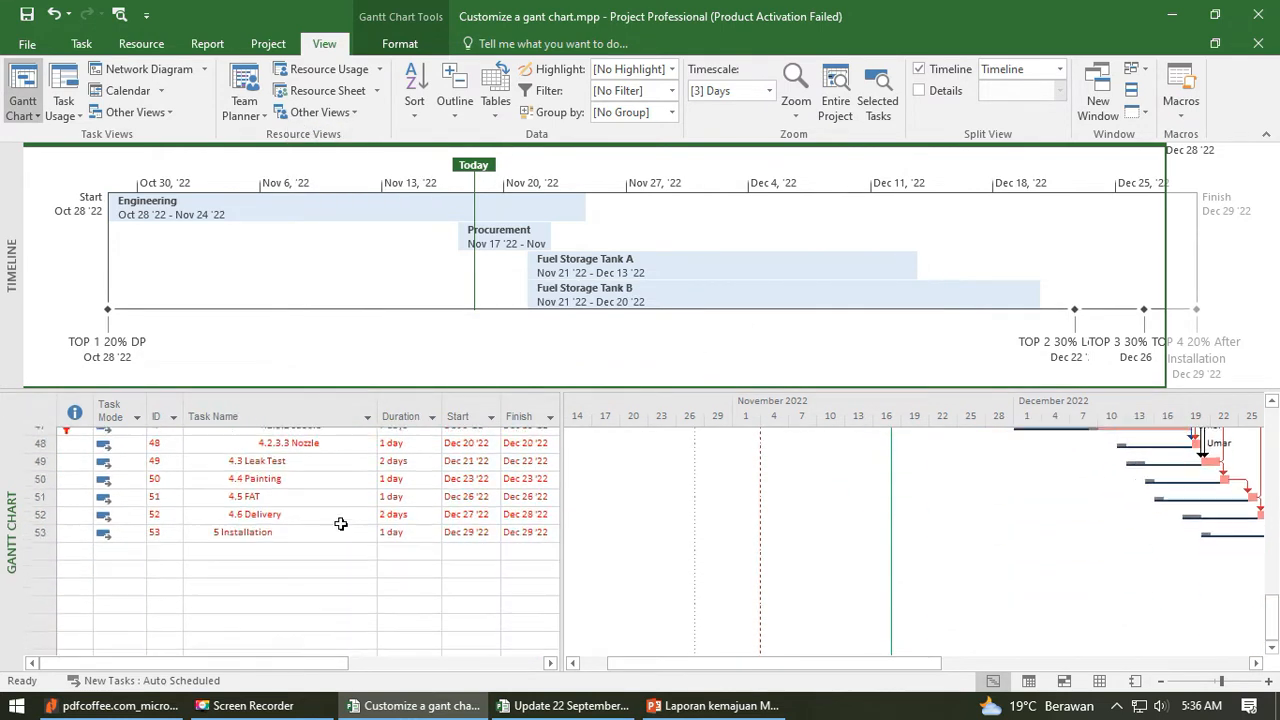
{"action": "right_click", "coordinate": [294, 452]}
{"action": "left_click", "coordinate": [350, 413]}
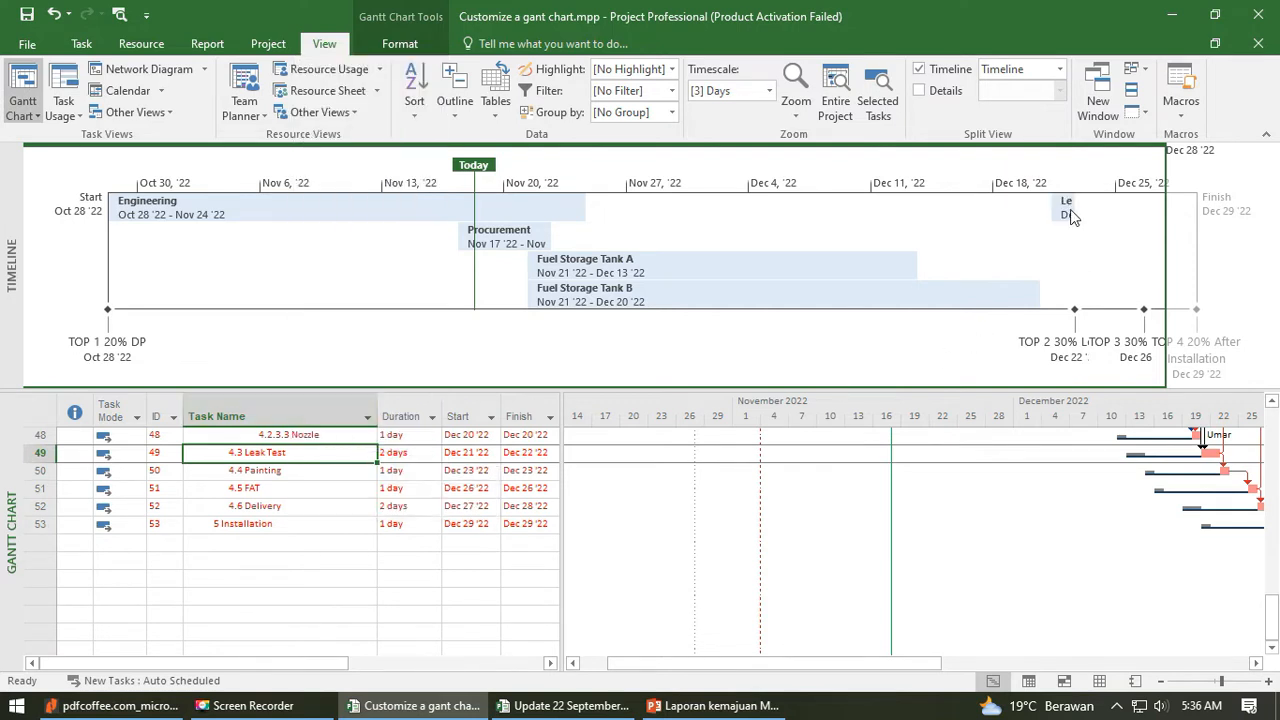
{"action": "left_click", "coordinate": [280, 471]}
{"action": "right_click", "coordinate": [277, 475]}
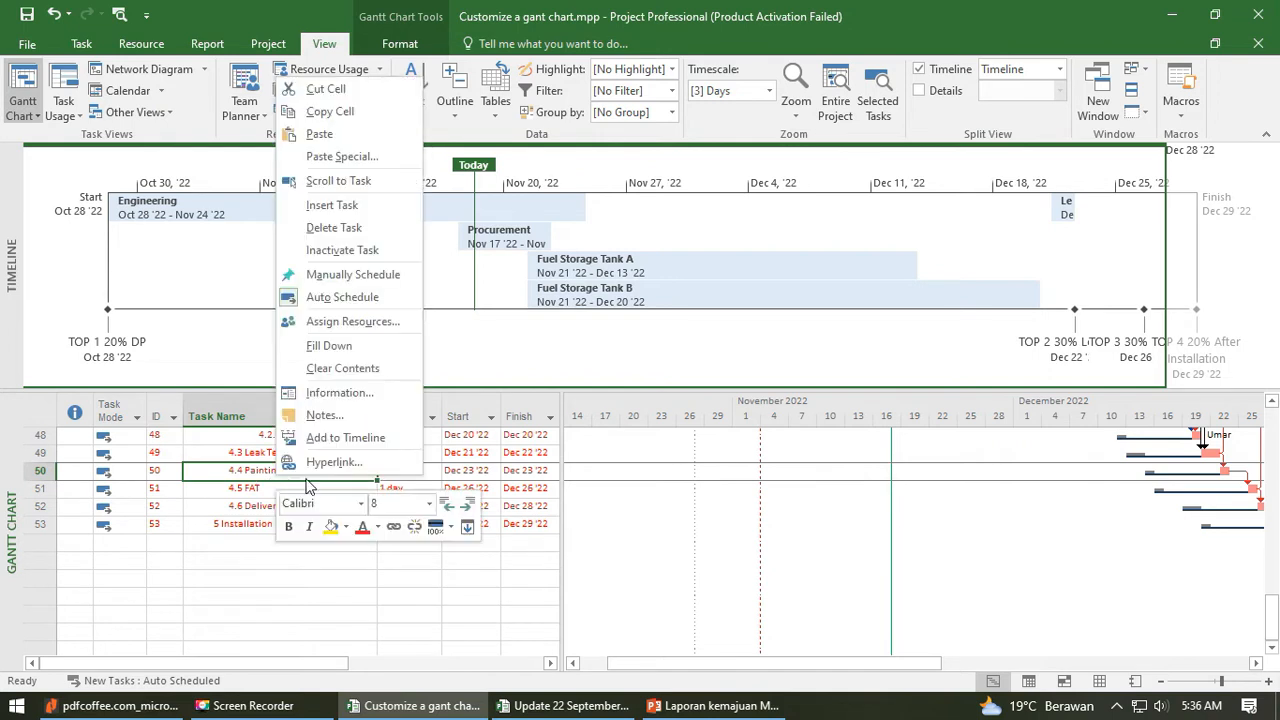
{"action": "left_click", "coordinate": [343, 434]}
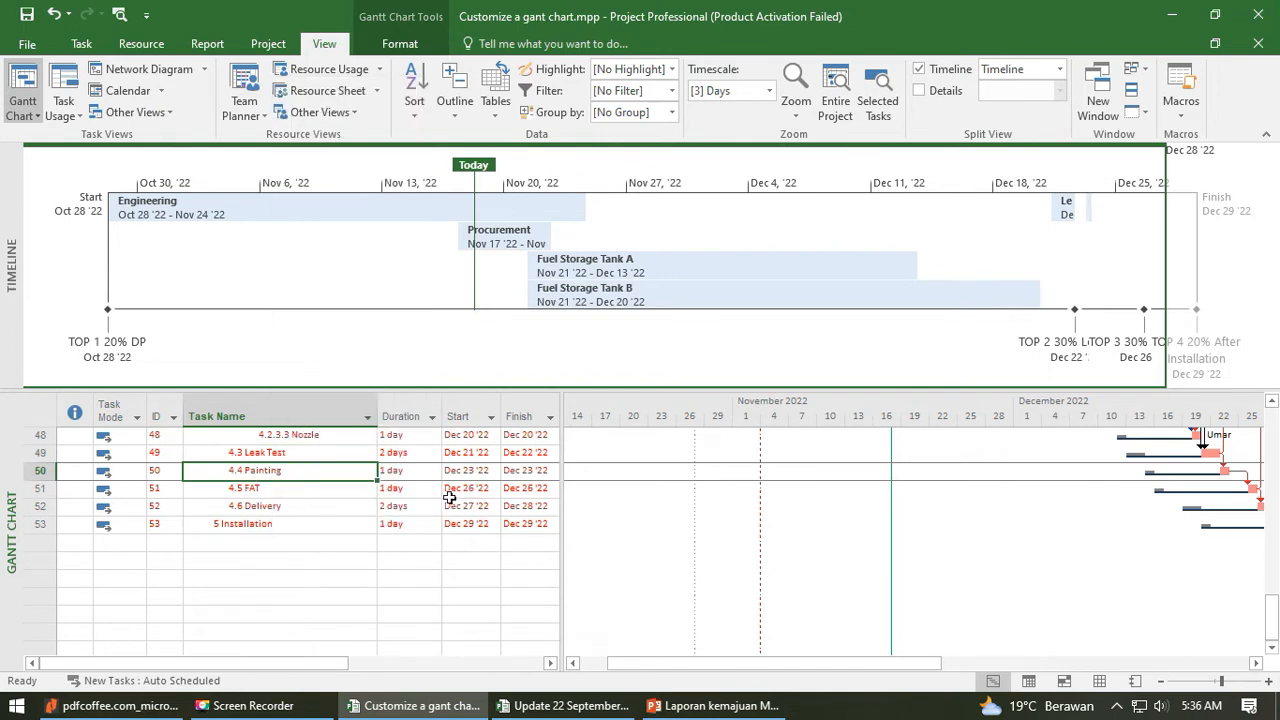
- Add the FAT, Delivery and Installation tasks to the timeline
{"action": "left_click", "coordinate": [281, 489]}
{"action": "right_click", "coordinate": [281, 489]}
{"action": "left_click", "coordinate": [345, 449]}
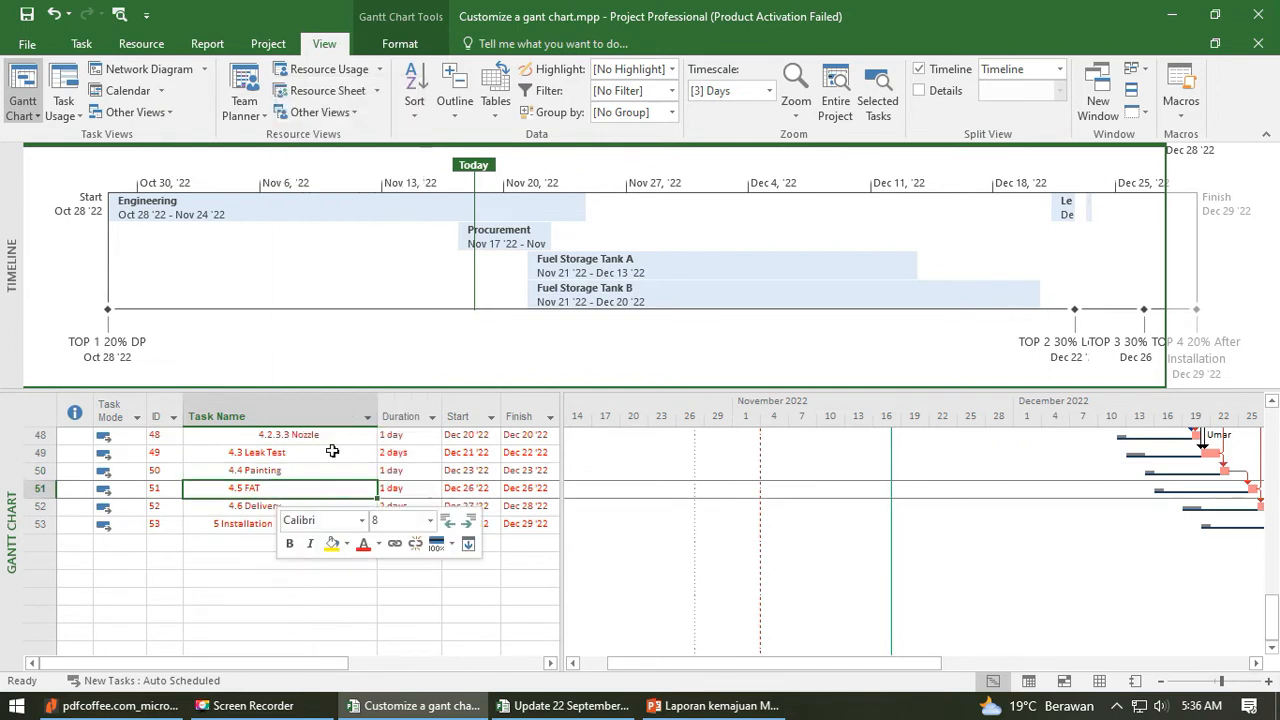
{"action": "left_click", "coordinate": [283, 508]}
{"action": "right_click", "coordinate": [283, 508]}
{"action": "left_click", "coordinate": [345, 467]}
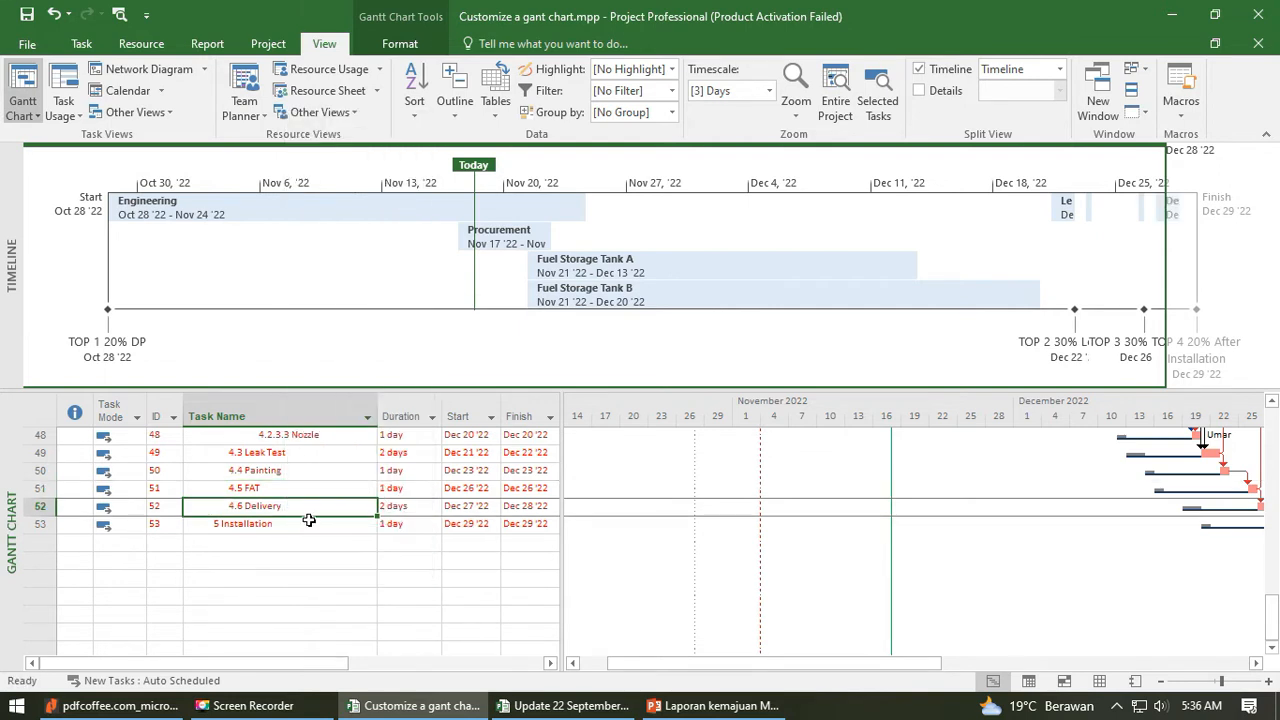
{"action": "left_click", "coordinate": [295, 527]}
{"action": "right_click", "coordinate": [295, 527]}
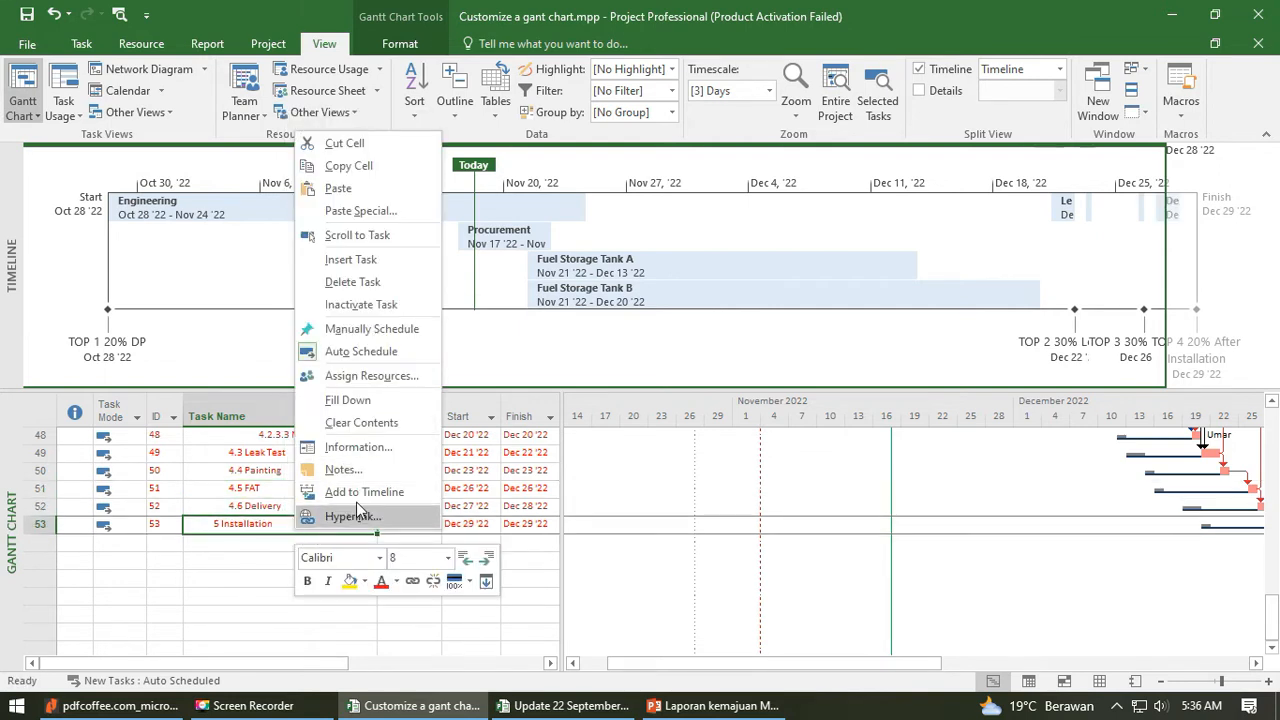
{"action": "left_click", "coordinate": [356, 494]}
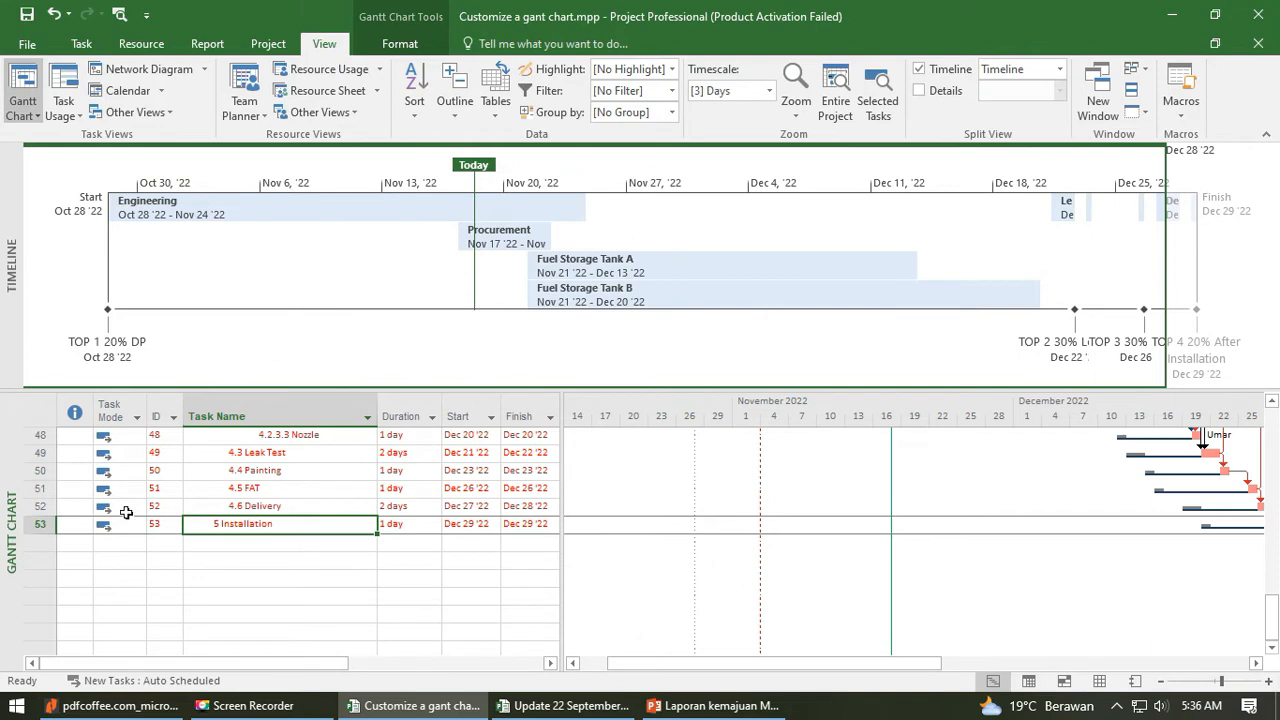
- Switch from the Gantt Chart to the full Timeline view
{"action": "scroll", "coordinate": [355, 535], "scroll_direction": "up", "scroll_amount": 15}
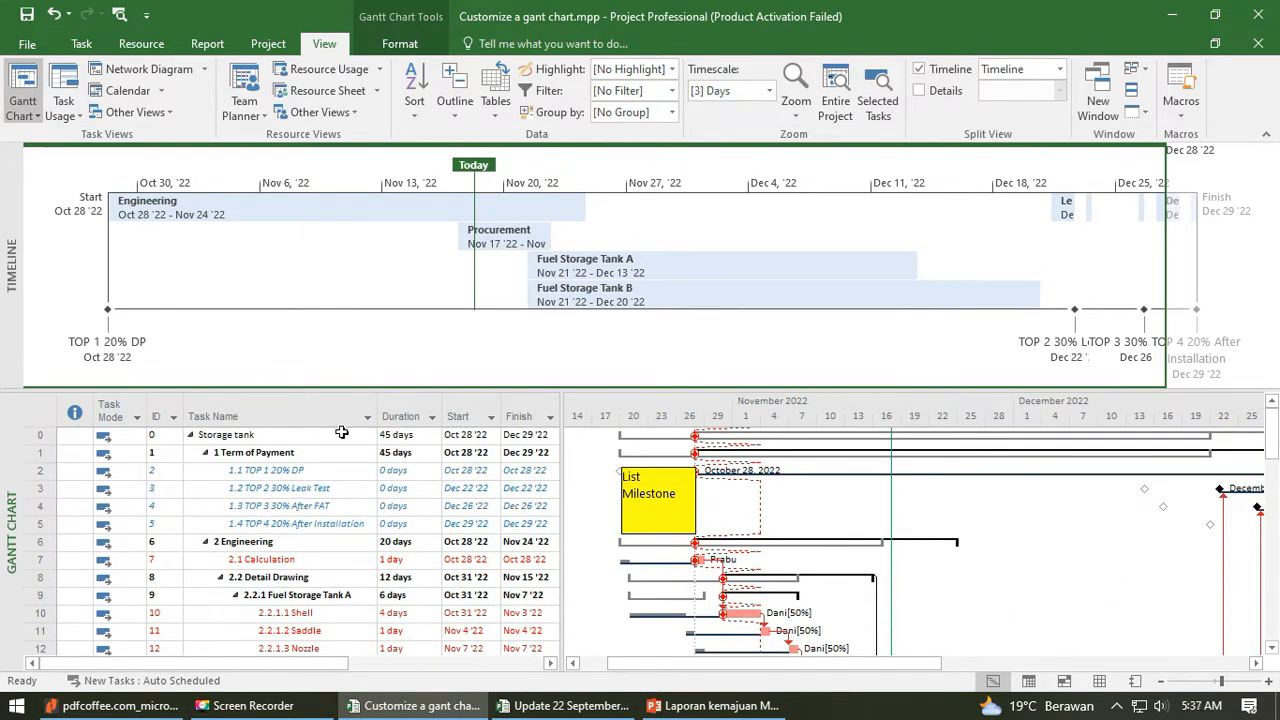
{"action": "left_click", "coordinate": [363, 374]}
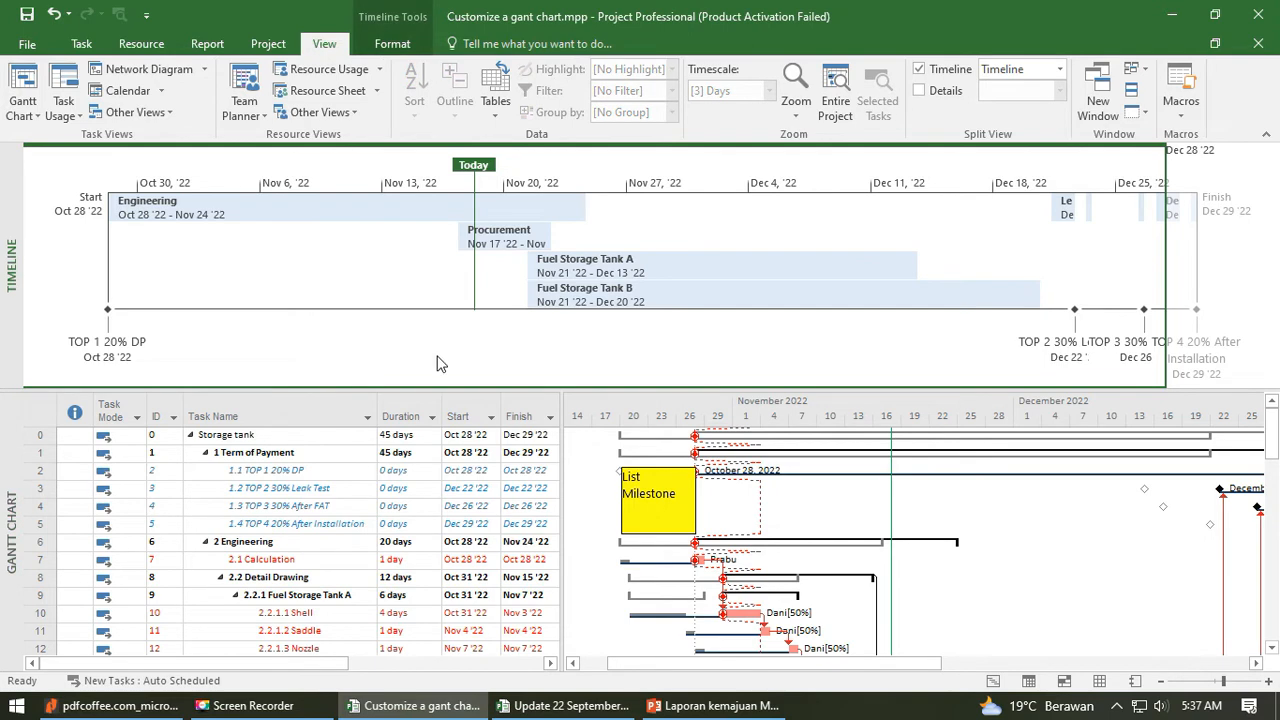
{"action": "left_click", "coordinate": [36, 116]}
{"action": "left_click", "coordinate": [290, 550]}
{"action": "left_click", "coordinate": [281, 555]}
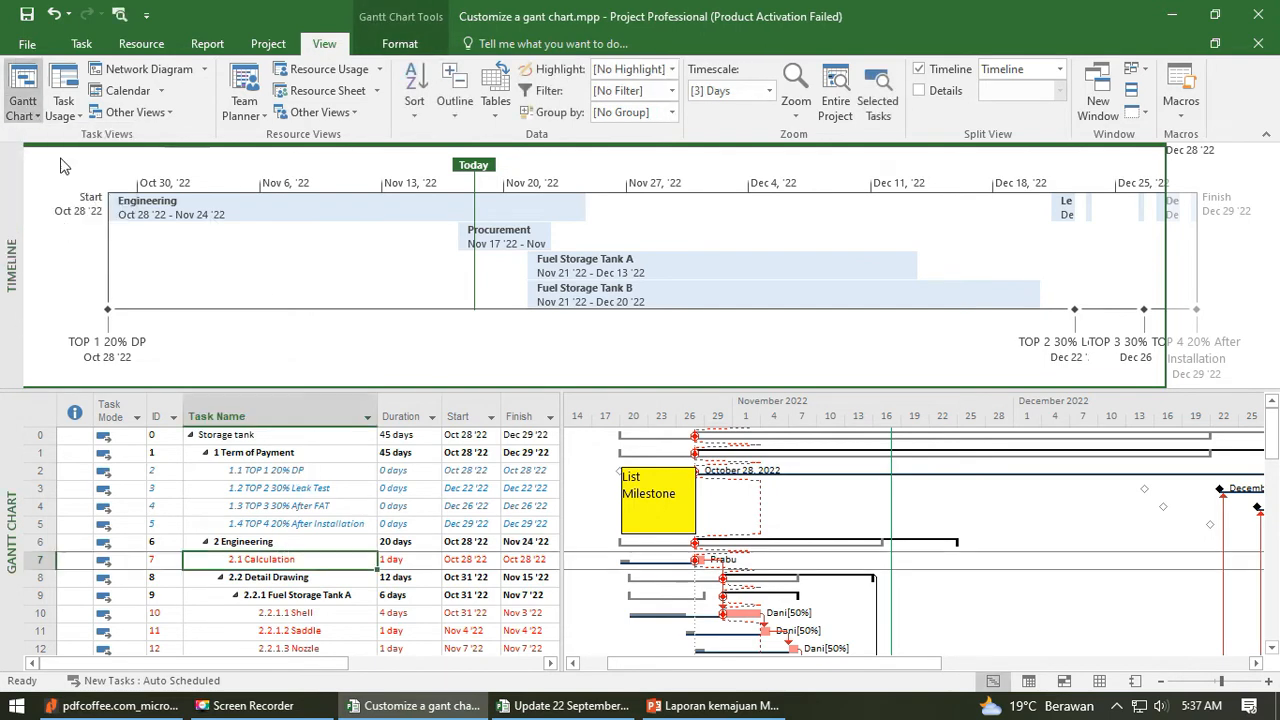
{"action": "left_click", "coordinate": [28, 121]}
{"action": "left_click", "coordinate": [78, 47]}
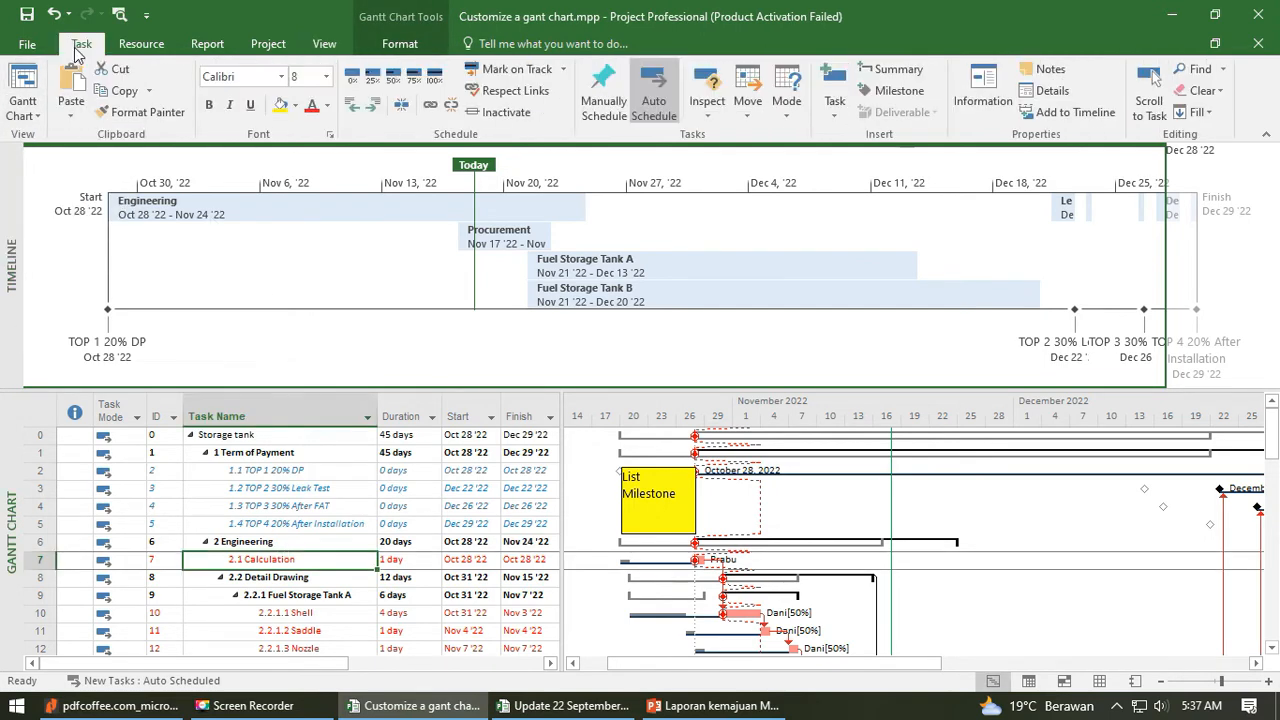
{"action": "left_click", "coordinate": [27, 120]}
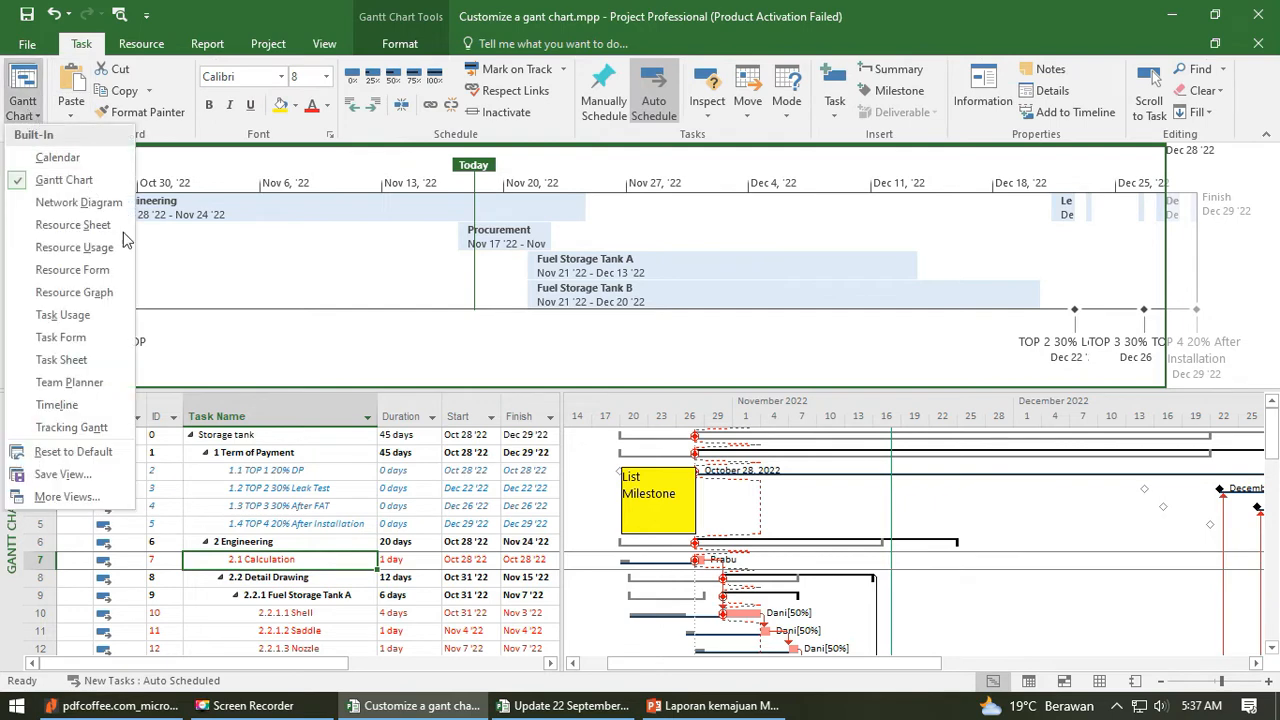
{"action": "left_click", "coordinate": [87, 403]}
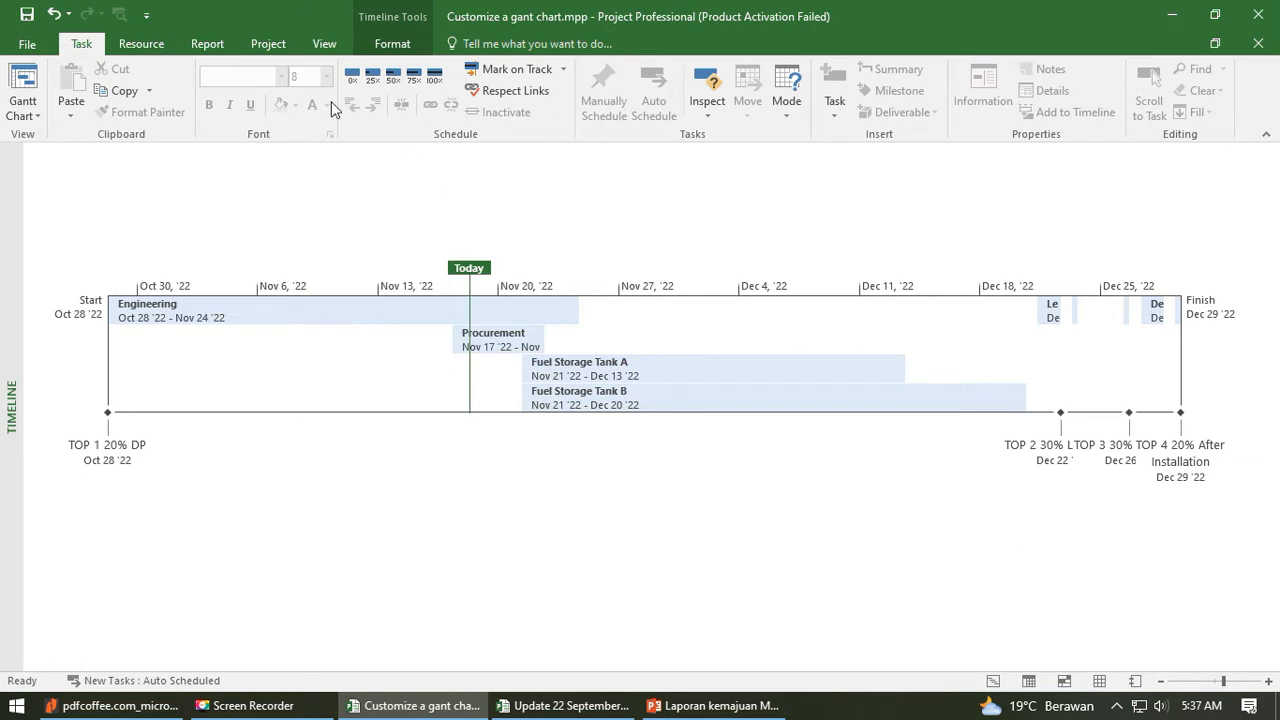
- Display the Leak Test, Painting, FAT, Delivery and Installation bars as callouts above the timeline
{"action": "left_click", "coordinate": [392, 44]}
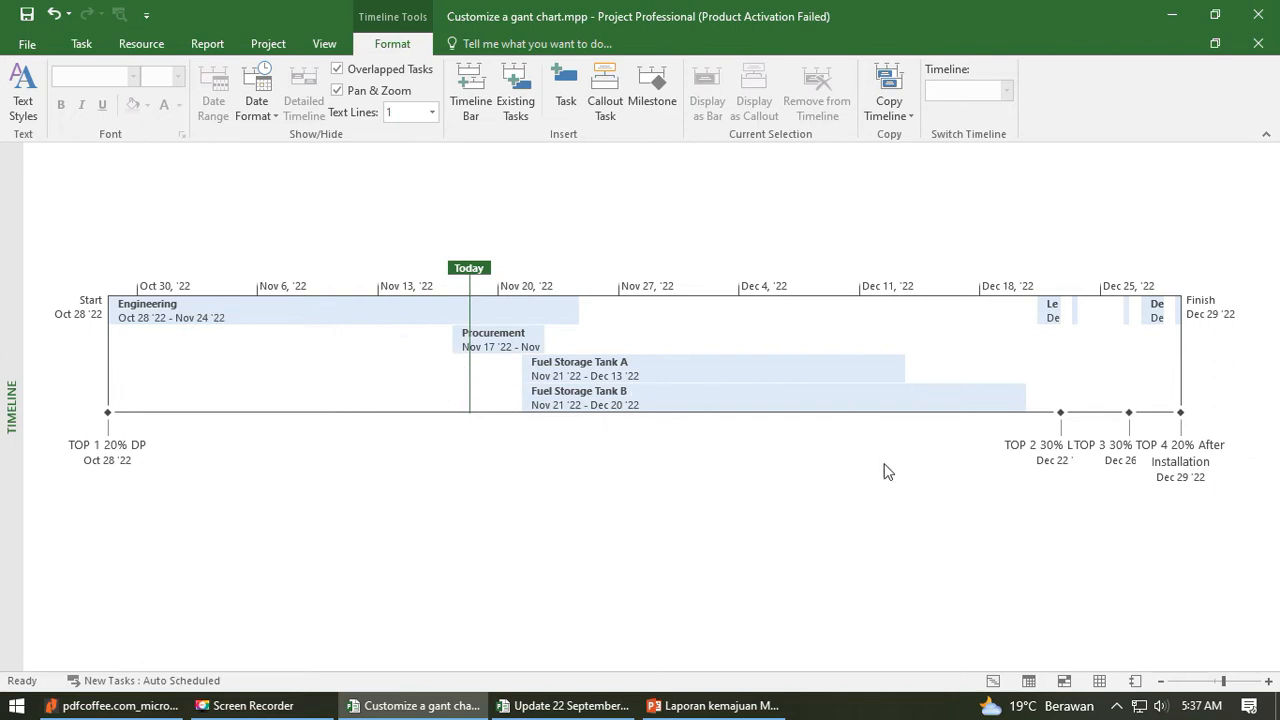
{"action": "left_click", "coordinate": [1056, 318]}
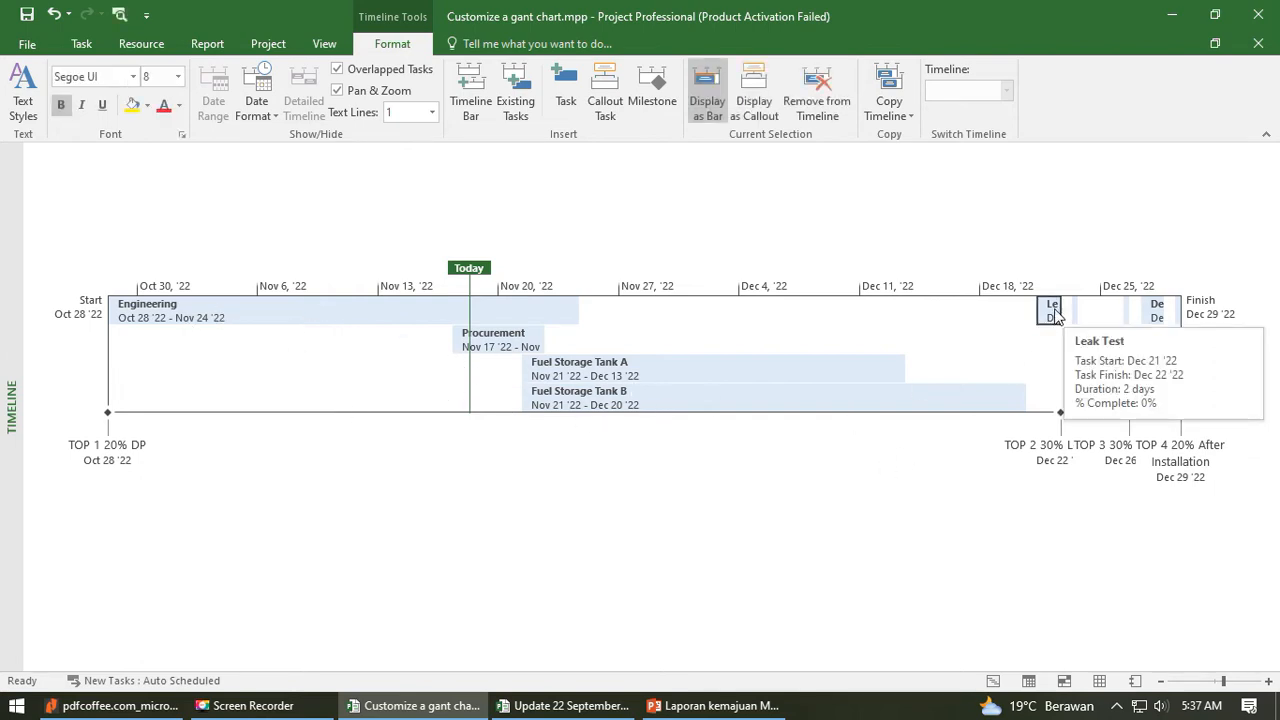
{"action": "left_click_drag", "start_coordinate": [1052, 318], "coordinate": [1040, 226]}
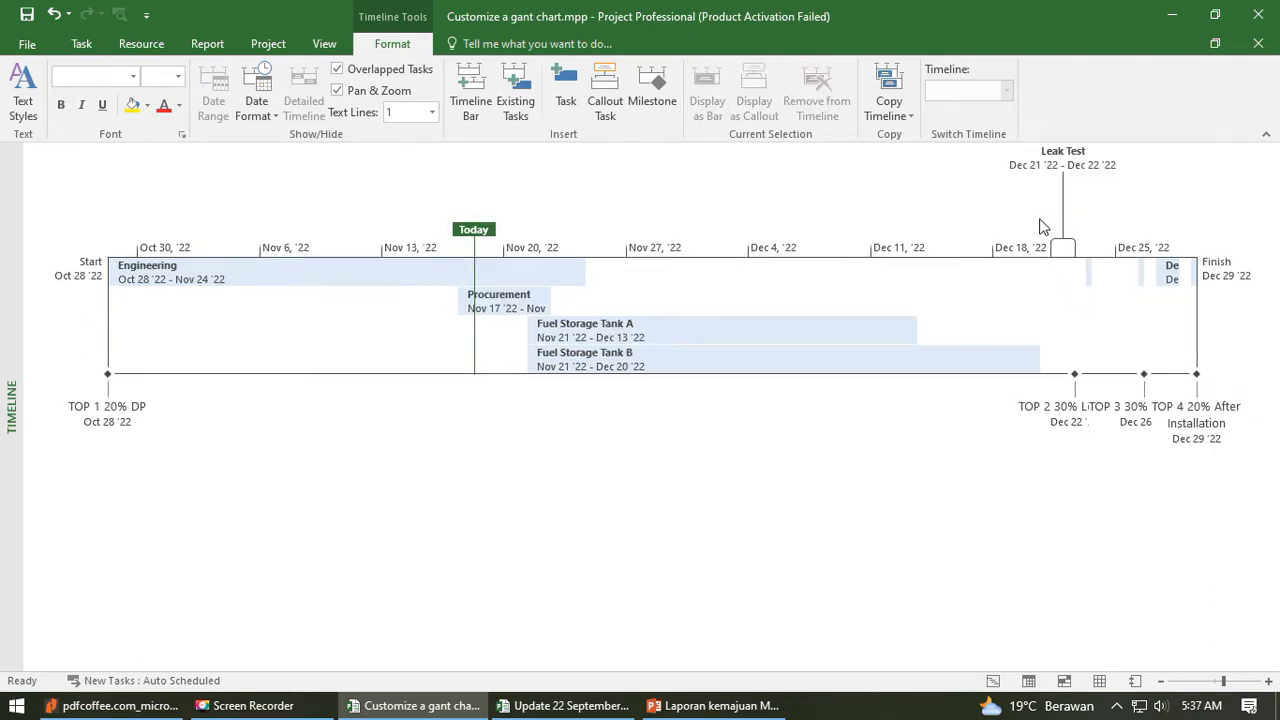
{"action": "left_click", "coordinate": [1089, 274]}
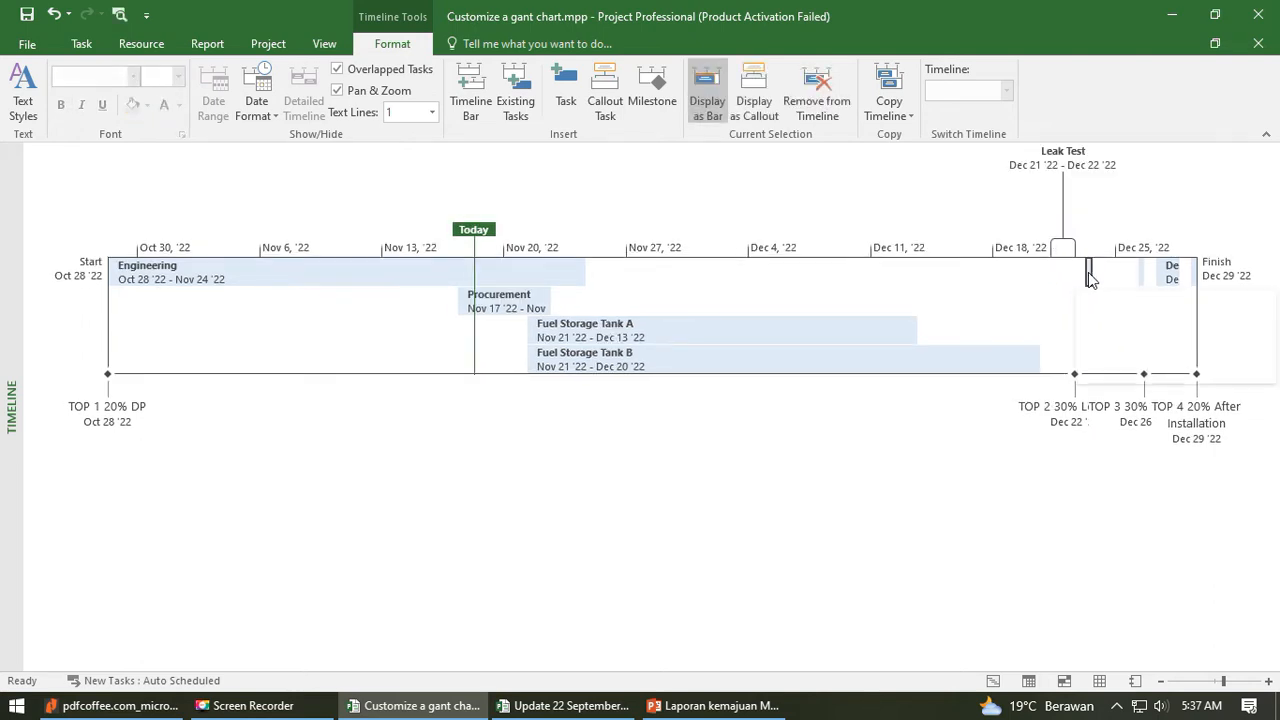
{"action": "left_click", "coordinate": [755, 101]}
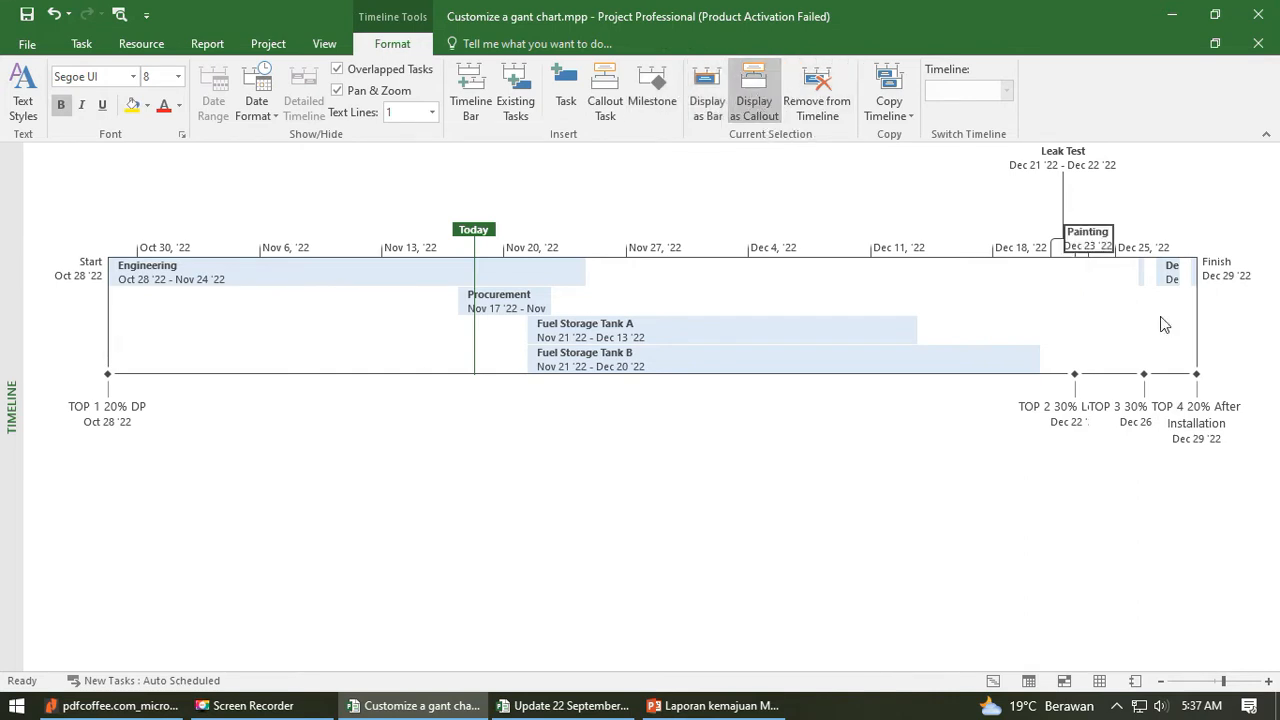
{"action": "left_click_drag", "start_coordinate": [1100, 242], "coordinate": [1100, 205]}
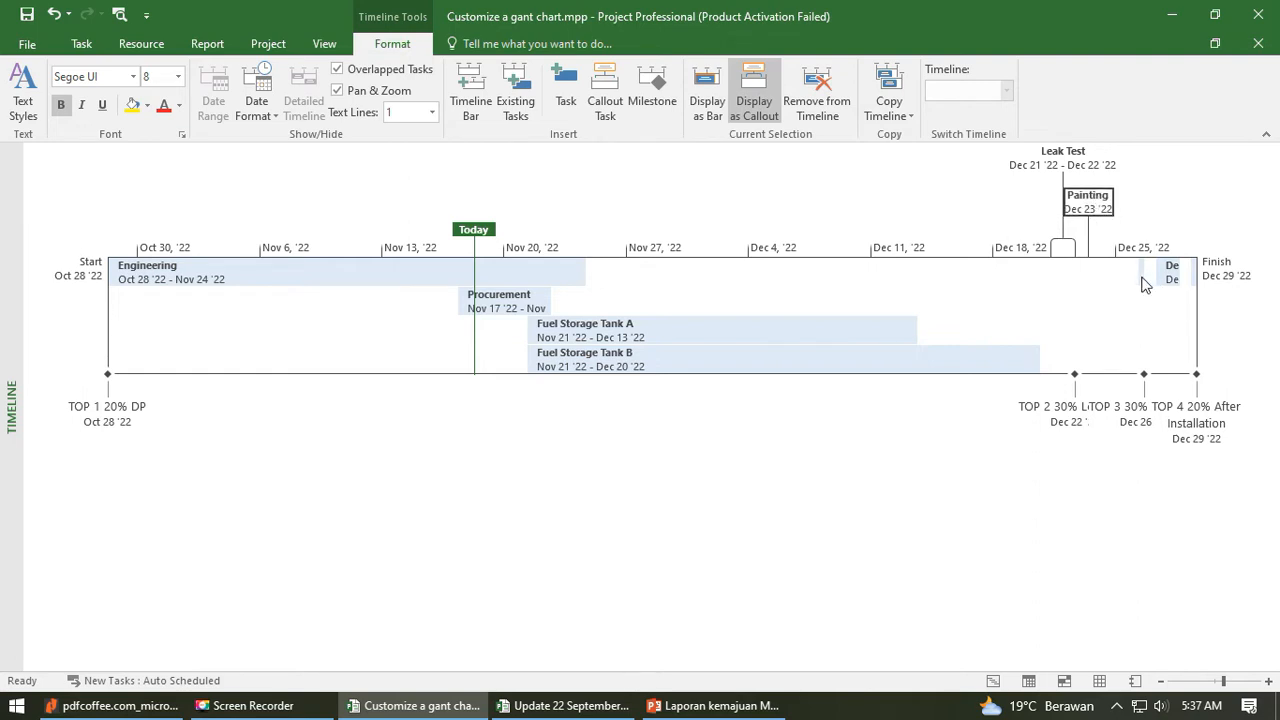
{"action": "mouse_move", "coordinate": [1141, 276]}
{"action": "left_mouse_down"}
{"action": "mouse_move", "coordinate": [1132, 157]}
{"action": "mouse_move", "coordinate": [1152, 175]}
{"action": "mouse_move", "coordinate": [1164, 152]}
{"action": "left_mouse_up"}
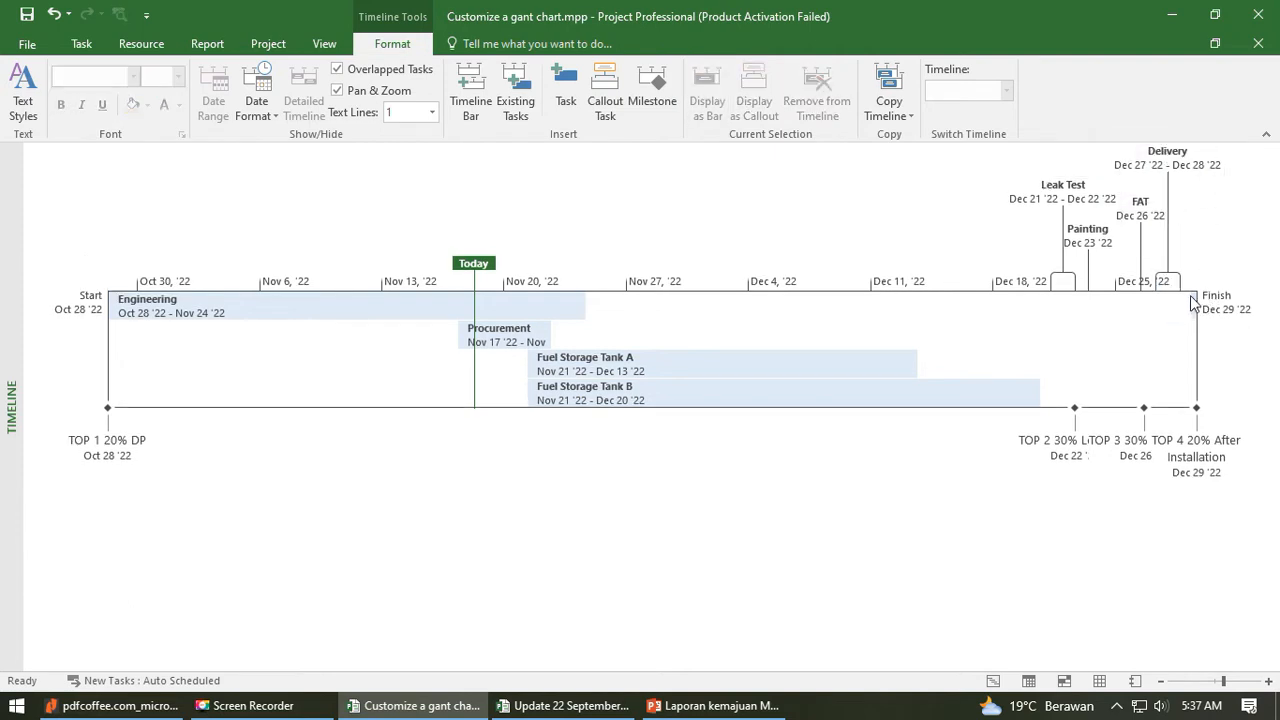
{"action": "left_click_drag", "start_coordinate": [1197, 303], "coordinate": [1205, 228]}
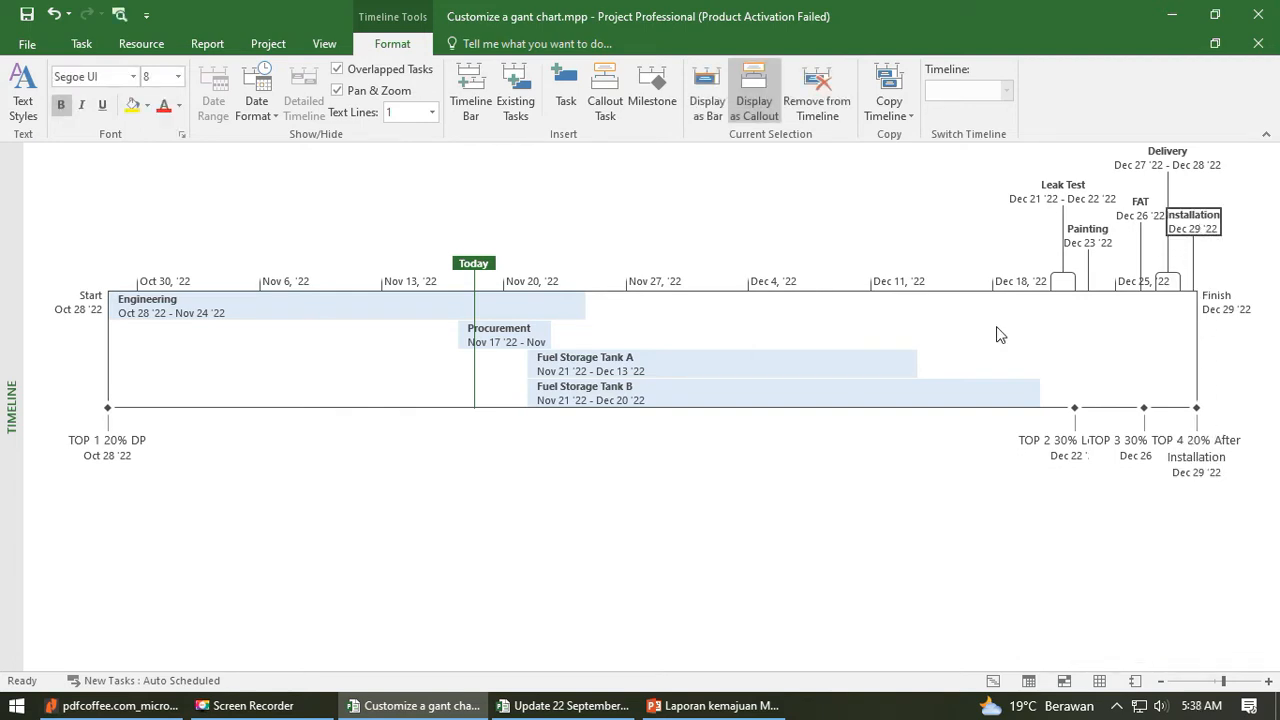
- Stagger the callouts above the timeline, with Leak Test and FAT on the lowest level and Painting and Delivery above them
{"action": "mouse_move", "coordinate": [1062, 185]}
{"action": "left_mouse_down"}
{"action": "mouse_move", "coordinate": [1063, 167]}
{"action": "mouse_move", "coordinate": [1062, 188]}
{"action": "left_mouse_up"}
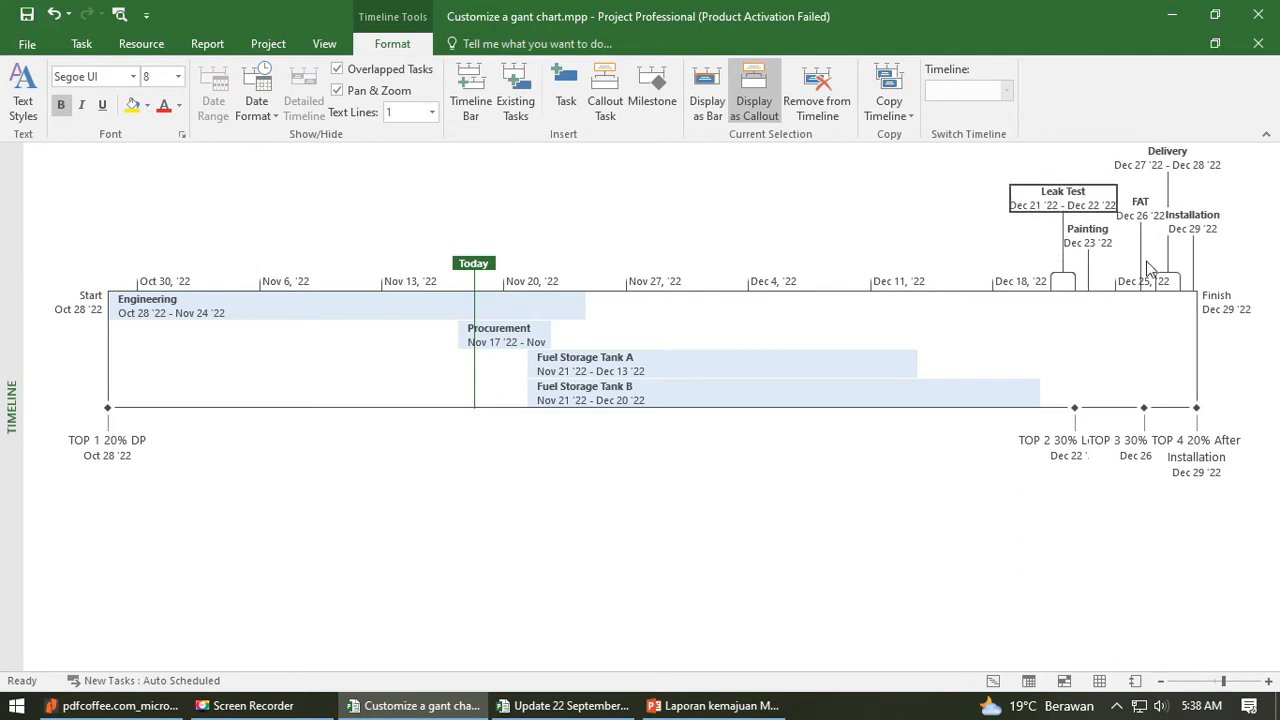
{"action": "mouse_move", "coordinate": [1099, 242]}
{"action": "left_mouse_down"}
{"action": "mouse_move", "coordinate": [1099, 177]}
{"action": "mouse_move", "coordinate": [1064, 255]}
{"action": "left_mouse_up"}
{"action": "left_click_drag", "start_coordinate": [1089, 187], "coordinate": [1091, 233]}
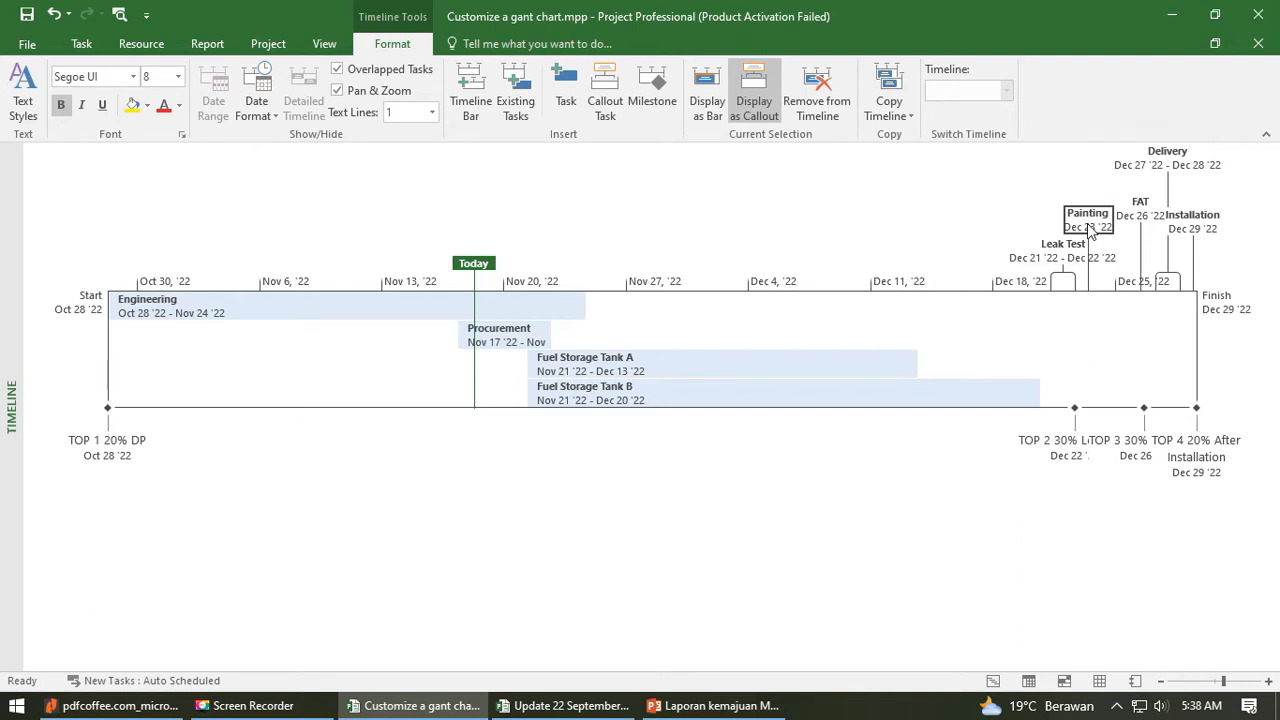
{"action": "left_click", "coordinate": [1121, 293]}
{"action": "mouse_move", "coordinate": [1100, 218]}
{"action": "left_mouse_down"}
{"action": "mouse_move", "coordinate": [1100, 176]}
{"action": "mouse_move", "coordinate": [1136, 170]}
{"action": "mouse_move", "coordinate": [1137, 226]}
{"action": "left_mouse_up"}
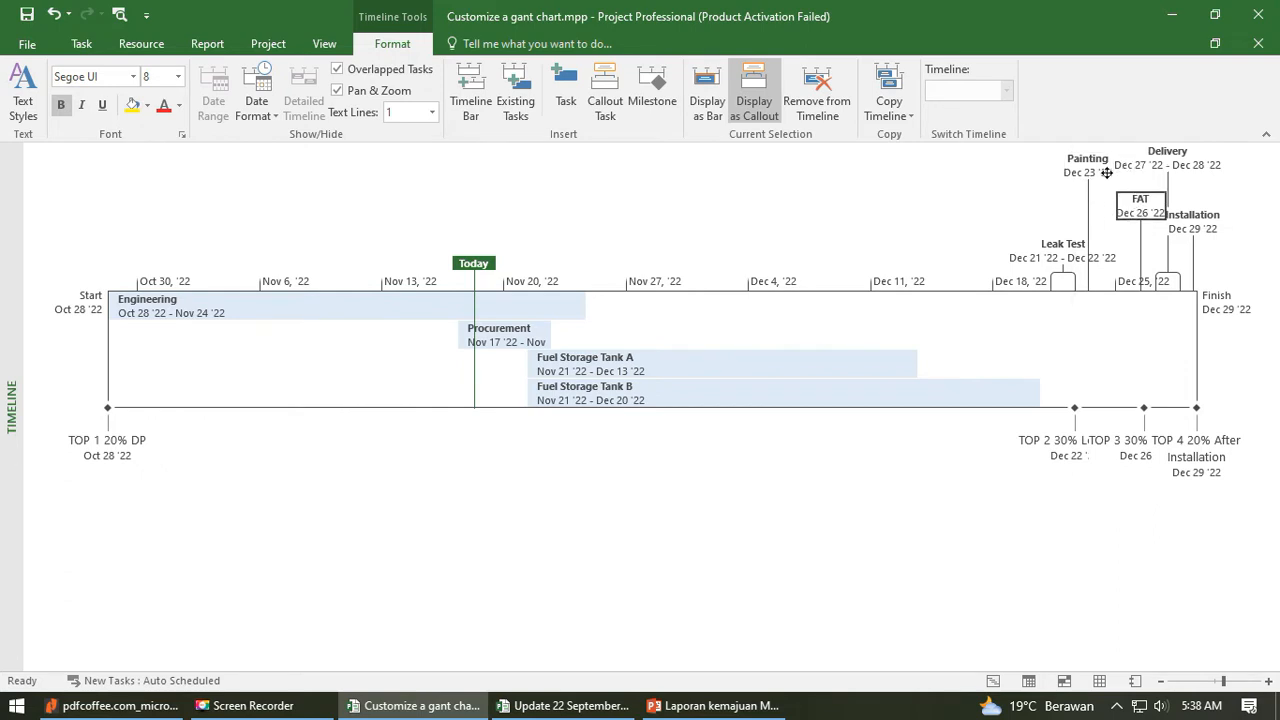
{"action": "mouse_move", "coordinate": [1088, 163]}
{"action": "left_mouse_down"}
{"action": "mouse_move", "coordinate": [1098, 222]}
{"action": "mouse_move", "coordinate": [1137, 184]}
{"action": "mouse_move", "coordinate": [1142, 257]}
{"action": "left_mouse_up"}
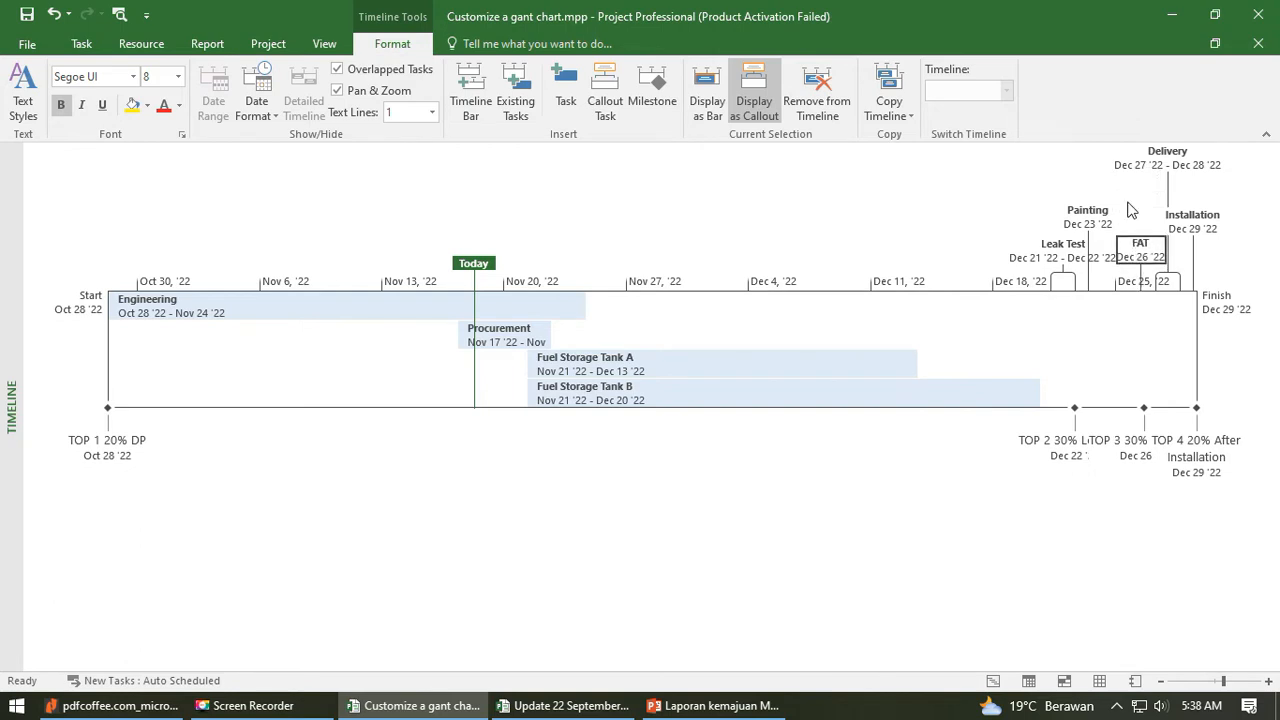
{"action": "left_click", "coordinate": [1129, 204]}
{"action": "left_click_drag", "start_coordinate": [1172, 166], "coordinate": [1196, 216]}
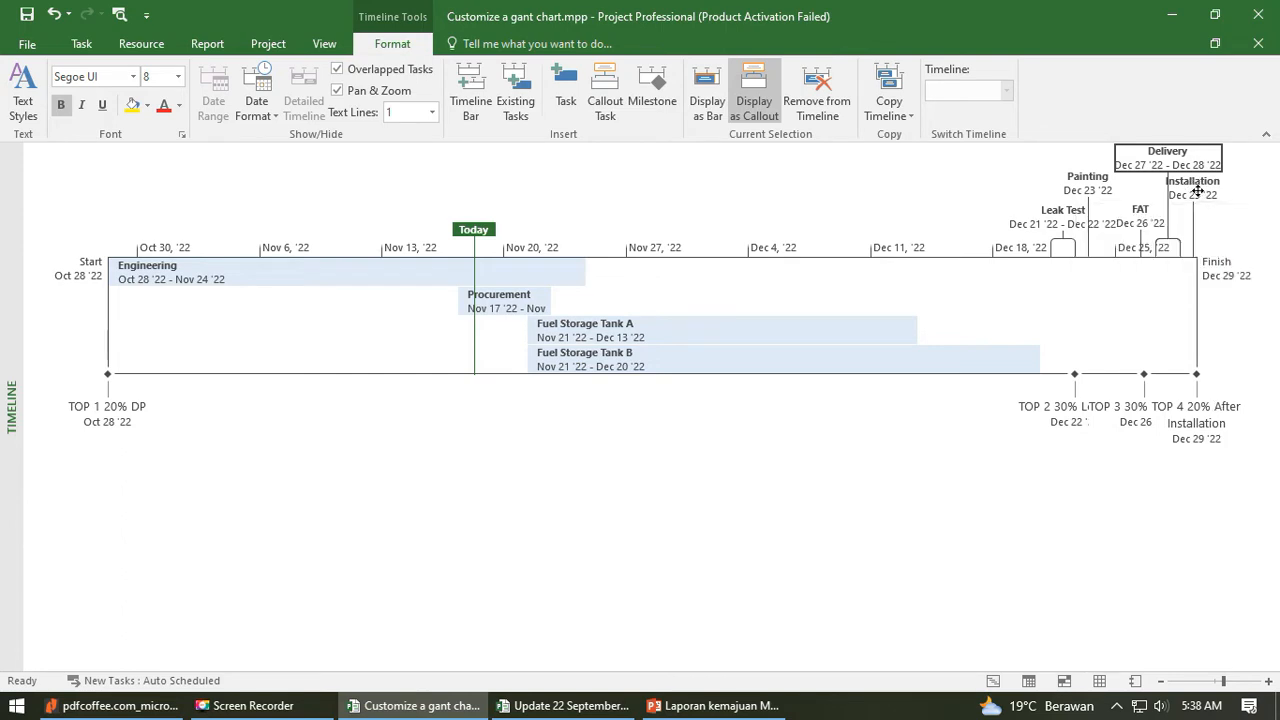
- Move the Installation callout below the timeline and the TOP 4 20% After Installation milestone above it
{"action": "left_click_drag", "start_coordinate": [1194, 192], "coordinate": [1196, 535]}
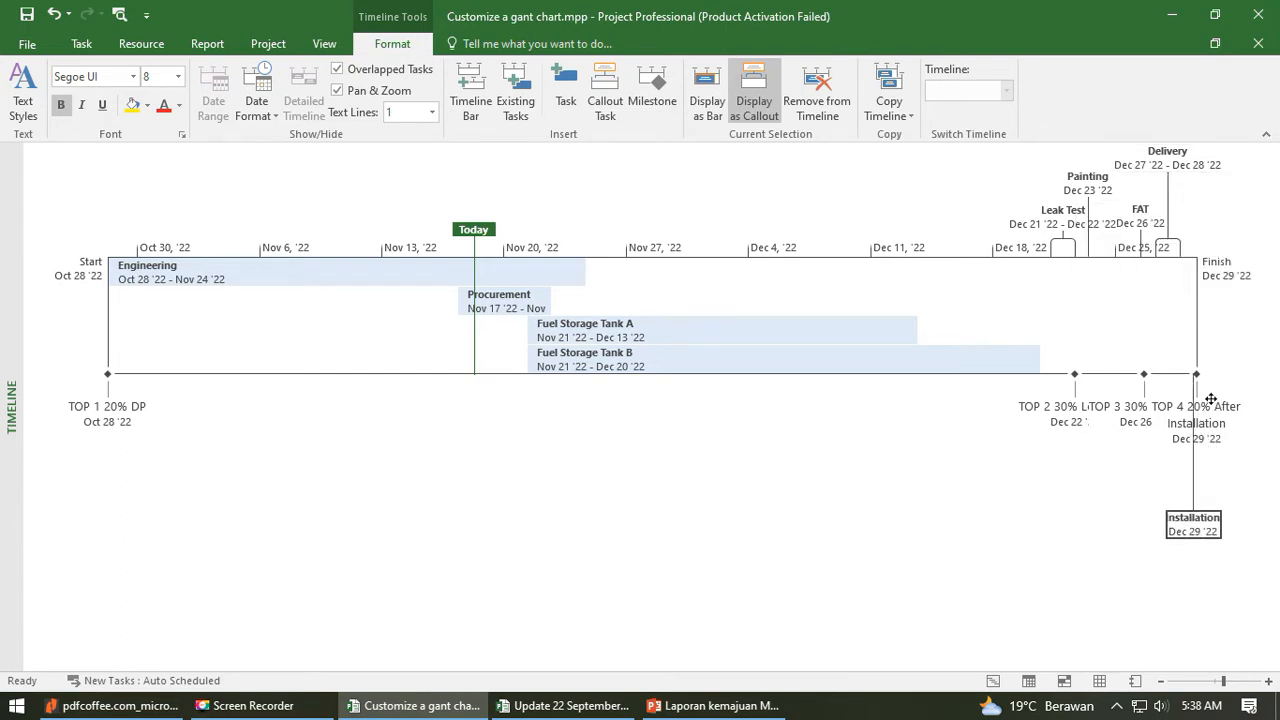
{"action": "left_click_drag", "start_coordinate": [1212, 427], "coordinate": [1209, 162]}
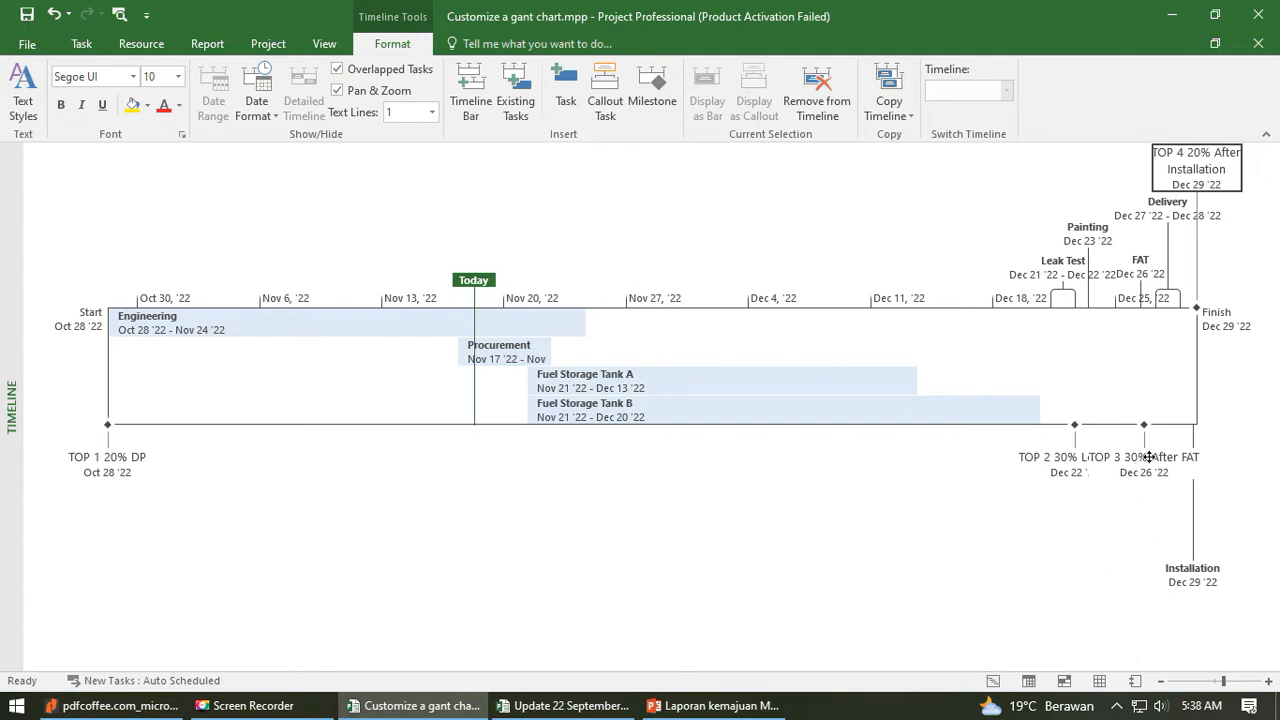
- Lower the TOP 3 30% After FAT label beneath TOP 2, and bring the Installation and Delivery callouts closer to the timeline
{"action": "left_click_drag", "start_coordinate": [1149, 457], "coordinate": [1153, 505]}
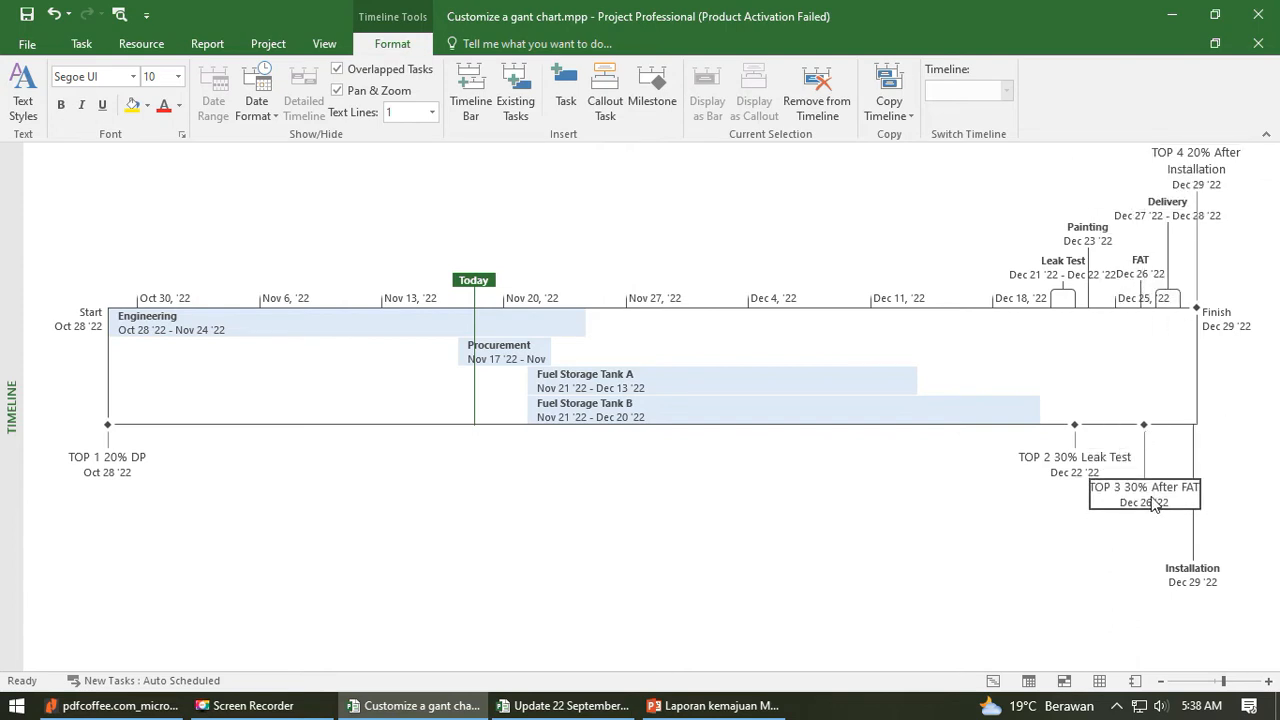
{"action": "left_click", "coordinate": [1220, 578]}
{"action": "left_click_drag", "start_coordinate": [1206, 584], "coordinate": [1207, 545]}
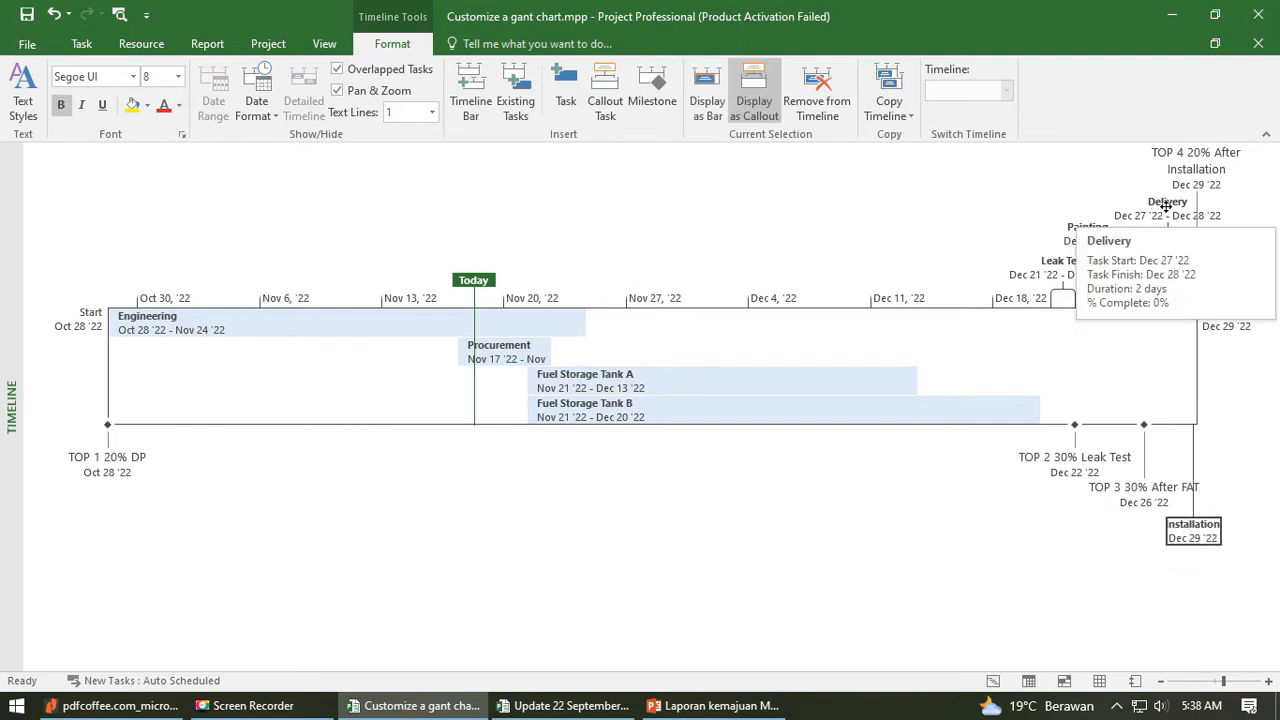
{"action": "mouse_move", "coordinate": [1165, 213]}
{"action": "left_mouse_down"}
{"action": "mouse_move", "coordinate": [1168, 478]}
{"action": "mouse_move", "coordinate": [1163, 220]}
{"action": "mouse_move", "coordinate": [1168, 469]}
{"action": "mouse_move", "coordinate": [1165, 220]}
{"action": "mouse_move", "coordinate": [1164, 238]}
{"action": "left_mouse_up"}
- Move the TOP 4 20% After Installation milestone back below the timeline and the Installation callout back above it
{"action": "left_click", "coordinate": [1192, 168]}
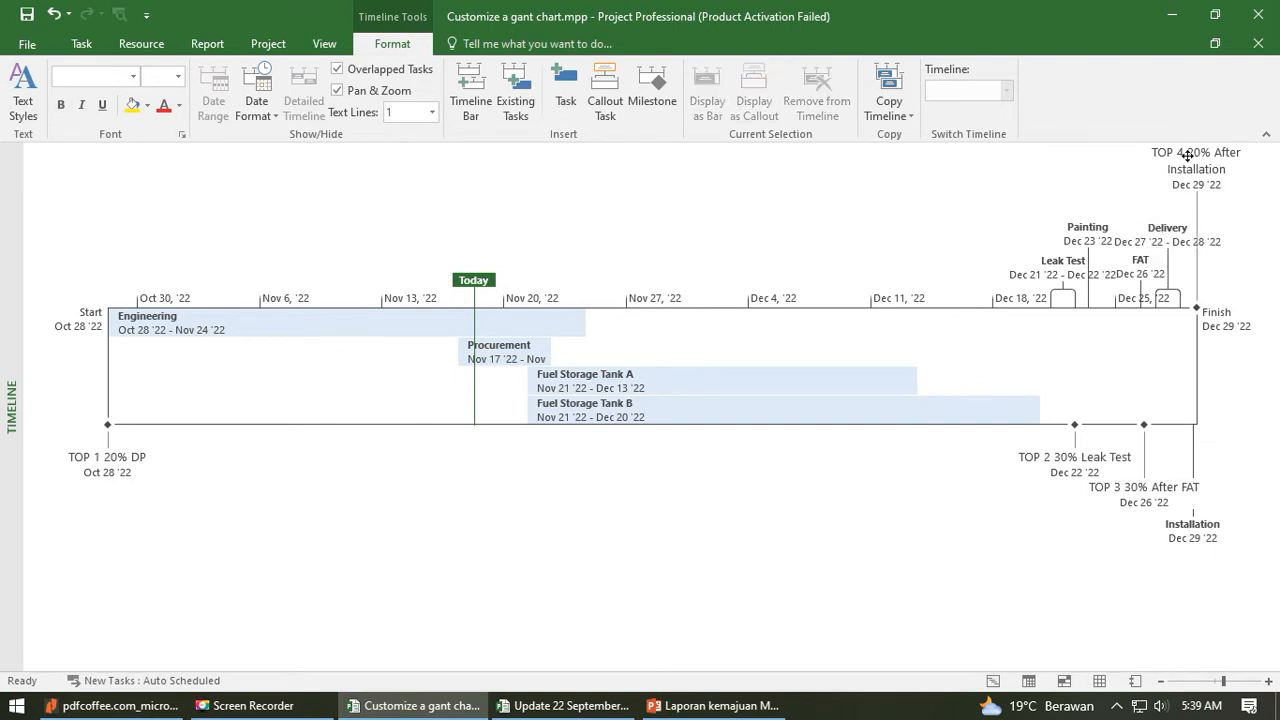
{"action": "left_click", "coordinate": [957, 168]}
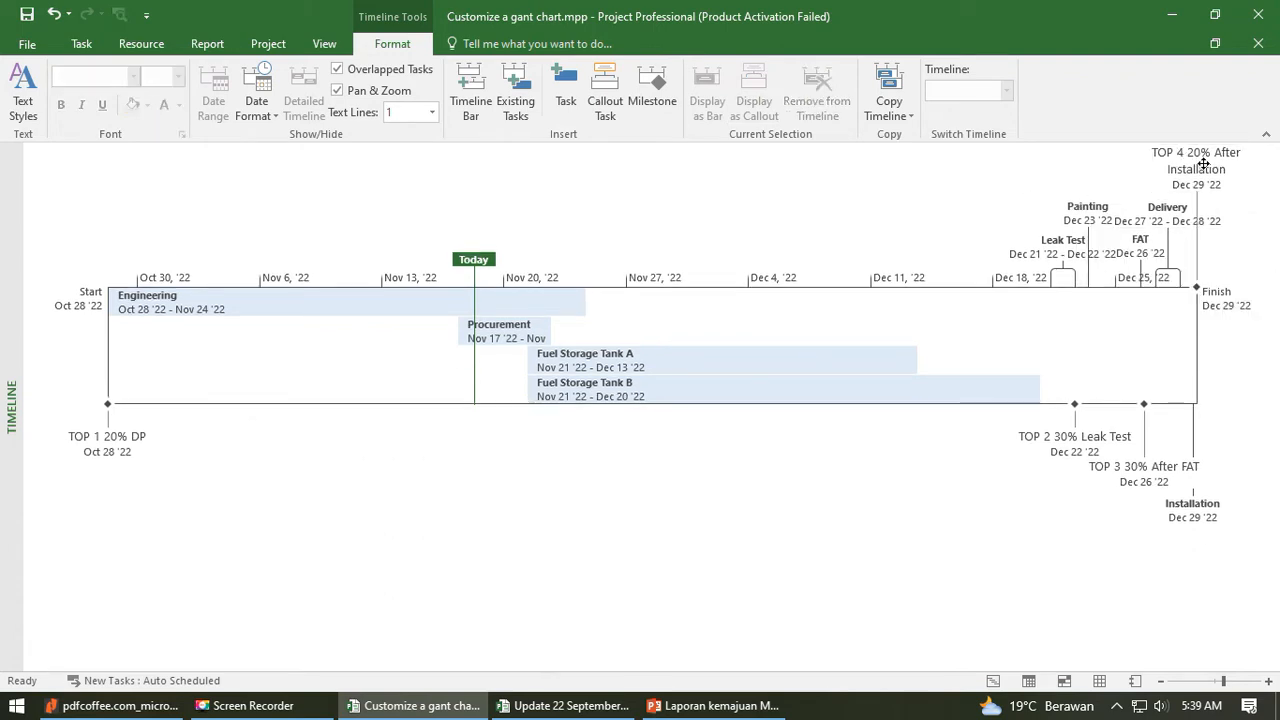
{"action": "left_click_drag", "start_coordinate": [1204, 163], "coordinate": [1203, 217]}
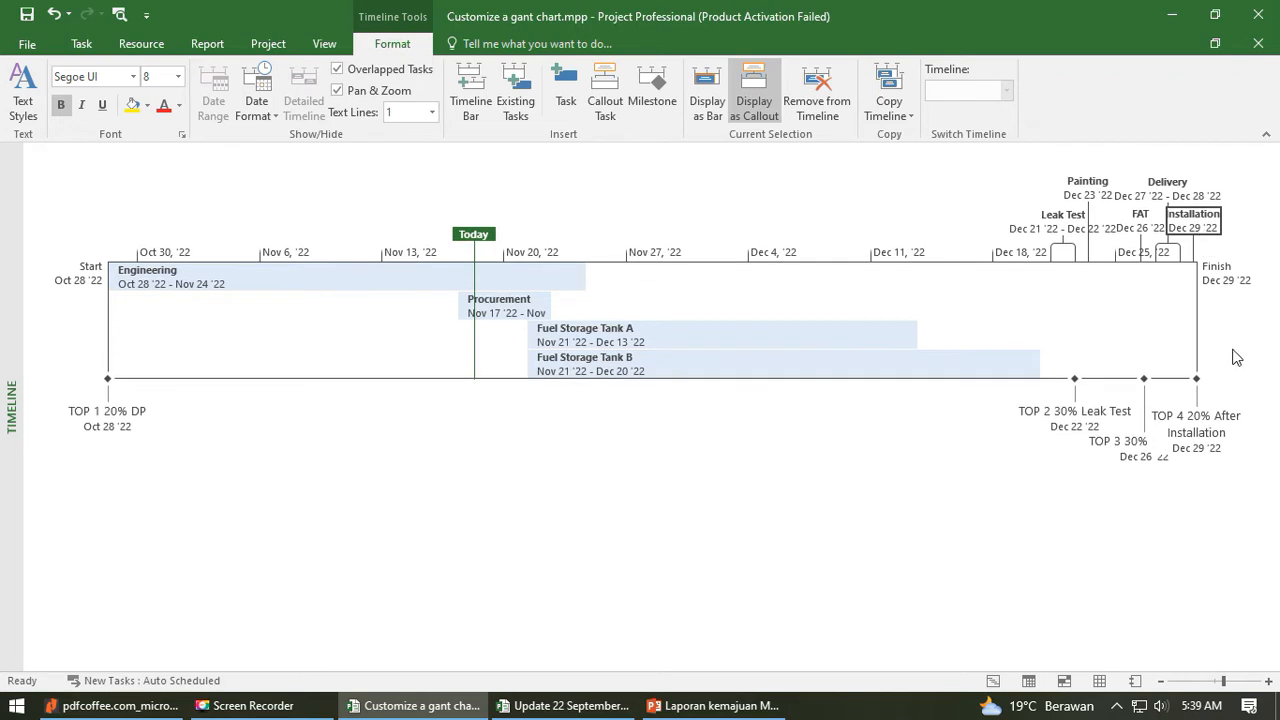
- Lower the TOP 4 20% After Installation label beneath the TOP 3 30% After FAT label
{"action": "left_click", "coordinate": [1232, 384]}
{"action": "left_click_drag", "start_coordinate": [1210, 454], "coordinate": [1205, 502]}
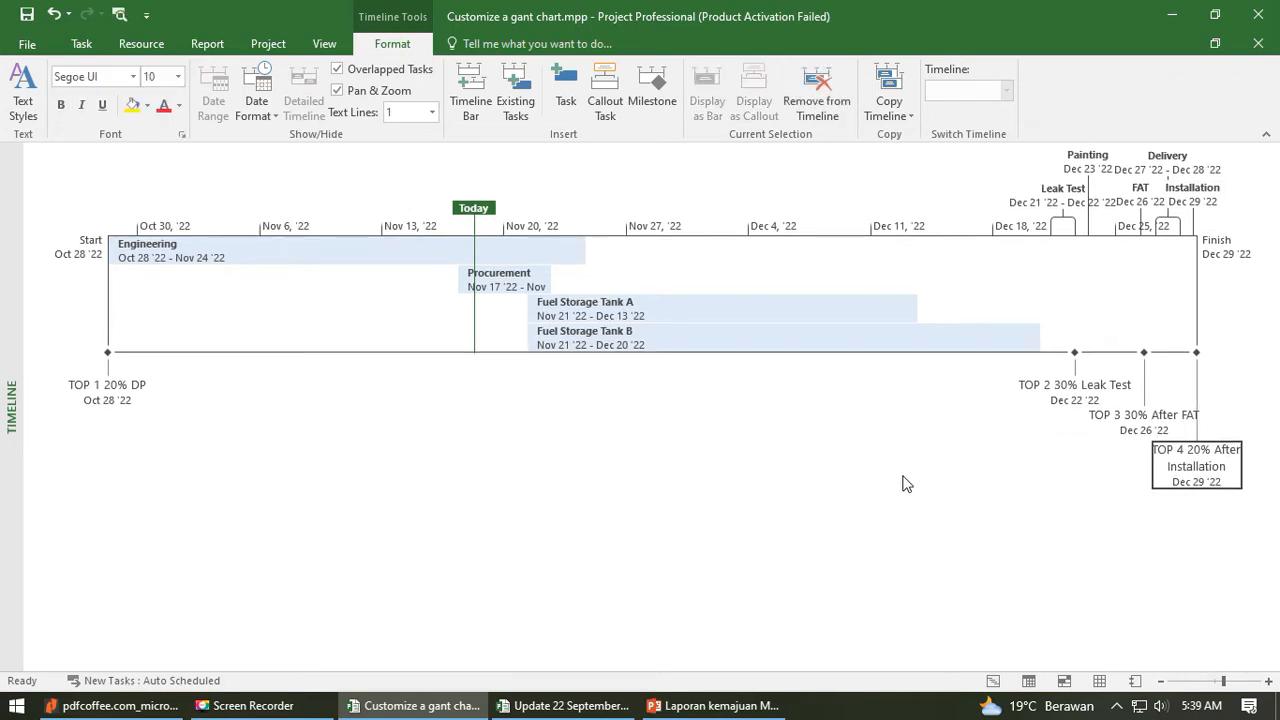
{"action": "left_click", "coordinate": [945, 468]}
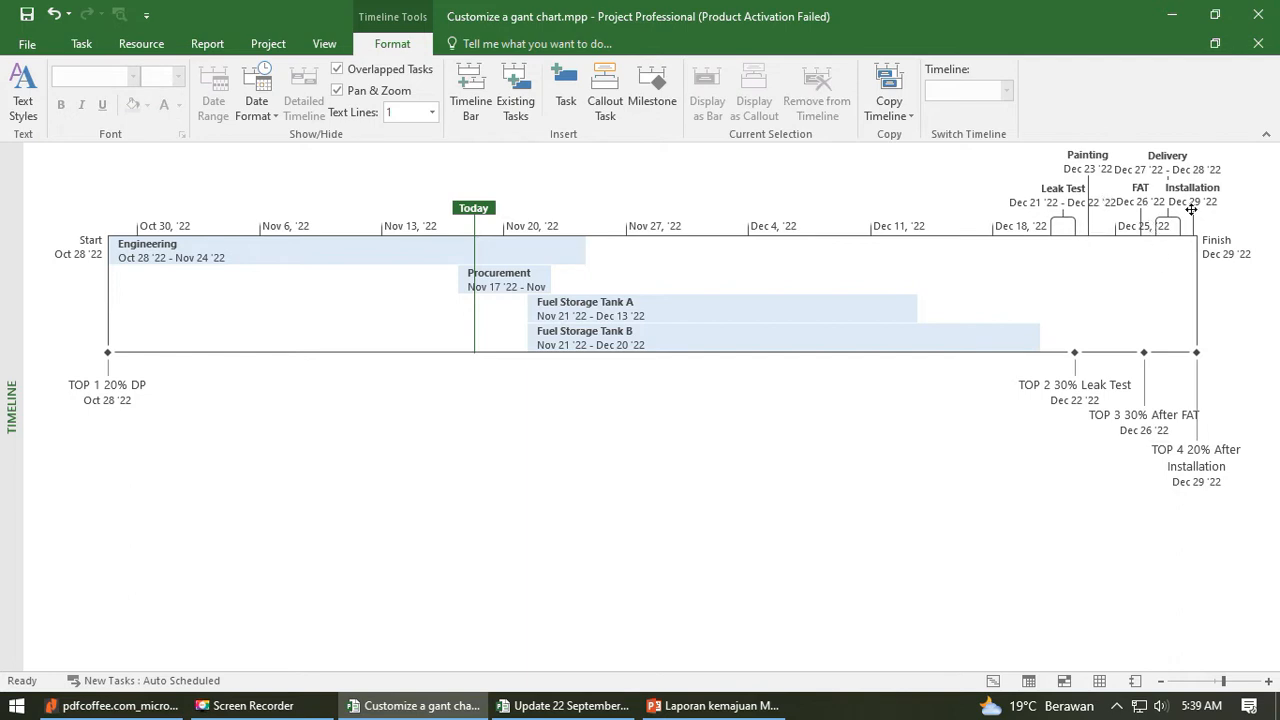
- Move the Fuel Storage Tank A and B bars below the timeline as callouts, with Tank B's bracket and label beneath Tank A's
{"action": "mouse_move", "coordinate": [651, 347]}
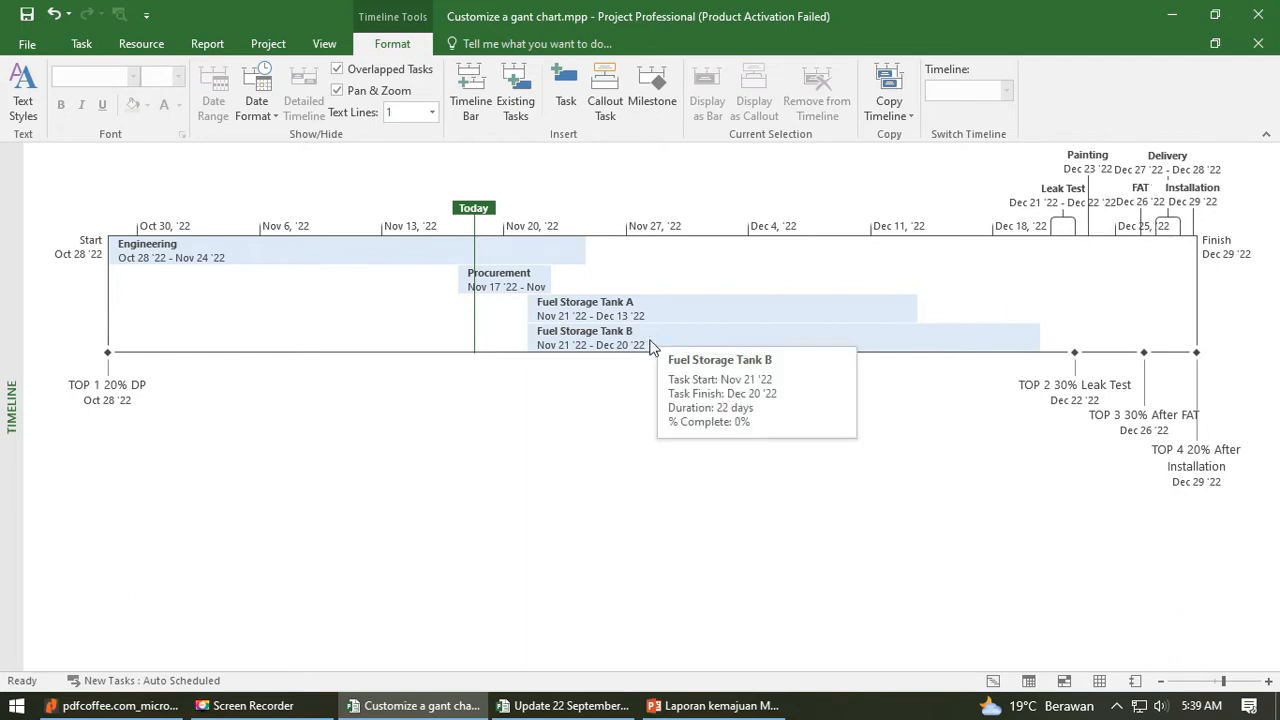
{"action": "left_click_drag", "start_coordinate": [651, 341], "coordinate": [719, 421]}
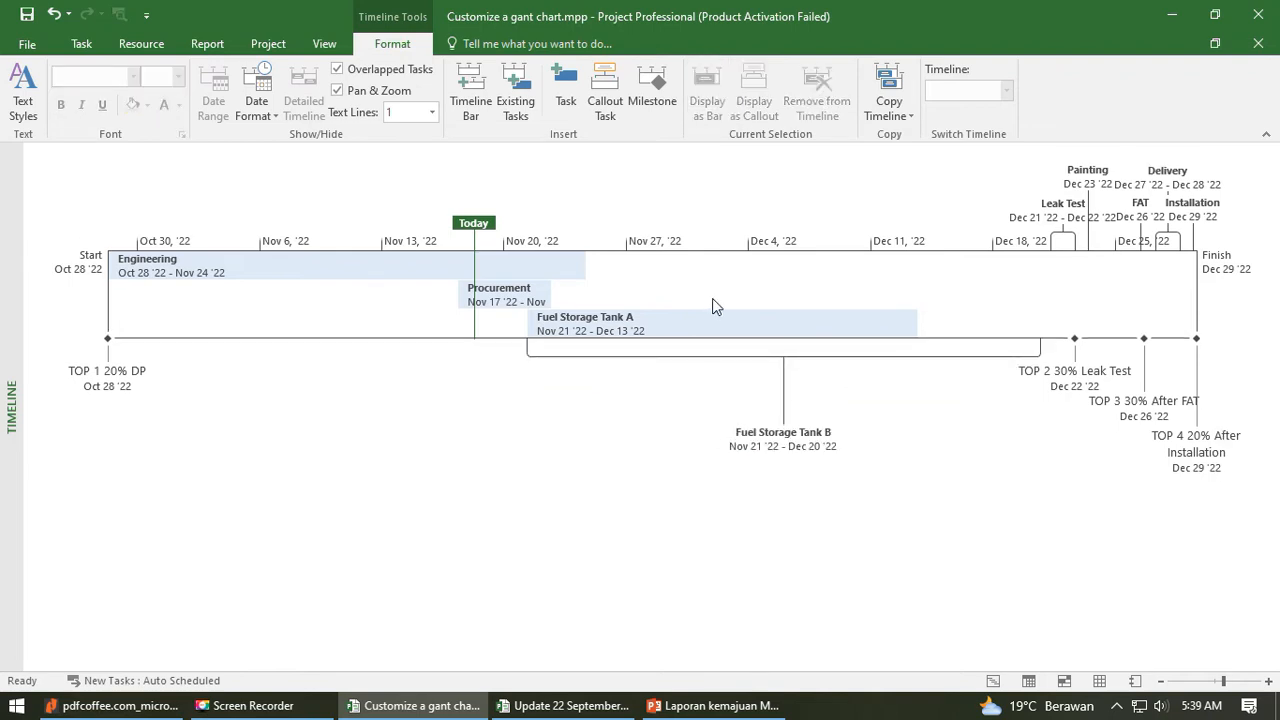
{"action": "left_click_drag", "start_coordinate": [718, 325], "coordinate": [718, 380]}
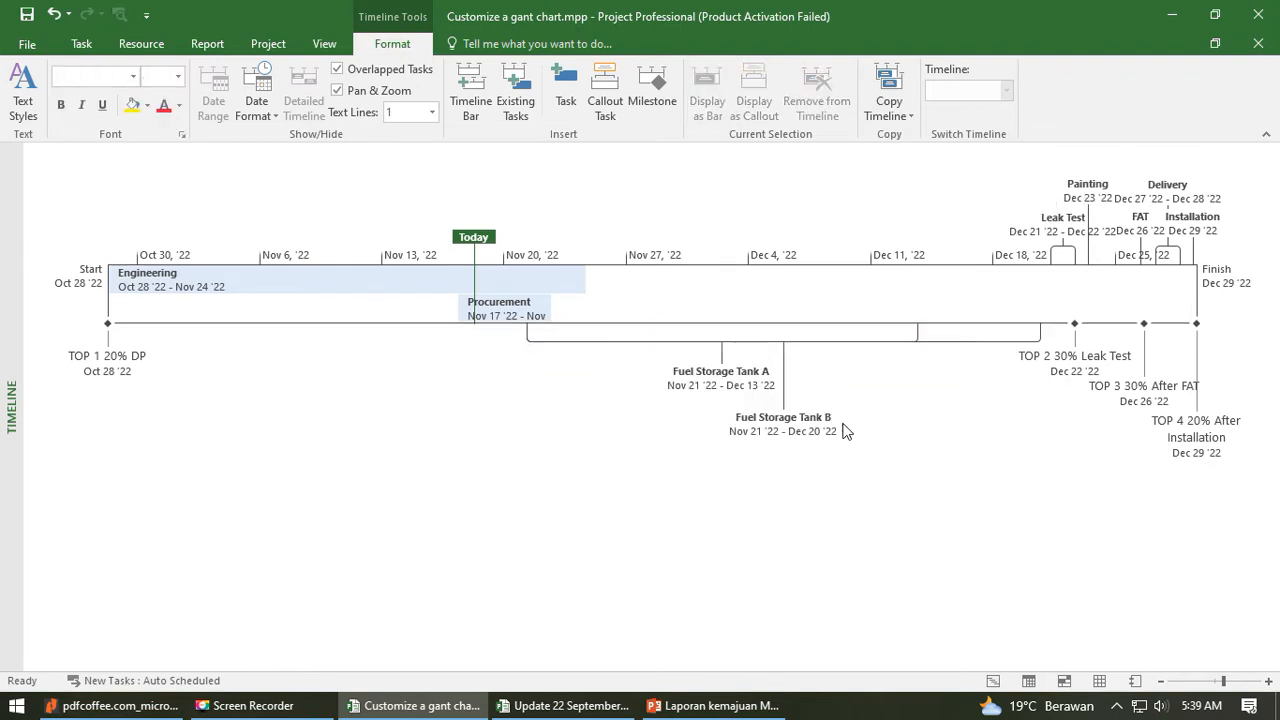
{"action": "left_click_drag", "start_coordinate": [942, 348], "coordinate": [940, 367]}
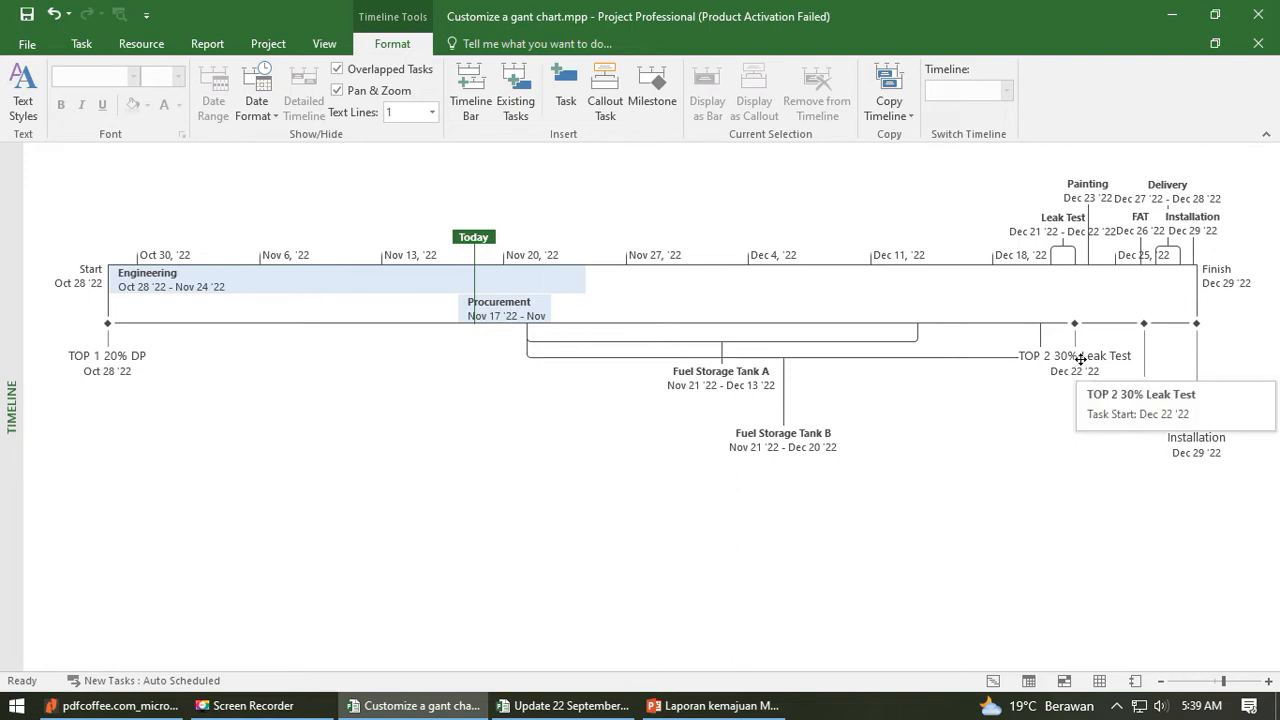
- Lower the TOP 2, TOP 3 and TOP 4 milestone labels so they step down below the timeline without overlapping
{"action": "left_click", "coordinate": [1081, 378]}
{"action": "left_click_drag", "start_coordinate": [1159, 400], "coordinate": [1185, 447]}
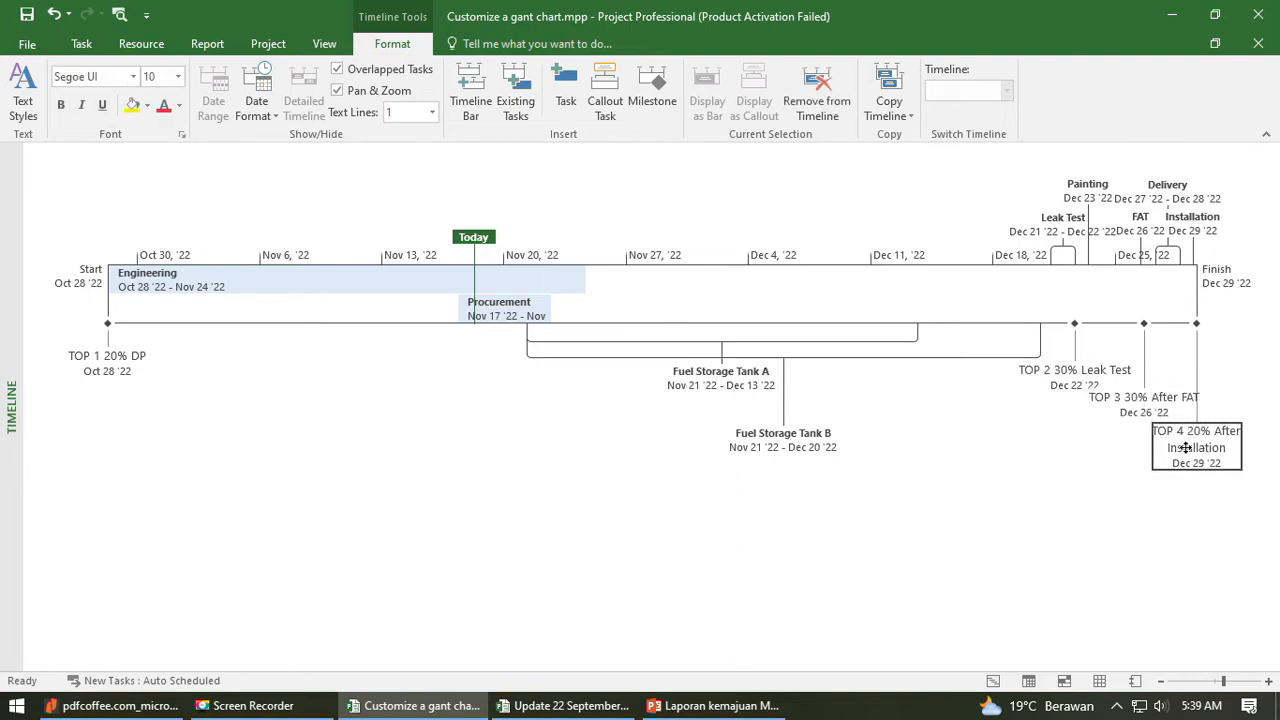
{"action": "left_click_drag", "start_coordinate": [1141, 399], "coordinate": [1143, 406]}
{"action": "left_click", "coordinate": [1200, 450]}
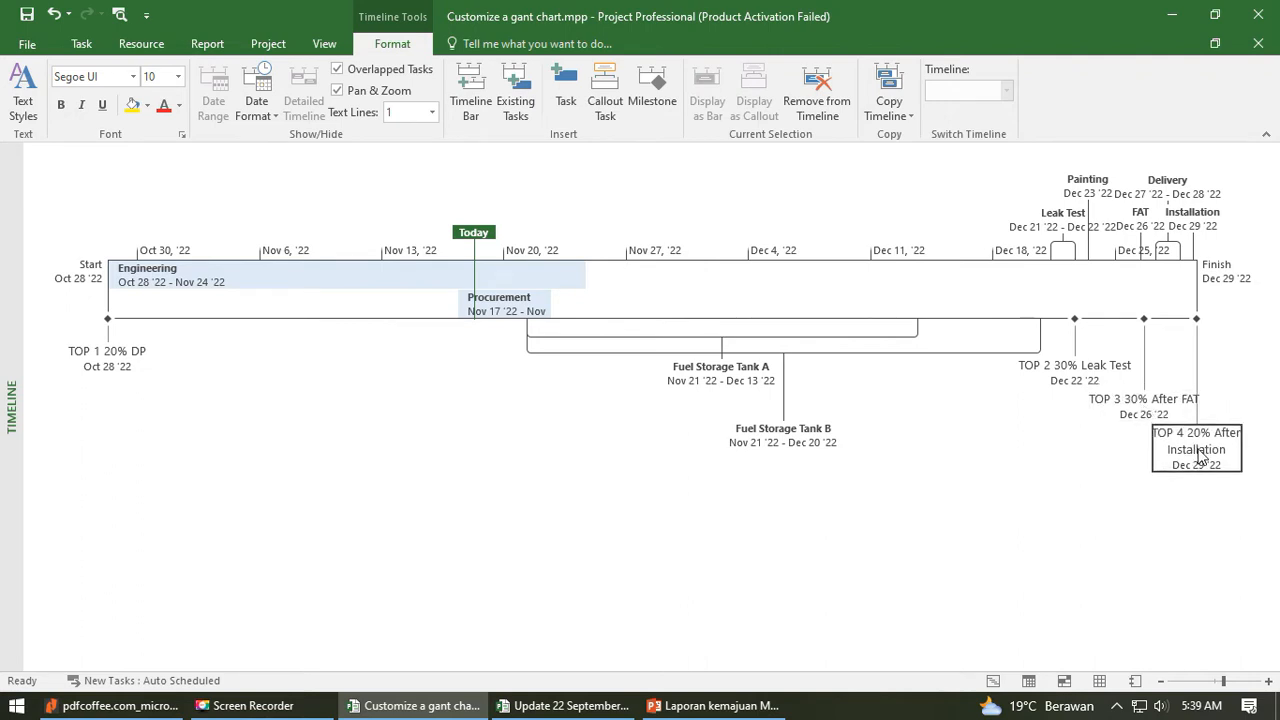
{"action": "left_click", "coordinate": [1040, 492]}
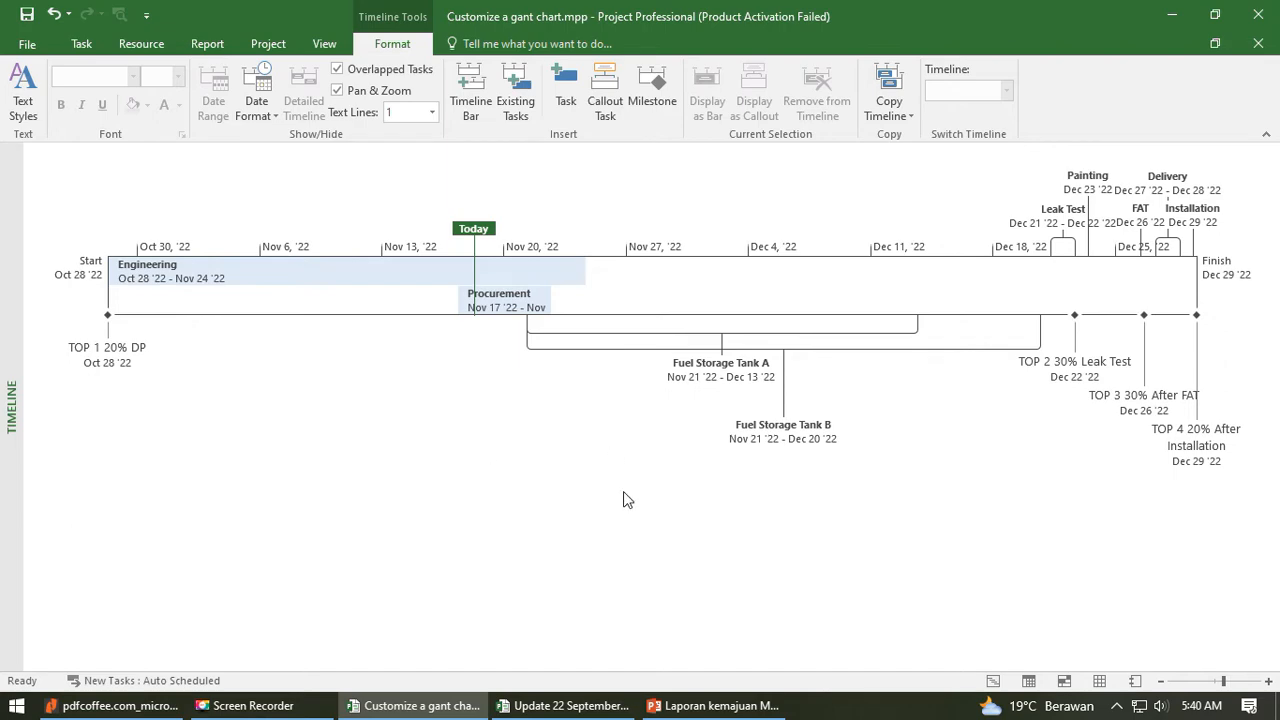
- Examine the timeline view of the Update 22 September 2021 Perury Evaporator project as a reference, and return to Customize a gant chart.mpp
{"action": "left_click", "coordinate": [567, 706]}
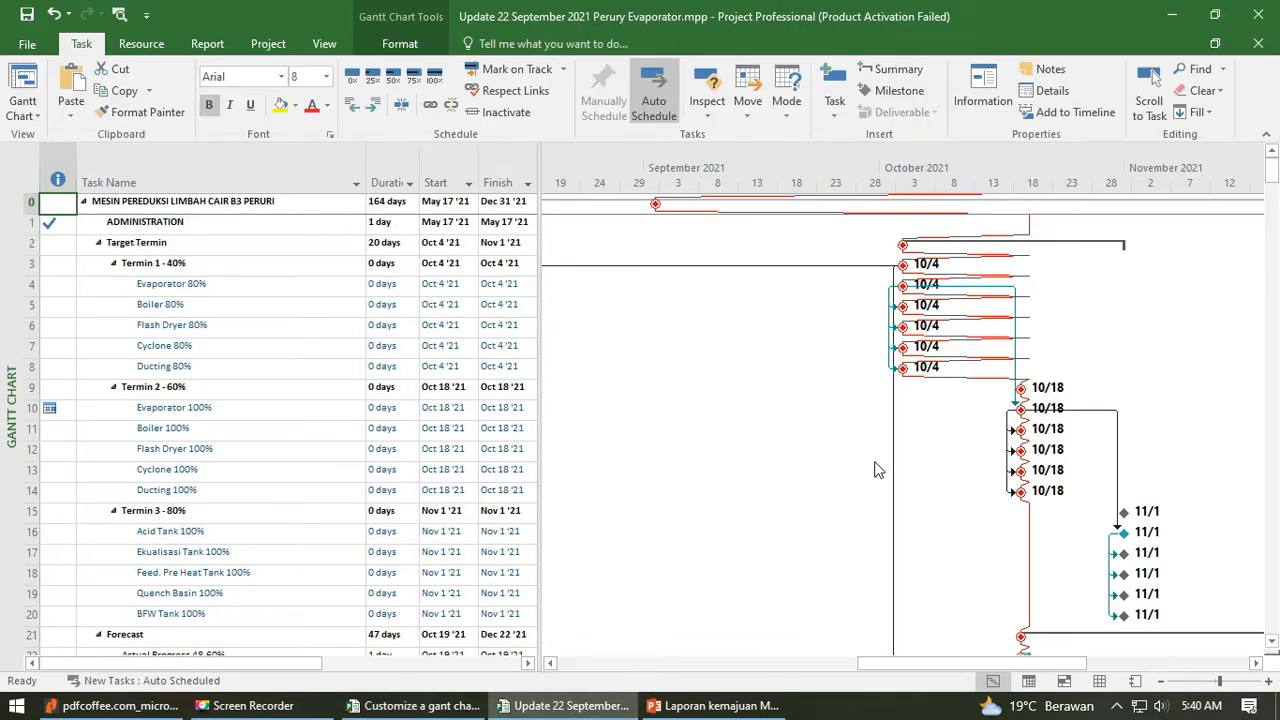
{"action": "left_click", "coordinate": [24, 110]}
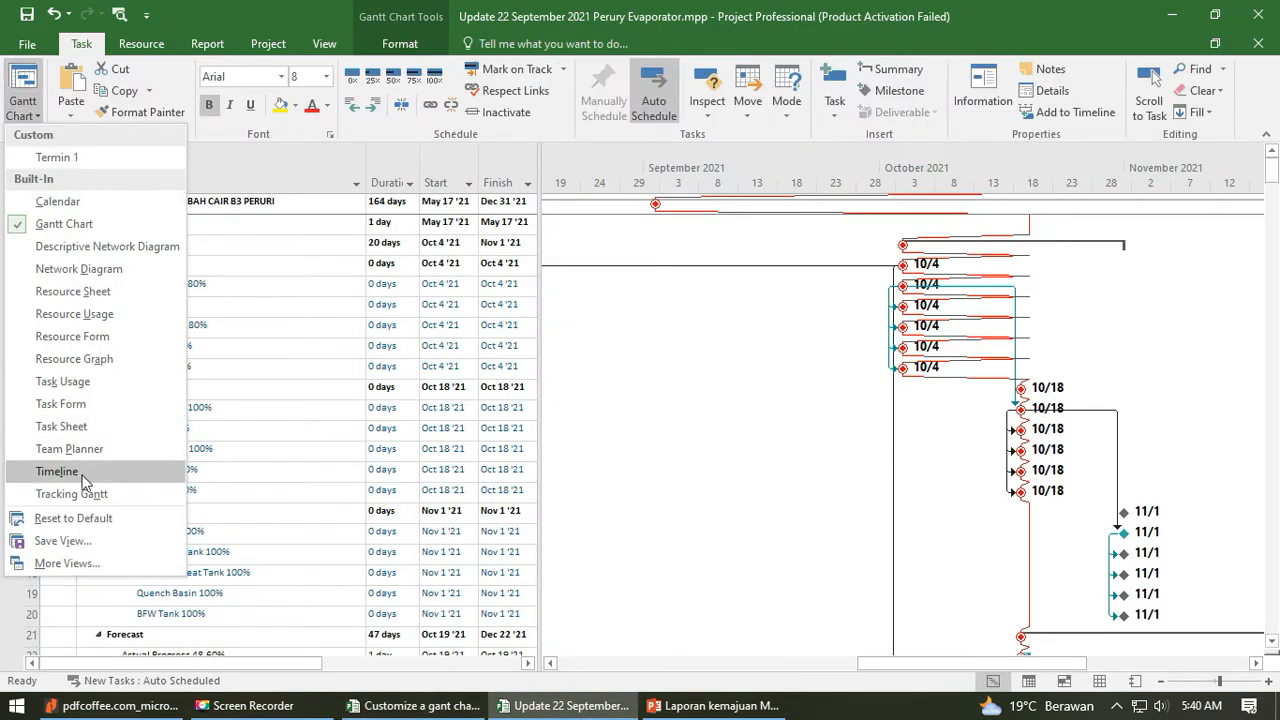
{"action": "left_click", "coordinate": [85, 476]}
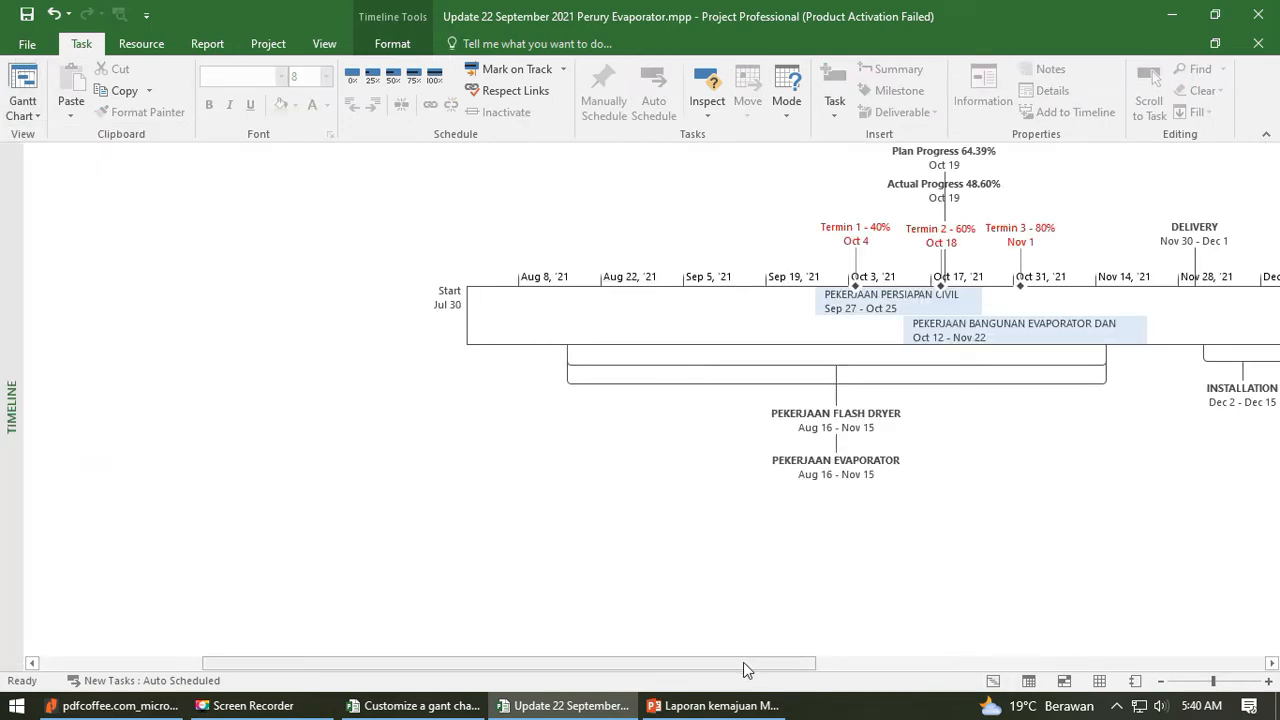
{"action": "left_click_drag", "start_coordinate": [743, 662], "coordinate": [866, 662]}
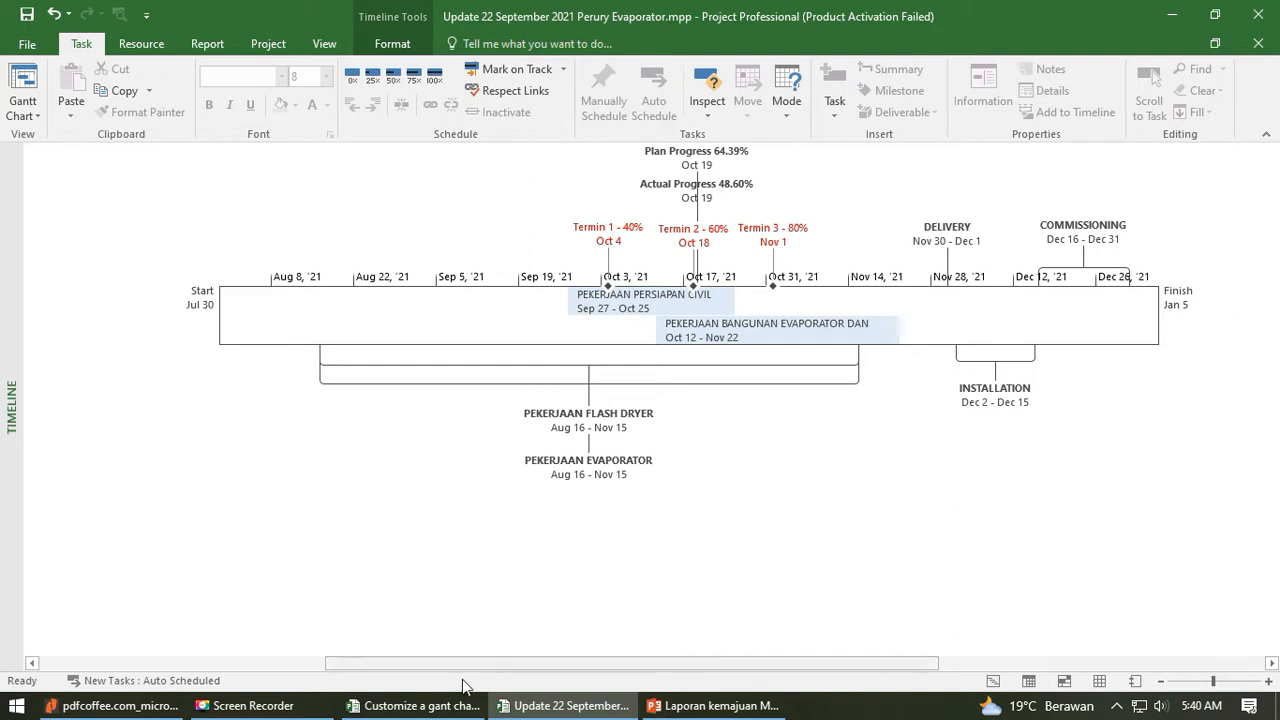
{"action": "left_click", "coordinate": [415, 705]}
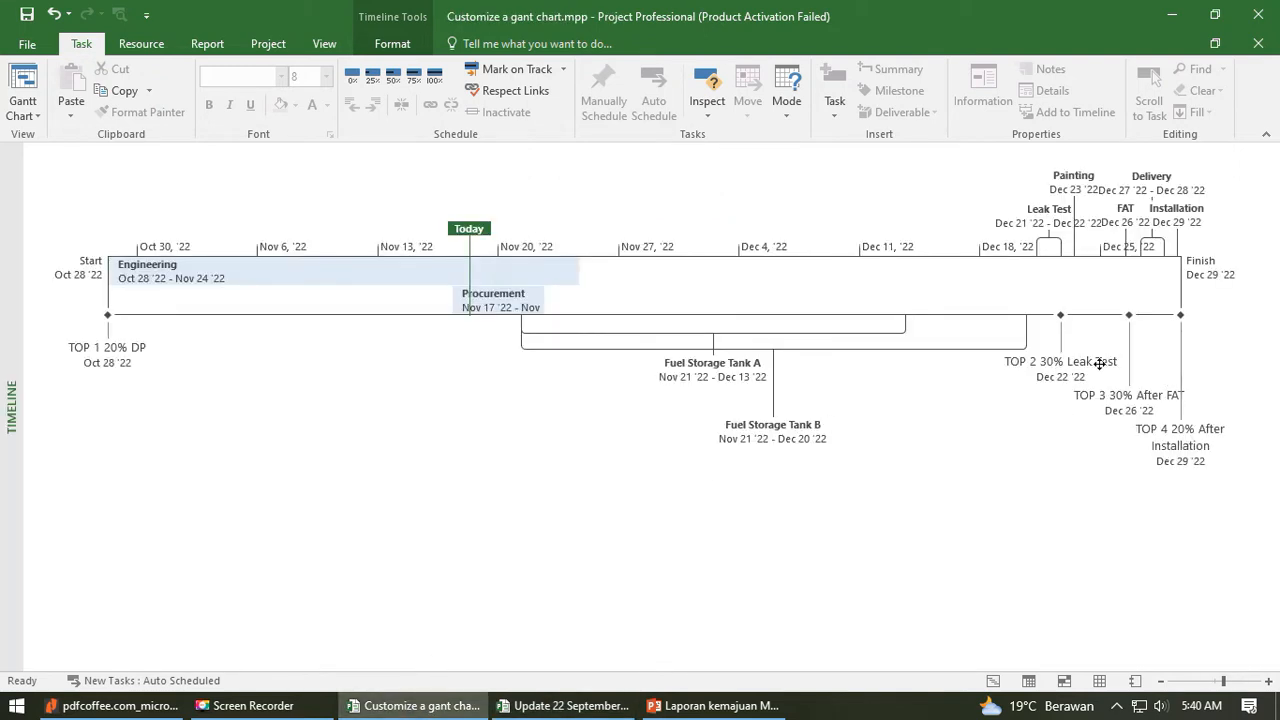
- Set the Milestone Name text style of the timeline to red
{"action": "left_click", "coordinate": [396, 48]}
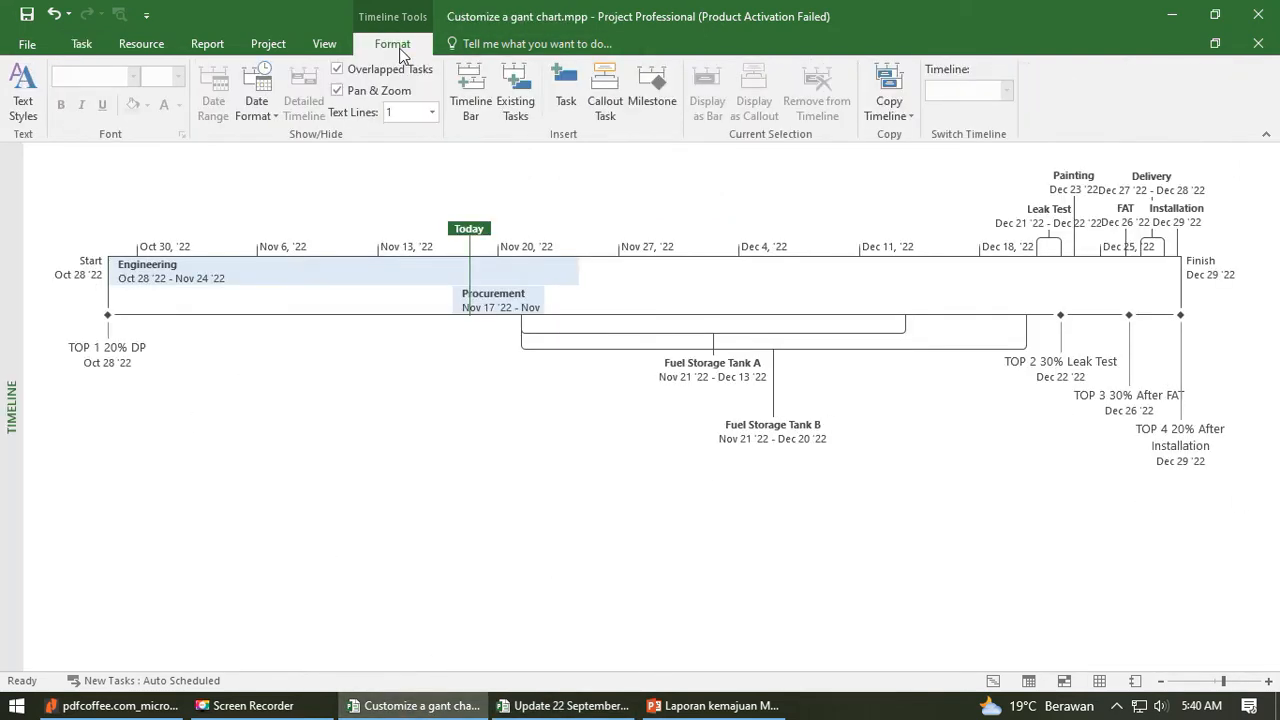
{"action": "left_click", "coordinate": [22, 95]}
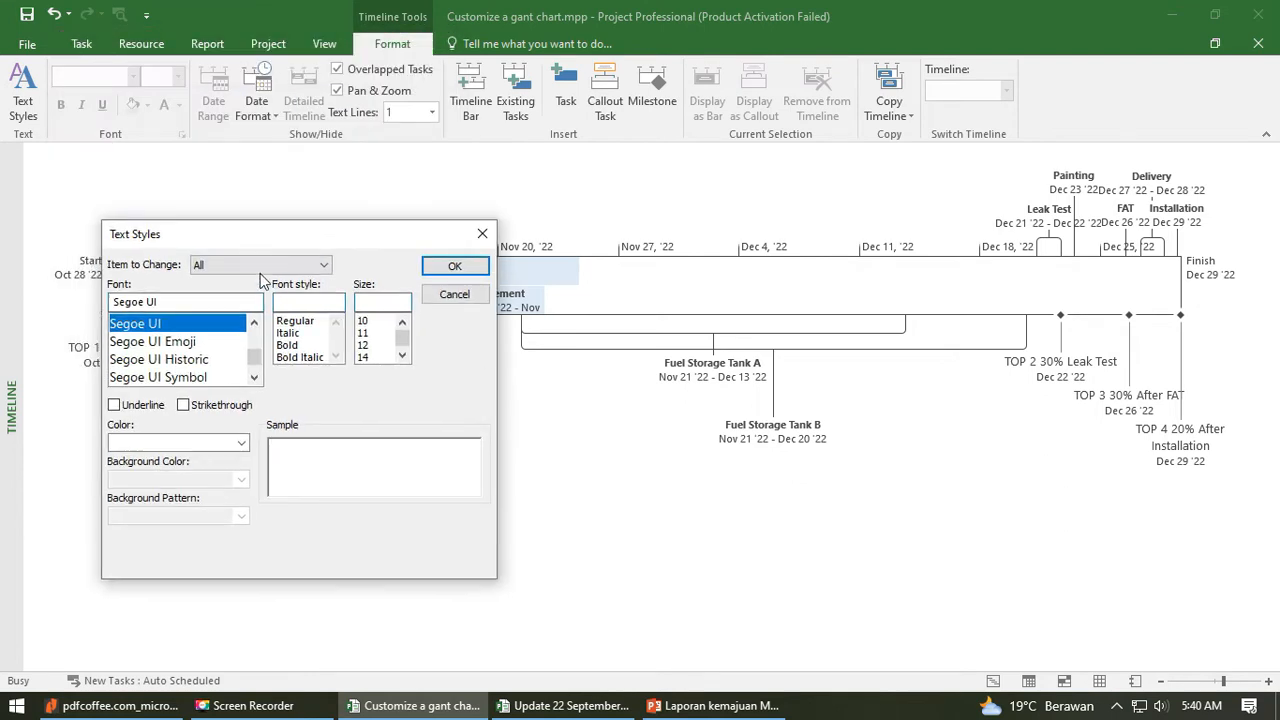
{"action": "left_click", "coordinate": [262, 268]}
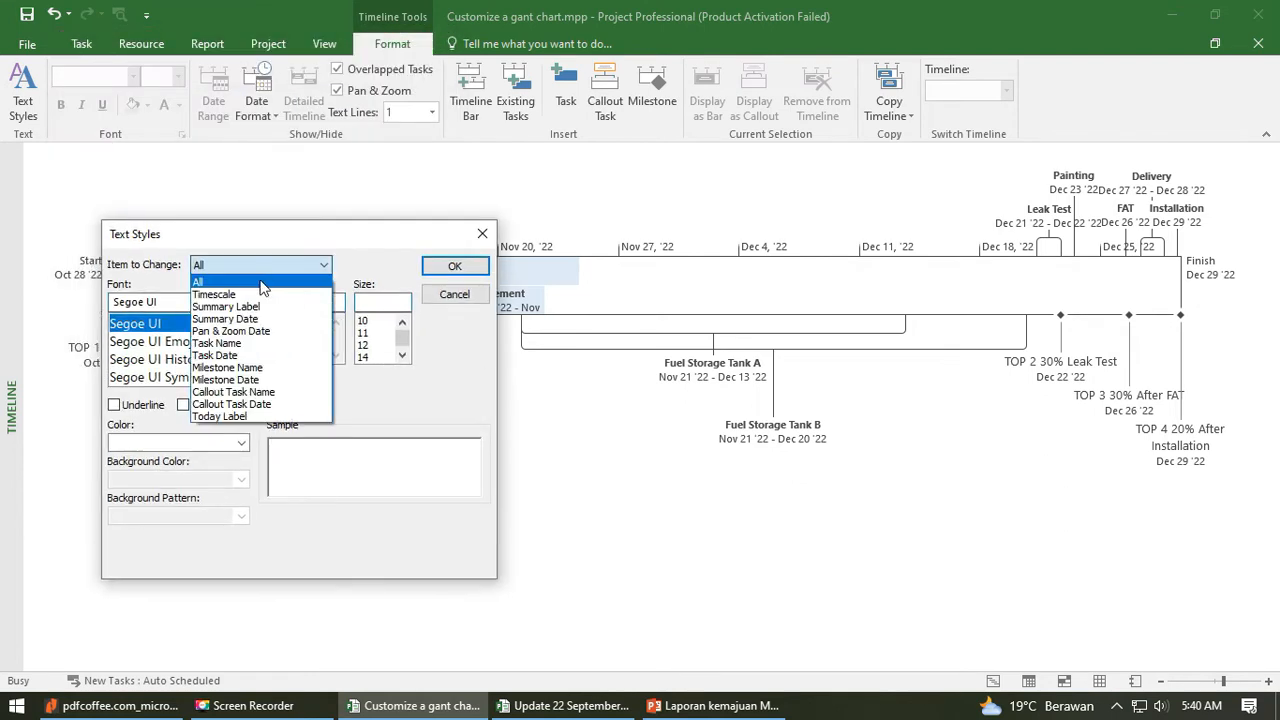
{"action": "left_click", "coordinate": [233, 369]}
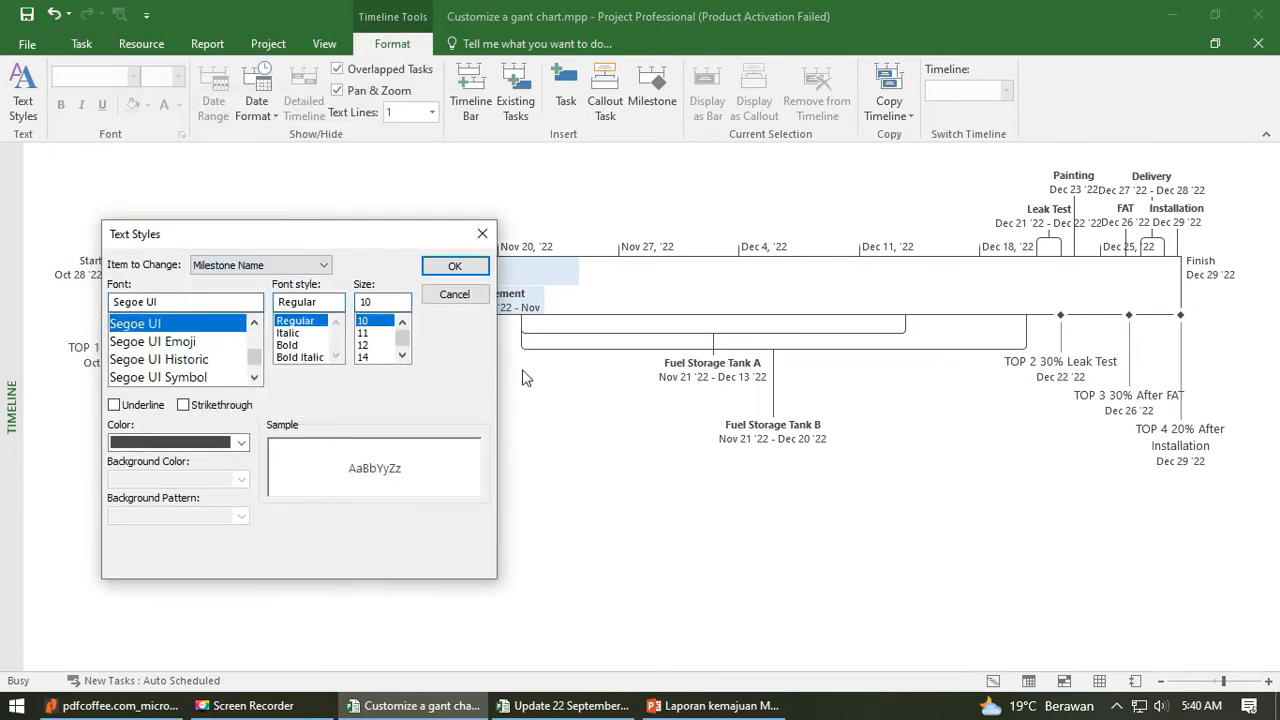
{"action": "left_click", "coordinate": [226, 440]}
{"action": "left_click", "coordinate": [138, 612]}
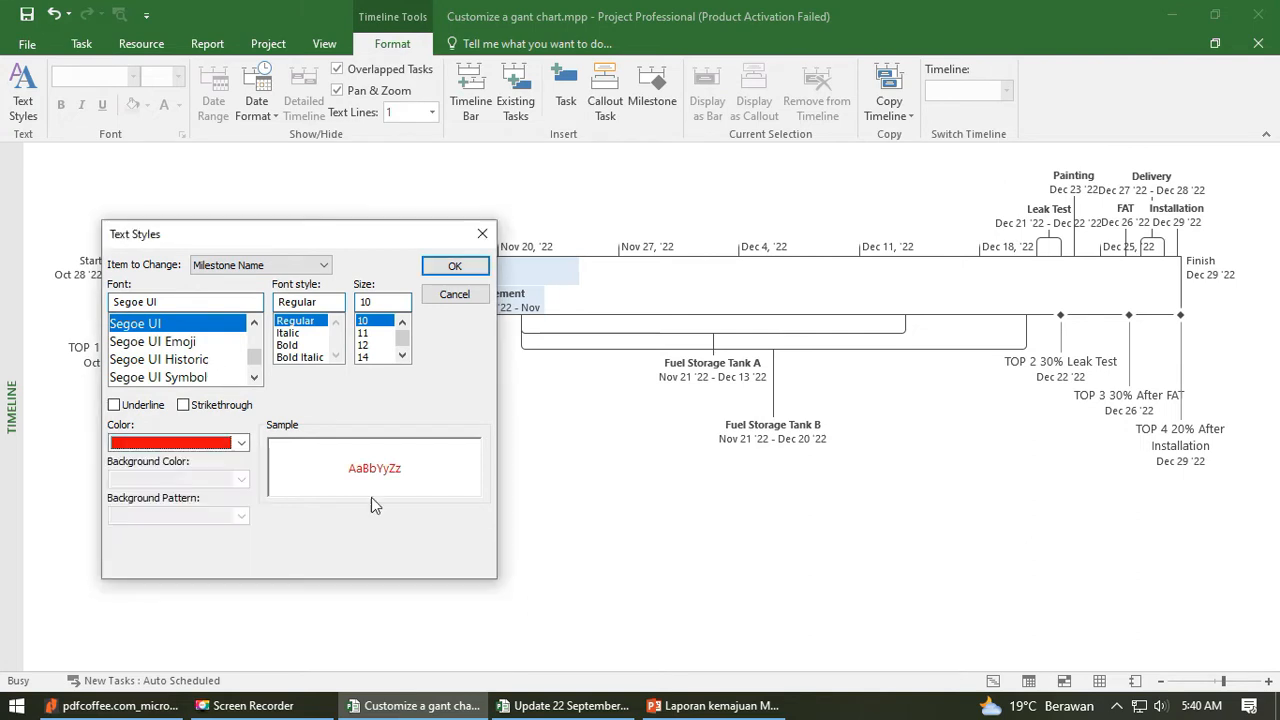
{"action": "left_click", "coordinate": [454, 265]}
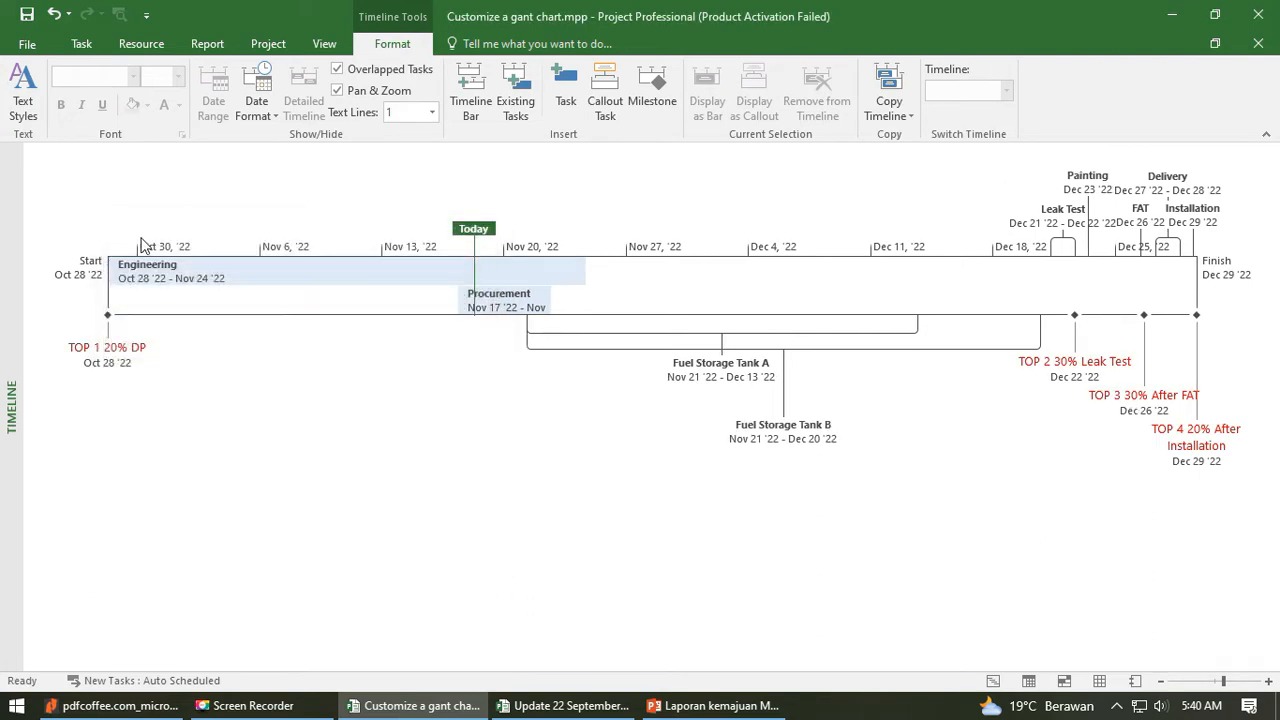
- Set the Milestone Date text style of the timeline to red
{"action": "left_click", "coordinate": [22, 95]}
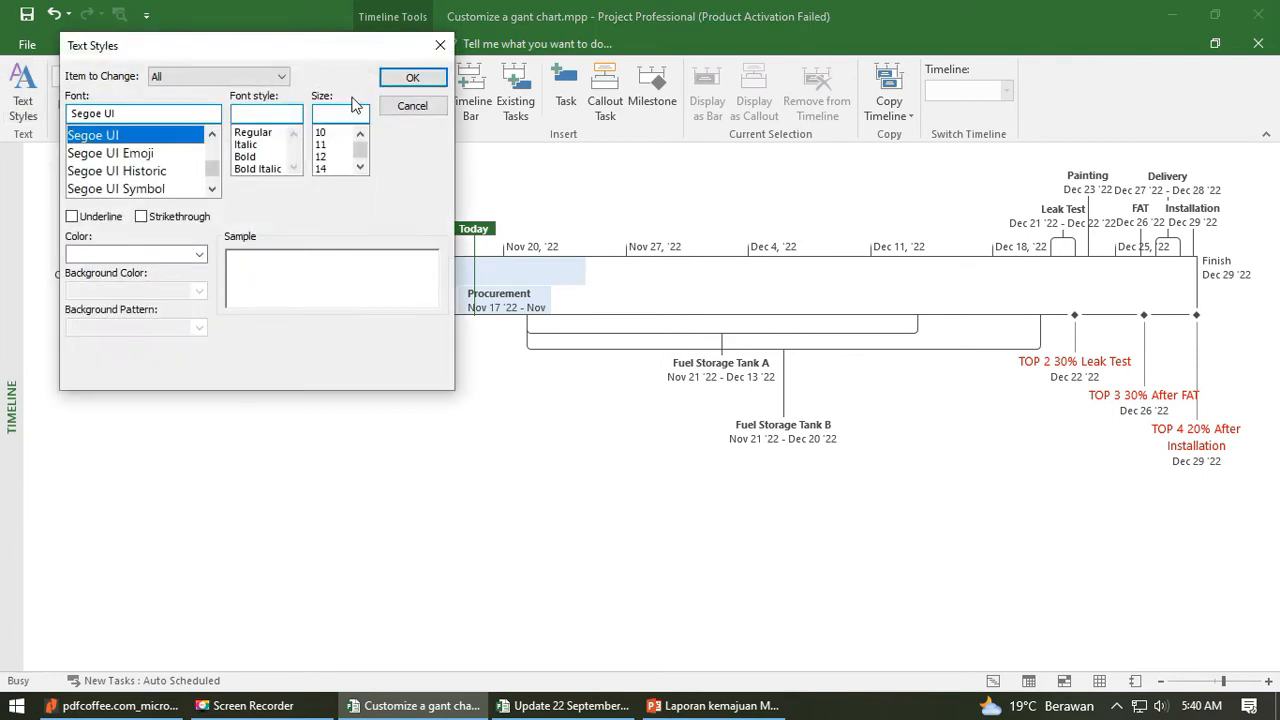
{"action": "left_click", "coordinate": [231, 79]}
{"action": "left_click", "coordinate": [175, 188]}
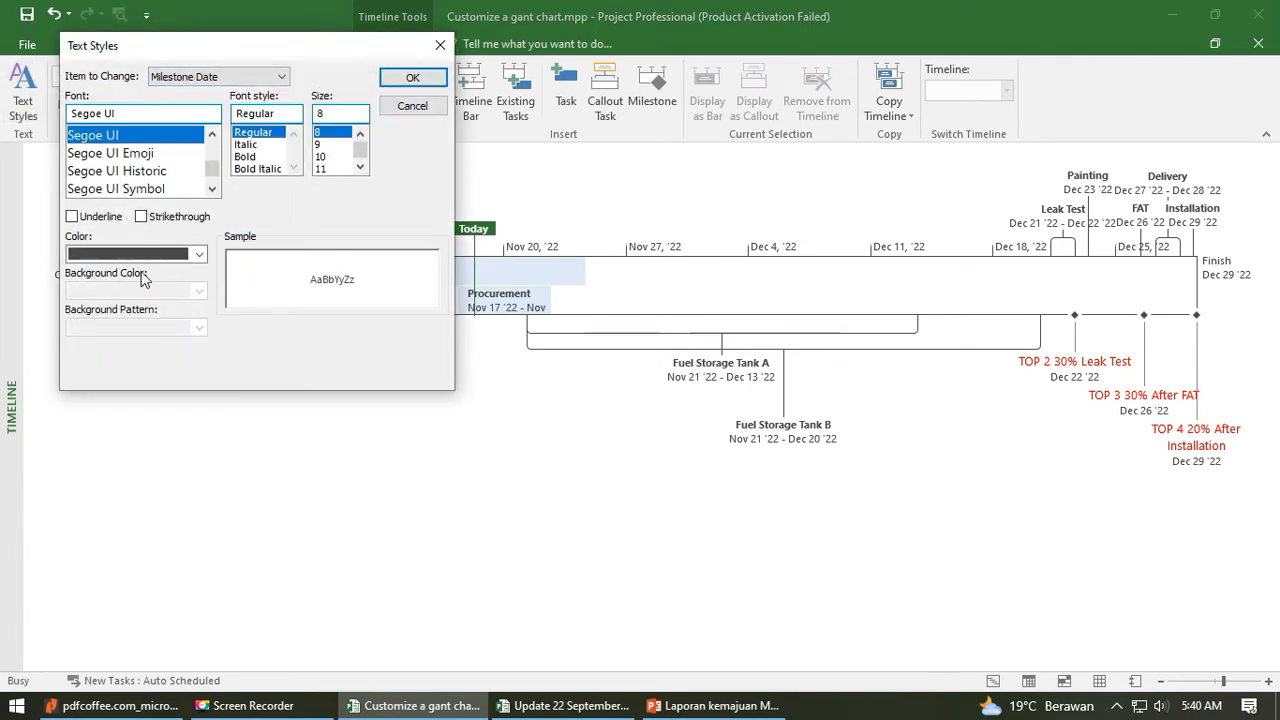
{"action": "left_click", "coordinate": [135, 254]}
{"action": "left_click", "coordinate": [91, 421]}
{"action": "left_click", "coordinate": [411, 80]}
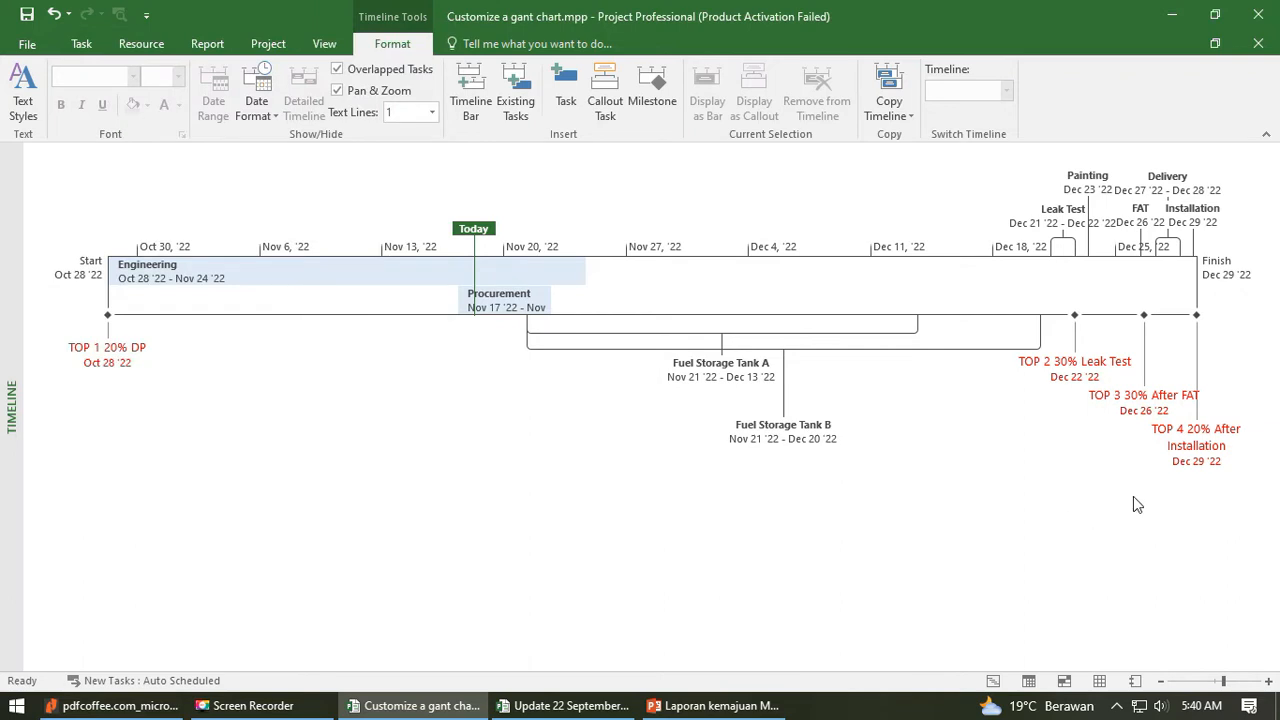
- Set the Milestone Name font style to Bold in the timeline's text styles
{"action": "left_click", "coordinate": [22, 95]}
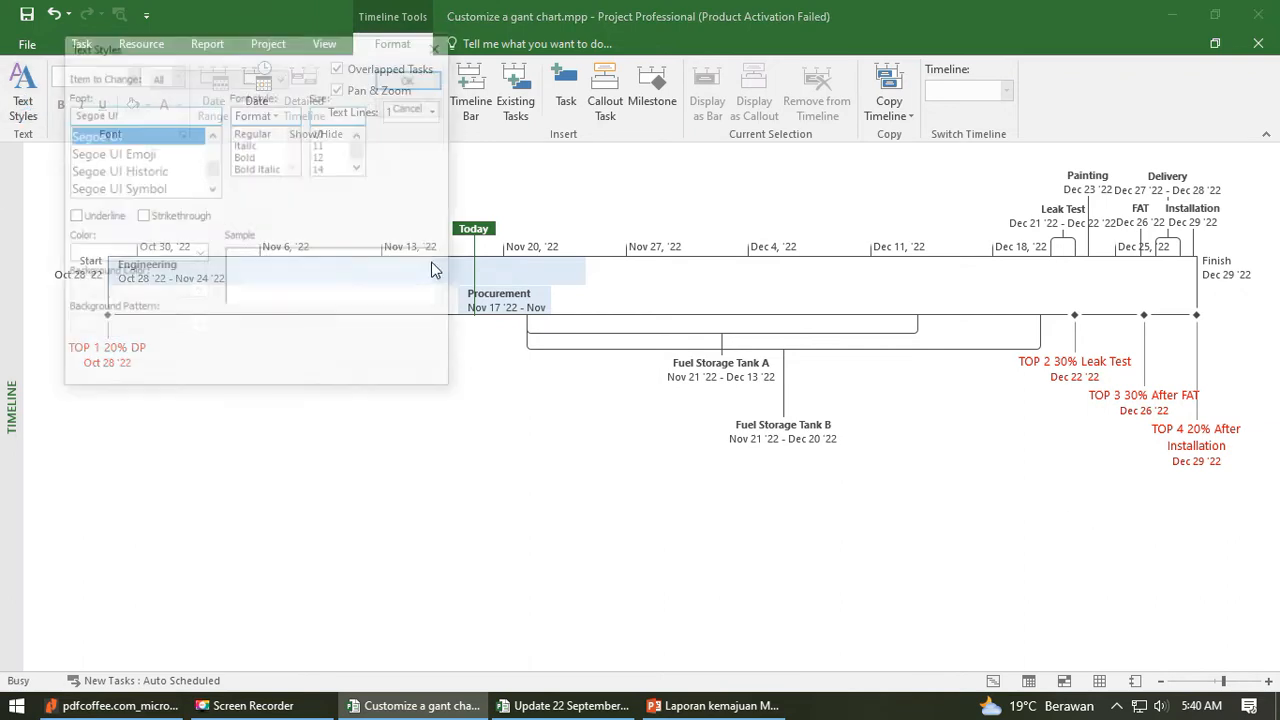
{"action": "left_click", "coordinate": [265, 76]}
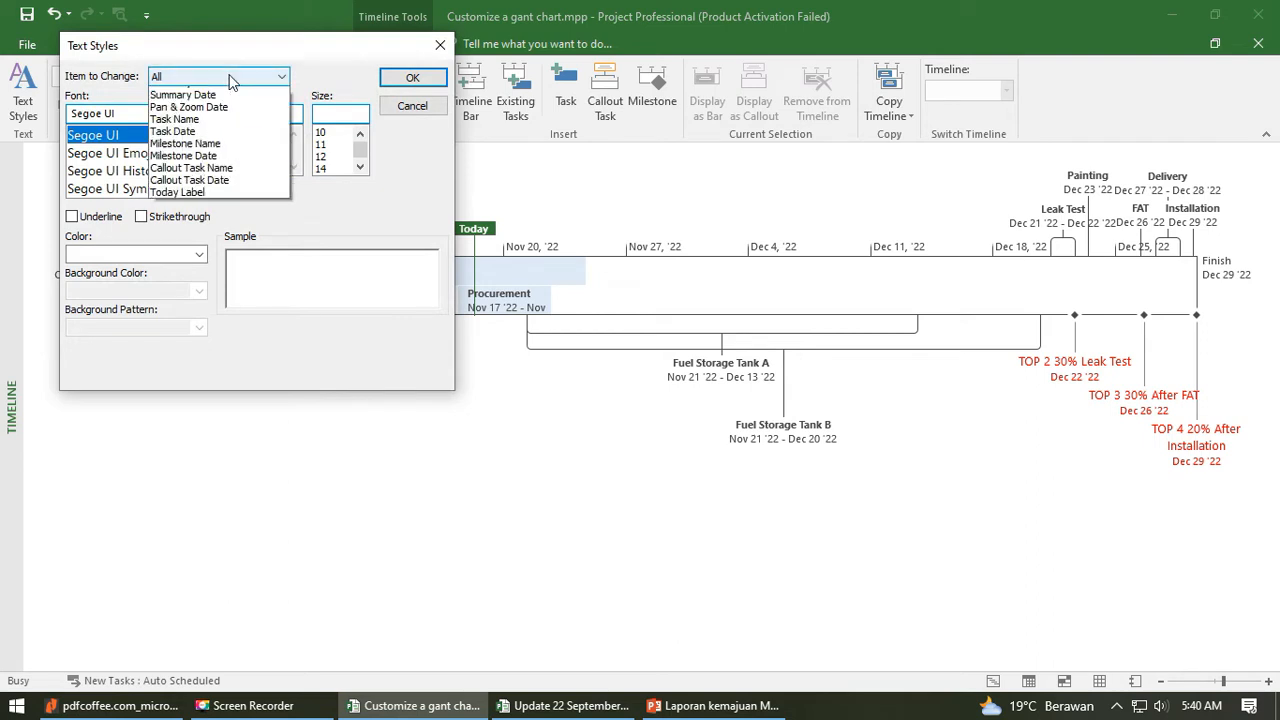
{"action": "left_click", "coordinate": [285, 172]}
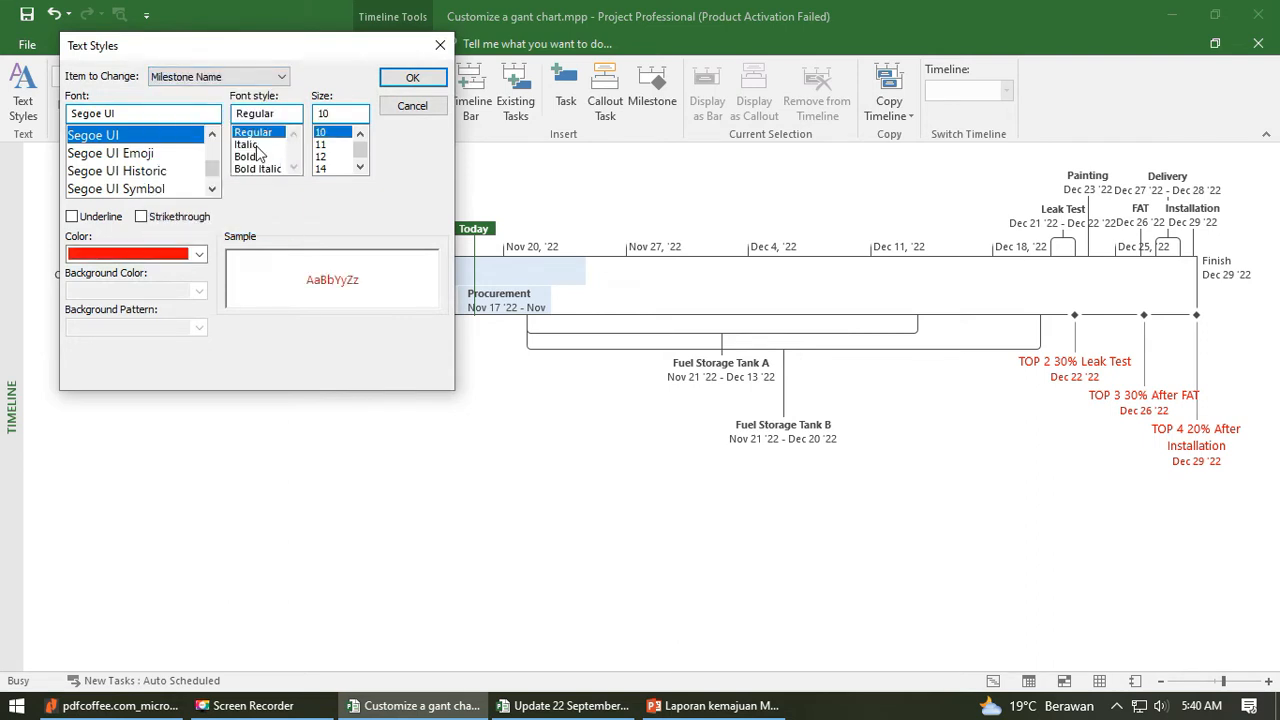
{"action": "left_click", "coordinate": [250, 156]}
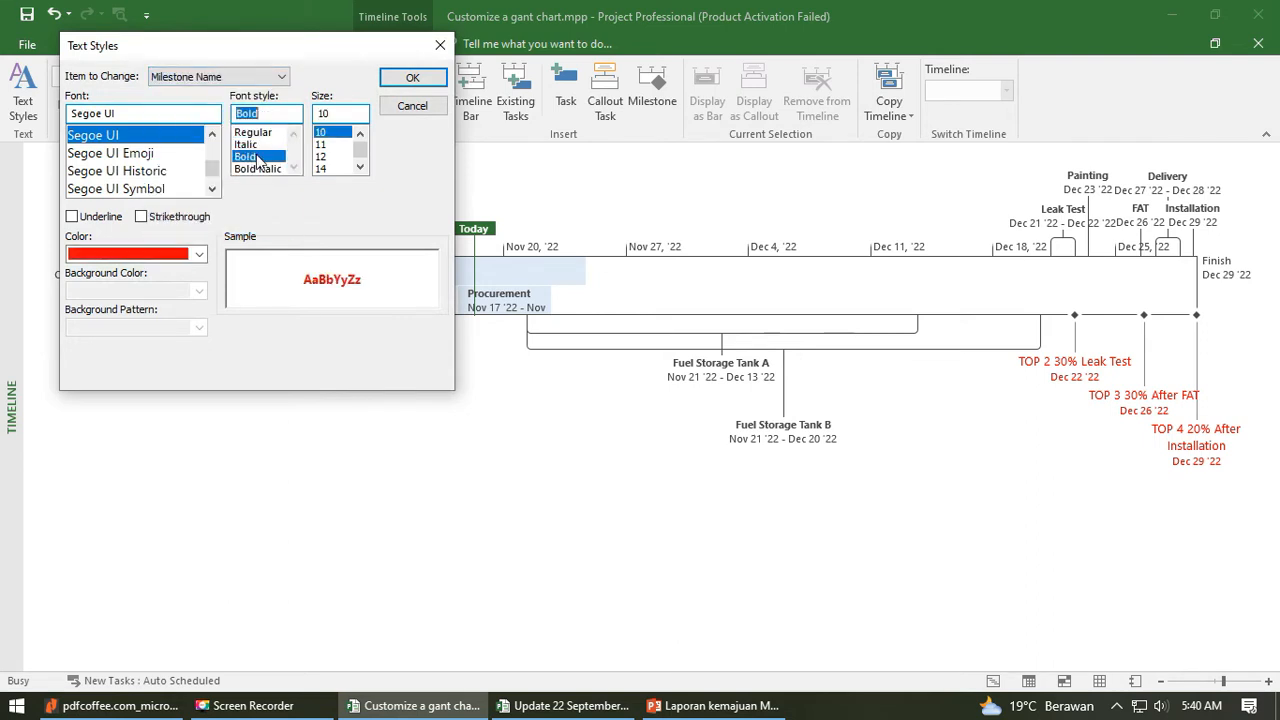
{"action": "left_click", "coordinate": [411, 78]}
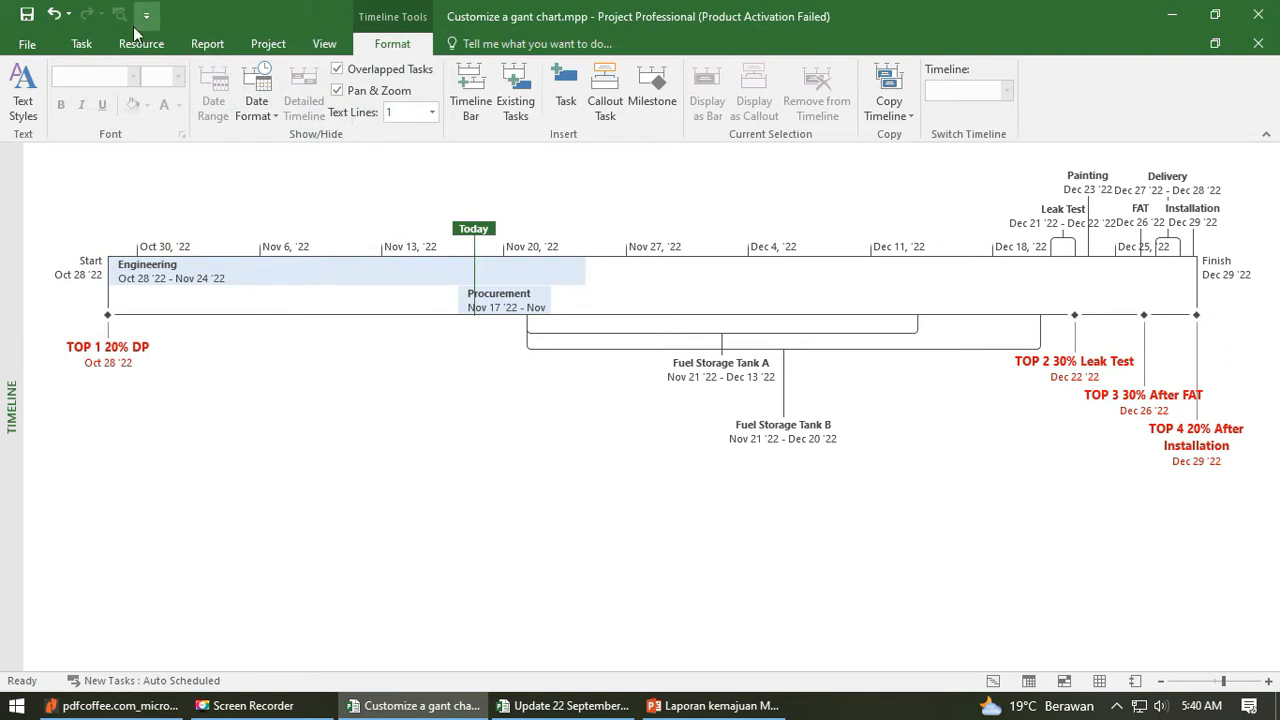
- Set the Milestone Name font style back to Regular in the timeline's text styles
{"action": "left_click", "coordinate": [24, 80]}
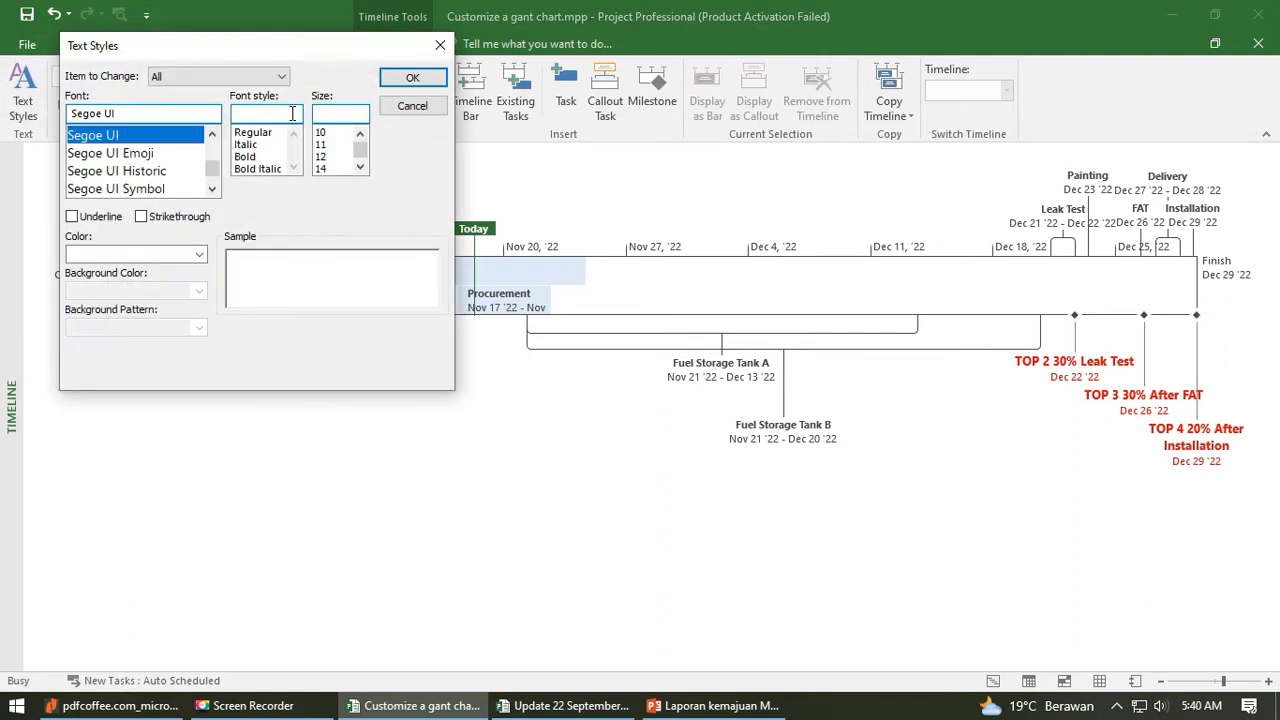
{"action": "left_click", "coordinate": [215, 76]}
{"action": "left_click", "coordinate": [200, 189]}
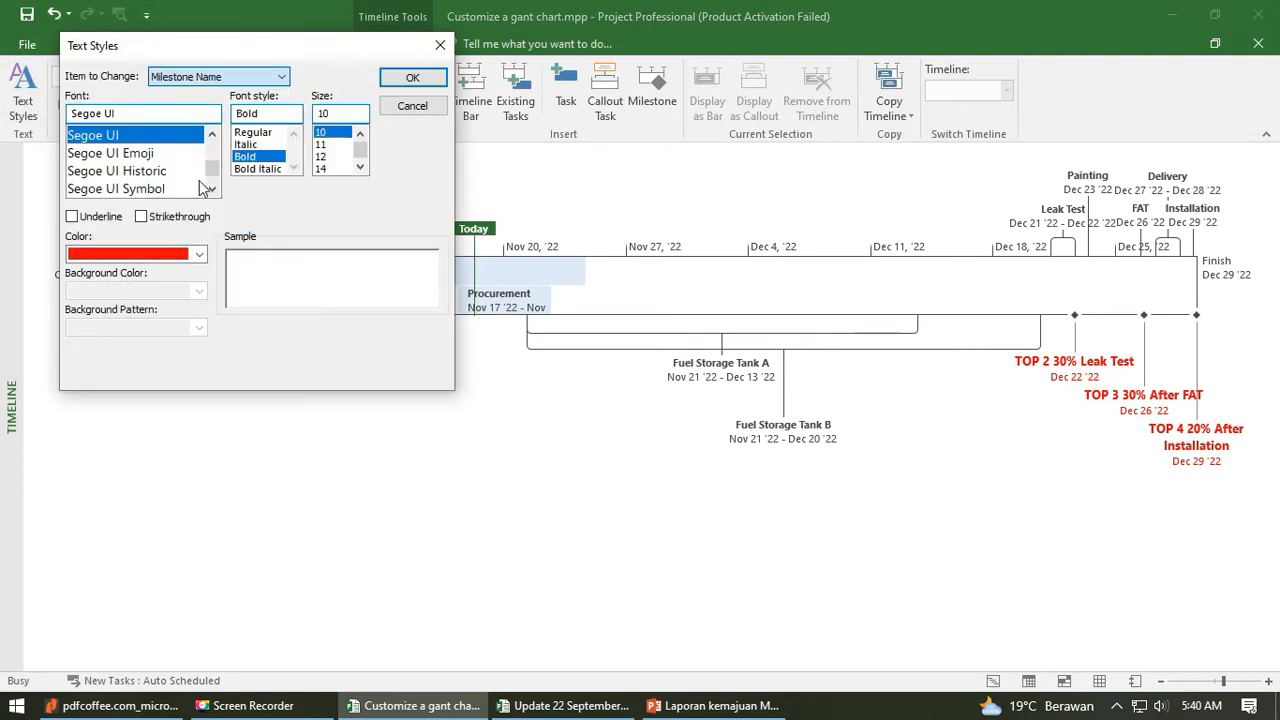
{"action": "left_click", "coordinate": [256, 133]}
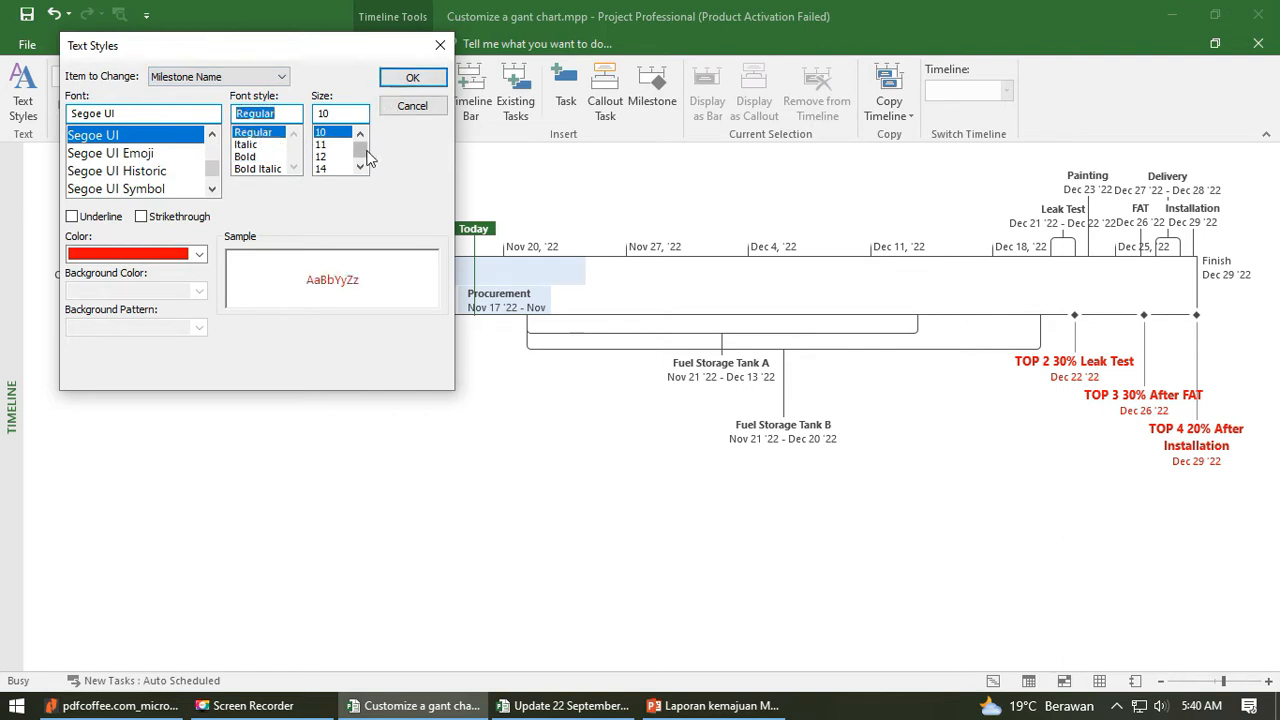
{"action": "left_click", "coordinate": [418, 82]}
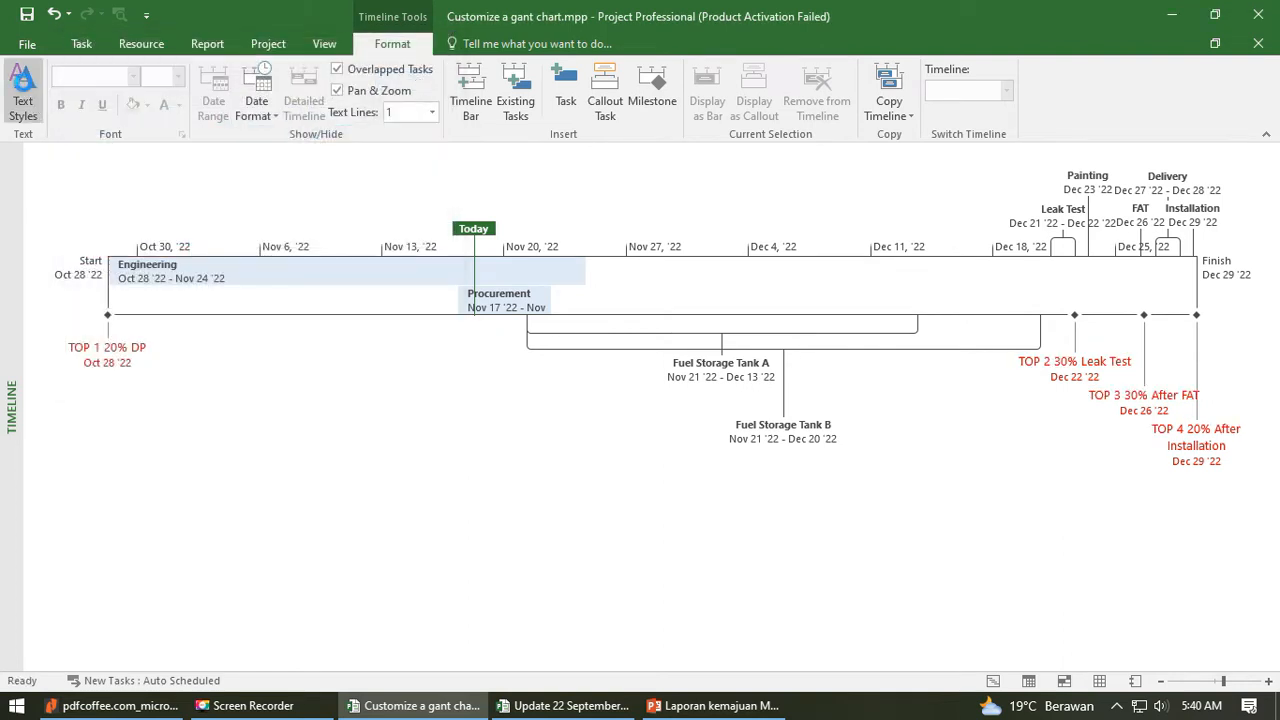
- Set the font size of all timeline text styles to 8
{"action": "left_click", "coordinate": [23, 95]}
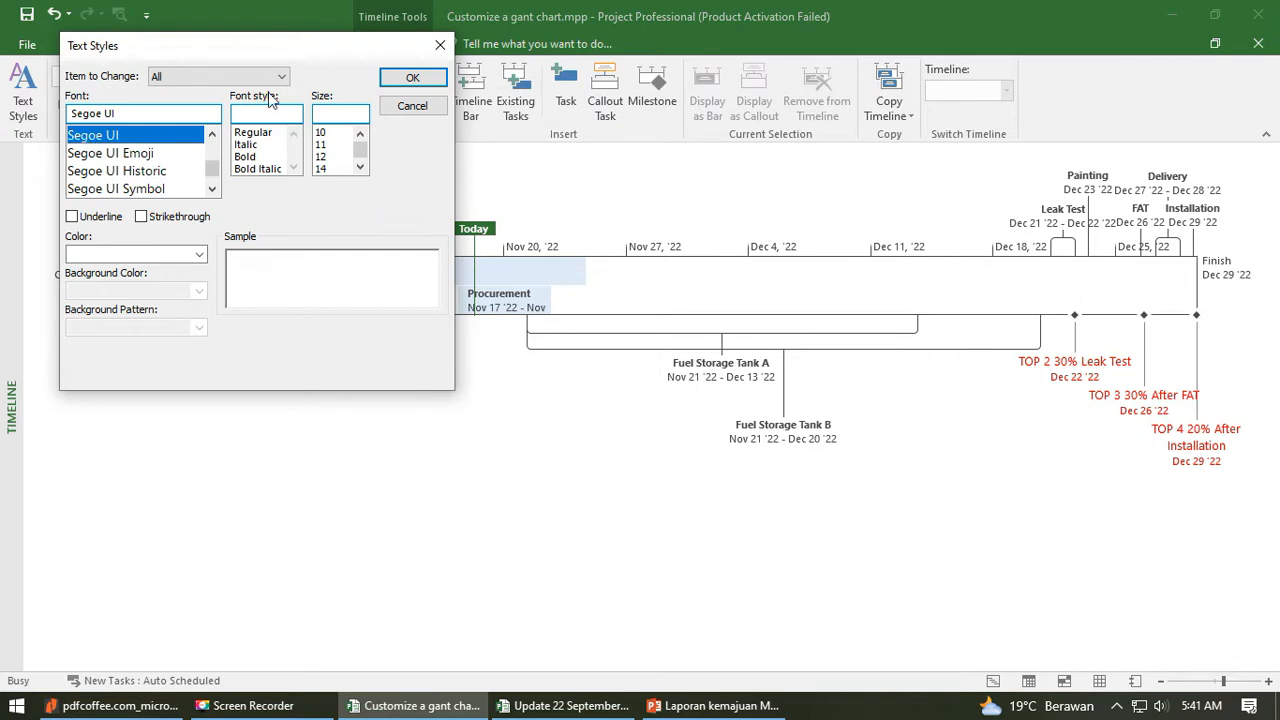
{"action": "left_click", "coordinate": [256, 77]}
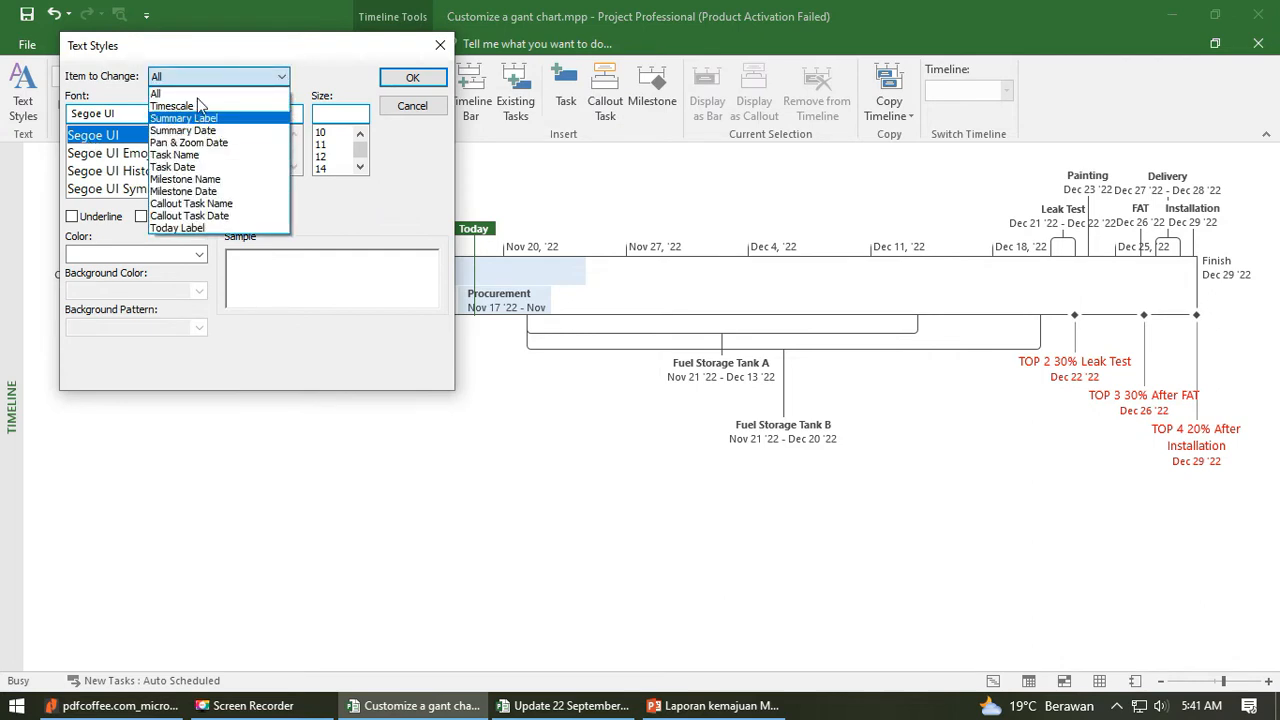
{"action": "left_click", "coordinate": [200, 94]}
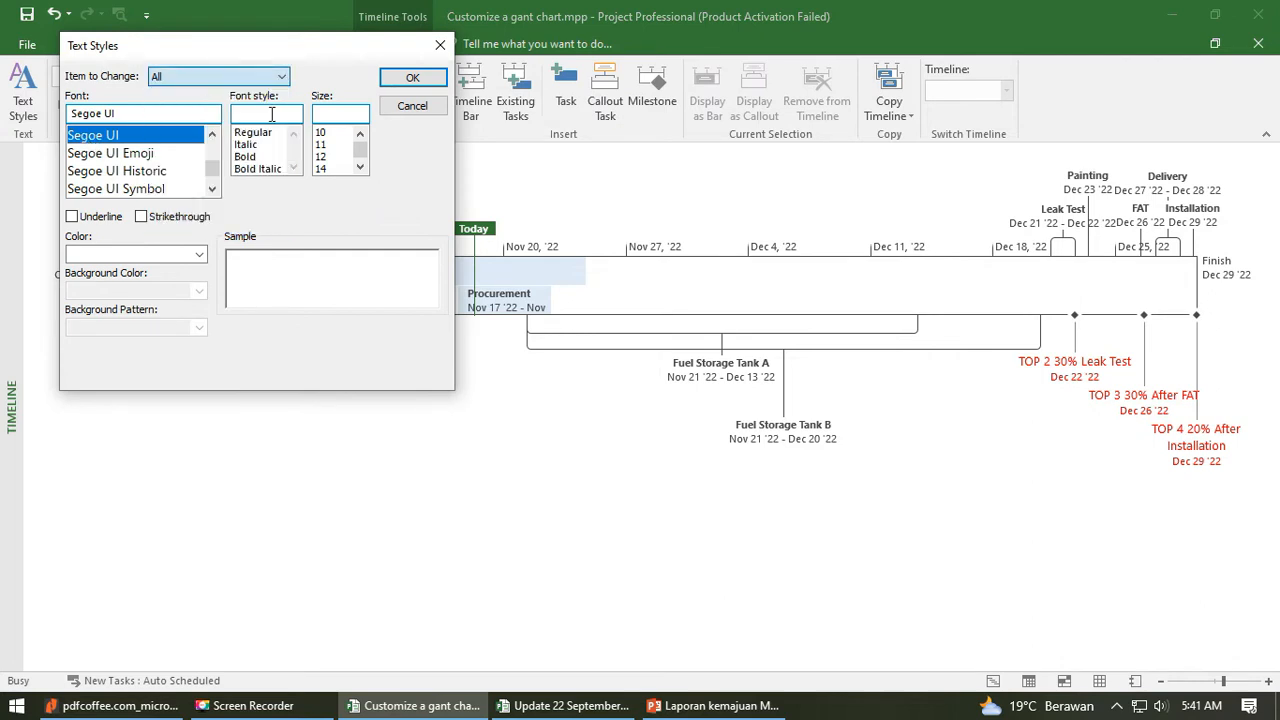
{"action": "left_click", "coordinate": [360, 134]}
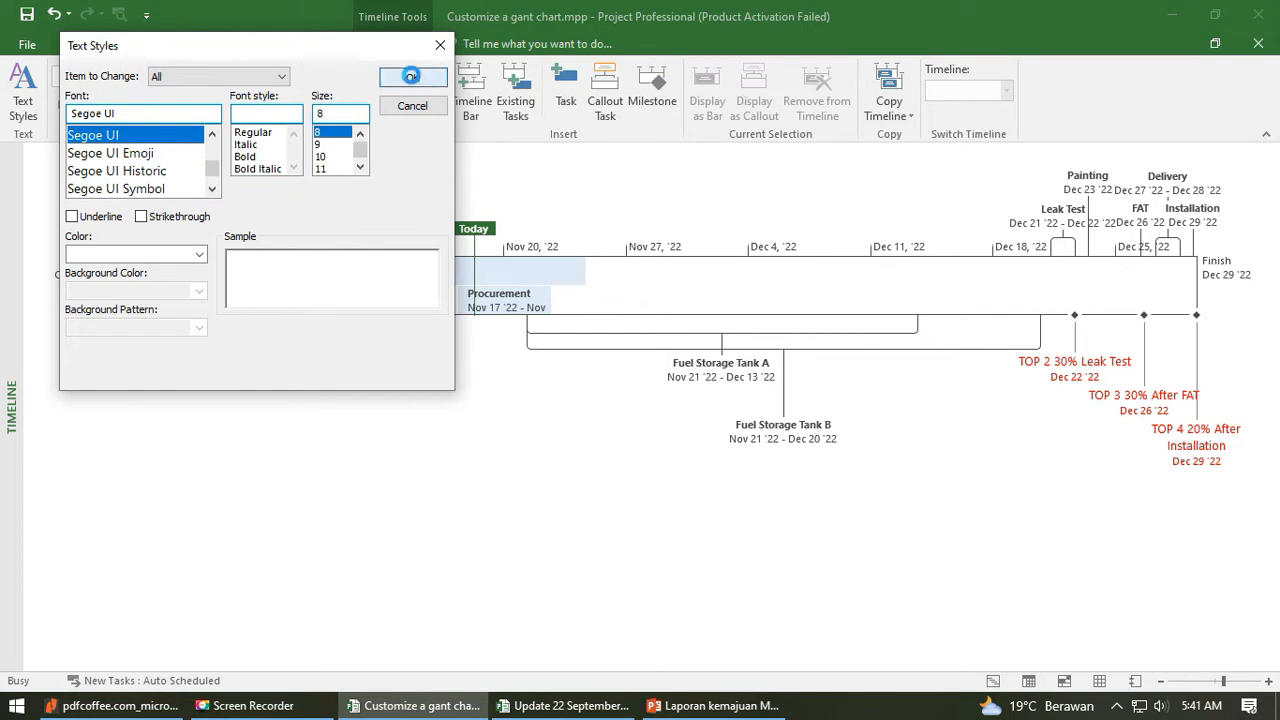
{"action": "left_click", "coordinate": [412, 78]}
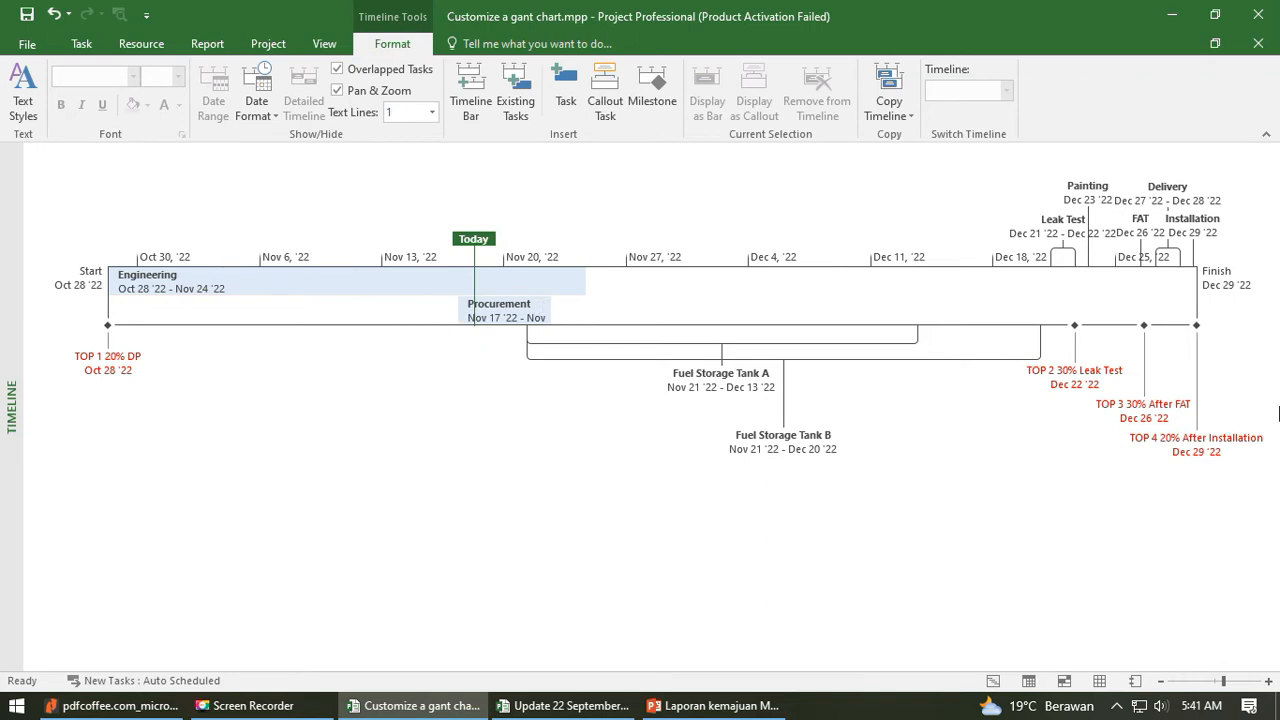
- Compare with the Perury Evaporator project's timeline and review which items the storage tank timeline's text styles cover
{"action": "left_click", "coordinate": [565, 705]}
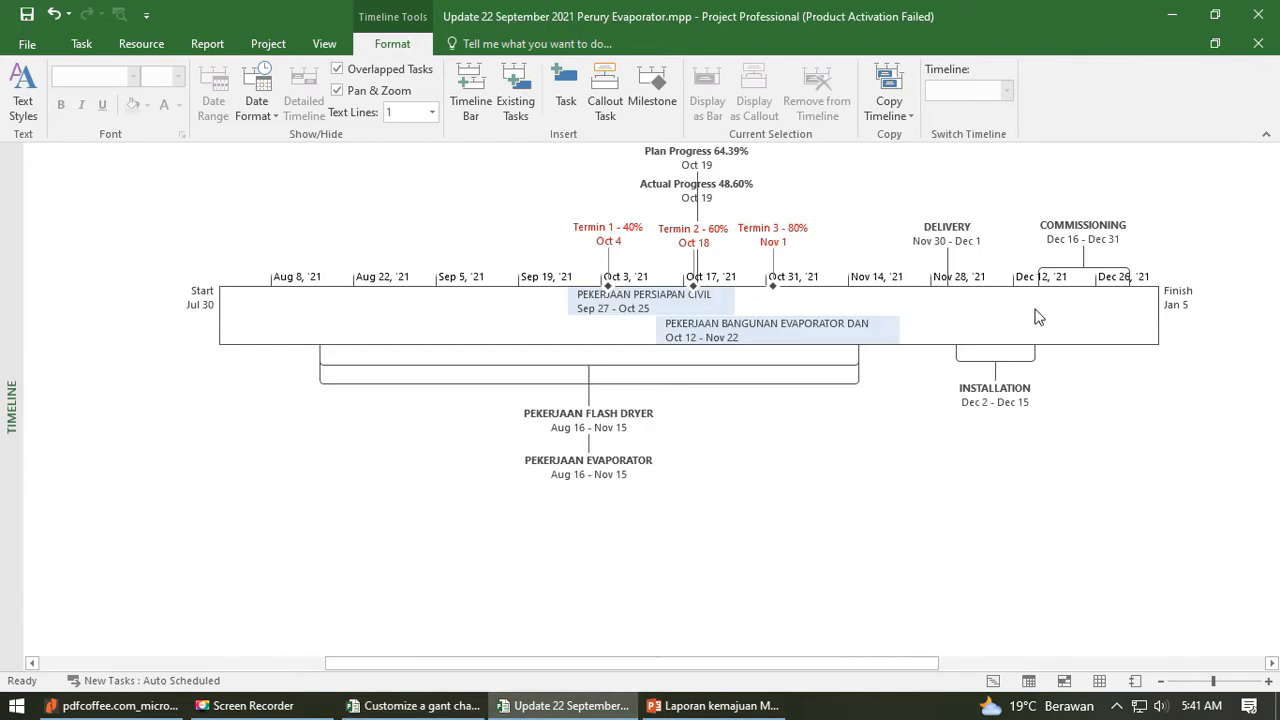
{"action": "left_click", "coordinate": [425, 705]}
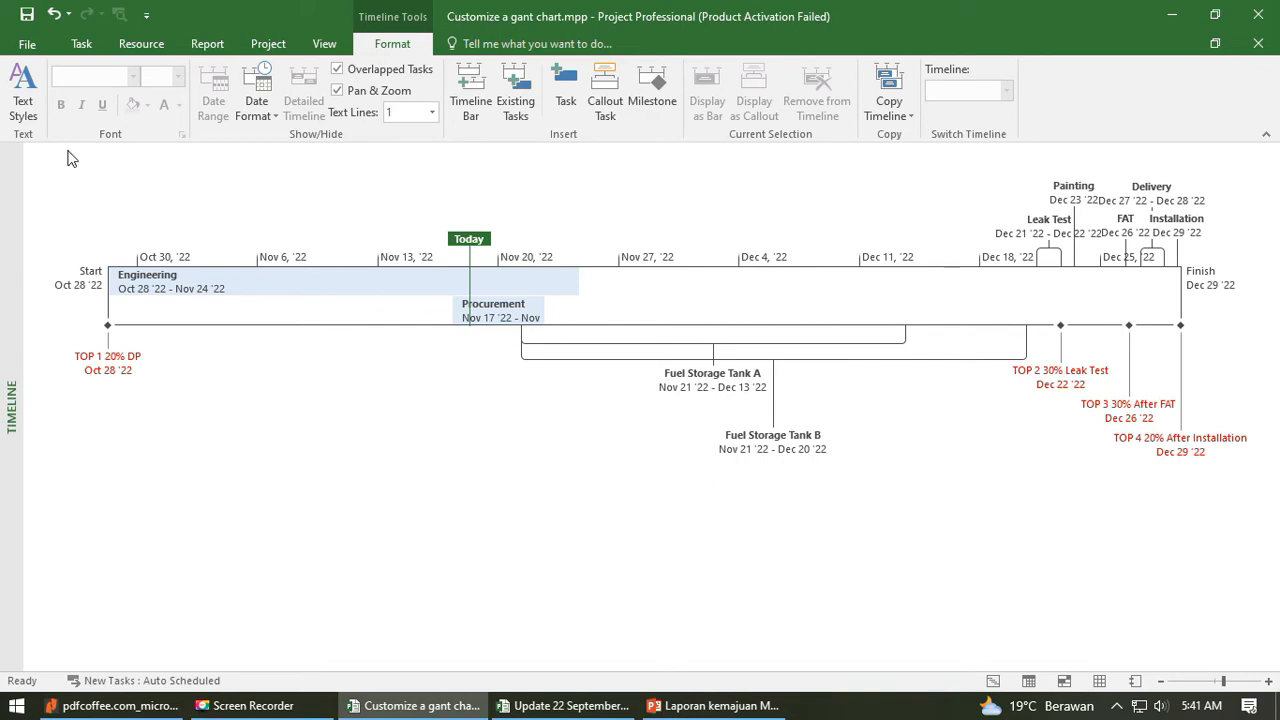
{"action": "left_click", "coordinate": [23, 100]}
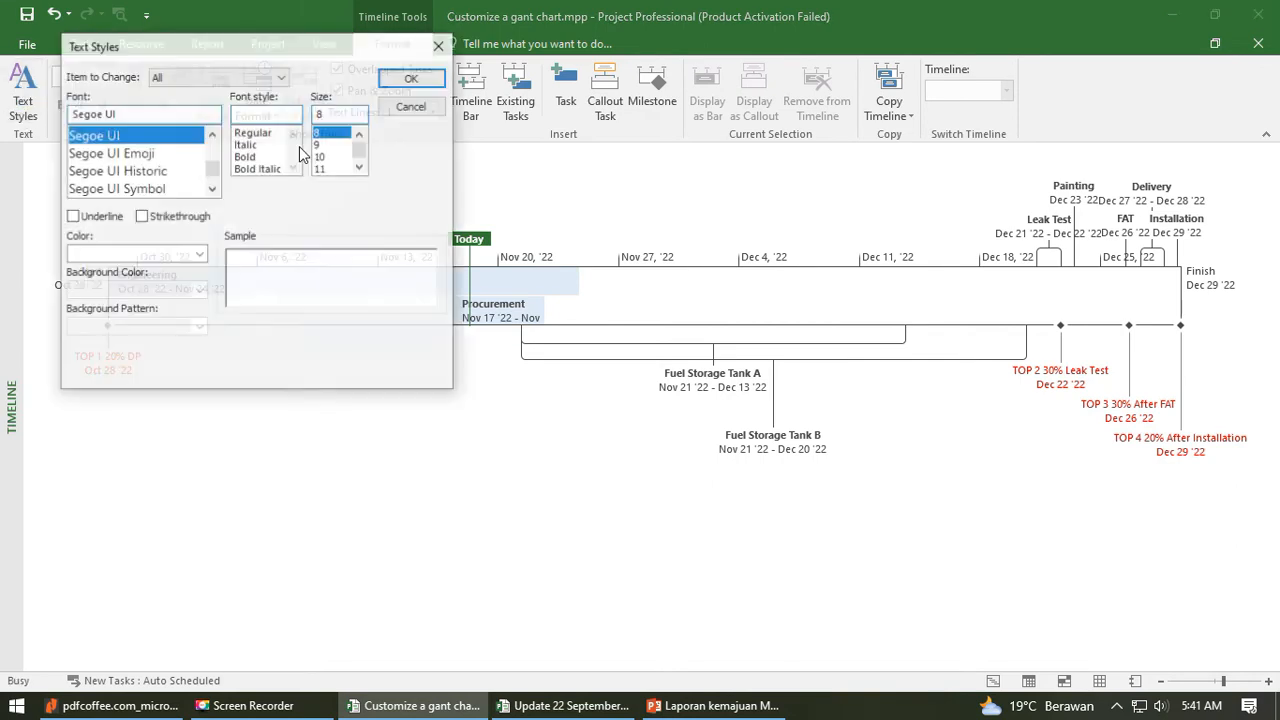
{"action": "left_click", "coordinate": [250, 78]}
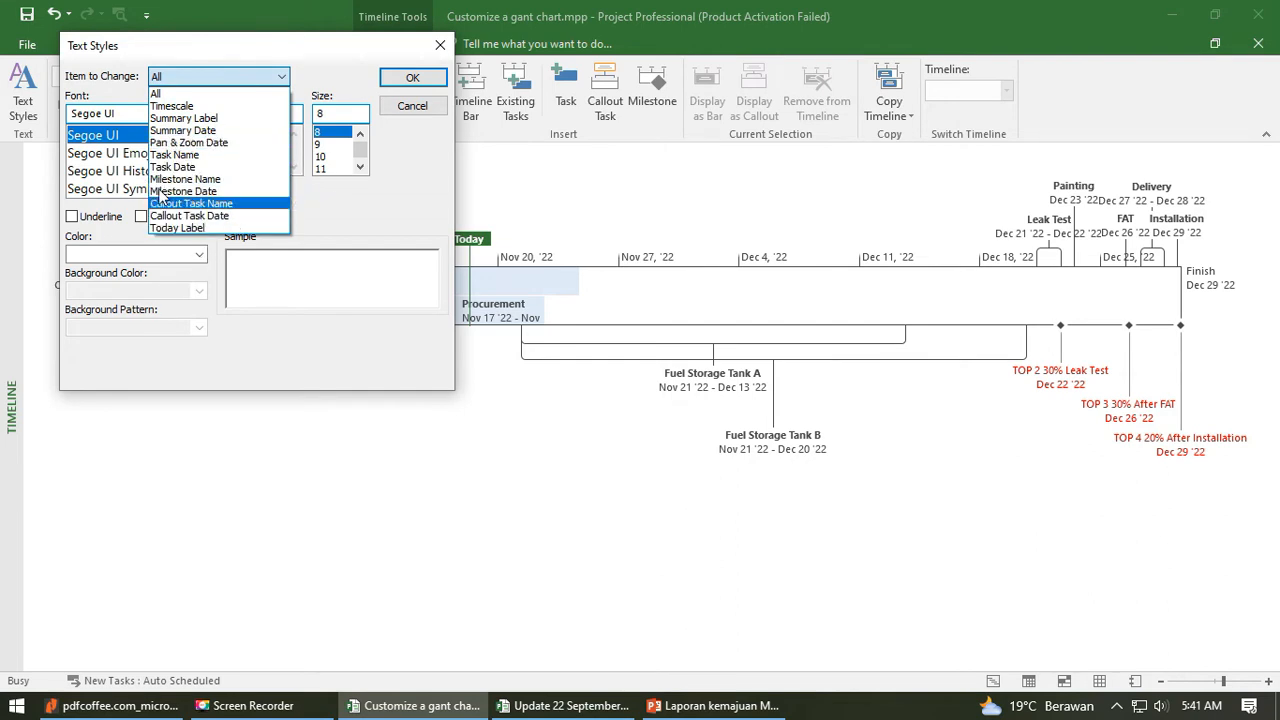
{"action": "left_click", "coordinate": [292, 66]}
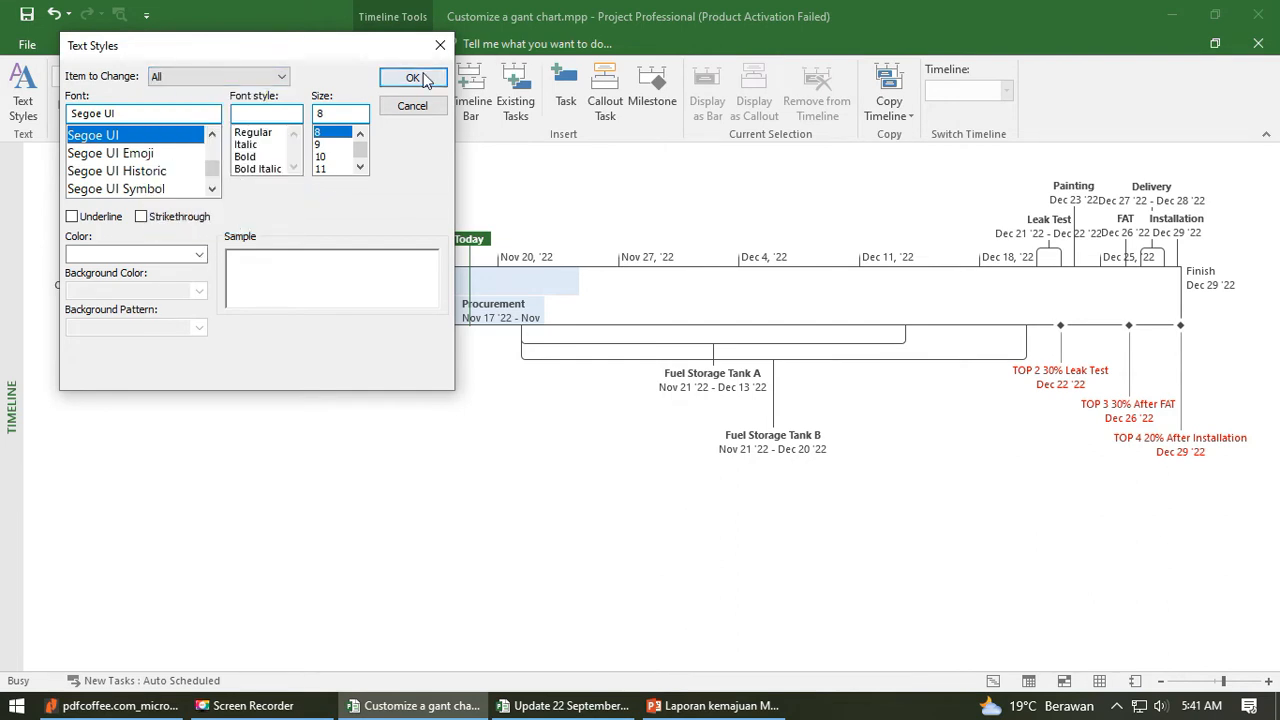
{"action": "left_click", "coordinate": [414, 78]}
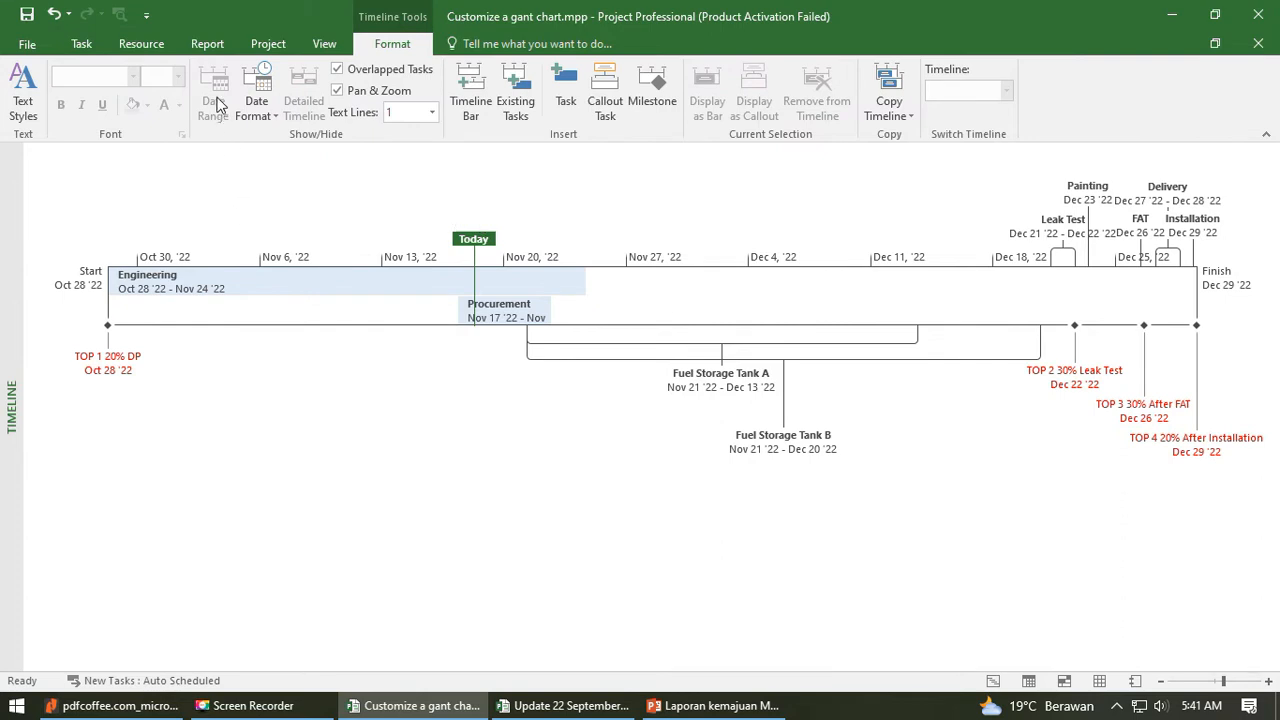
- Inspect the date range settings of the storage tank timeline bar without changing them
{"action": "left_click", "coordinate": [240, 301]}
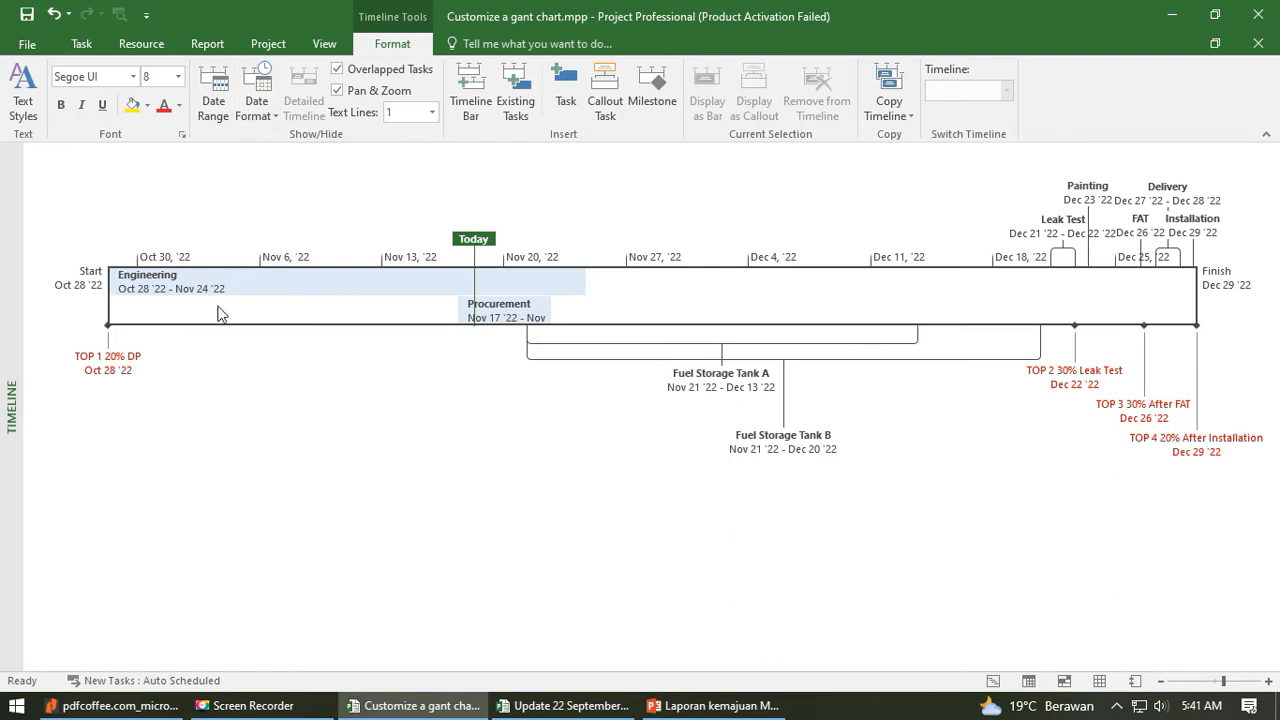
{"action": "left_click", "coordinate": [213, 105]}
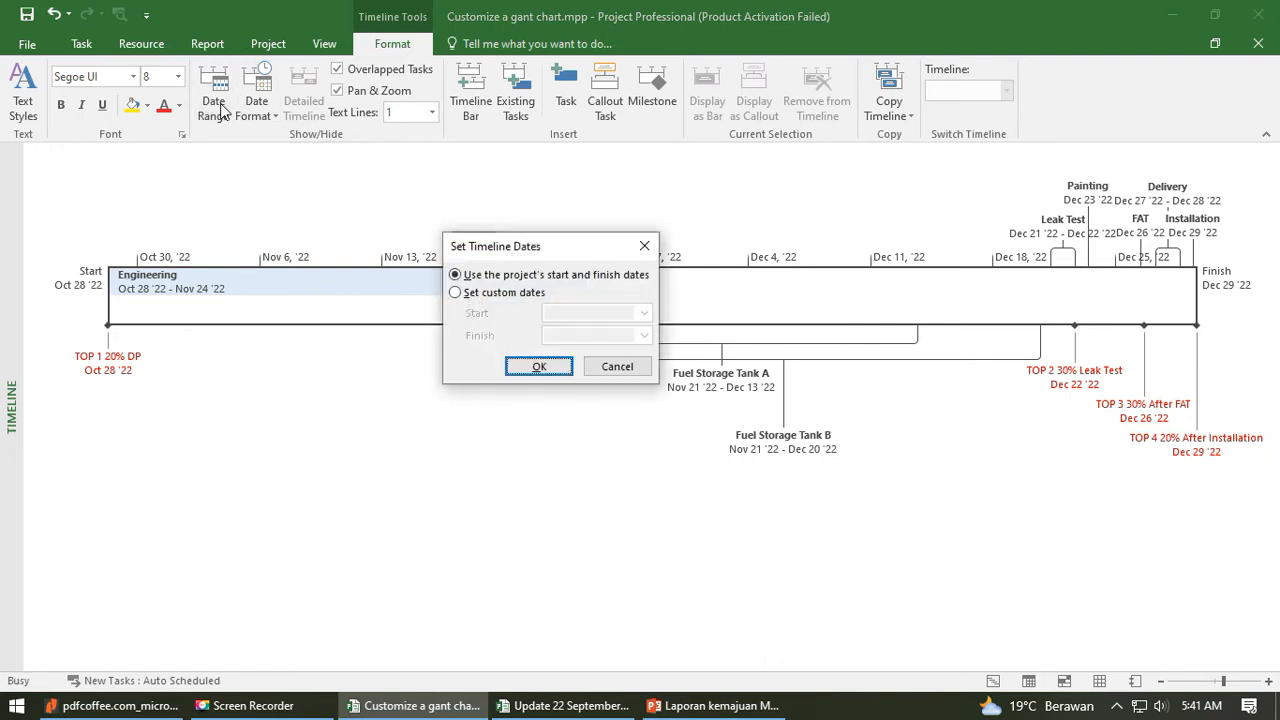
{"action": "left_click_drag", "start_coordinate": [563, 255], "coordinate": [295, 452]}
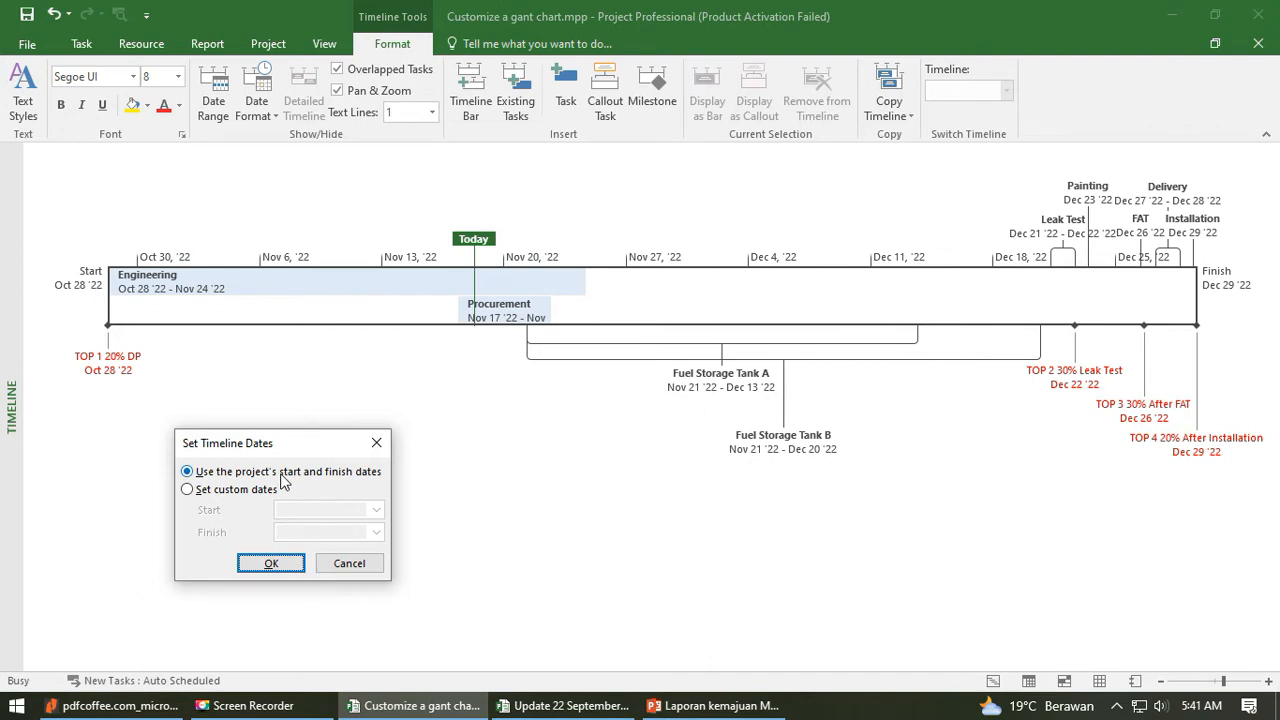
{"action": "left_click", "coordinate": [360, 565]}
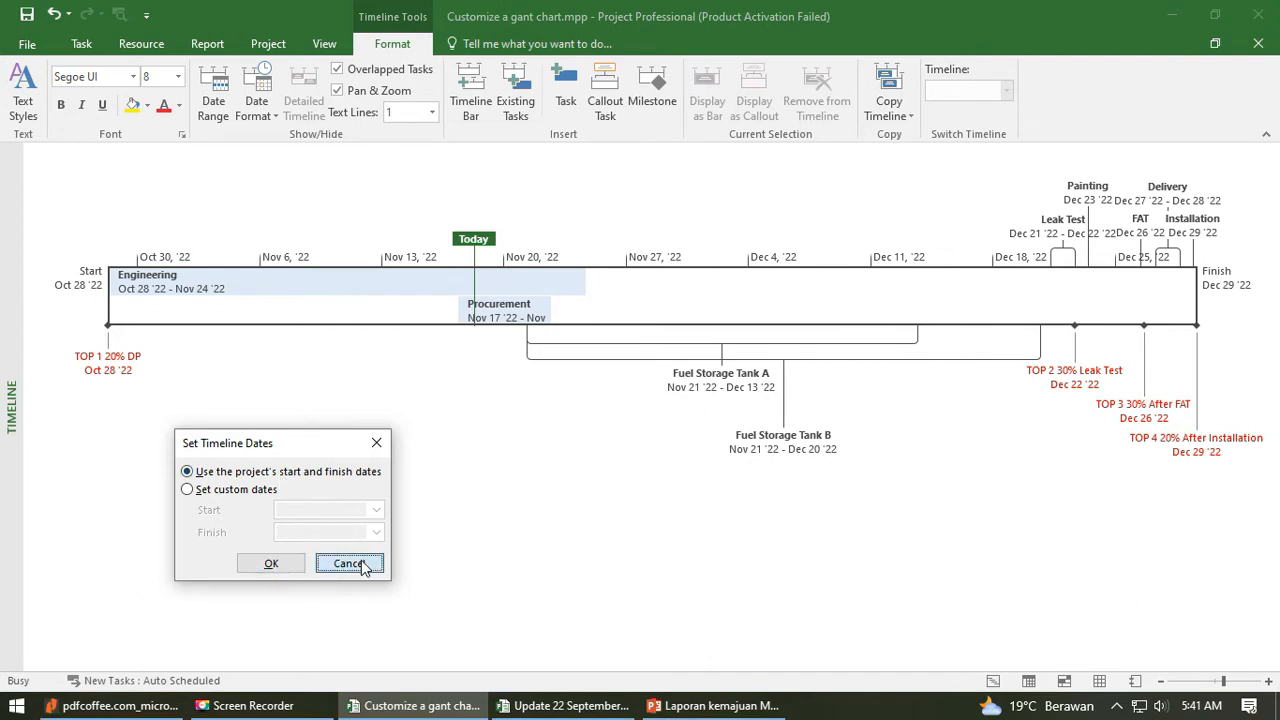
- Switch to the Update 22 September 2021 Perury Evaporator project and check its task dates in Gantt Chart view before returning to Timeline view
{"action": "left_click", "coordinate": [563, 706]}
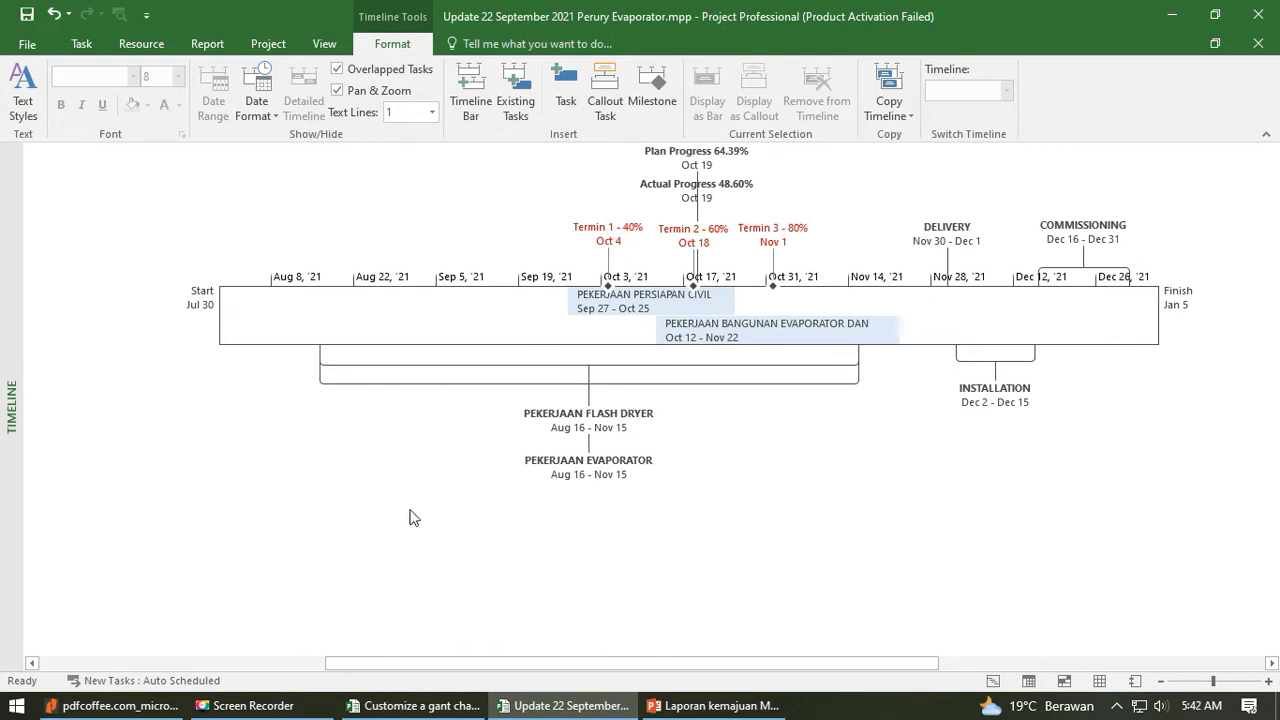
{"action": "left_click", "coordinate": [27, 43]}
{"action": "left_click", "coordinate": [27, 42]}
{"action": "left_click", "coordinate": [81, 43]}
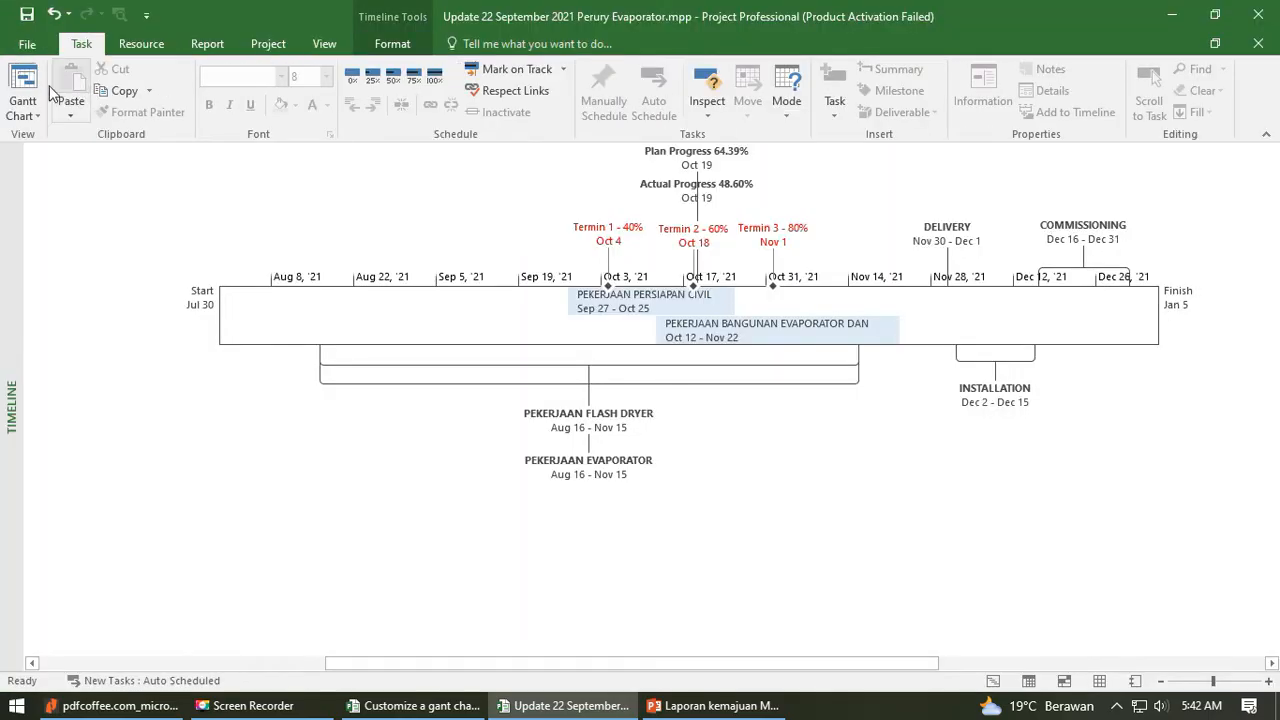
{"action": "left_click", "coordinate": [44, 90]}
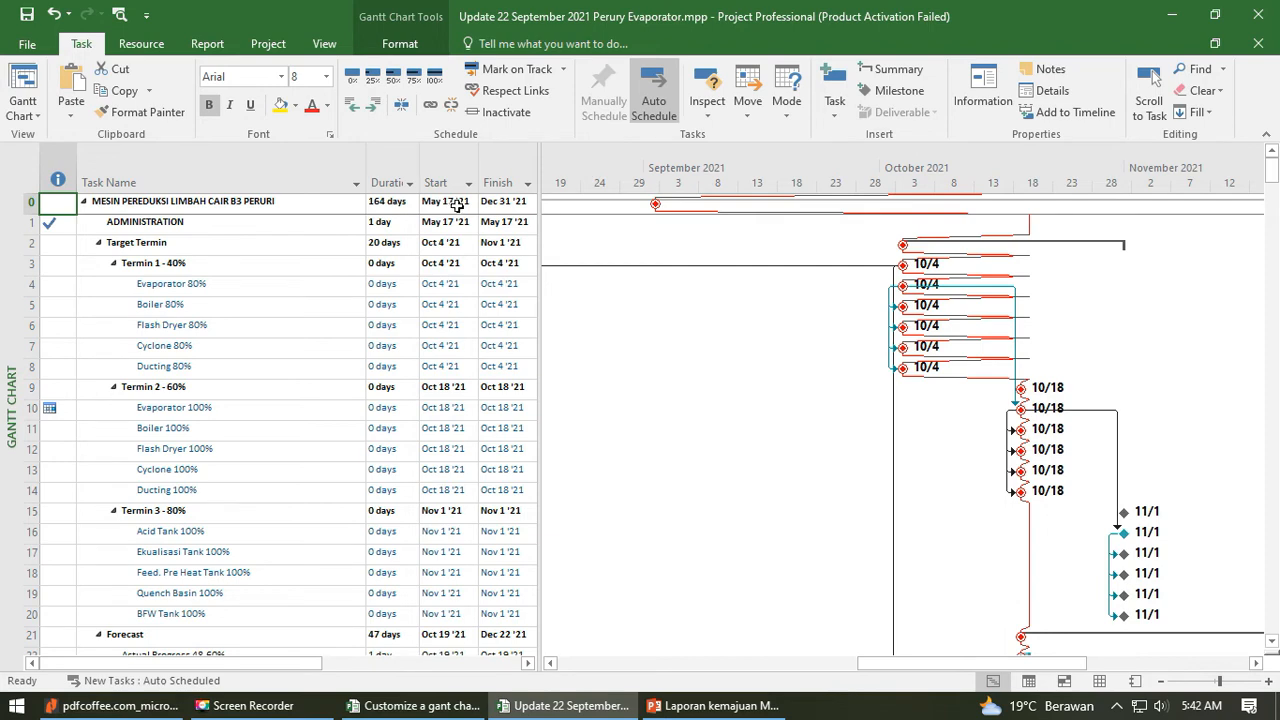
{"action": "left_click", "coordinate": [23, 115]}
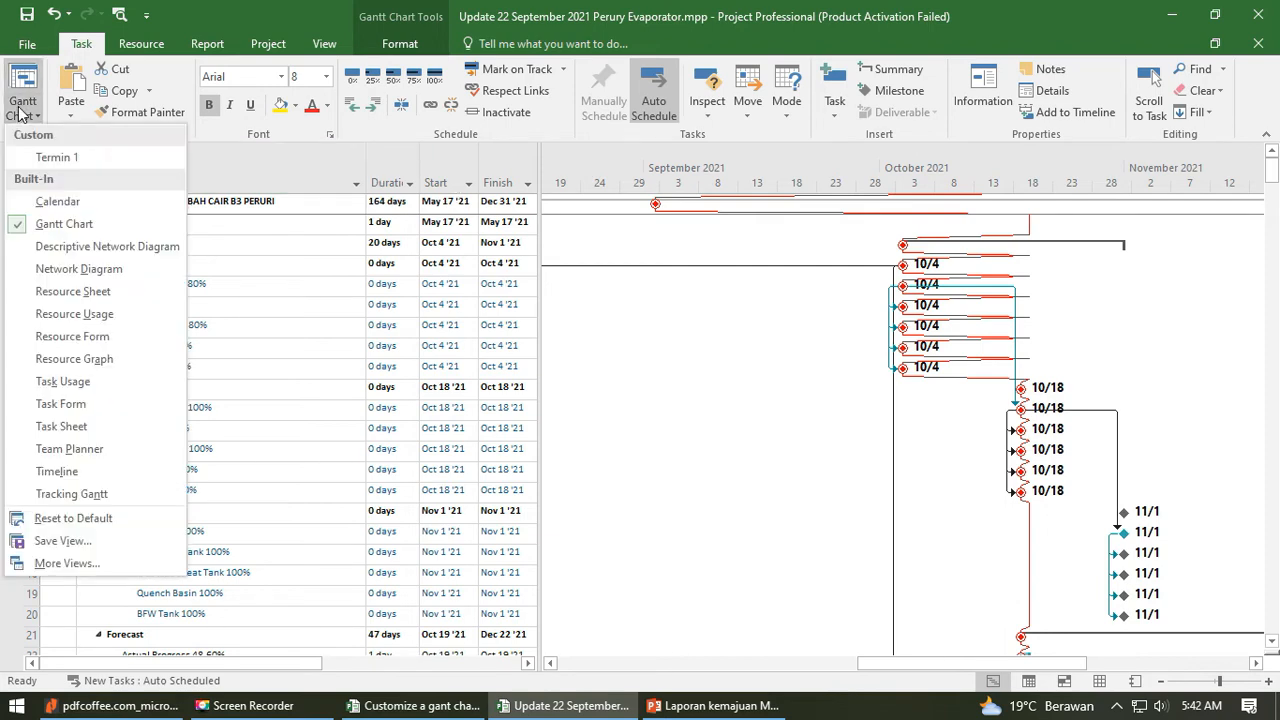
{"action": "left_click", "coordinate": [102, 475]}
- Inspect the date range settings of the Perury Evaporator timeline bar without changing them
{"action": "left_click", "coordinate": [581, 331]}
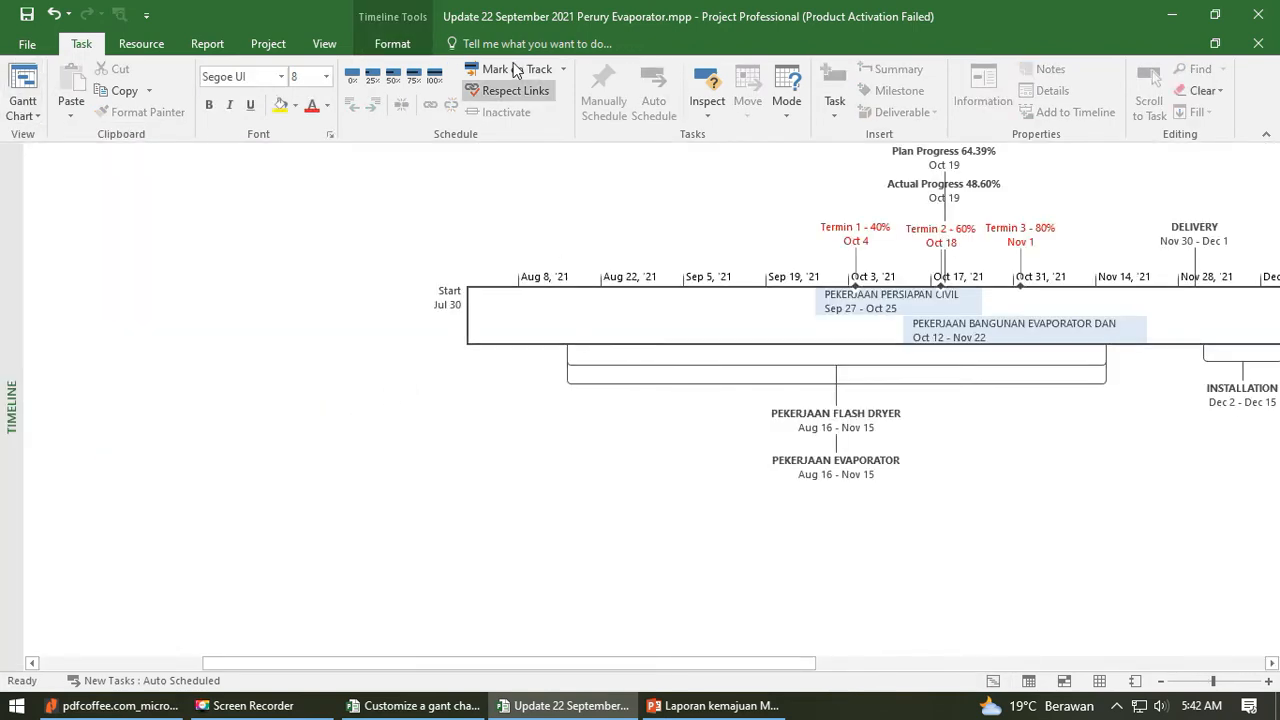
{"action": "left_click", "coordinate": [398, 47]}
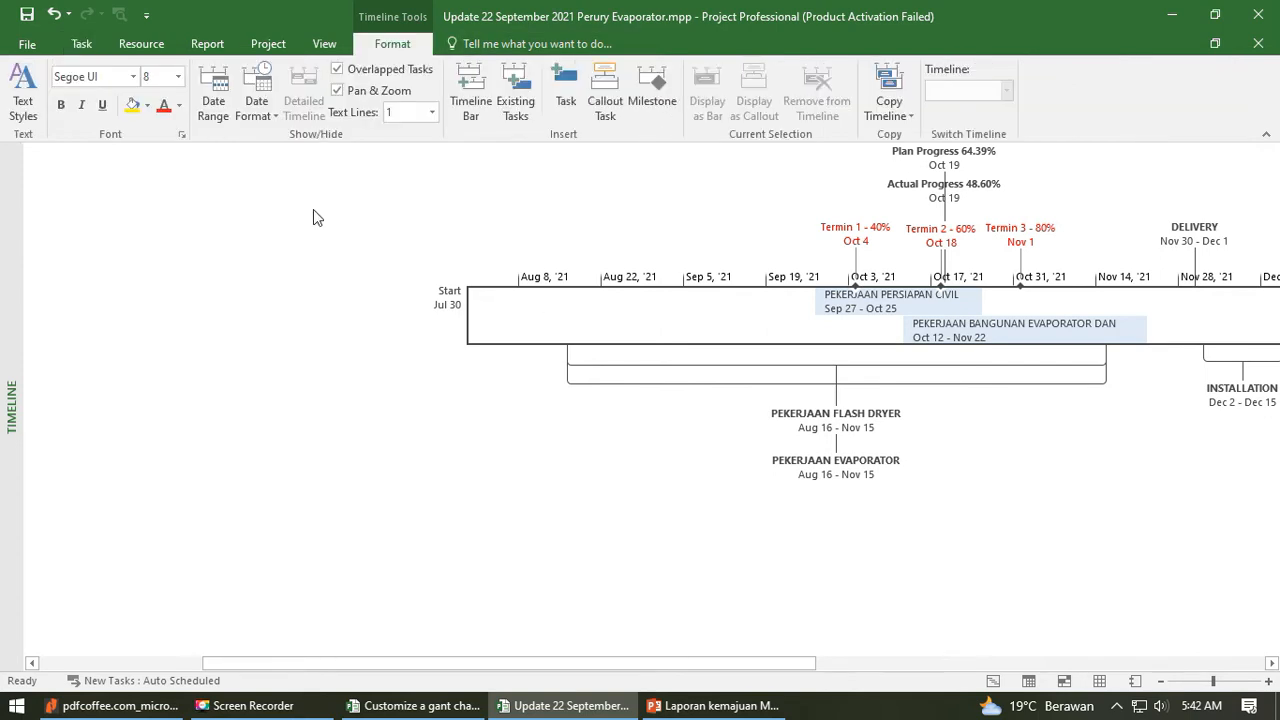
{"action": "left_click", "coordinate": [226, 100]}
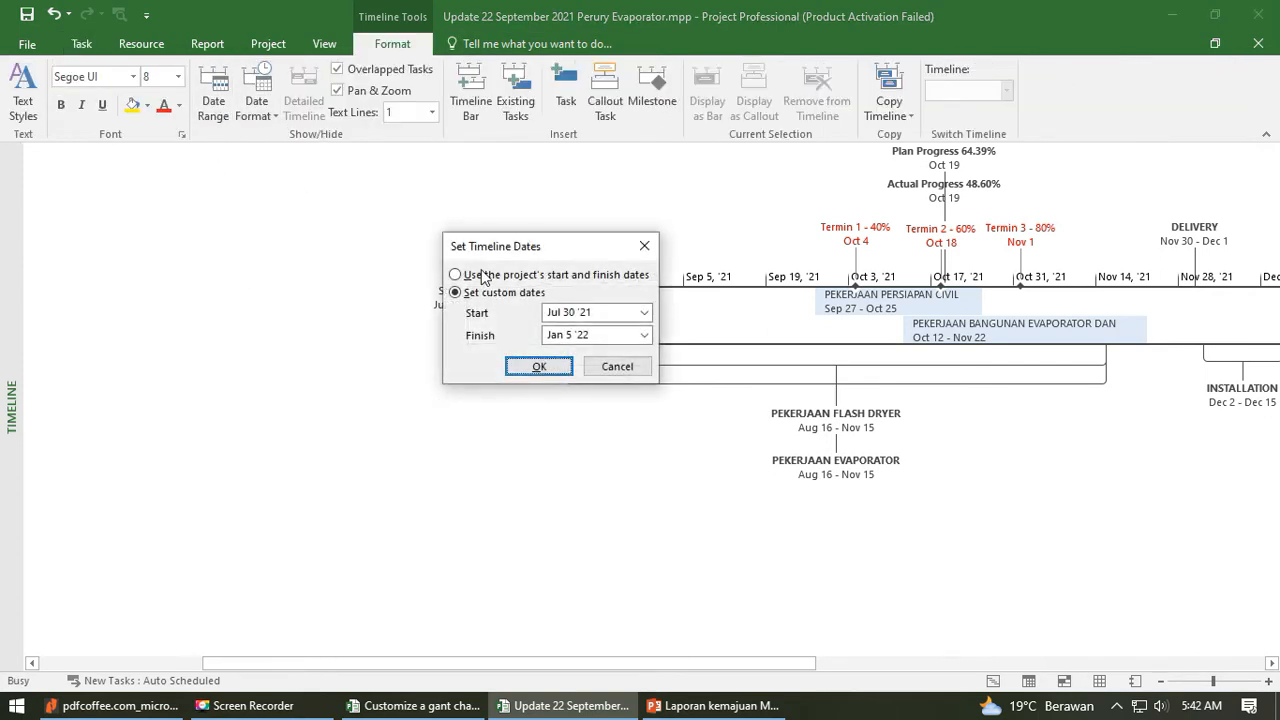
{"action": "left_click", "coordinate": [643, 246]}
- Set the Perury Evaporator timeline to use the project's start and finish dates and examine its full span
{"action": "left_click_drag", "start_coordinate": [737, 663], "coordinate": [914, 664]}
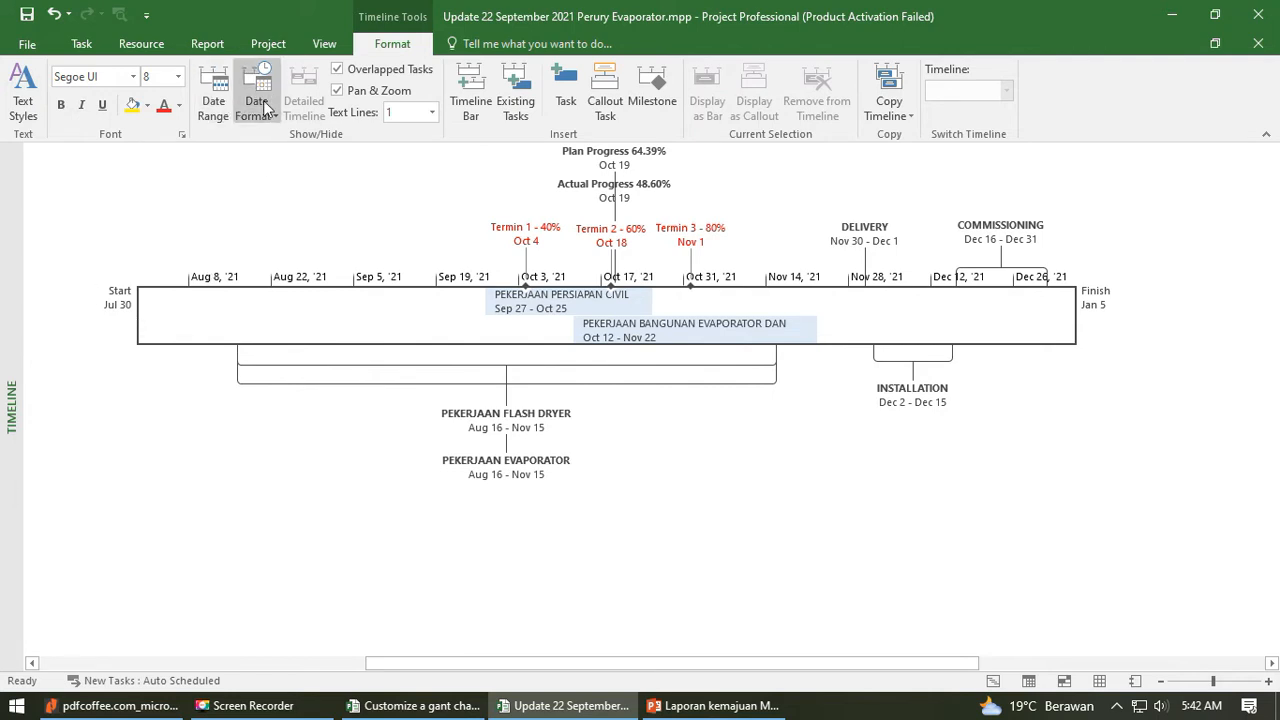
{"action": "left_click", "coordinate": [213, 100]}
{"action": "left_click", "coordinate": [500, 274]}
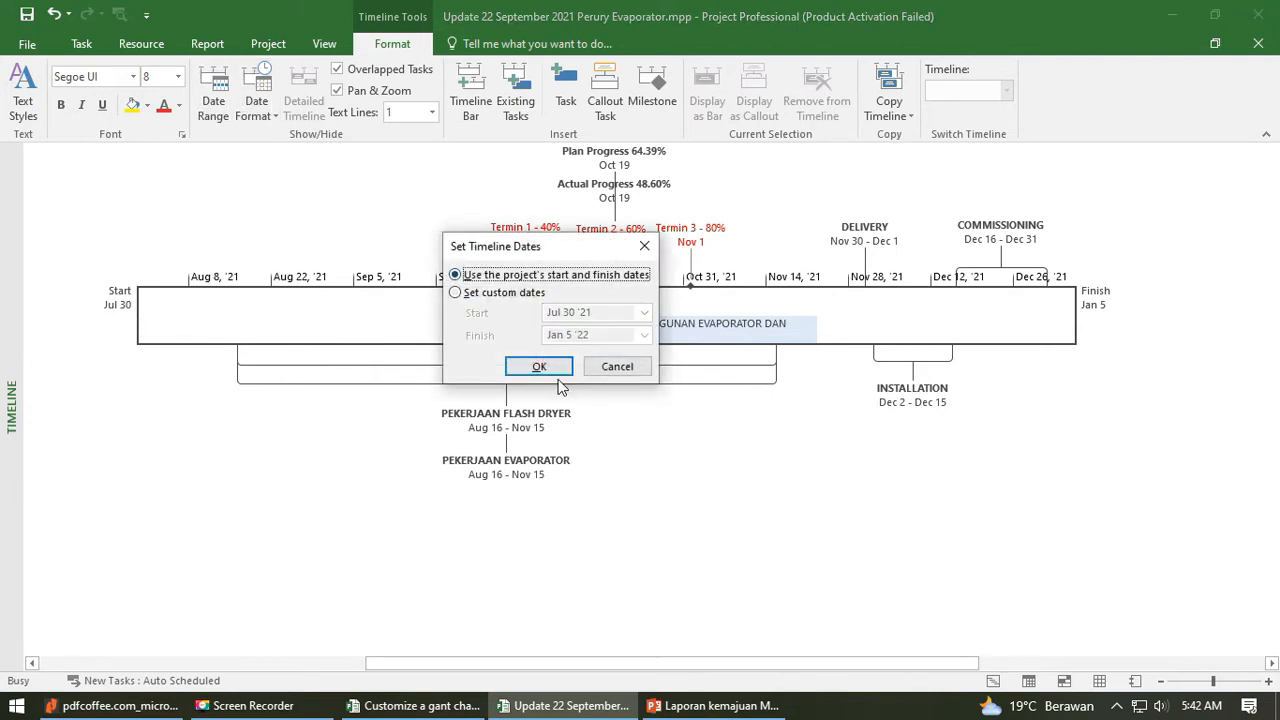
{"action": "left_click", "coordinate": [539, 366]}
{"action": "left_click_drag", "start_coordinate": [953, 663], "coordinate": [711, 663]}
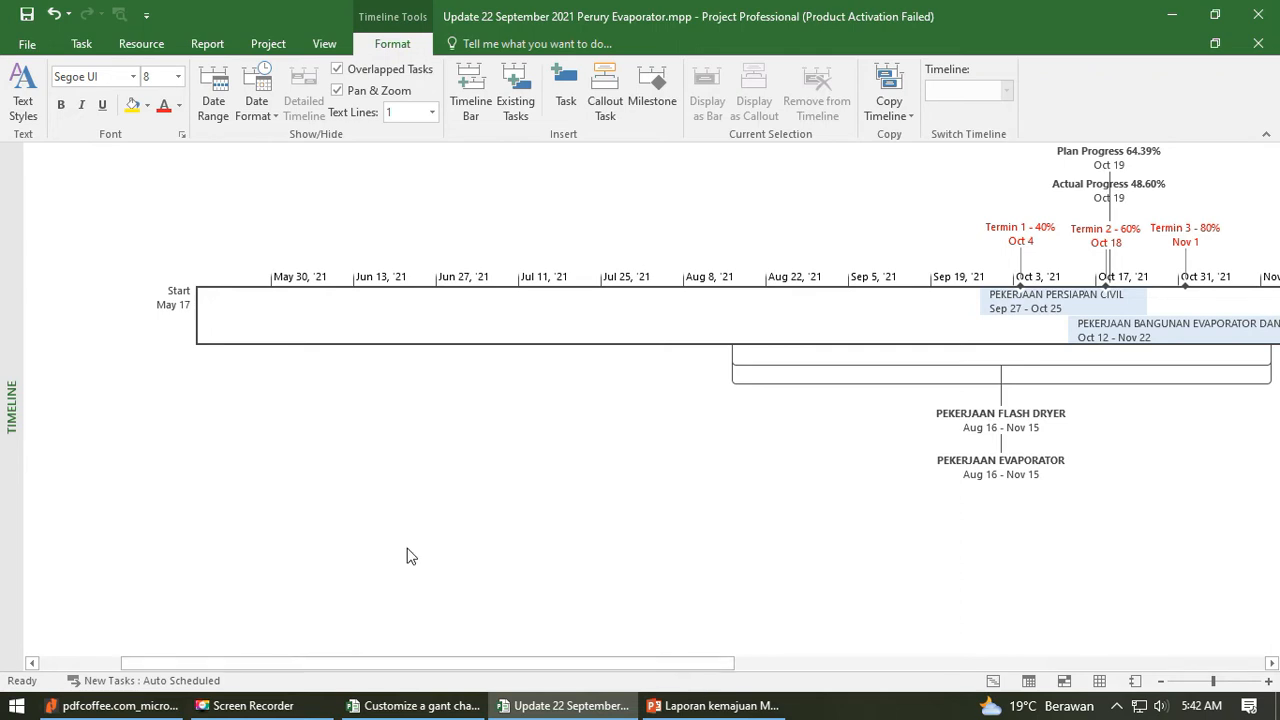
{"action": "left_click_drag", "start_coordinate": [705, 663], "coordinate": [900, 677]}
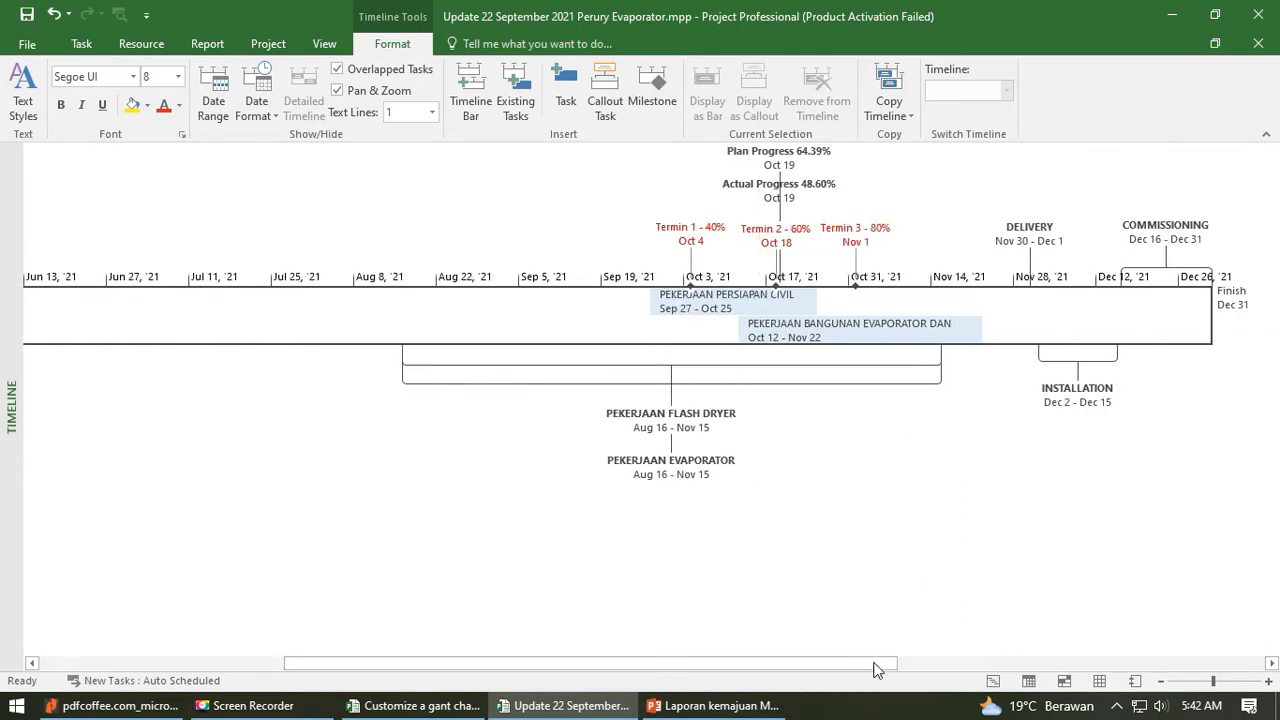
{"action": "left_click_drag", "start_coordinate": [882, 658], "coordinate": [923, 661]}
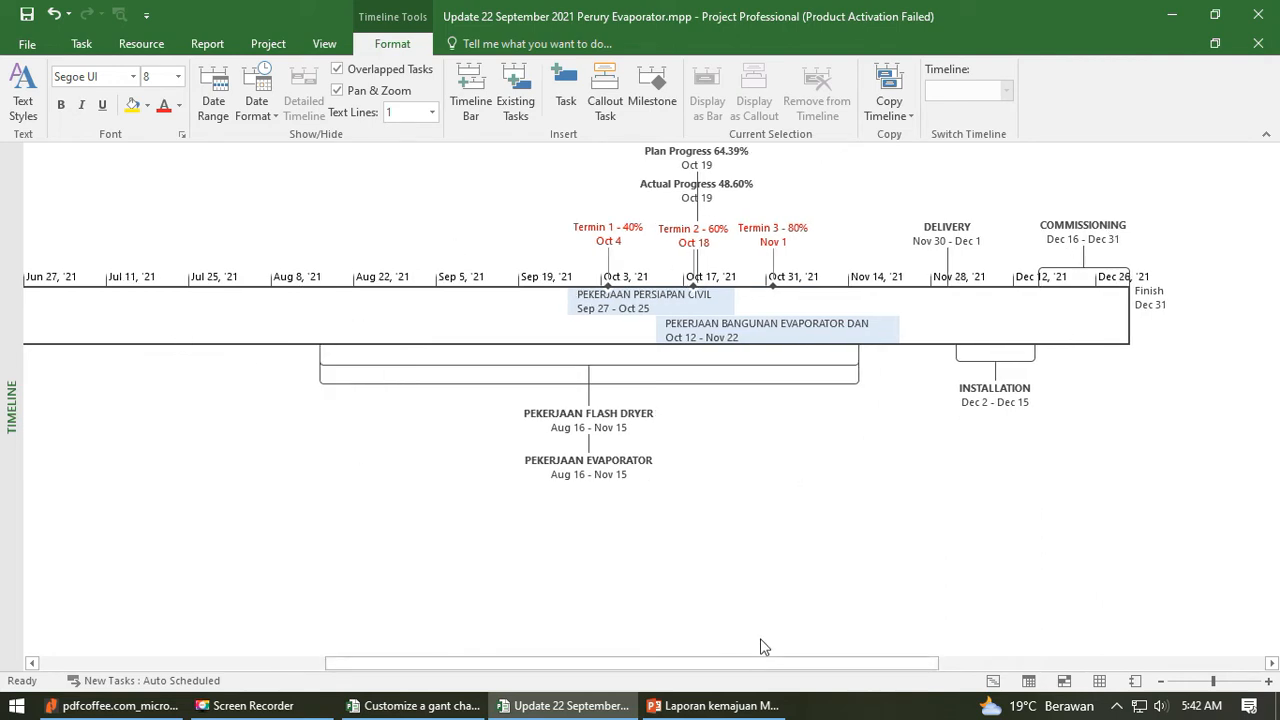
- Switch the Perury Evaporator timeline's date range to custom dates with Jul 30 '21 as the start
{"action": "left_click_drag", "start_coordinate": [760, 663], "coordinate": [636, 663]}
{"action": "left_click", "coordinate": [221, 95]}
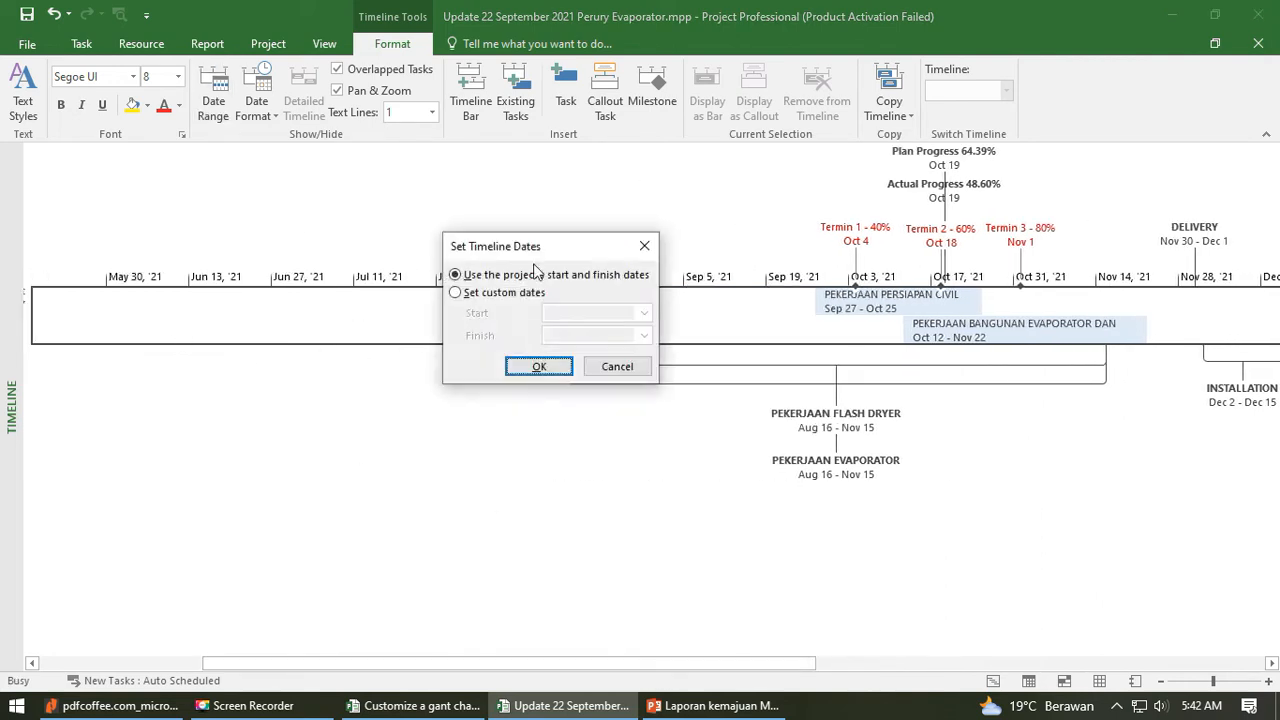
{"action": "left_click", "coordinate": [500, 292]}
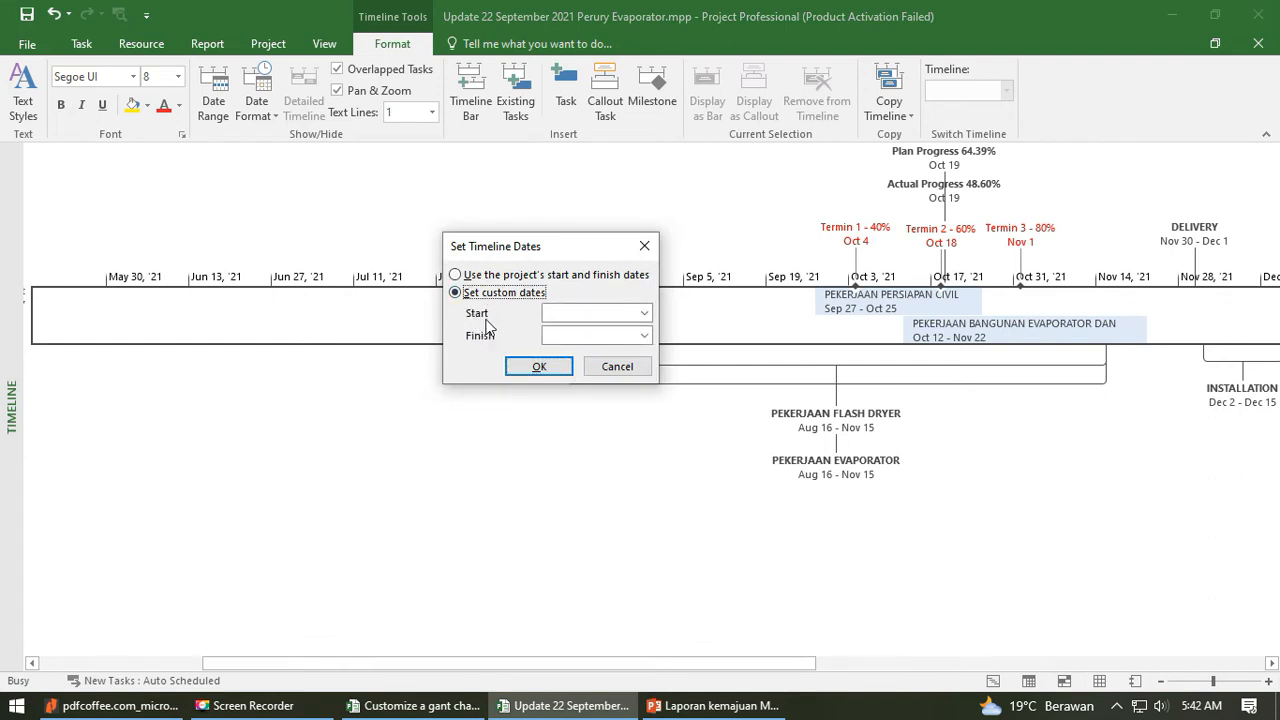
{"action": "left_click", "coordinate": [644, 313]}
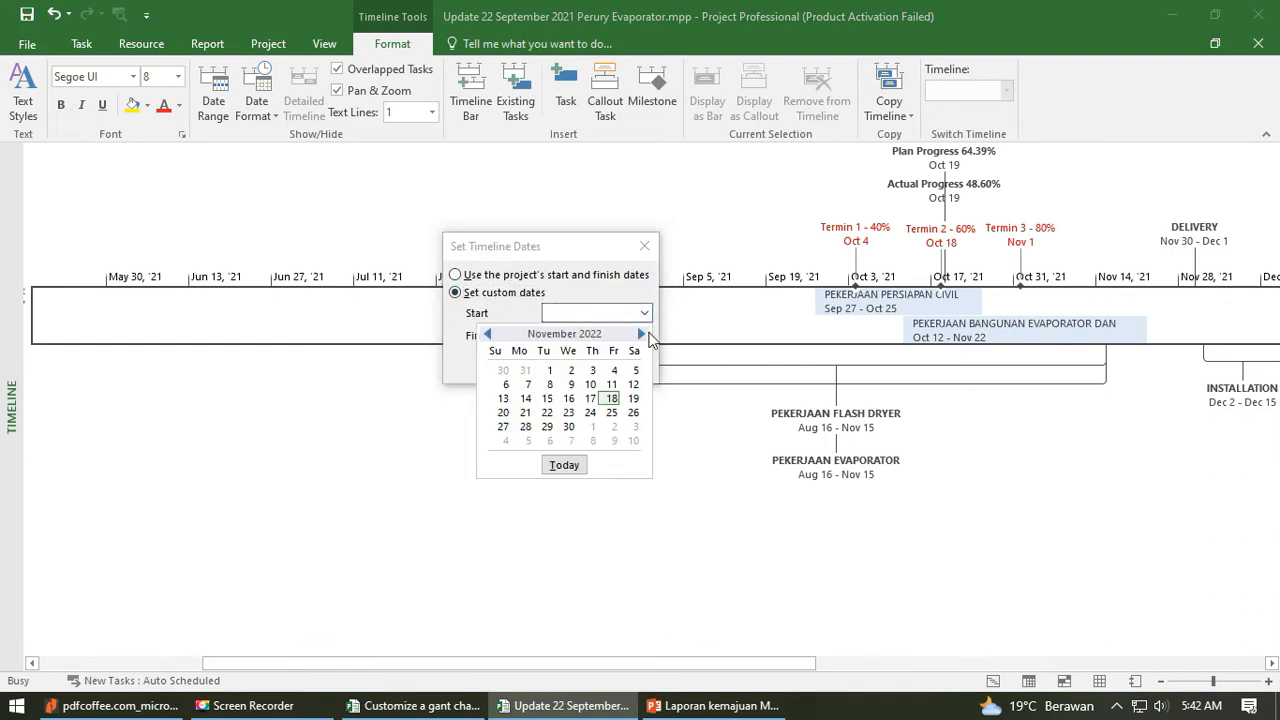
{"action": "left_click", "coordinate": [487, 334]}
{"action": "left_click", "coordinate": [487, 334]}
{"action": "left_click", "coordinate": [487, 334]}
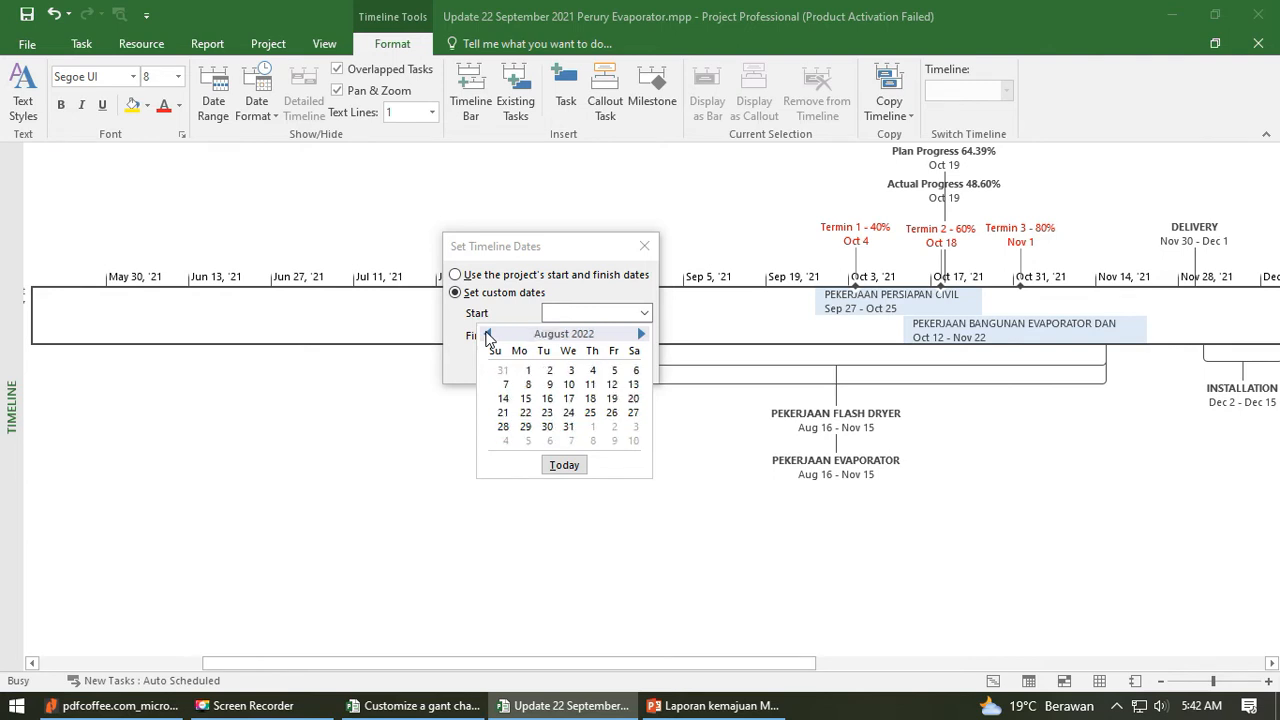
{"action": "left_click", "coordinate": [487, 334]}
{"action": "left_click", "coordinate": [487, 334]}
{"action": "left_click", "coordinate": [487, 334]}
{"action": "left_click", "coordinate": [487, 334]}
{"action": "left_click", "coordinate": [487, 334]}
{"action": "left_click", "coordinate": [487, 334]}
{"action": "left_click", "coordinate": [487, 334]}
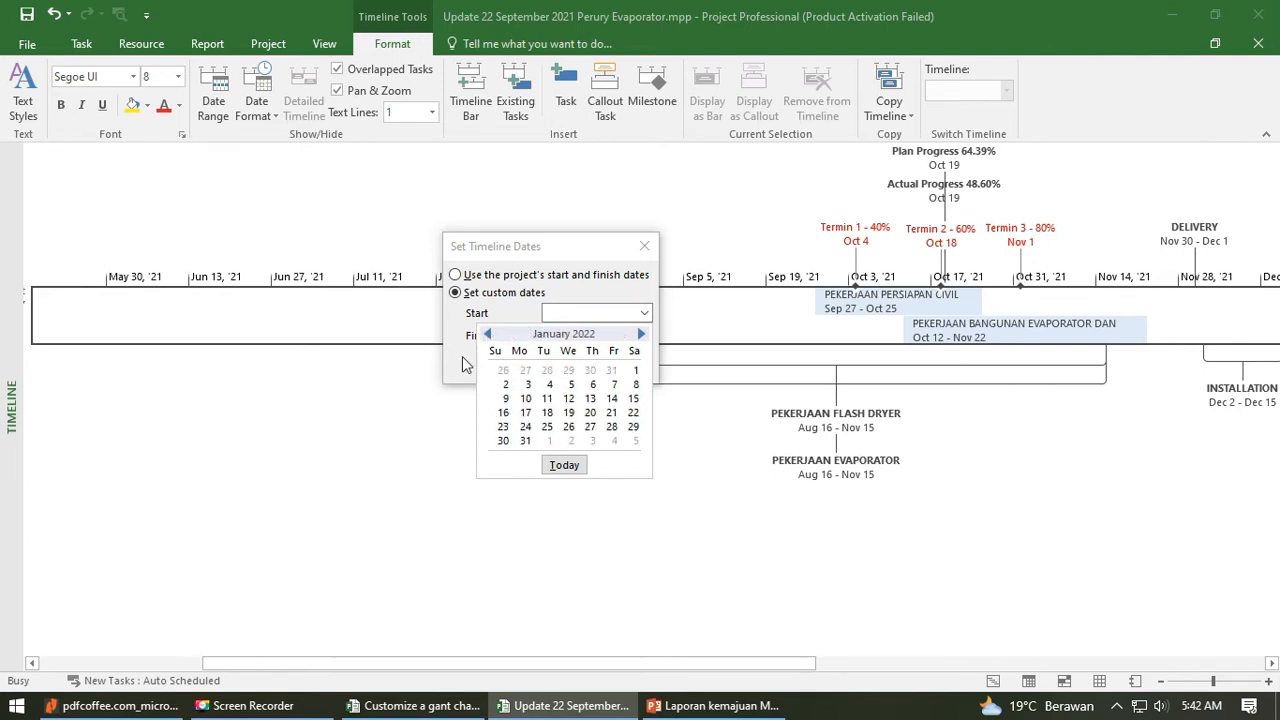
{"action": "left_click", "coordinate": [487, 334]}
{"action": "left_click", "coordinate": [487, 334]}
{"action": "left_click", "coordinate": [487, 334]}
{"action": "left_click", "coordinate": [487, 334]}
{"action": "left_click", "coordinate": [487, 334]}
{"action": "left_click", "coordinate": [487, 334]}
{"action": "left_click", "coordinate": [487, 334]}
{"action": "left_click", "coordinate": [487, 334]}
{"action": "left_click", "coordinate": [641, 334]}
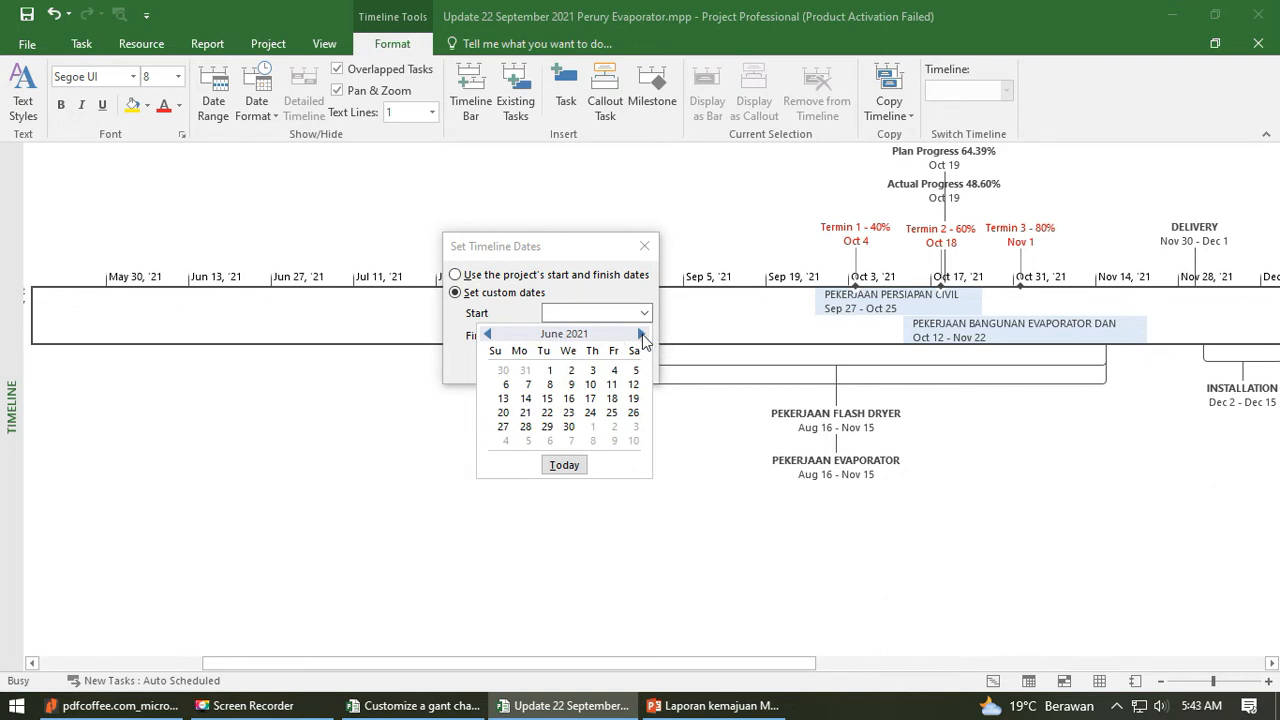
{"action": "left_click", "coordinate": [641, 334]}
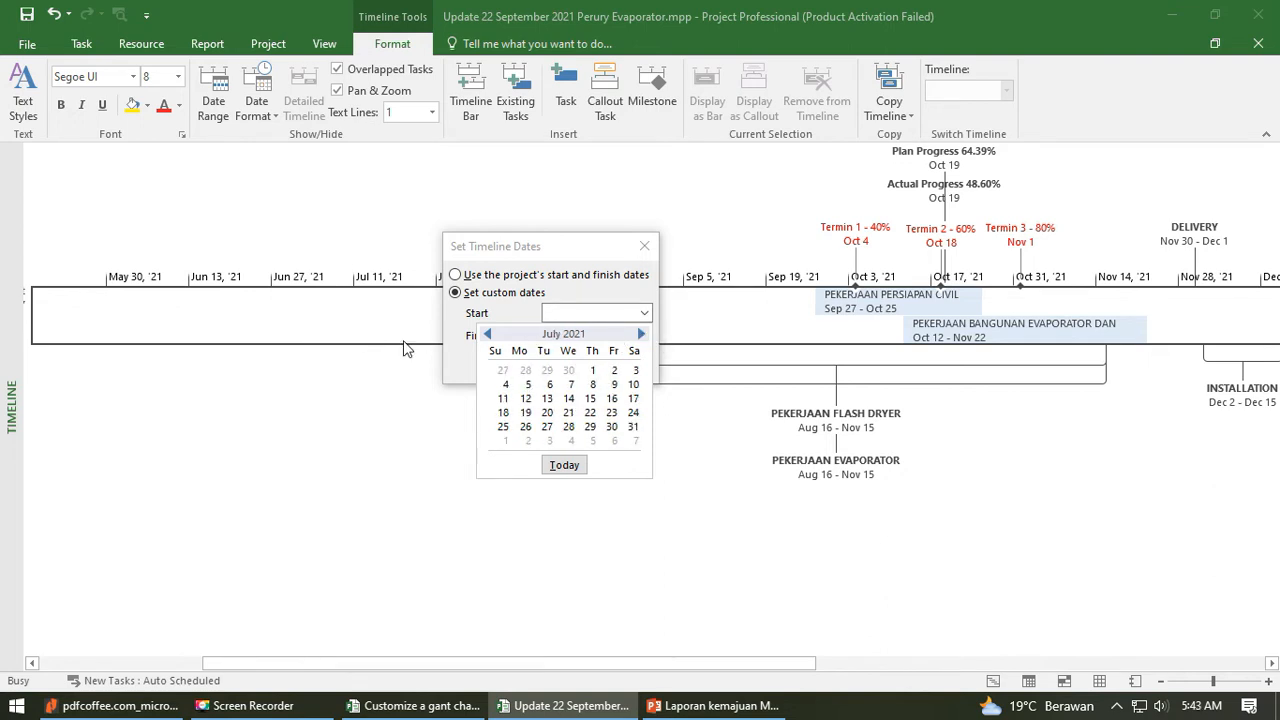
{"action": "left_click", "coordinate": [611, 426]}
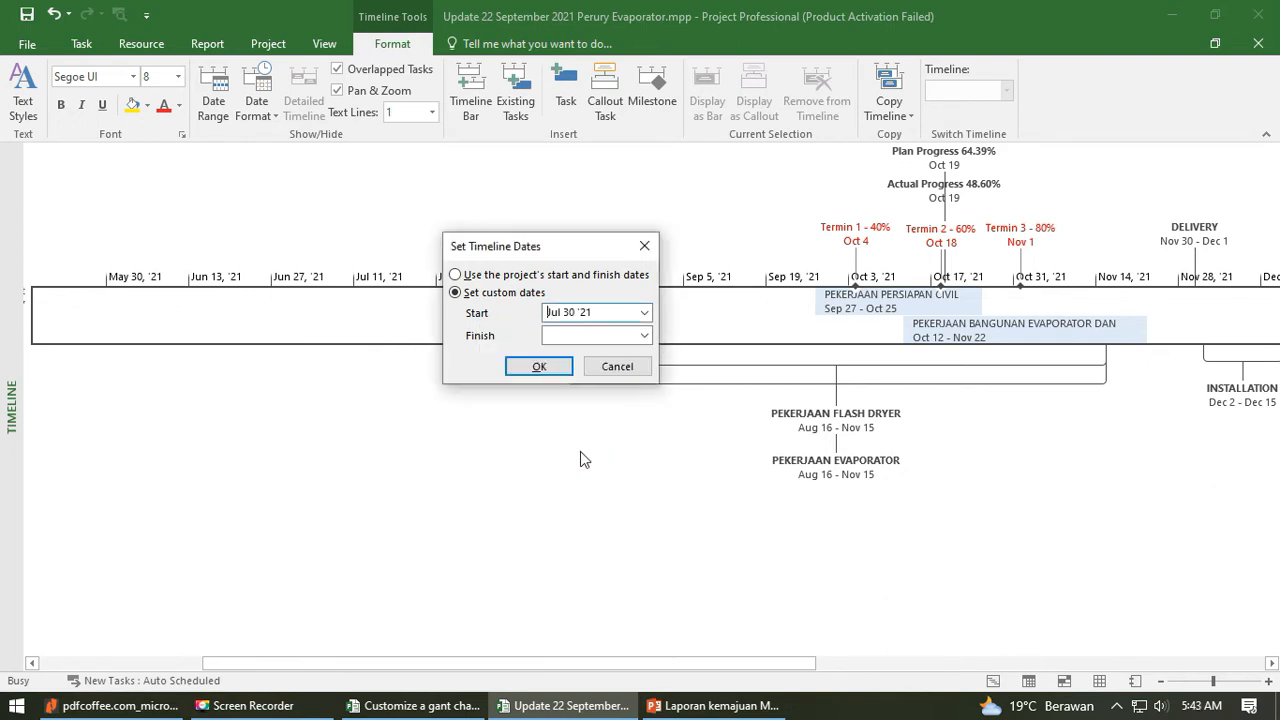
- Set the Perury Evaporator timeline's custom finish date to Jan 5 '22 and apply the range
{"action": "left_click", "coordinate": [644, 335]}
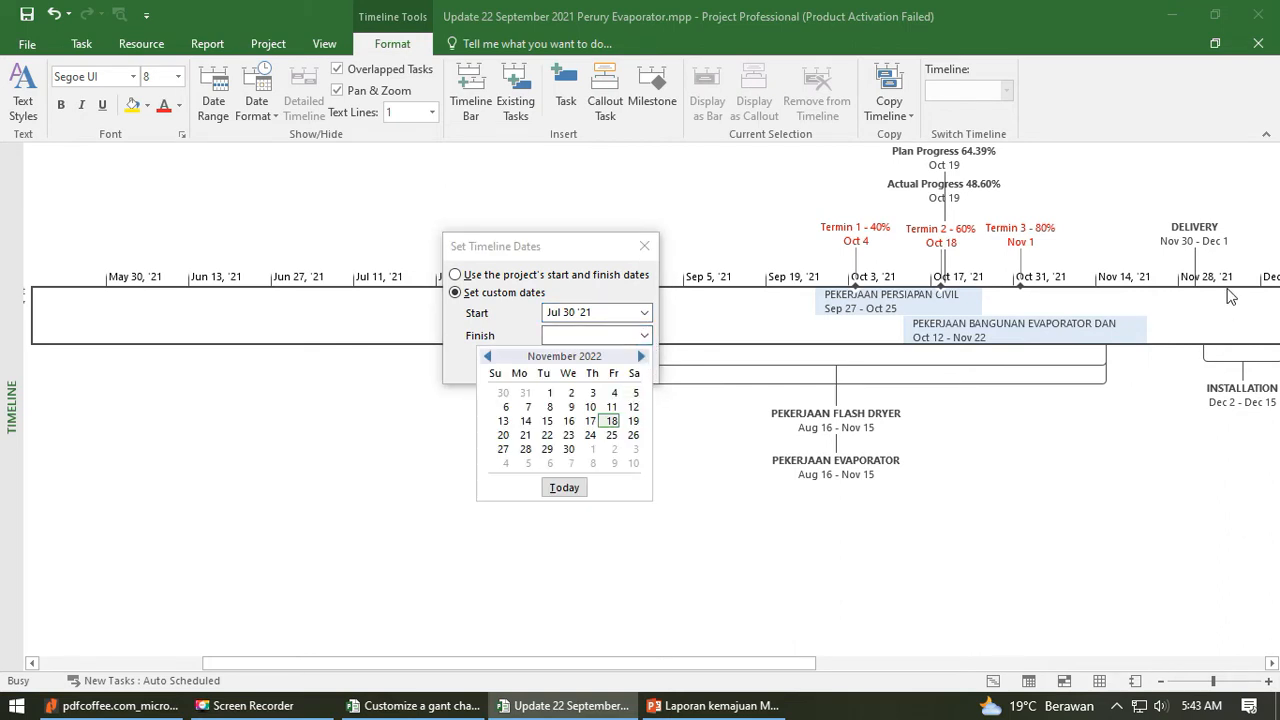
{"action": "left_click", "coordinate": [487, 356]}
{"action": "left_click", "coordinate": [487, 356]}
{"action": "left_click", "coordinate": [487, 356]}
{"action": "left_click", "coordinate": [487, 356]}
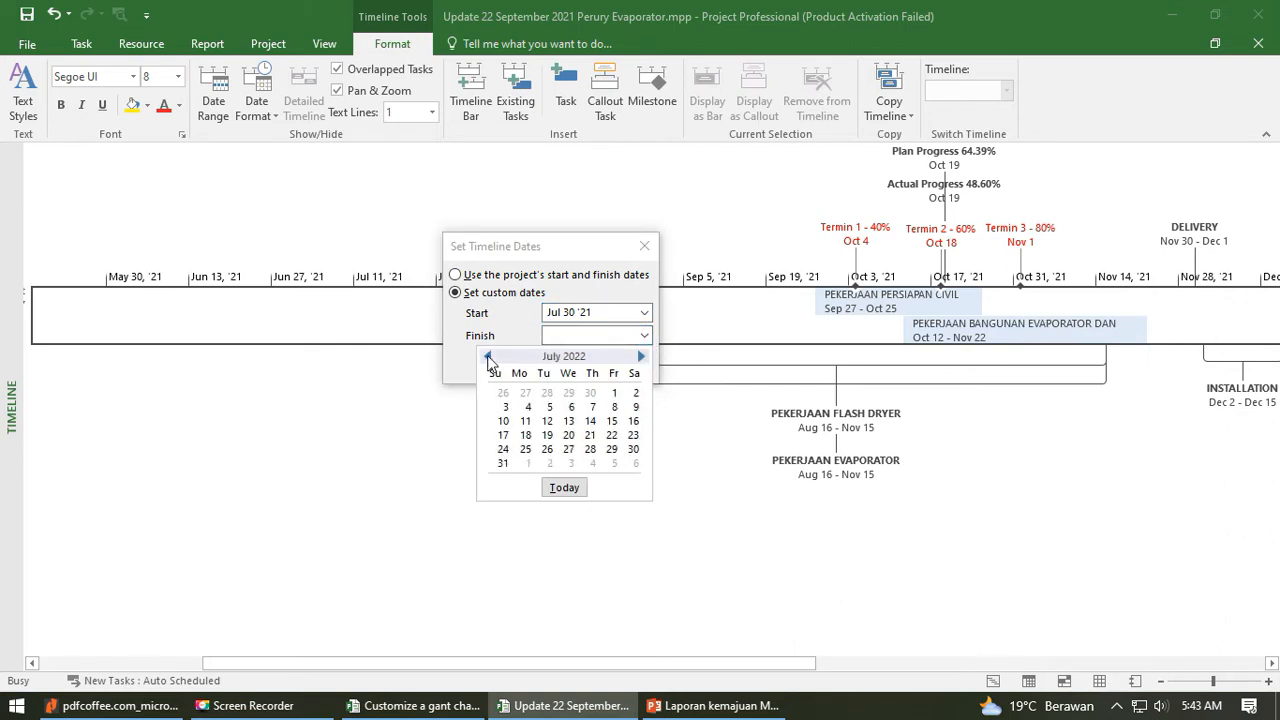
{"action": "left_click", "coordinate": [487, 356]}
{"action": "left_click", "coordinate": [487, 356]}
{"action": "left_click", "coordinate": [487, 356]}
{"action": "left_click", "coordinate": [487, 356]}
{"action": "left_click", "coordinate": [487, 356]}
{"action": "left_click", "coordinate": [487, 356]}
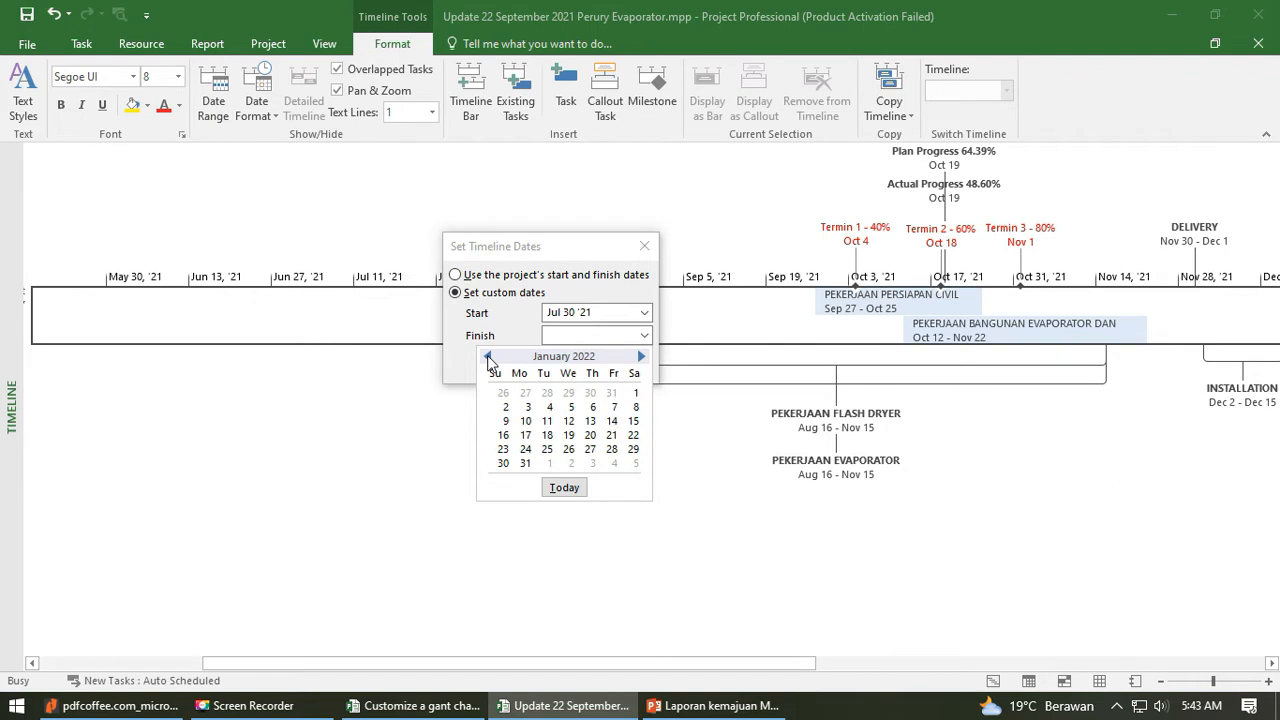
{"action": "left_click", "coordinate": [566, 421]}
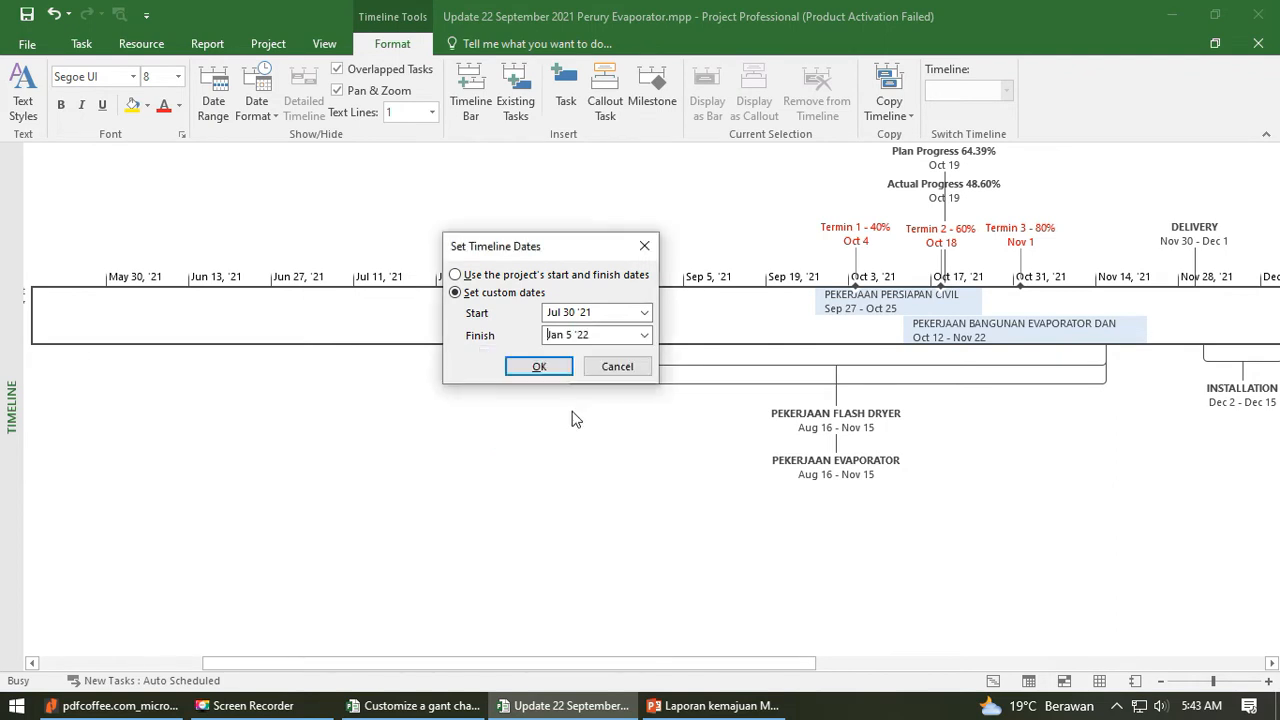
{"action": "left_click", "coordinate": [540, 369]}
{"action": "left_click_drag", "start_coordinate": [699, 662], "coordinate": [908, 655]}
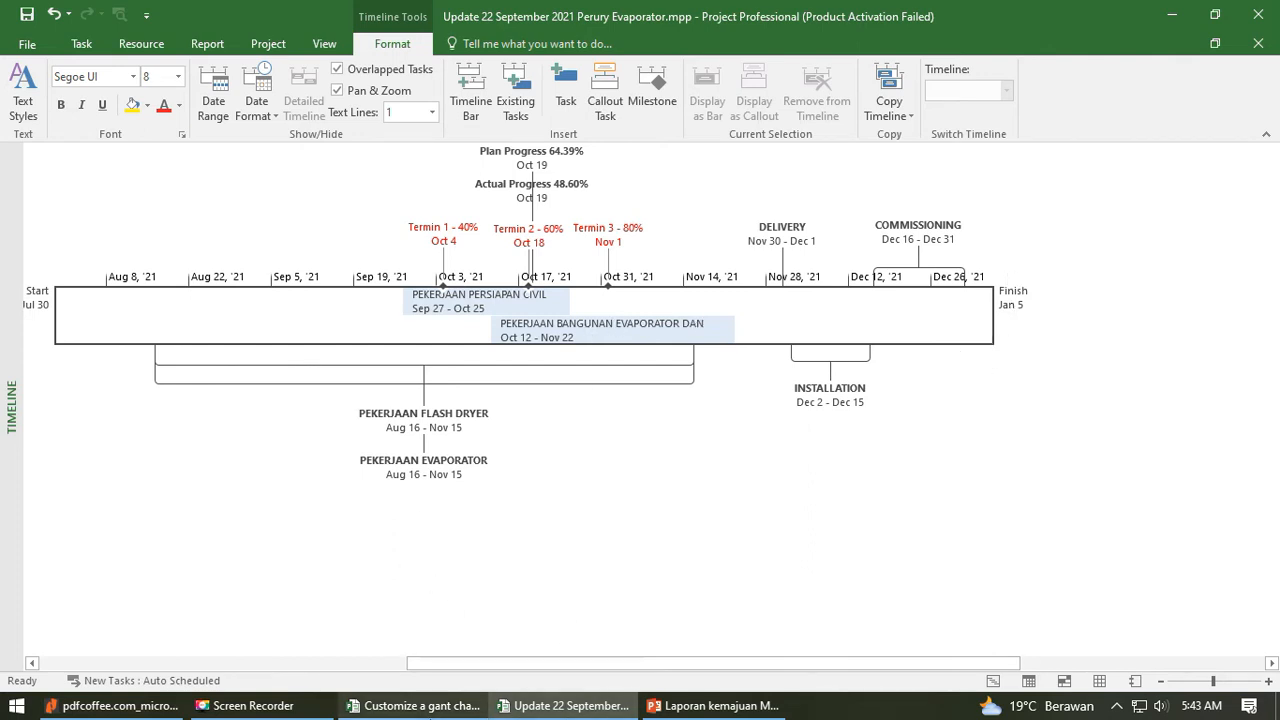
- Open the Fabrication Schedule CSTS incinerator project from the desktop and inspect its timeline bar's date range without changing it
{"action": "left_click", "coordinate": [1172, 16]}
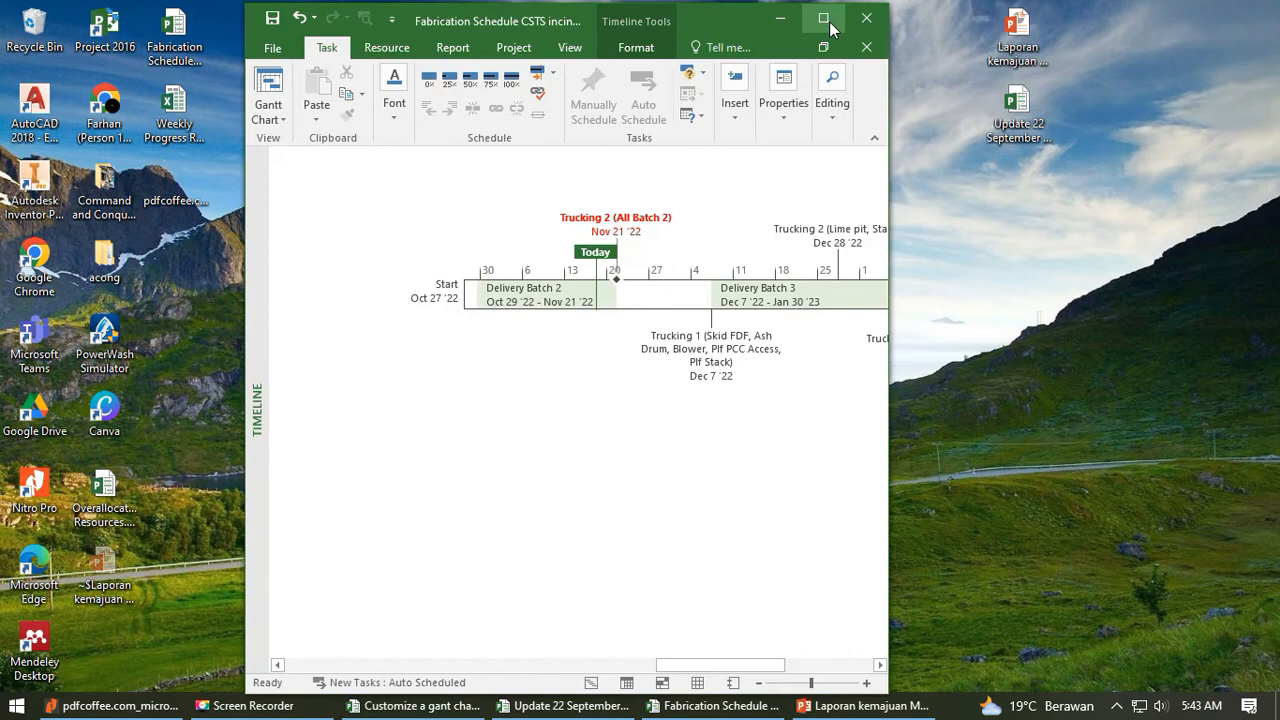
{"action": "left_click", "coordinate": [829, 26]}
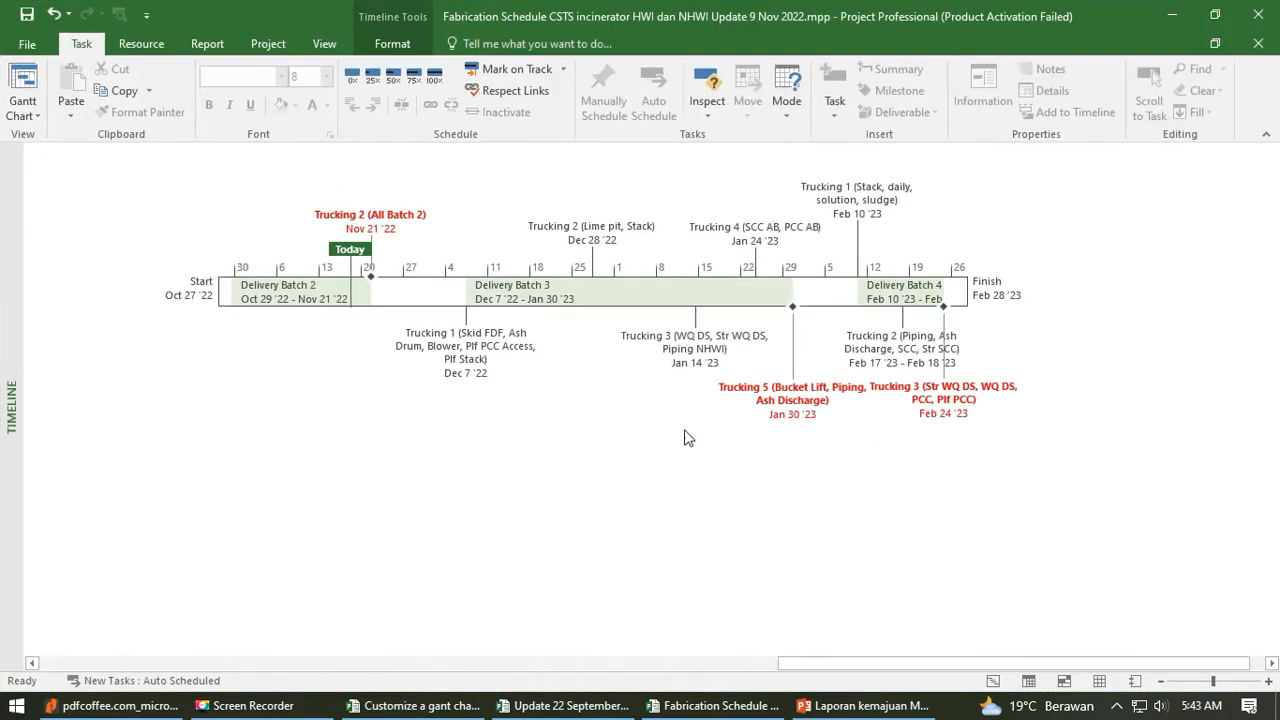
{"action": "left_click", "coordinate": [398, 46]}
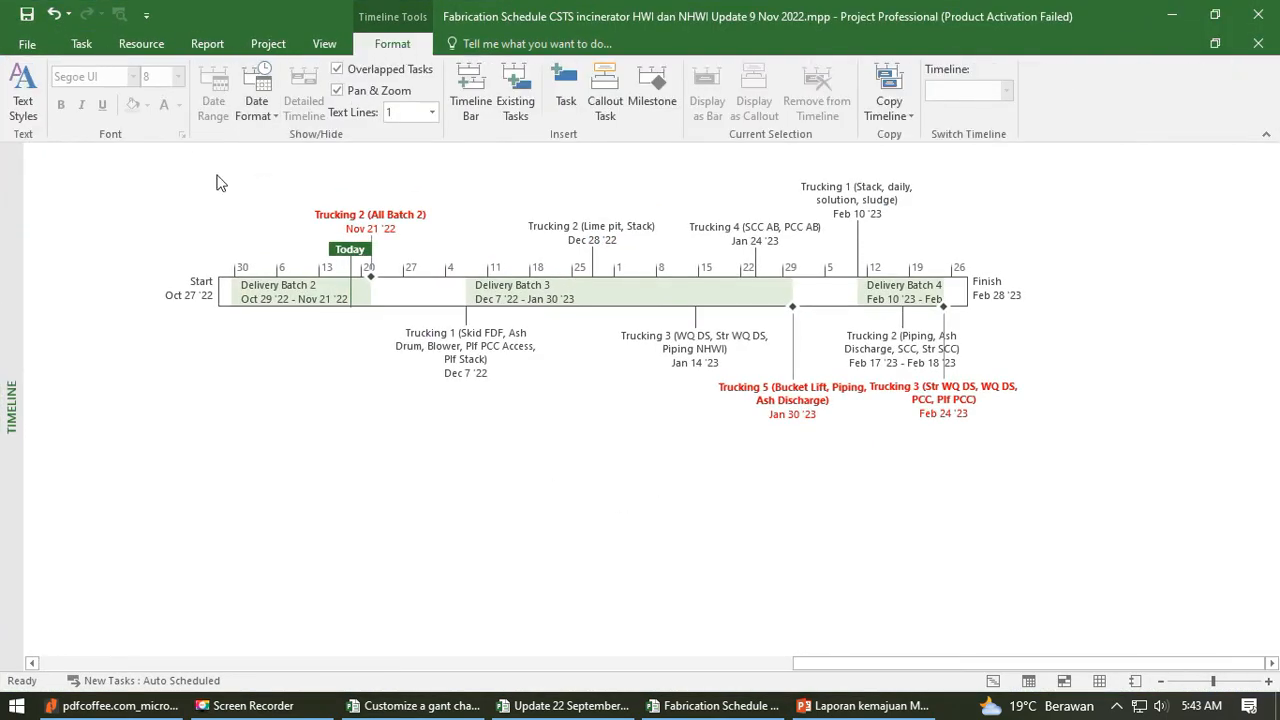
{"action": "left_click", "coordinate": [418, 290]}
{"action": "left_click", "coordinate": [213, 100]}
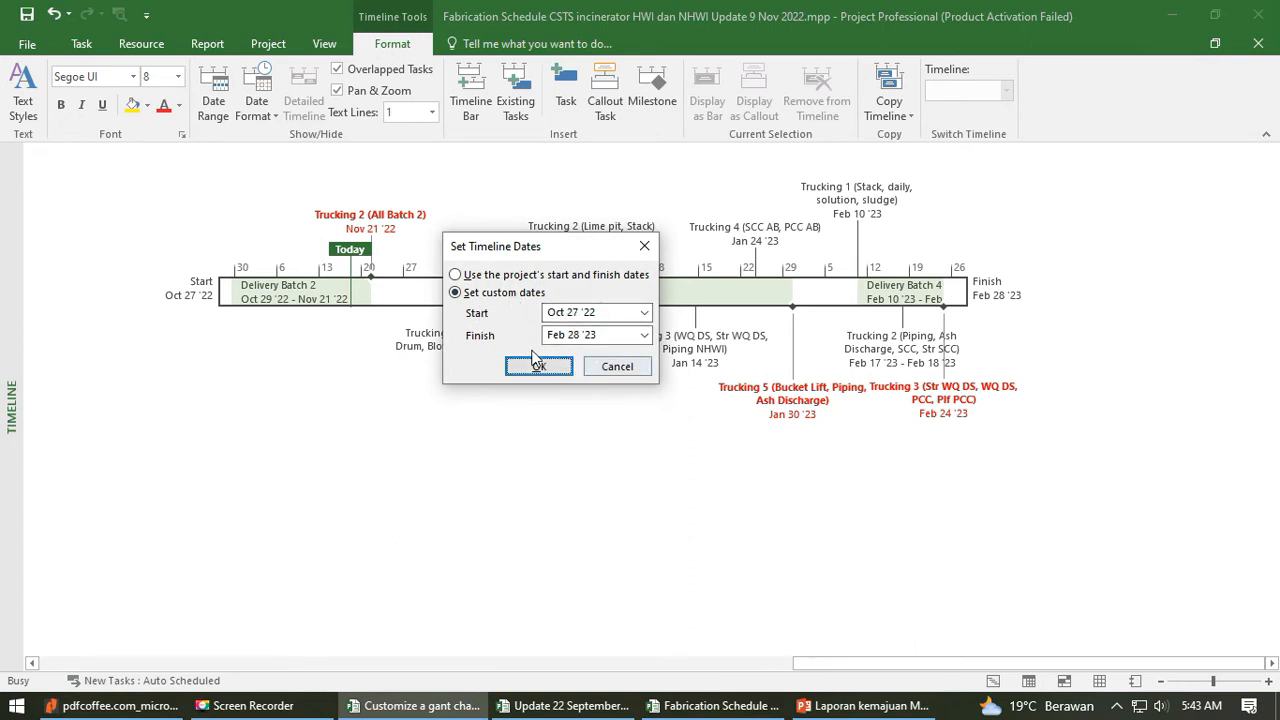
{"action": "left_click", "coordinate": [643, 248]}
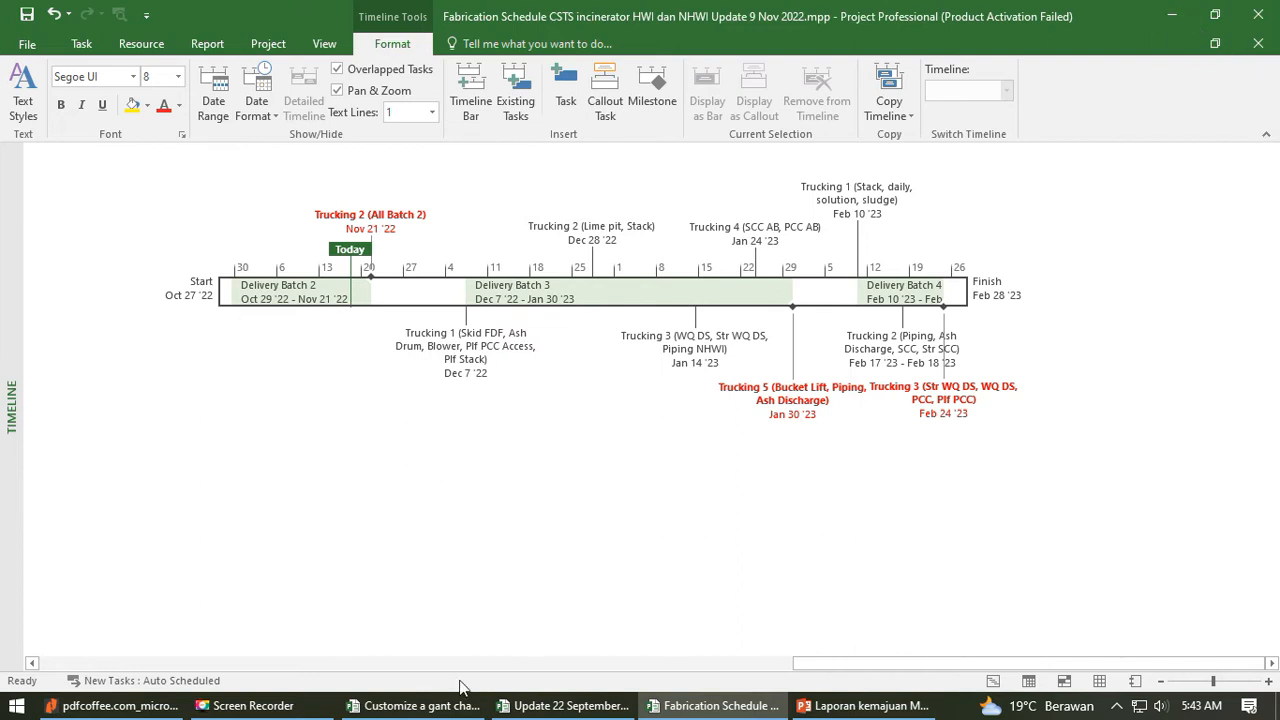
- Switch back to the Customize a gant chart project and inspect its timeline date range settings without changing them
{"action": "left_click", "coordinate": [440, 705]}
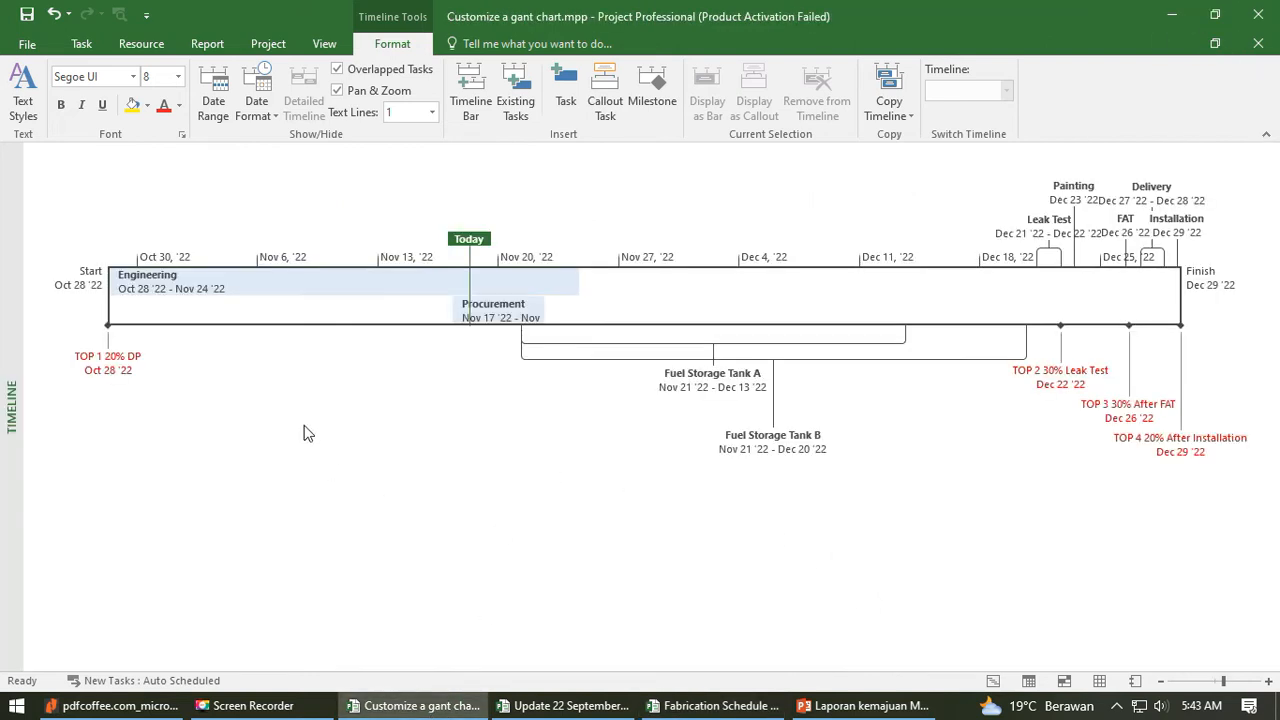
{"action": "left_click", "coordinate": [213, 102]}
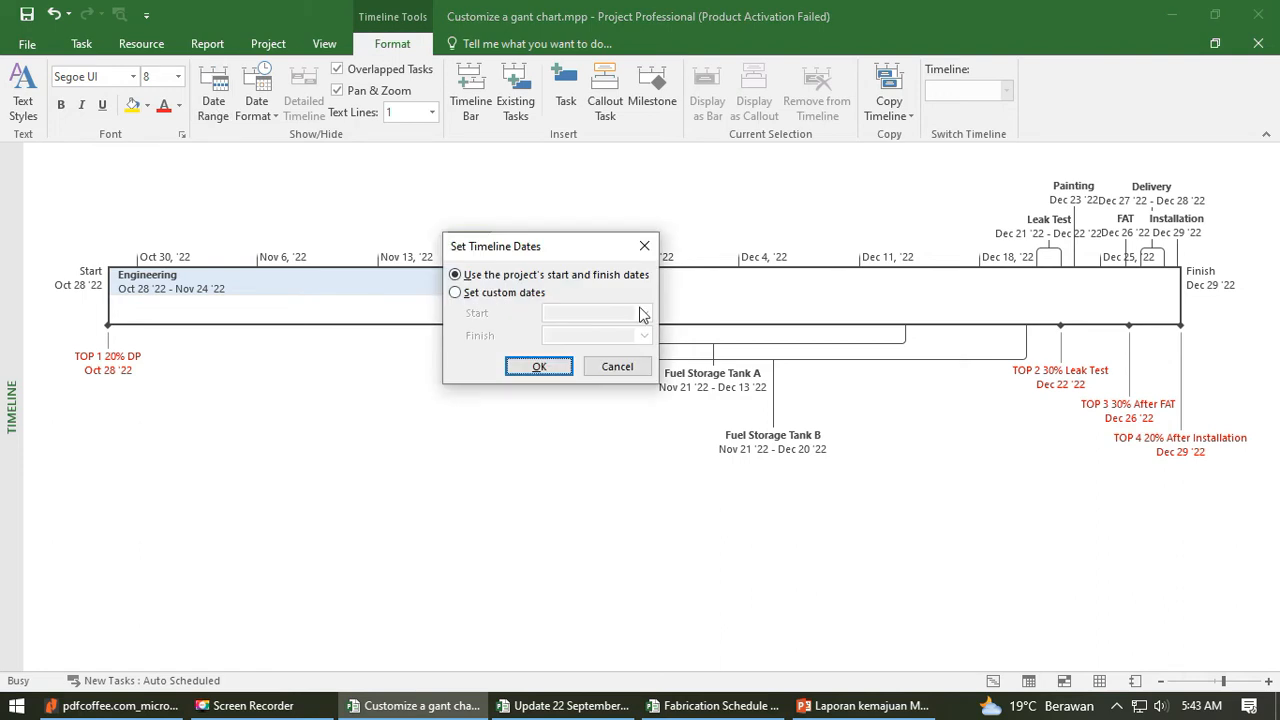
{"action": "left_click_drag", "start_coordinate": [591, 257], "coordinate": [392, 497]}
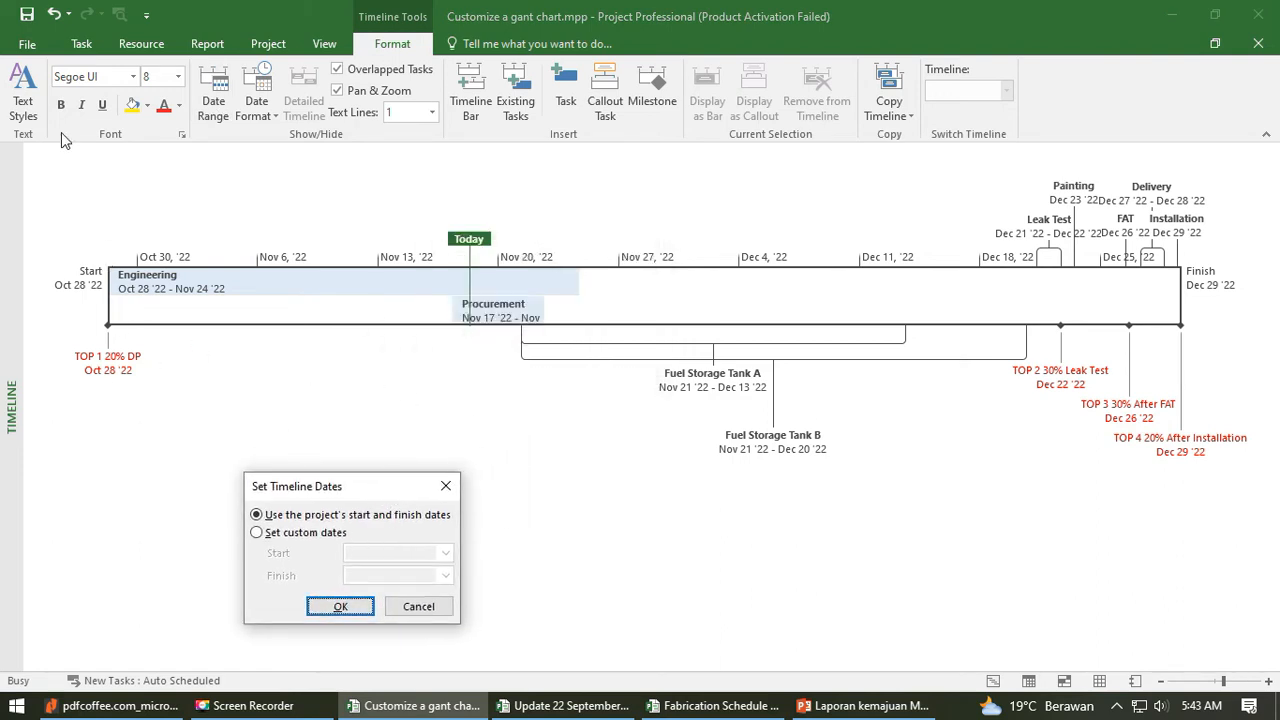
{"action": "left_click", "coordinate": [445, 486]}
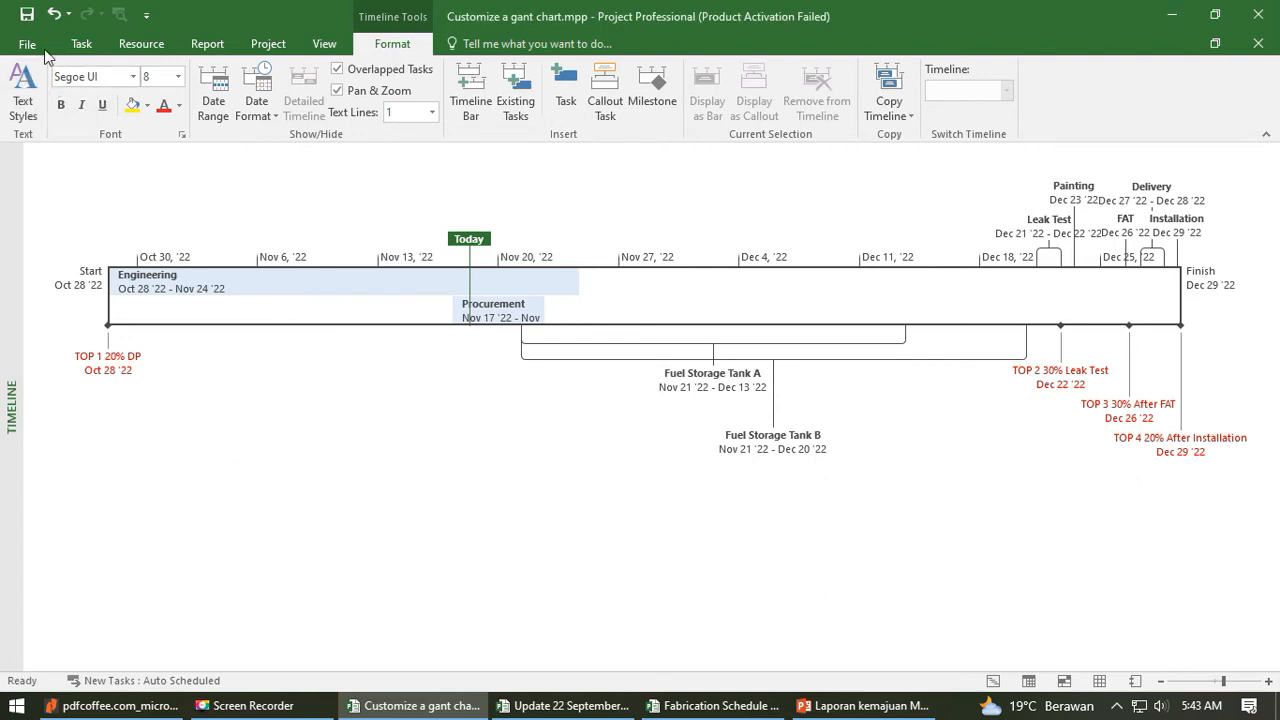
- Review the storage tank task list and its start and finish dates in Gantt Chart view
{"action": "left_click", "coordinate": [80, 44]}
{"action": "left_click", "coordinate": [22, 92]}
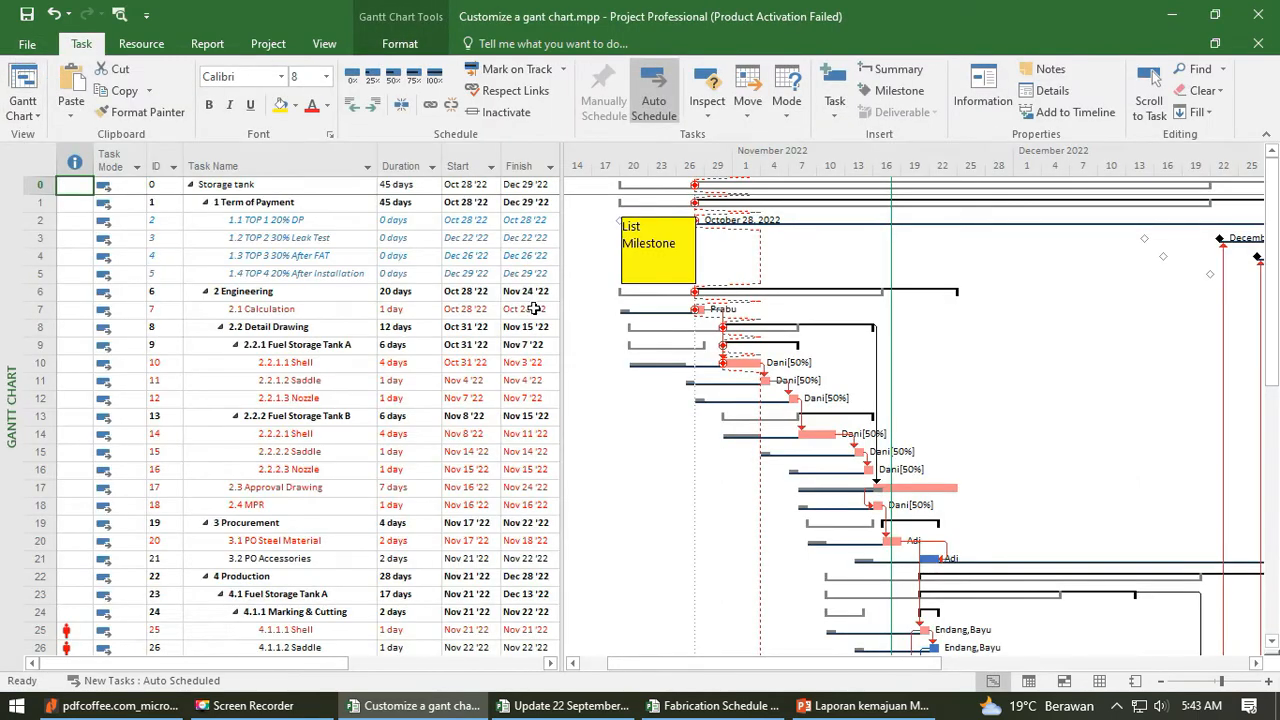
{"action": "left_click_drag", "start_coordinate": [1274, 205], "coordinate": [1274, 455]}
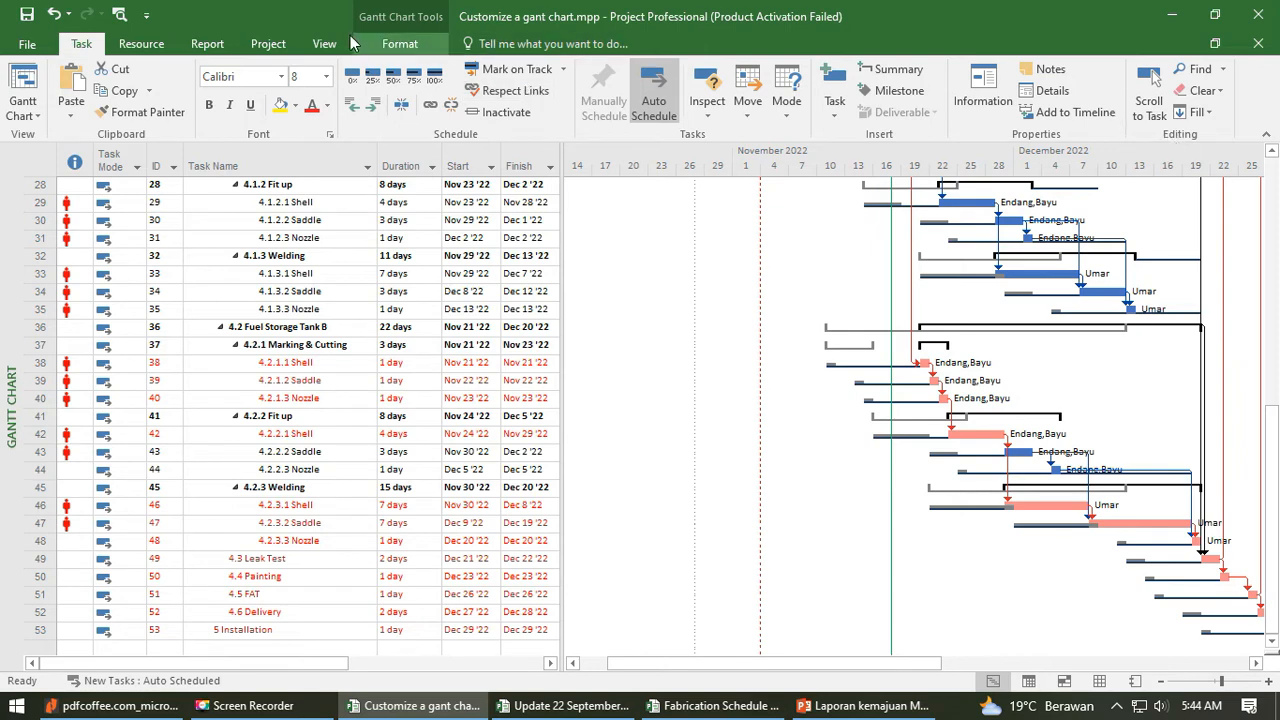
- Hide the project summary task and all summary tasks to review the remaining detail tasks, and show the summaries again
{"action": "left_click", "coordinate": [322, 44]}
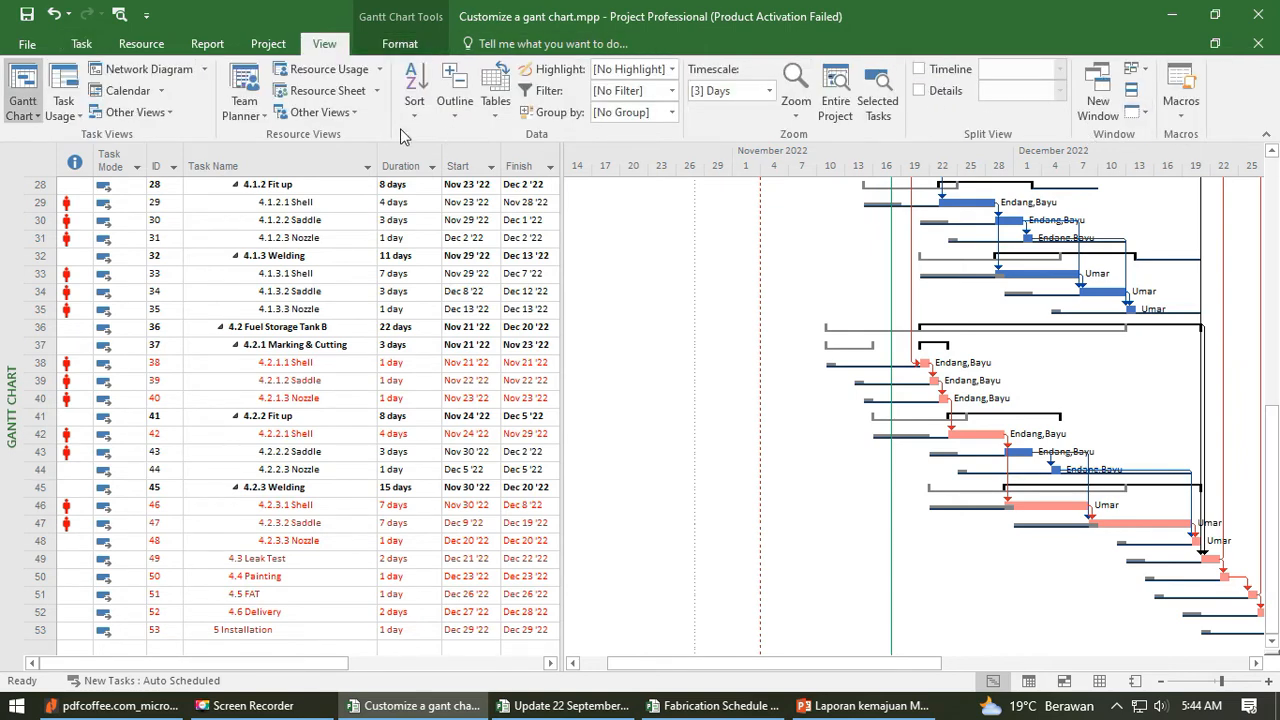
{"action": "left_click", "coordinate": [416, 46]}
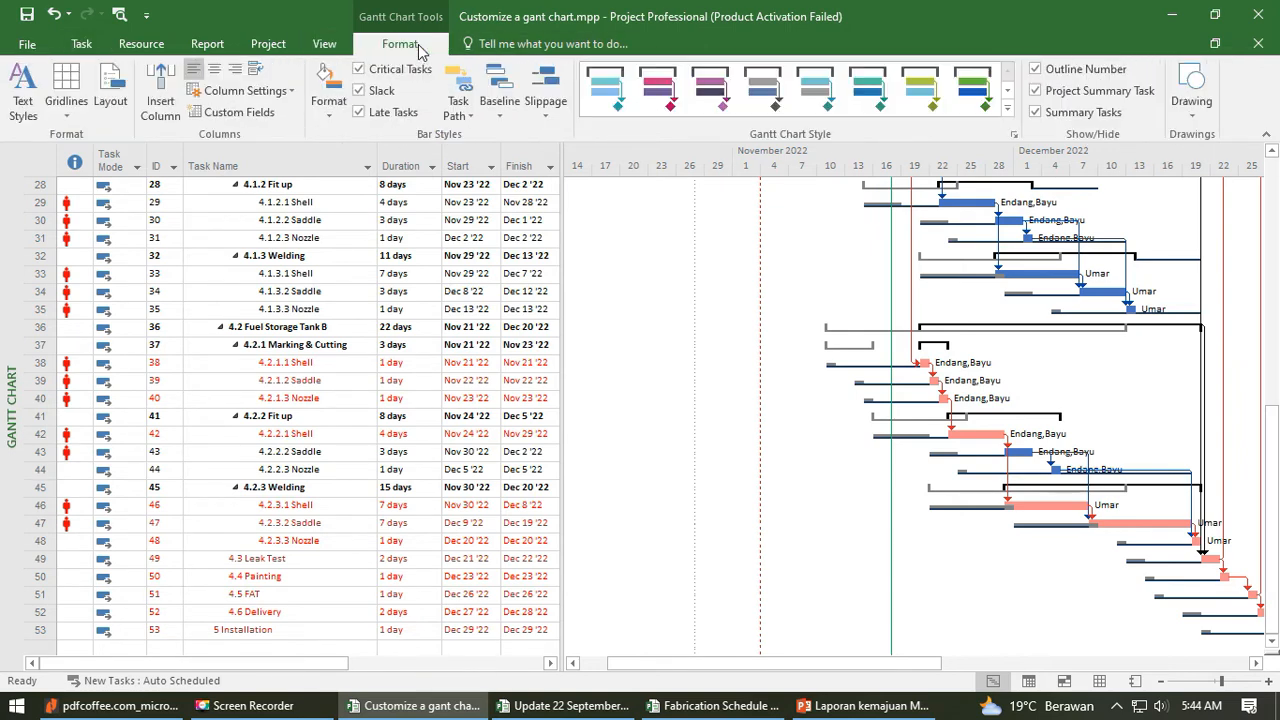
{"action": "left_click", "coordinate": [1107, 97]}
{"action": "left_click", "coordinate": [1082, 115]}
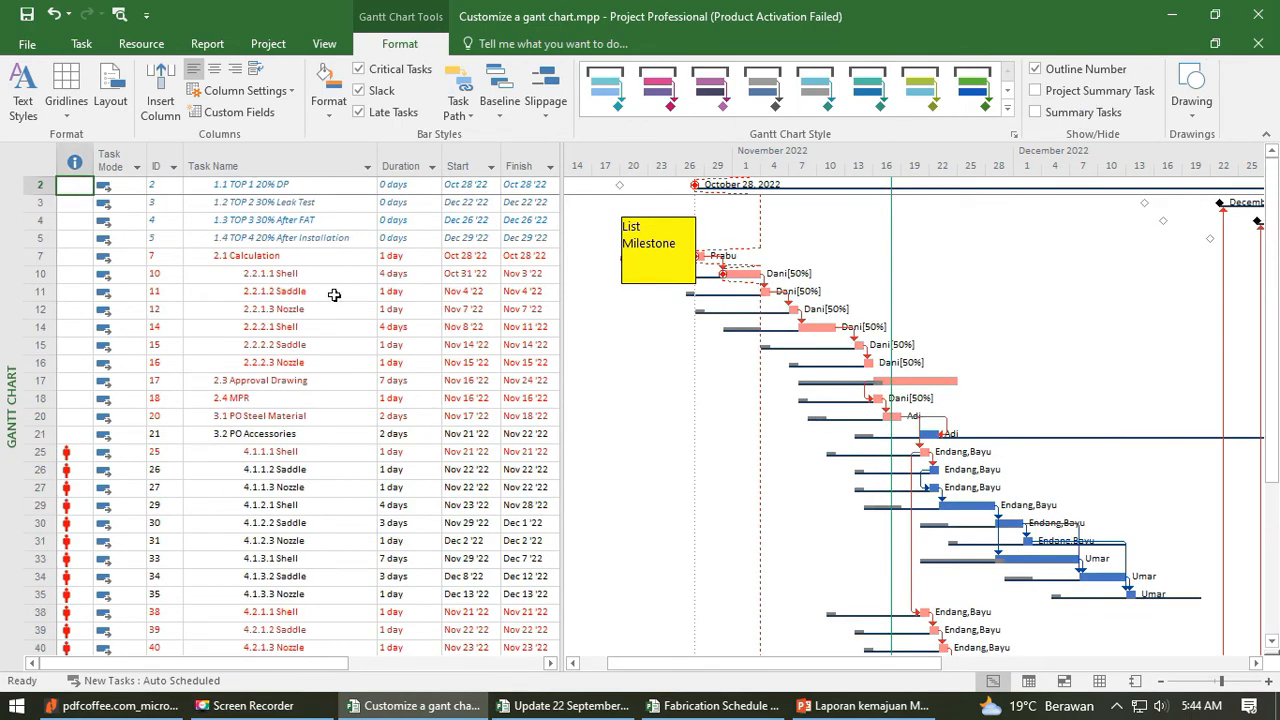
{"action": "scroll", "coordinate": [236, 273], "scroll_direction": "down", "scroll_amount": 10}
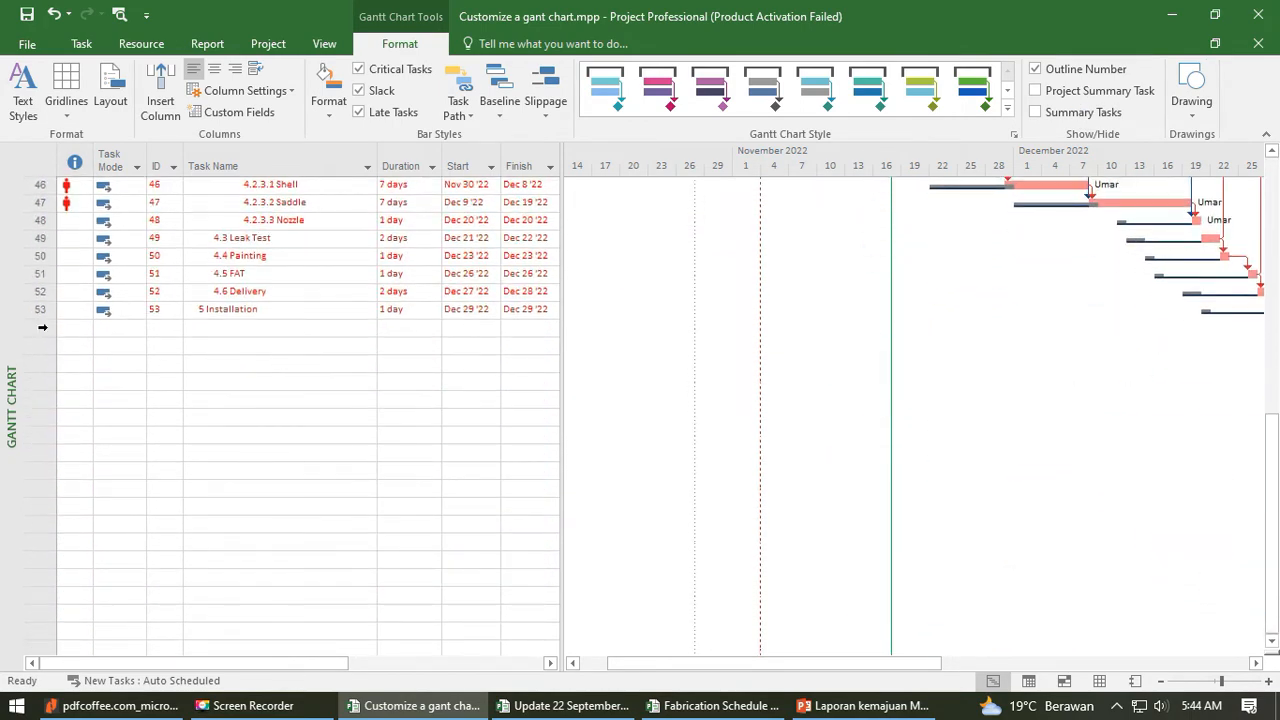
{"action": "scroll", "coordinate": [83, 329], "scroll_direction": "up", "scroll_amount": 10}
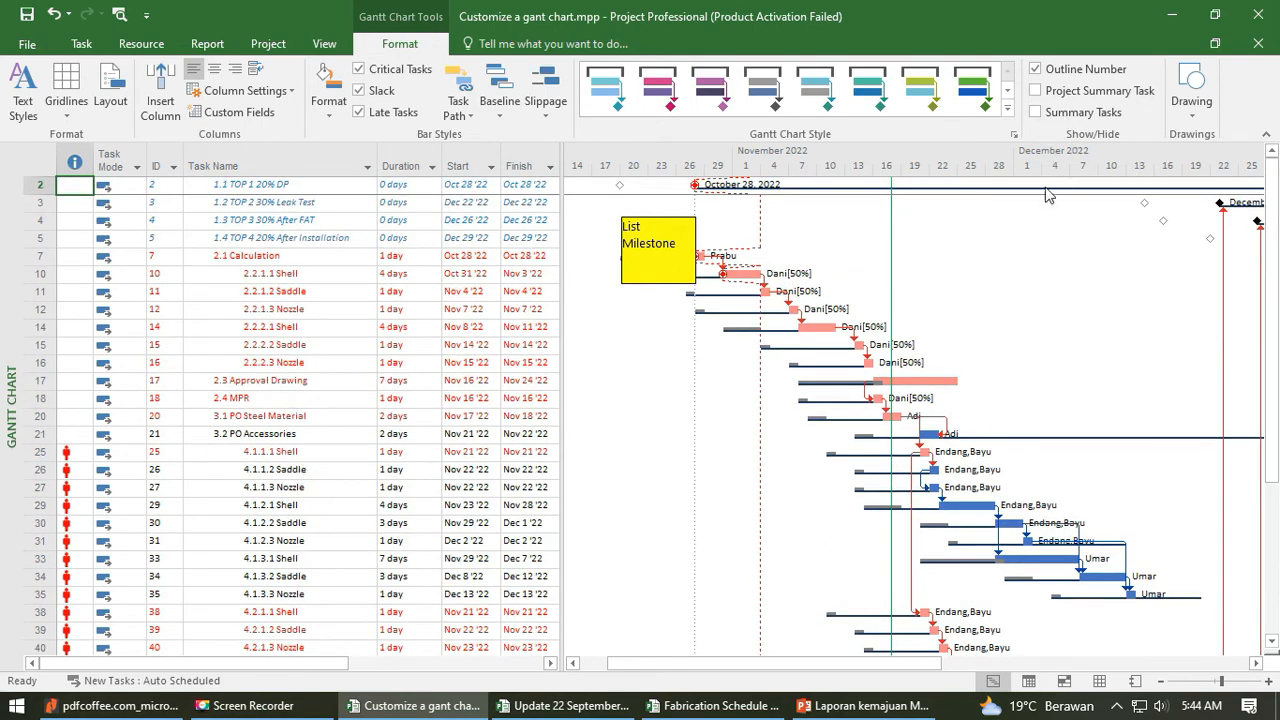
{"action": "scroll", "coordinate": [305, 557], "scroll_direction": "down", "scroll_amount": 5}
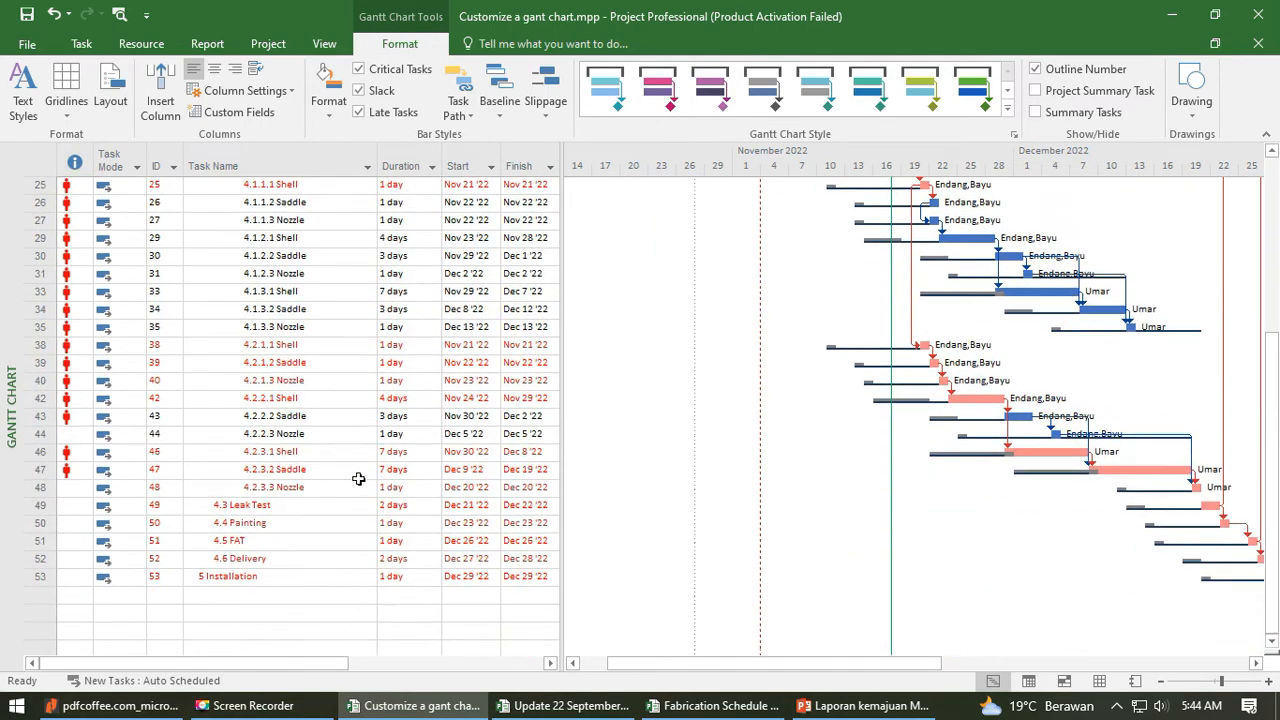
{"action": "scroll", "coordinate": [1083, 237], "scroll_direction": "up", "scroll_amount": 5}
{"action": "left_click", "coordinate": [1073, 92]}
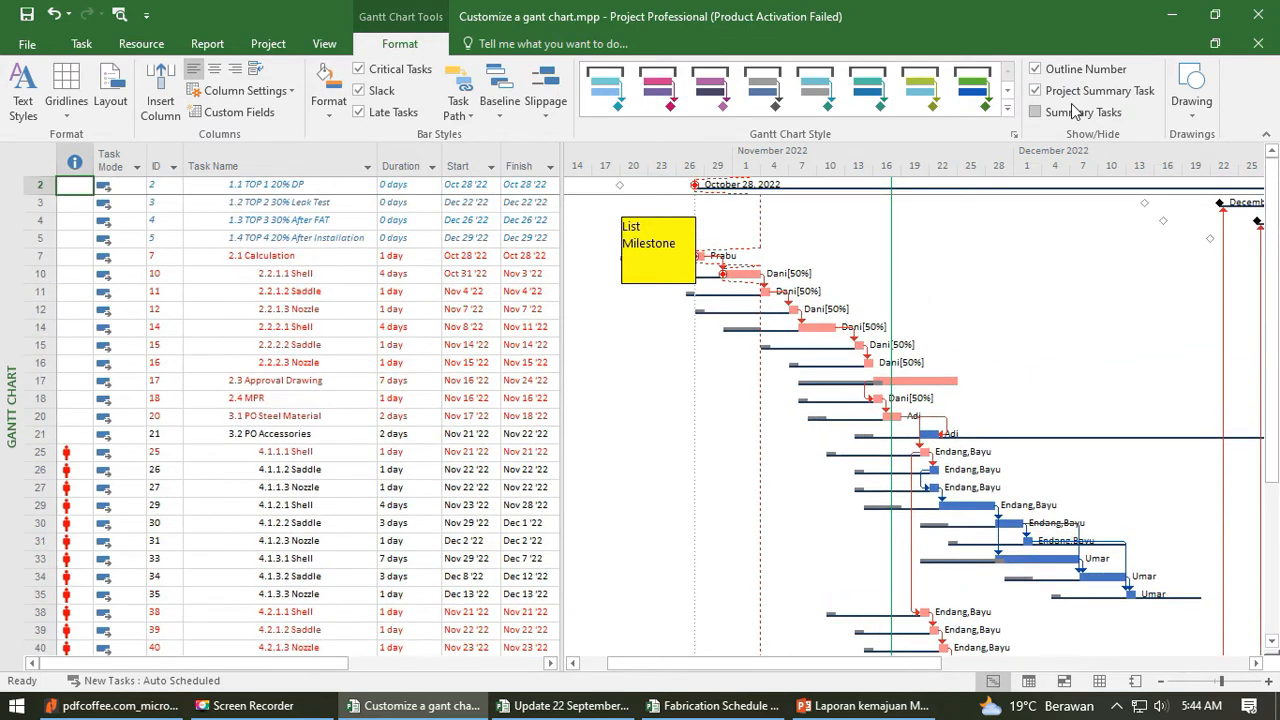
{"action": "left_click", "coordinate": [1077, 112]}
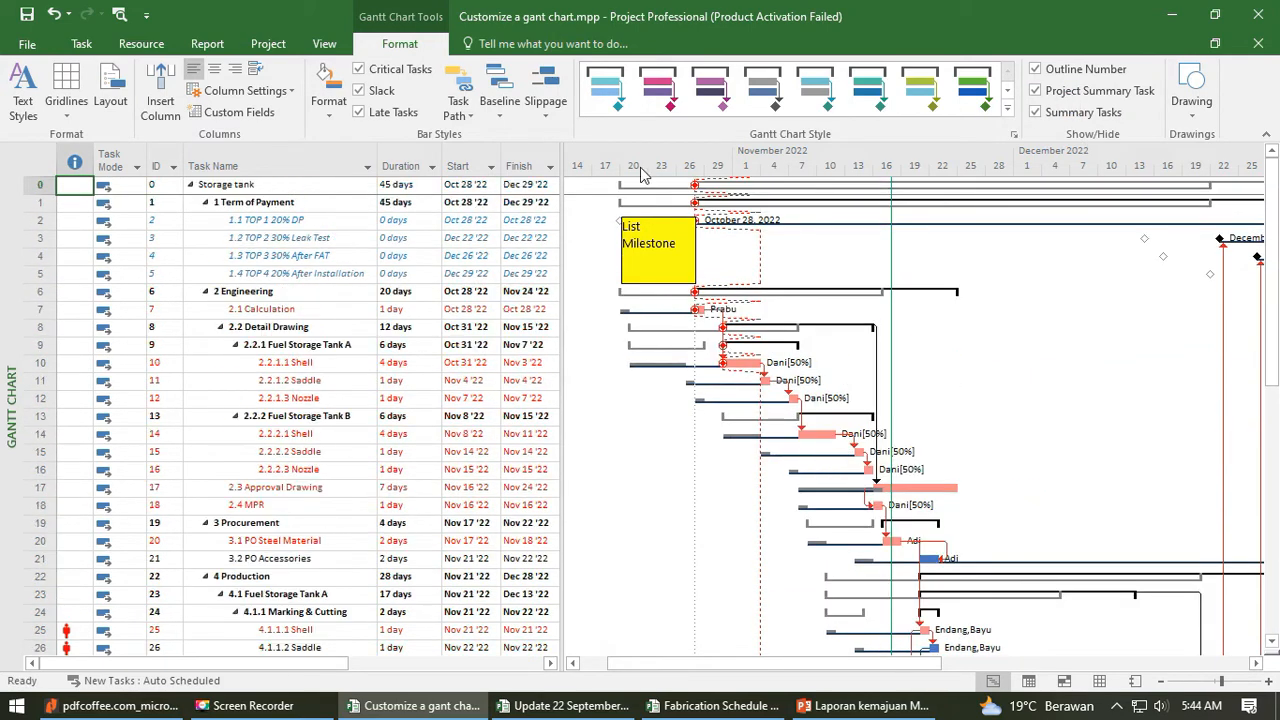
- Return to Timeline view and recheck the storage tank timeline bar's date range settings without changing them
{"action": "left_click", "coordinate": [81, 44]}
{"action": "left_click", "coordinate": [22, 110]}
{"action": "left_click", "coordinate": [55, 405]}
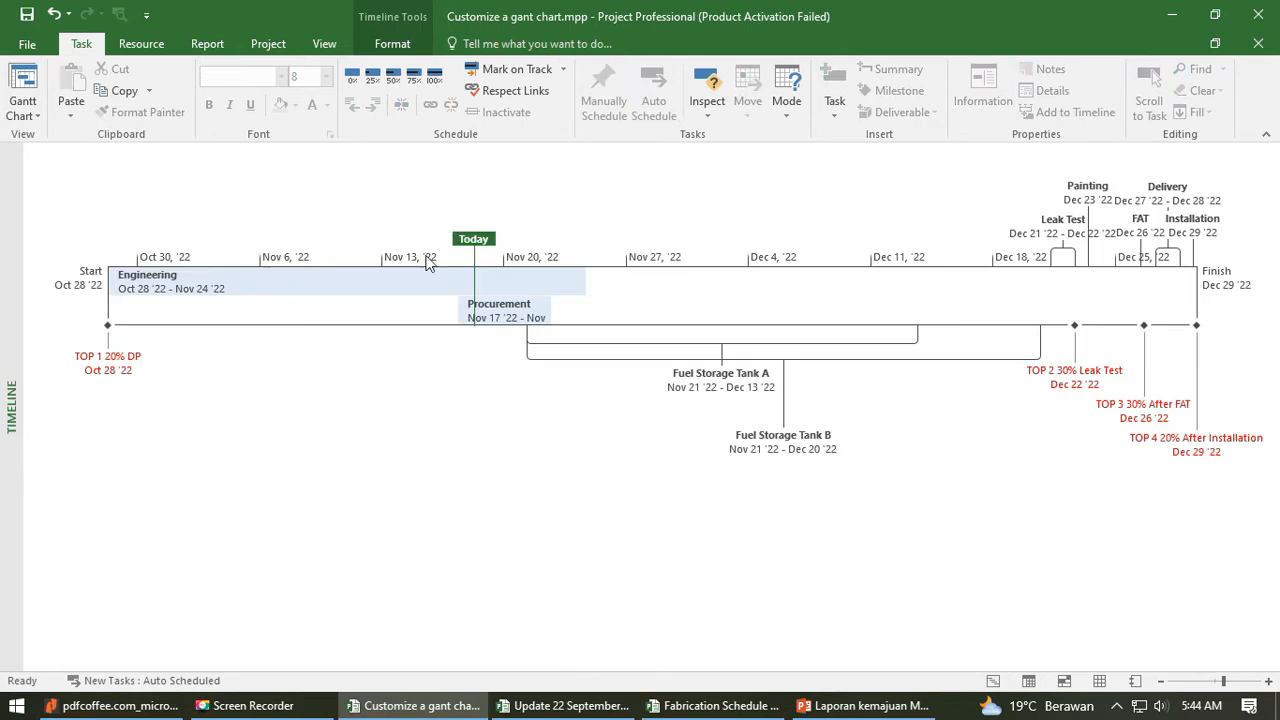
{"action": "left_click", "coordinate": [404, 310]}
{"action": "left_click", "coordinate": [400, 44]}
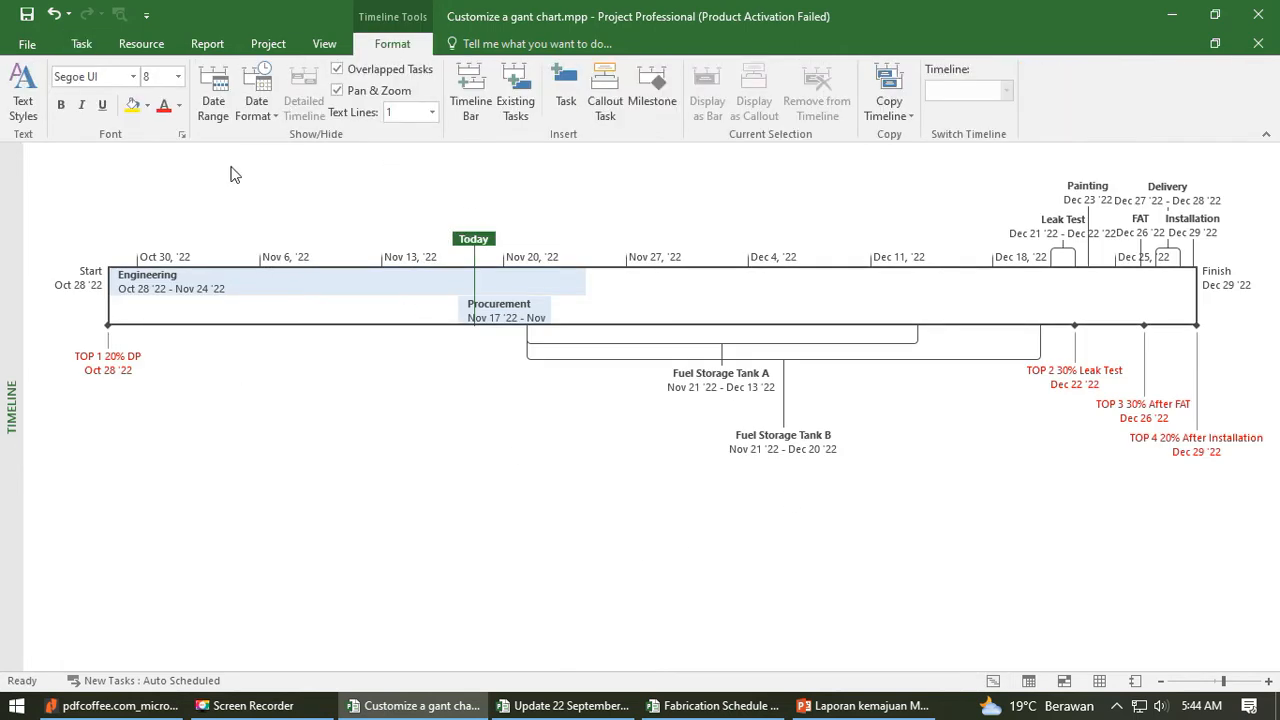
{"action": "left_click", "coordinate": [213, 100]}
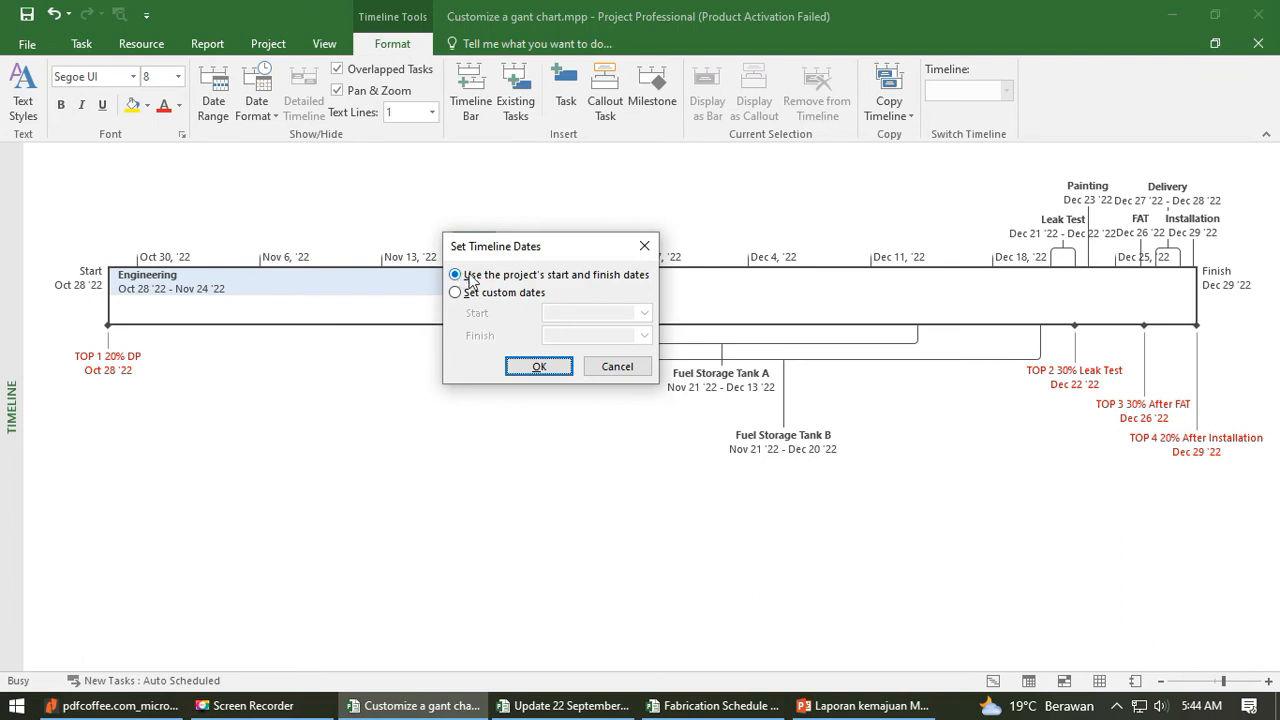
{"action": "left_click", "coordinate": [644, 247]}
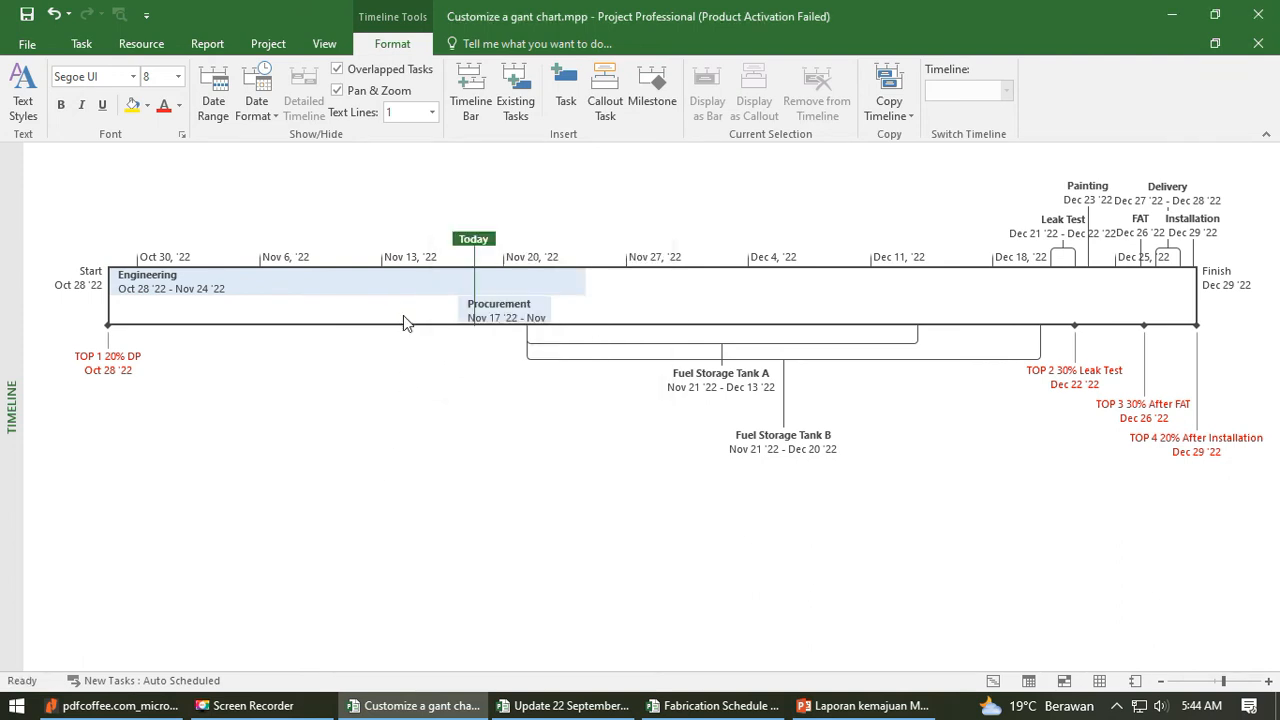
- Try the Jan 28 and January 28, 2009 date formats on the storage tank timeline
{"action": "left_click", "coordinate": [256, 105]}
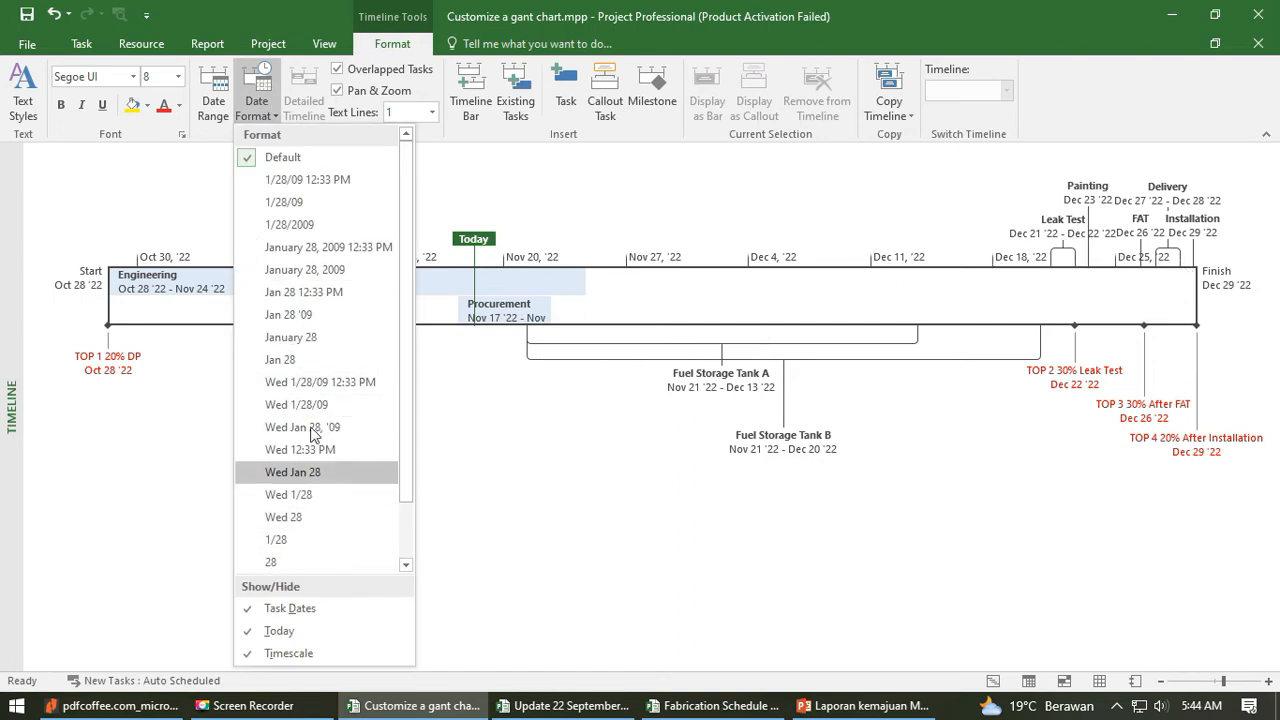
{"action": "left_click", "coordinate": [290, 361]}
{"action": "left_click", "coordinate": [192, 407]}
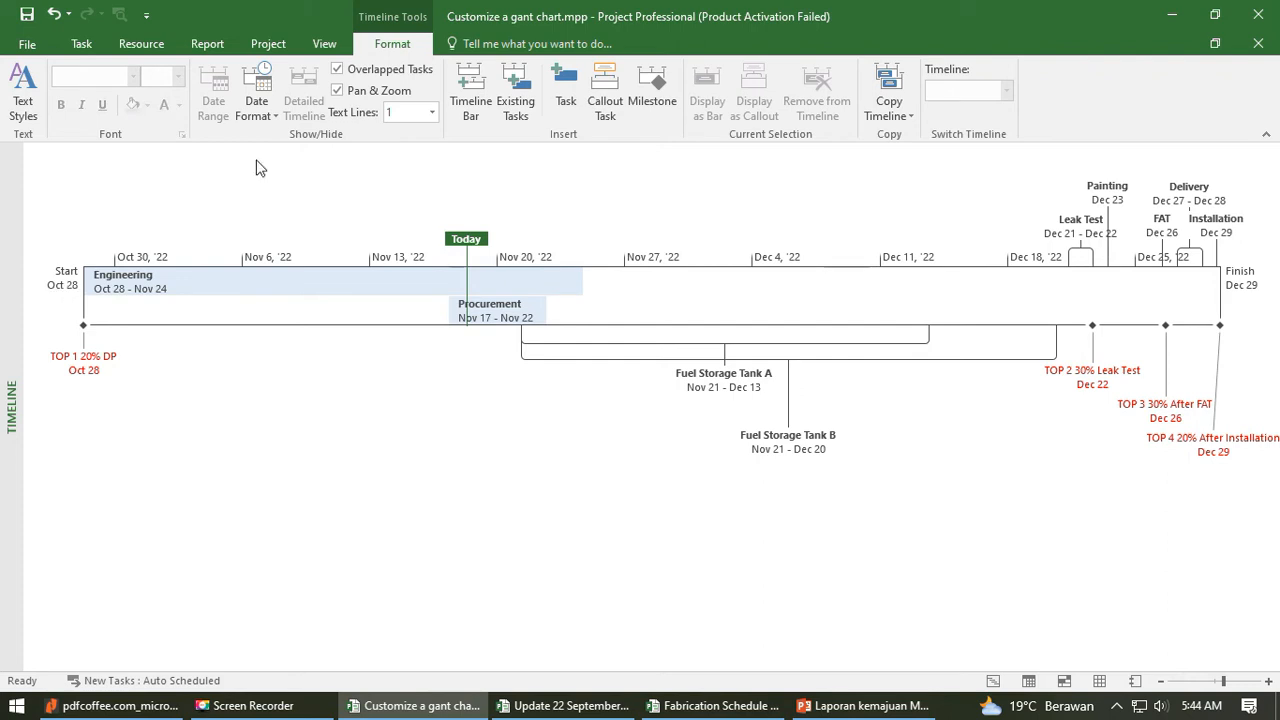
{"action": "left_click", "coordinate": [256, 108]}
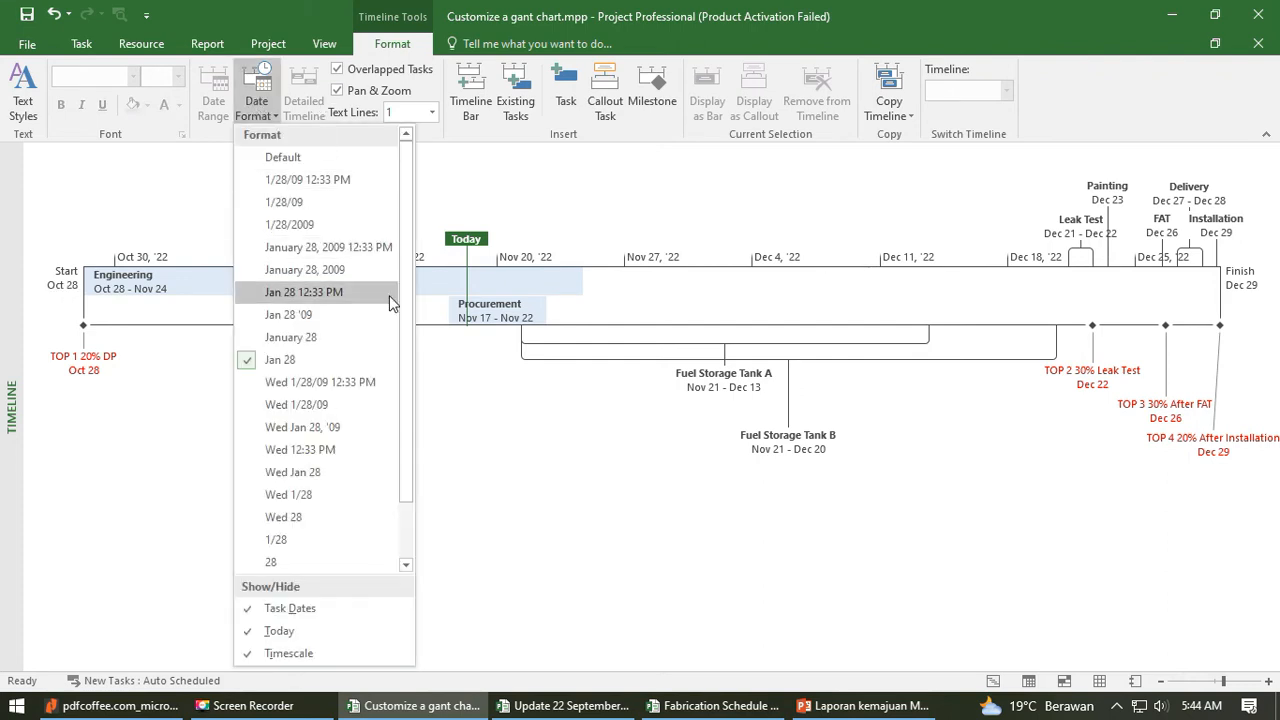
{"action": "left_click_drag", "start_coordinate": [408, 362], "coordinate": [406, 419]}
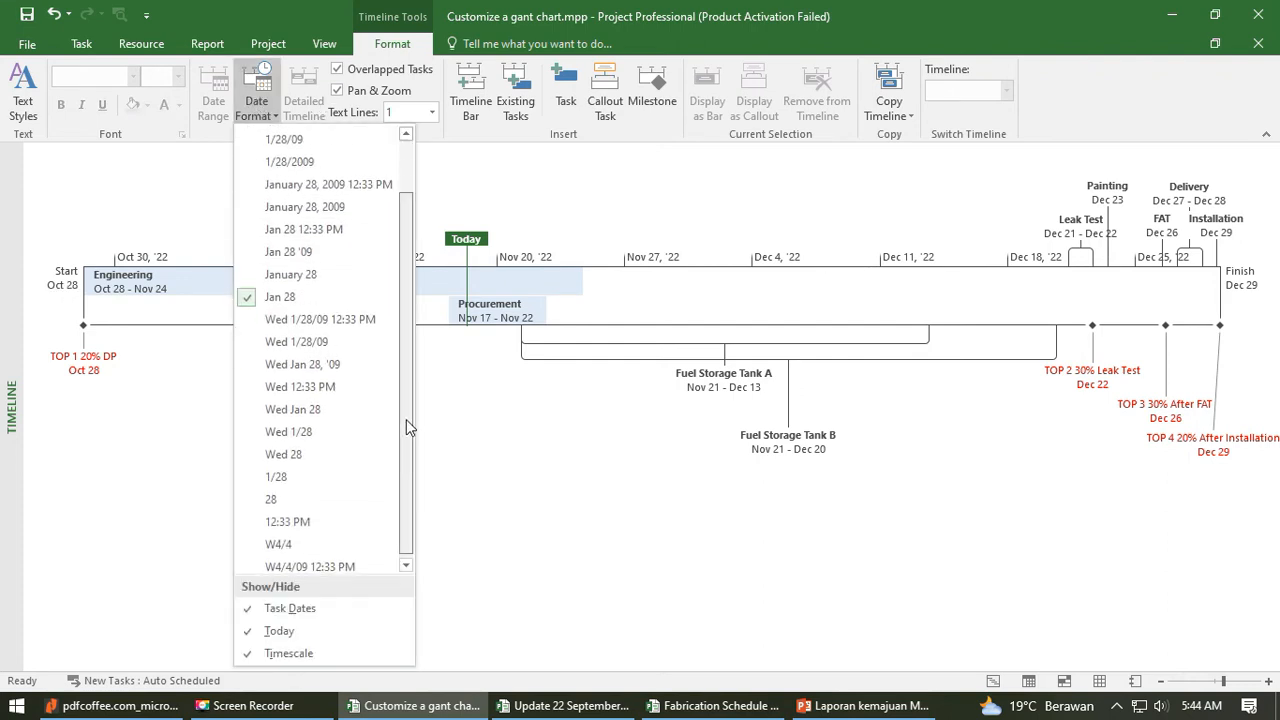
{"action": "left_click", "coordinate": [318, 204]}
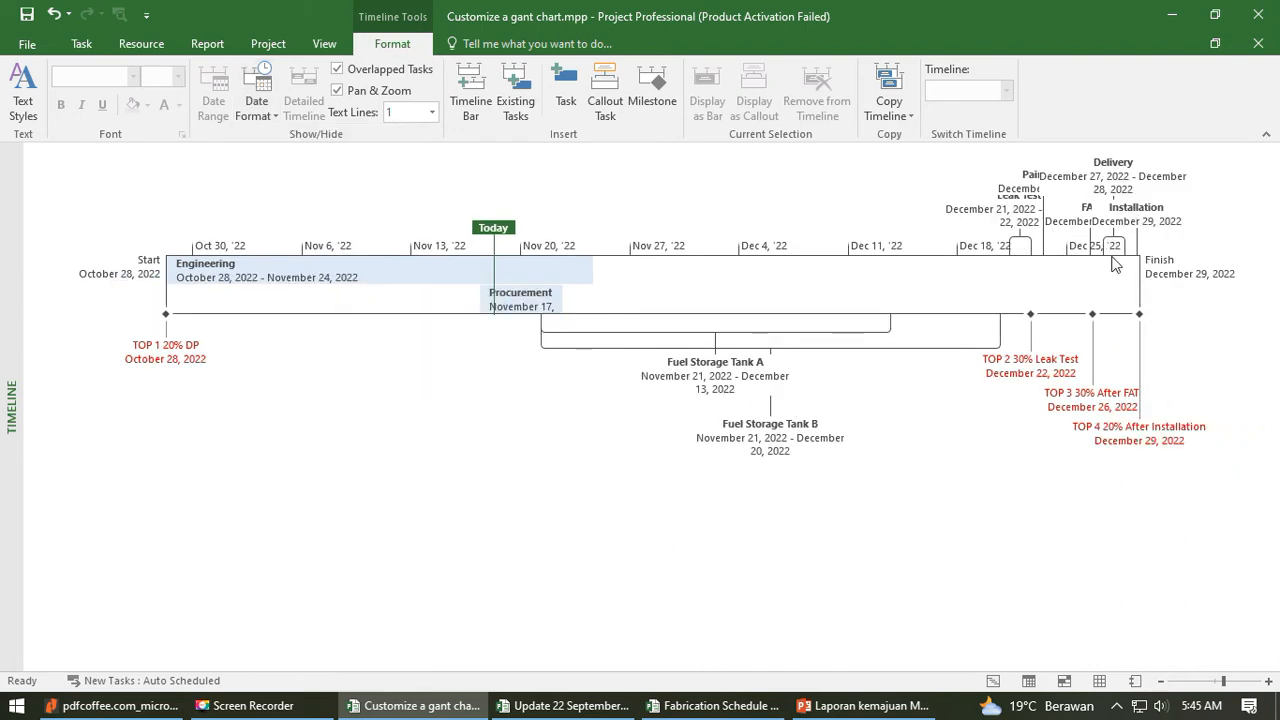
- Set the storage tank timeline's date format to Jan 28 '09
{"action": "left_click", "coordinate": [258, 108]}
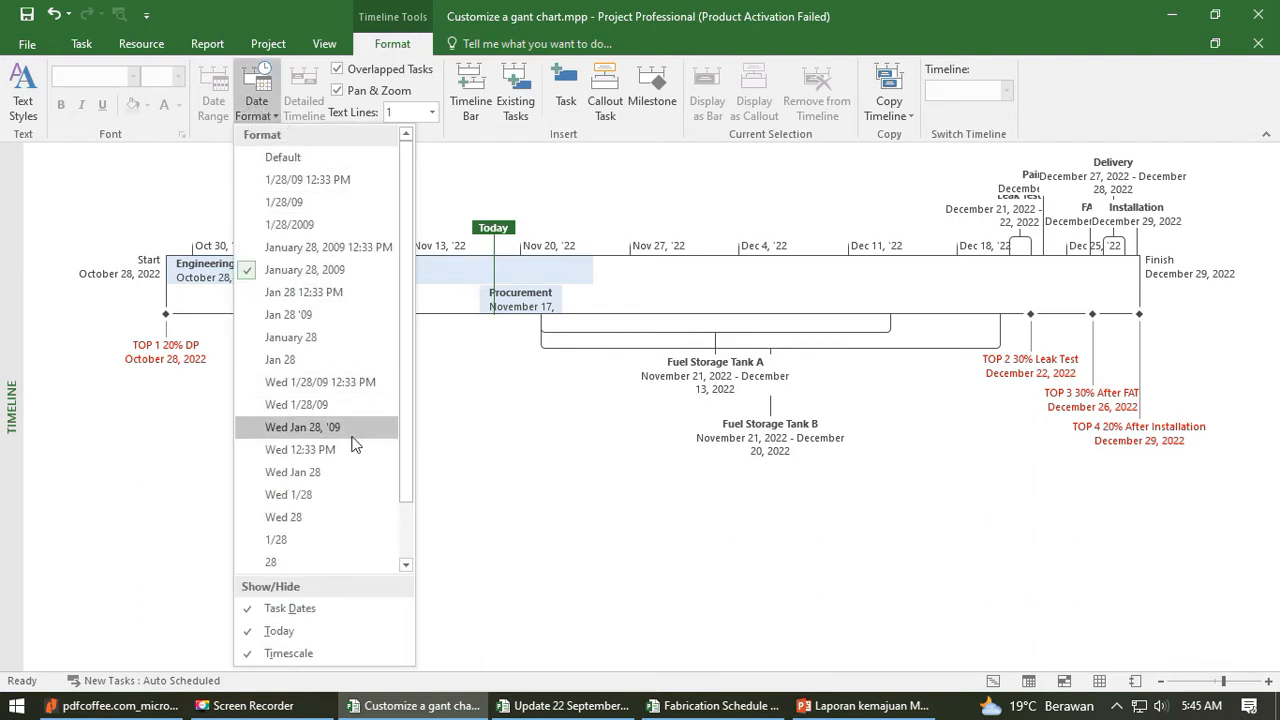
{"action": "left_click", "coordinate": [323, 315]}
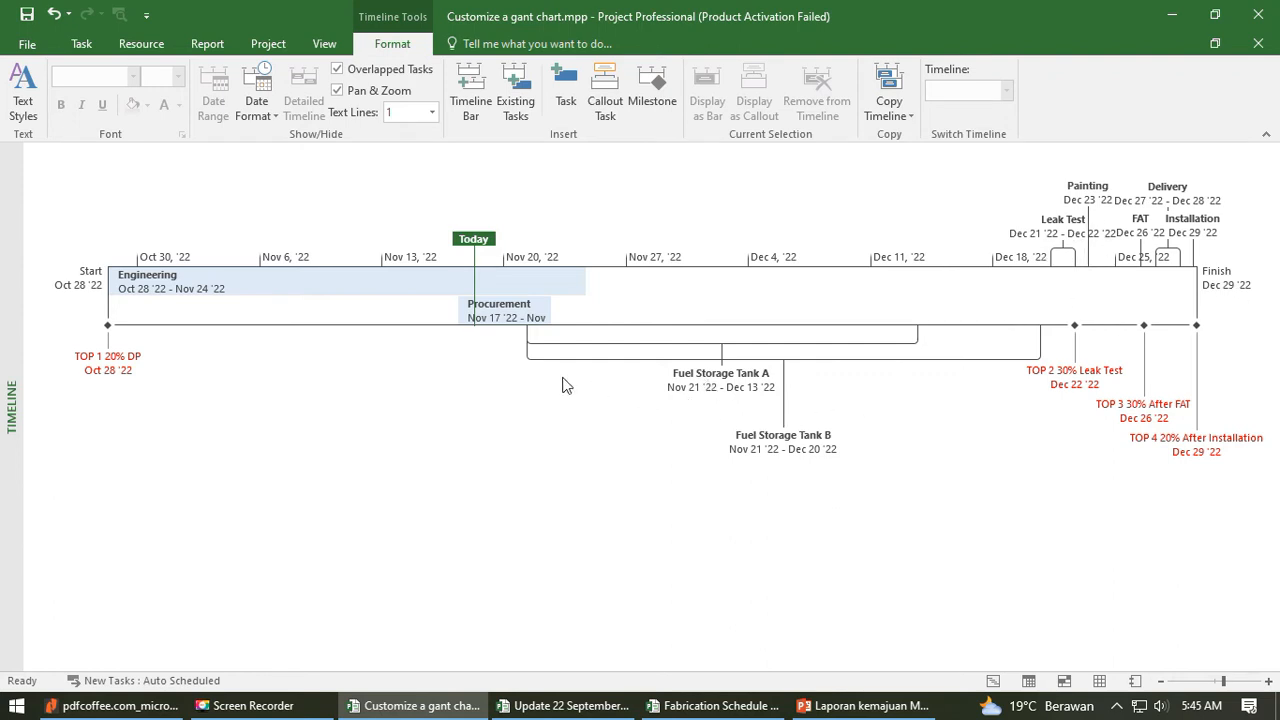
- Try the 1/28/09 date format on the storage tank timeline, and restore the Jan 28 '09 format
{"action": "left_click", "coordinate": [268, 120]}
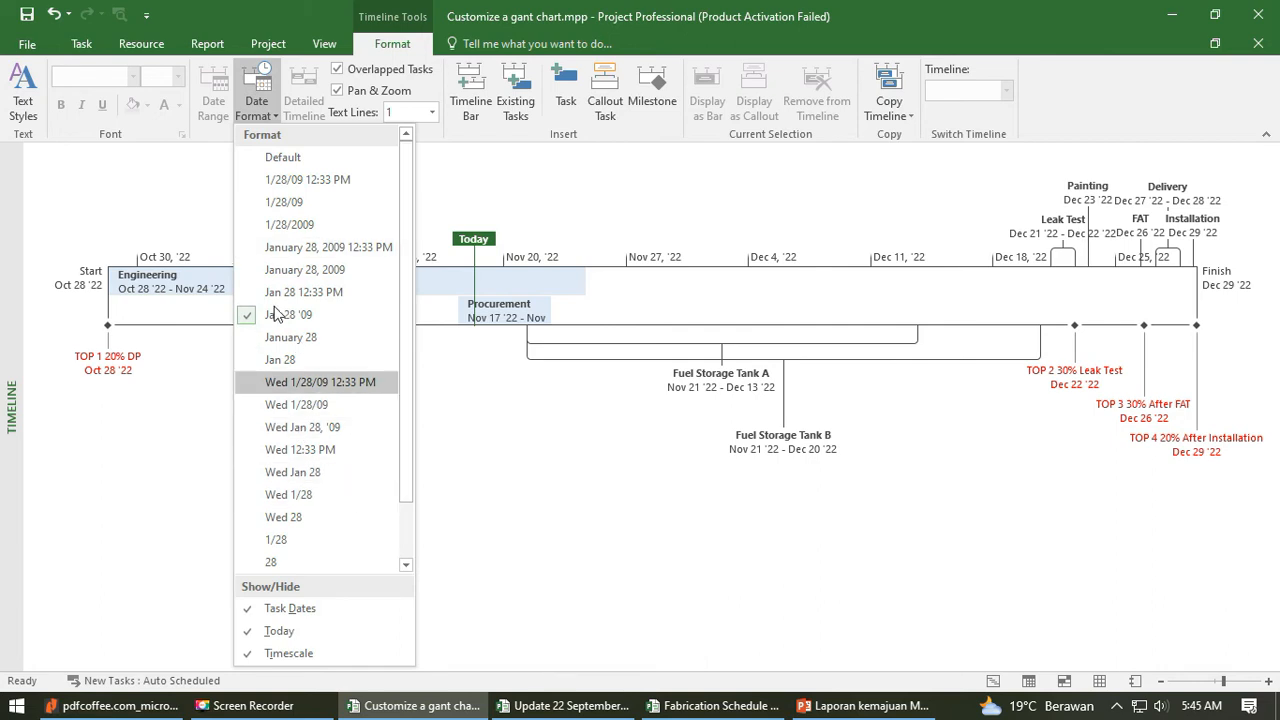
{"action": "scroll", "coordinate": [408, 530], "scroll_direction": "down", "scroll_amount": 1}
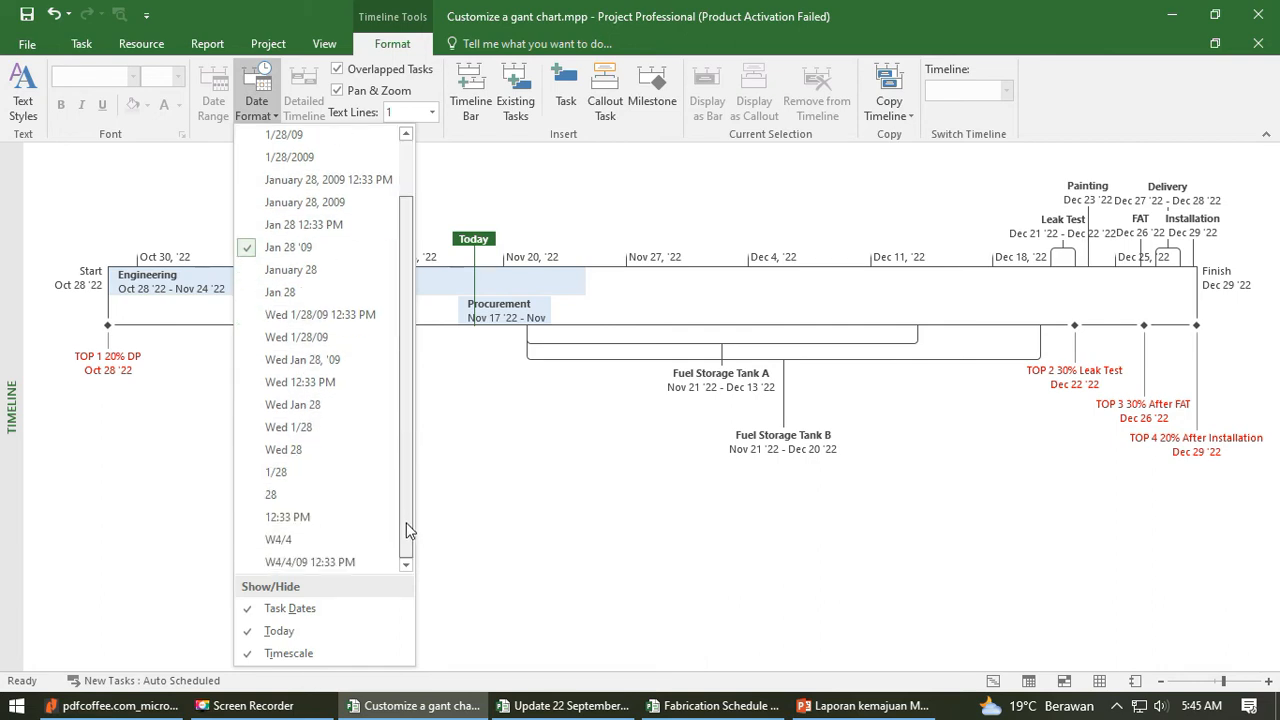
{"action": "left_click_drag", "start_coordinate": [407, 517], "coordinate": [410, 427]}
{"action": "left_click", "coordinate": [302, 202]}
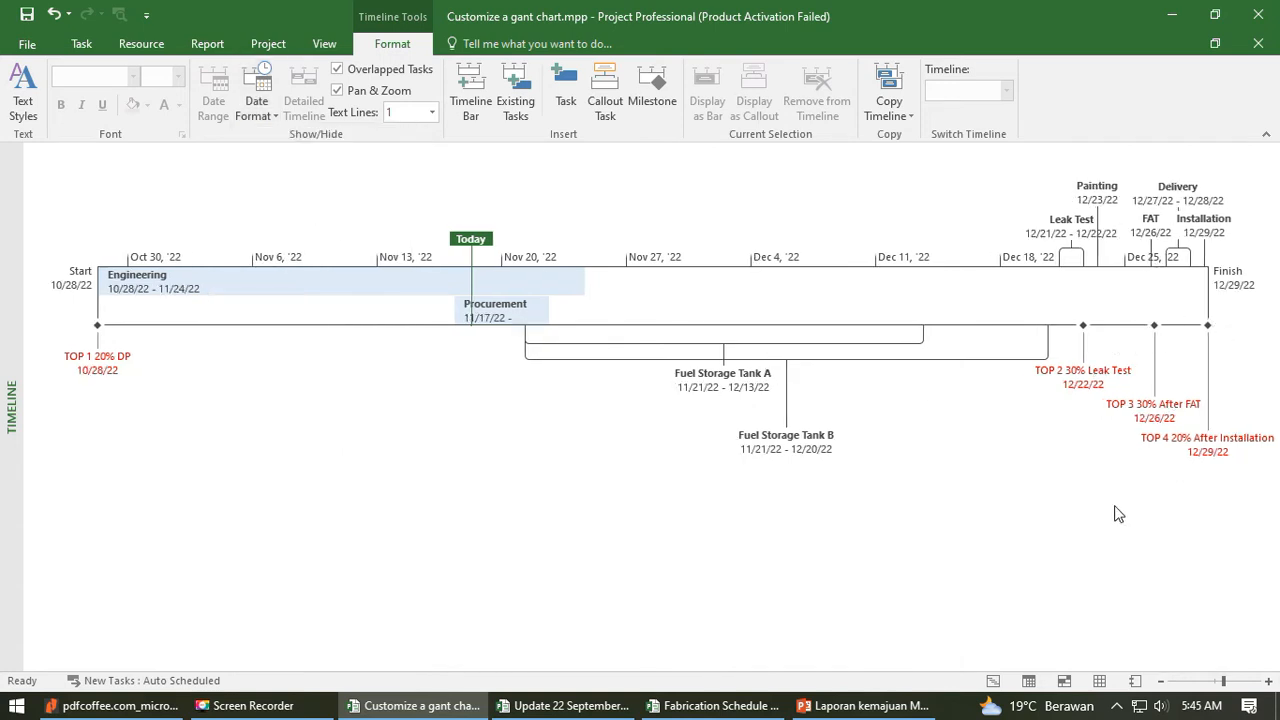
{"action": "left_click", "coordinate": [258, 104]}
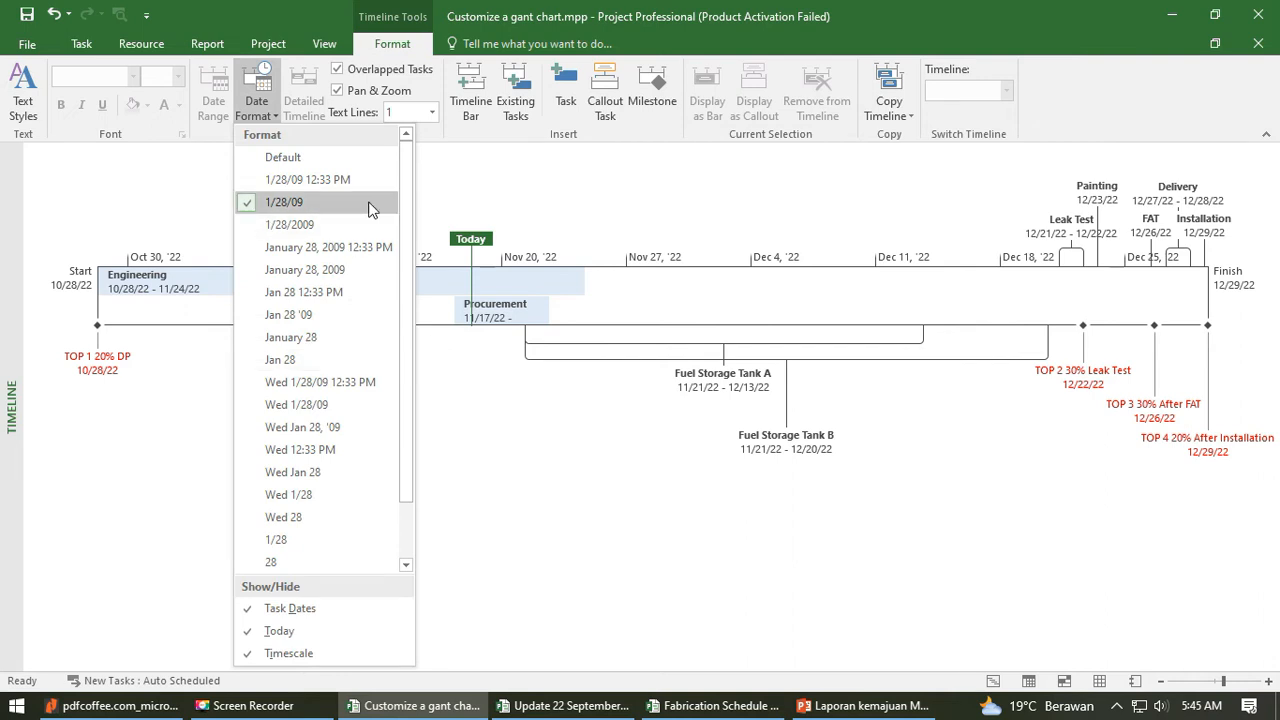
{"action": "left_click", "coordinate": [337, 314]}
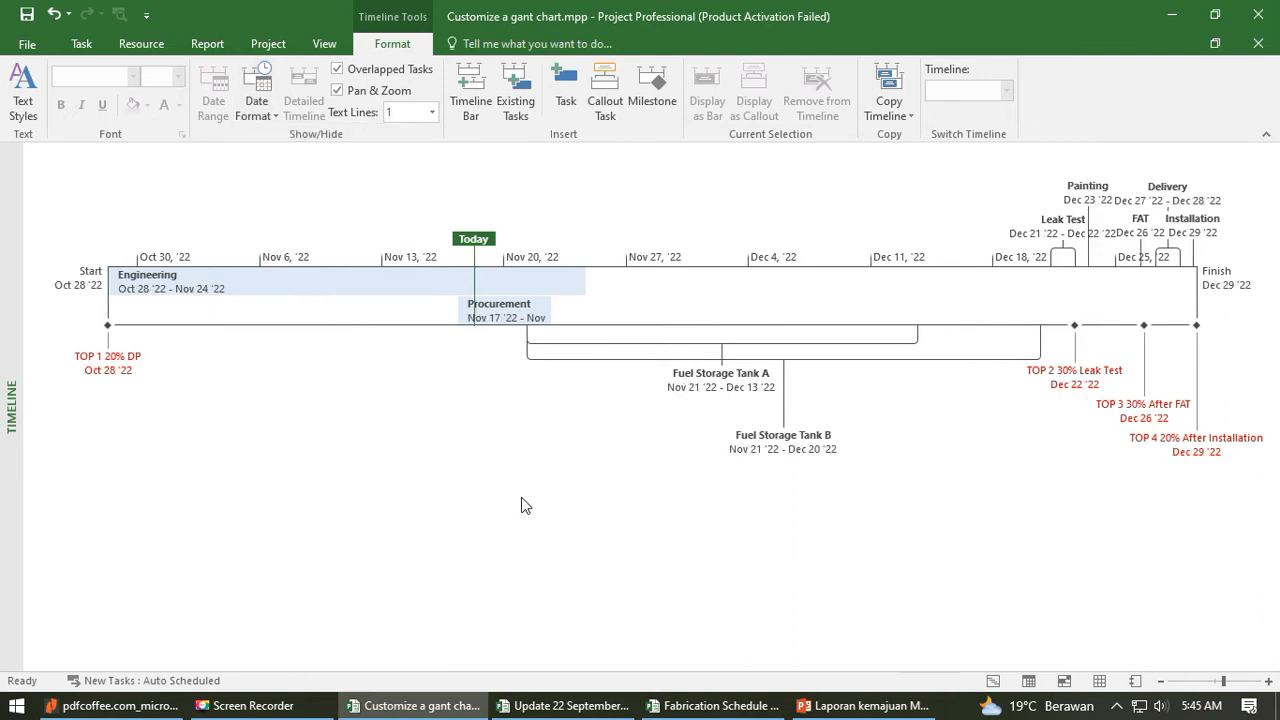
- Switch to Gantt Chart view and show the timeline above the task table
{"action": "left_click", "coordinate": [367, 310]}
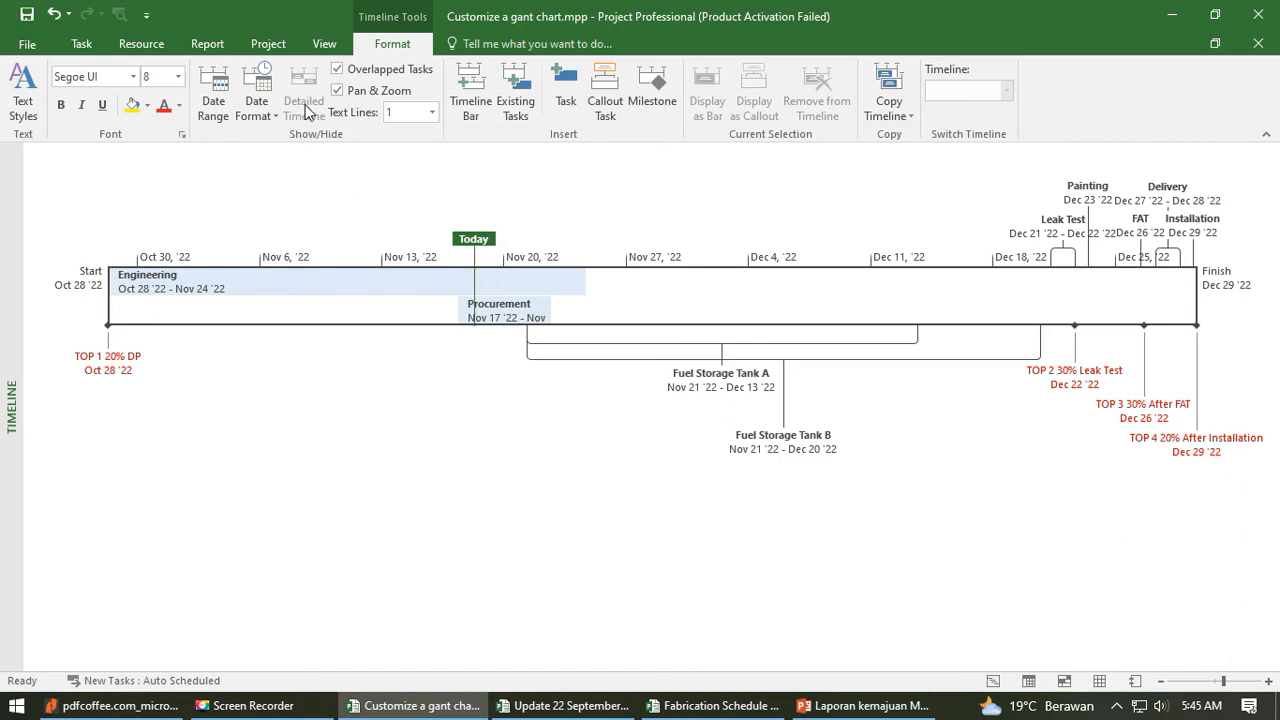
{"action": "left_click", "coordinate": [81, 43]}
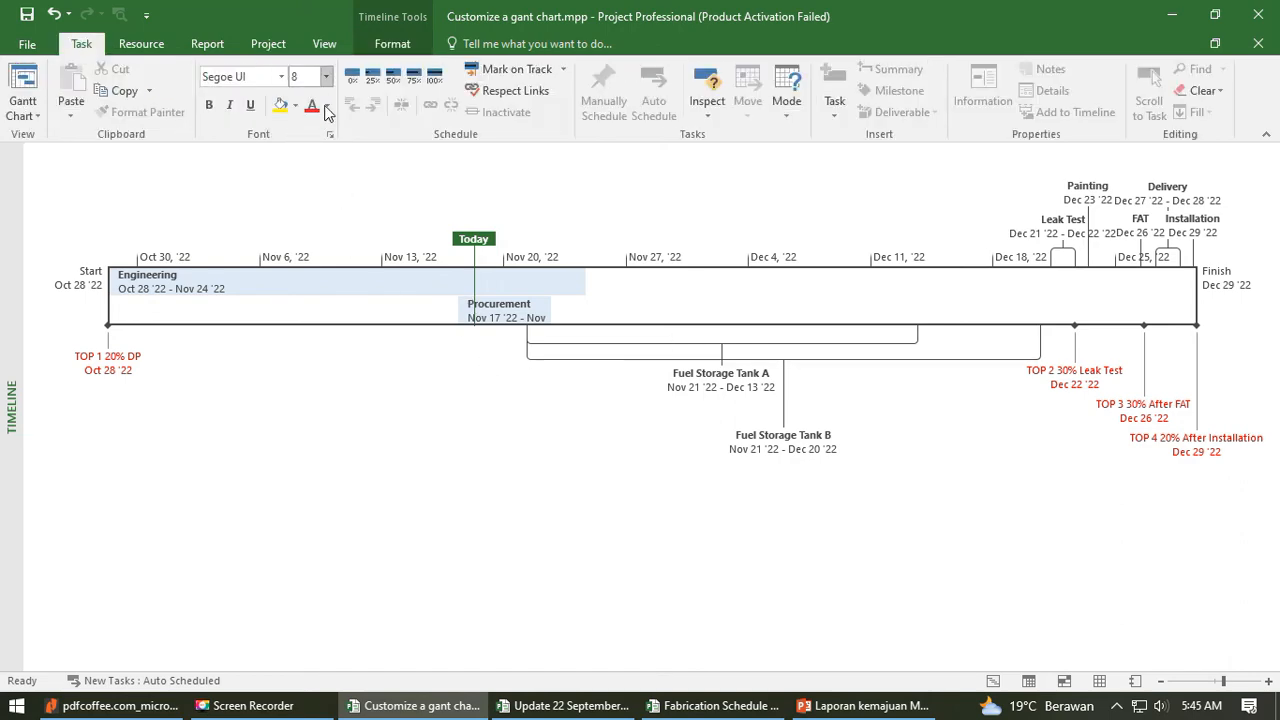
{"action": "left_click", "coordinate": [22, 104]}
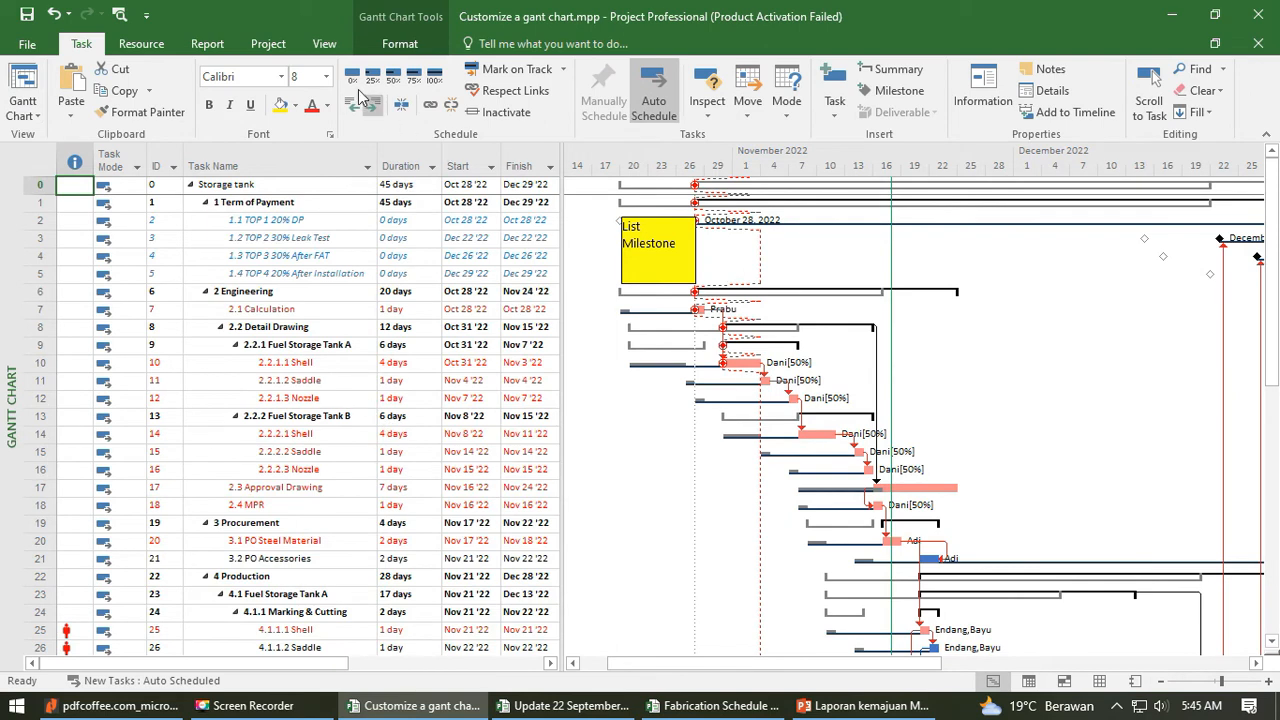
{"action": "left_click", "coordinate": [324, 45]}
{"action": "left_click", "coordinate": [918, 69]}
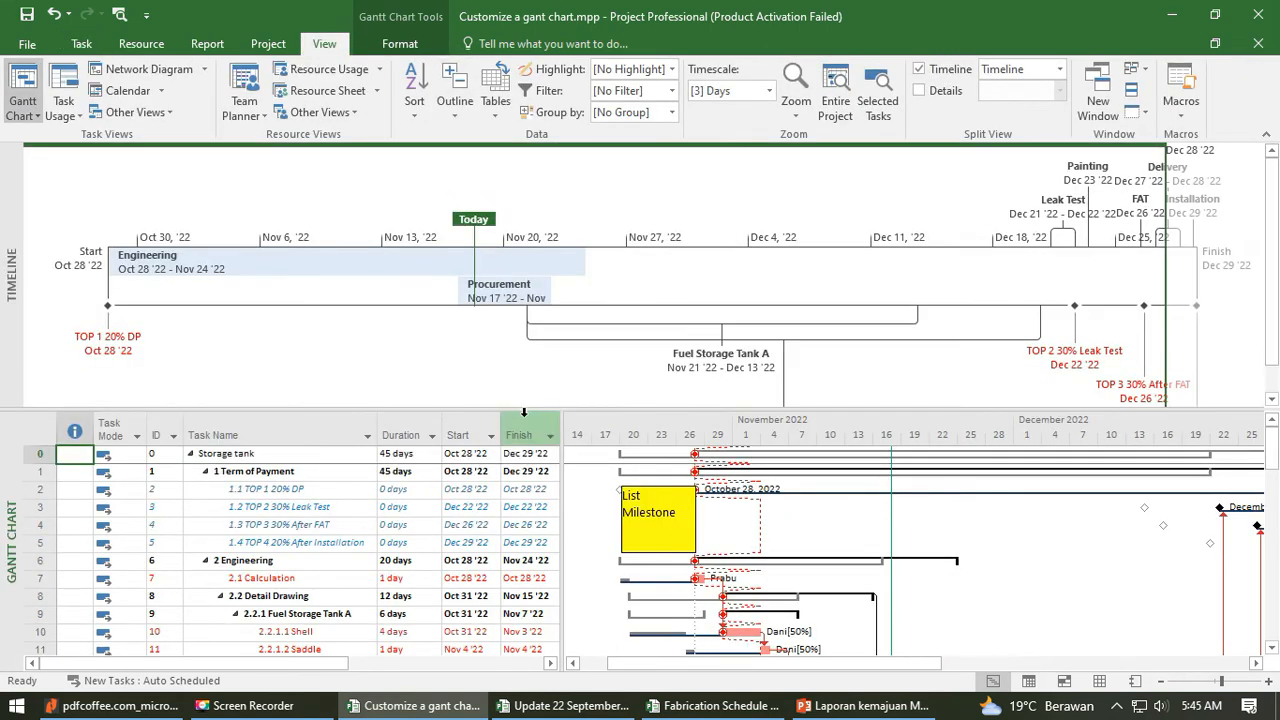
- Enlarge the timeline pane, and turn its Detailed Timeline option off and on again
{"action": "left_click", "coordinate": [405, 48]}
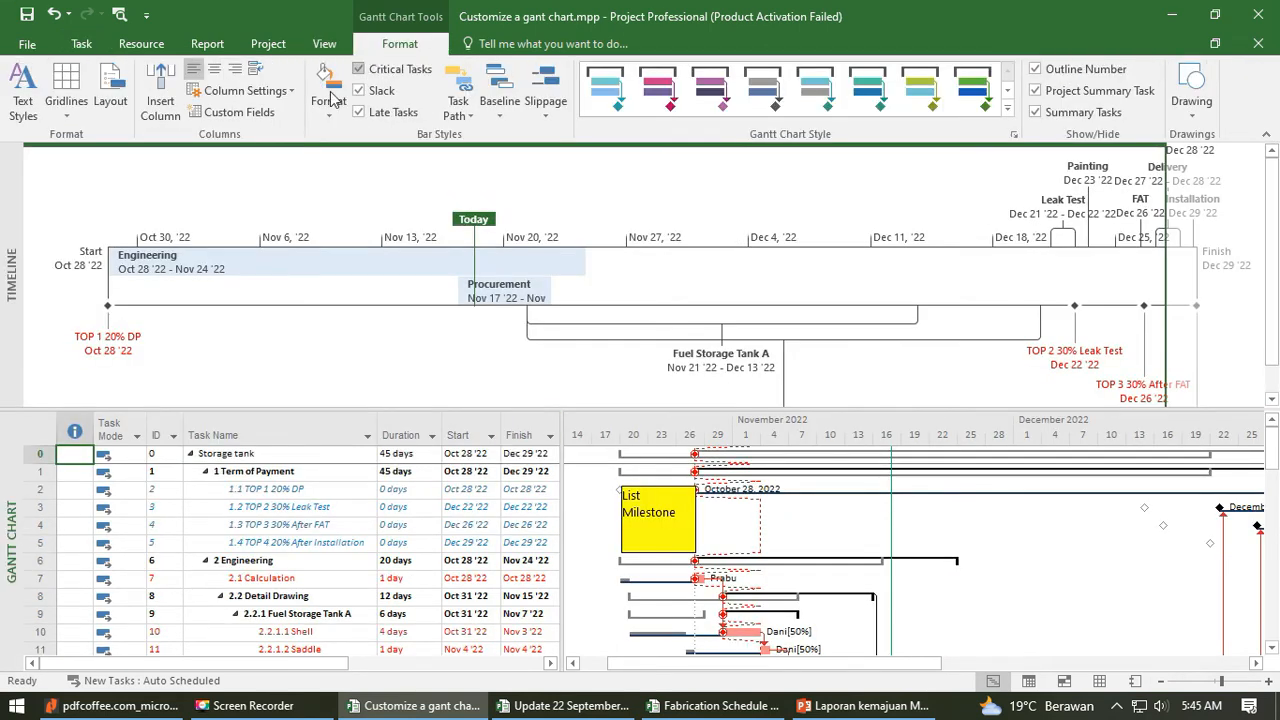
{"action": "left_click", "coordinate": [384, 246]}
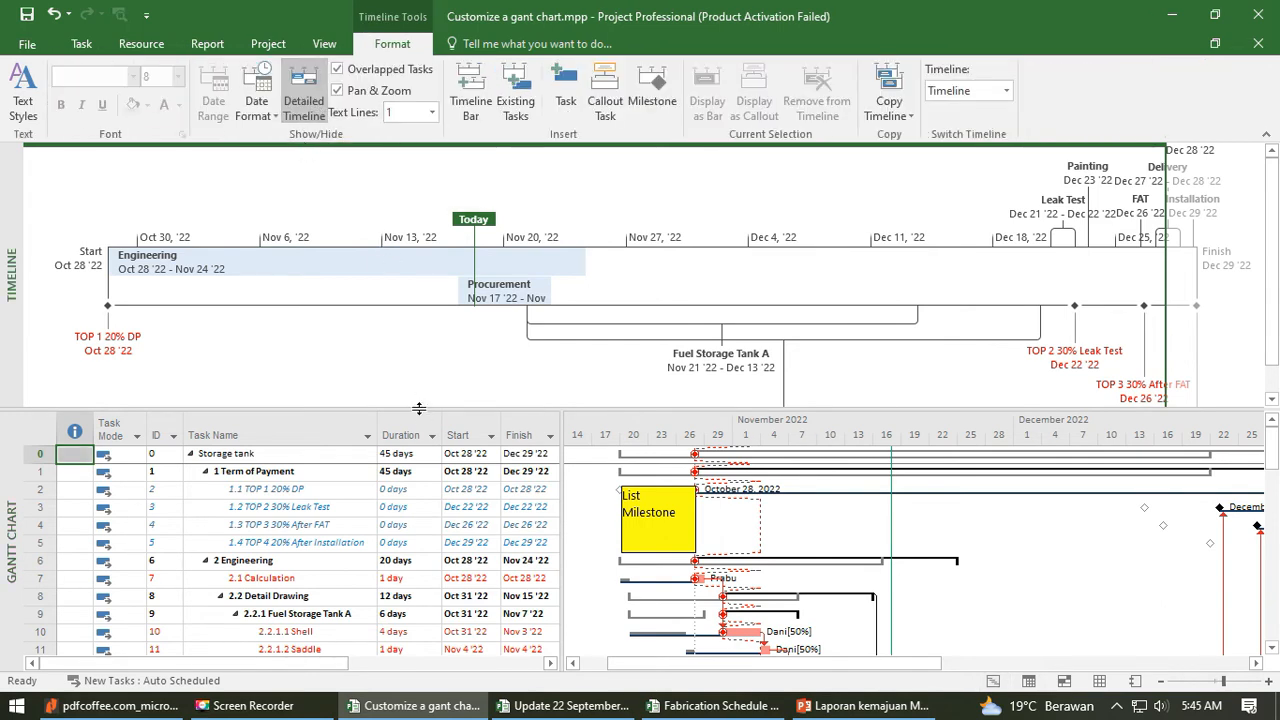
{"action": "left_click_drag", "start_coordinate": [419, 410], "coordinate": [419, 453]}
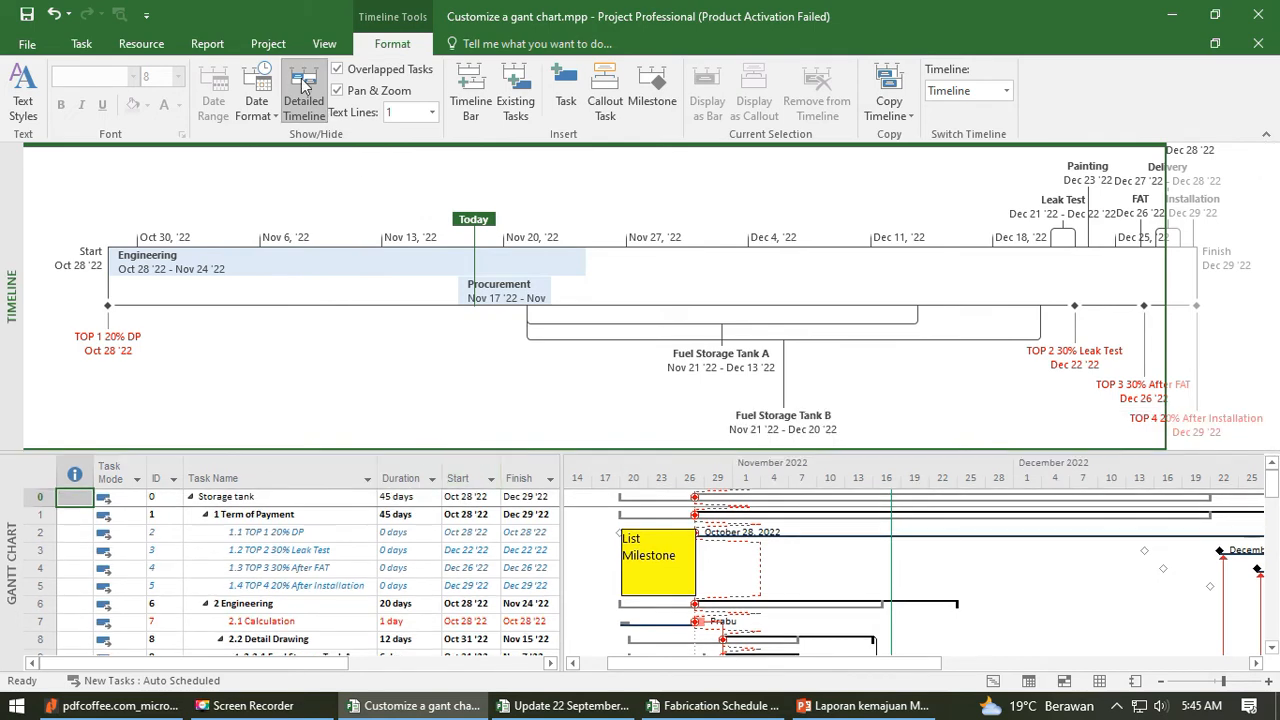
{"action": "left_click", "coordinate": [304, 100]}
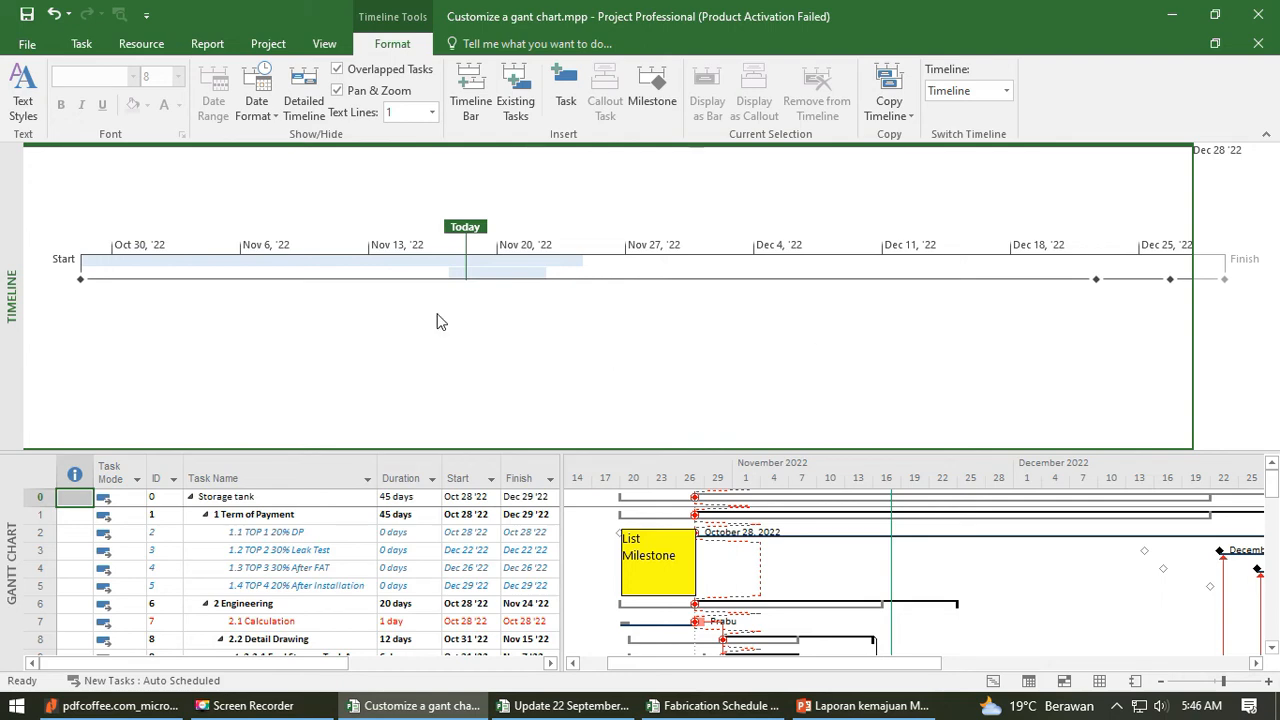
{"action": "left_click", "coordinate": [304, 100]}
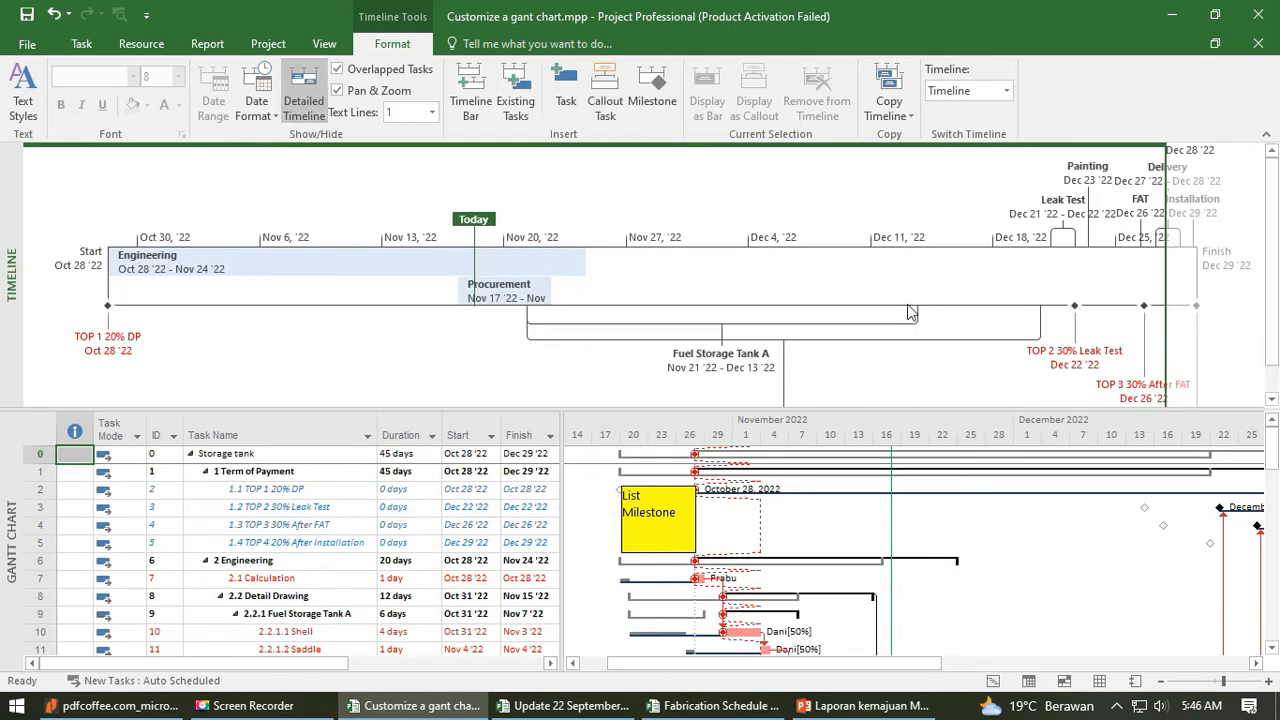
- Reduce the timeline pane's height above the Gantt chart and return to the full Timeline view
{"action": "mouse_move", "coordinate": [960, 409]}
{"action": "left_mouse_down"}
{"action": "mouse_move", "coordinate": [972, 477]}
{"action": "mouse_move", "coordinate": [908, 362]}
{"action": "left_mouse_up"}
{"action": "left_click", "coordinate": [304, 546]}
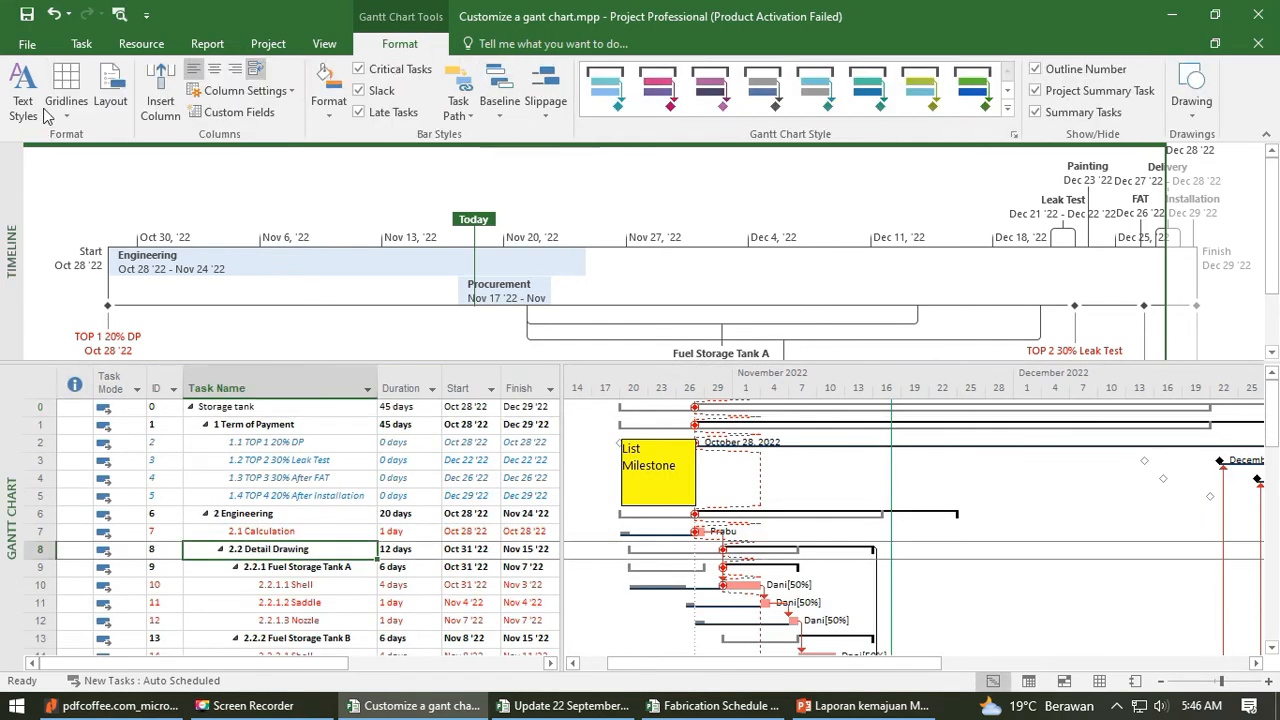
{"action": "left_click", "coordinate": [81, 43]}
{"action": "left_click", "coordinate": [36, 112]}
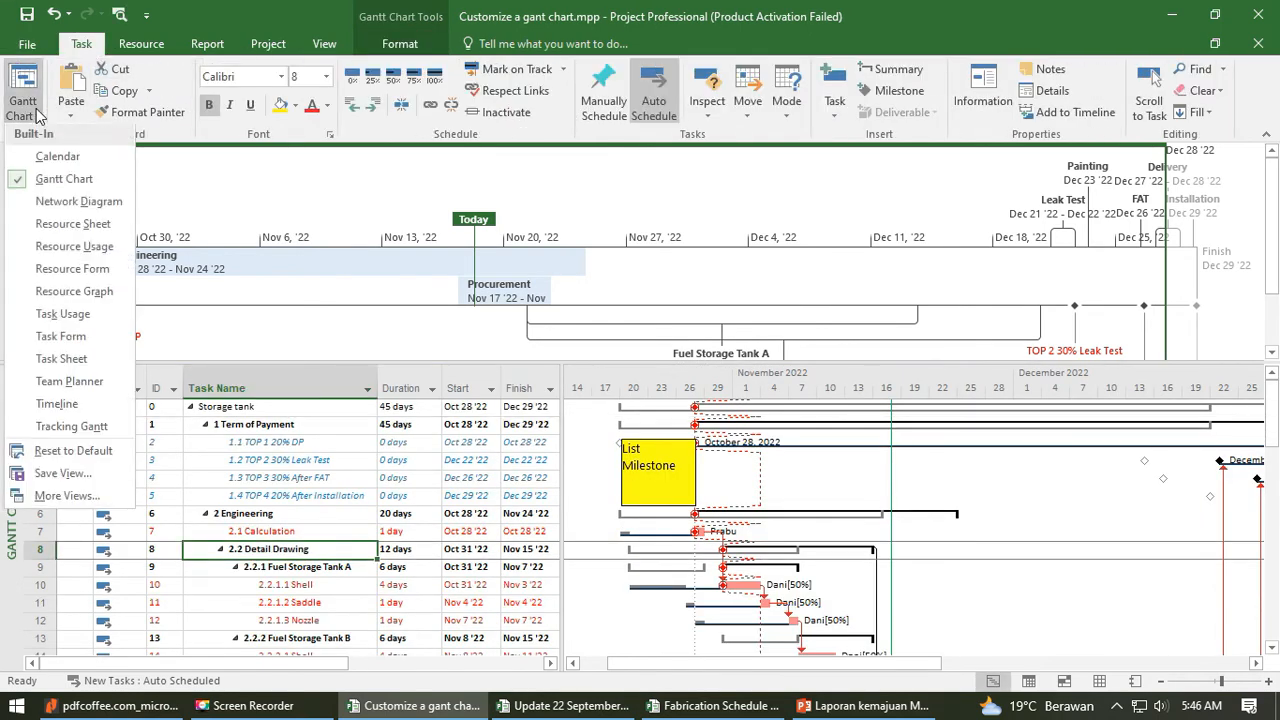
{"action": "left_click", "coordinate": [57, 403]}
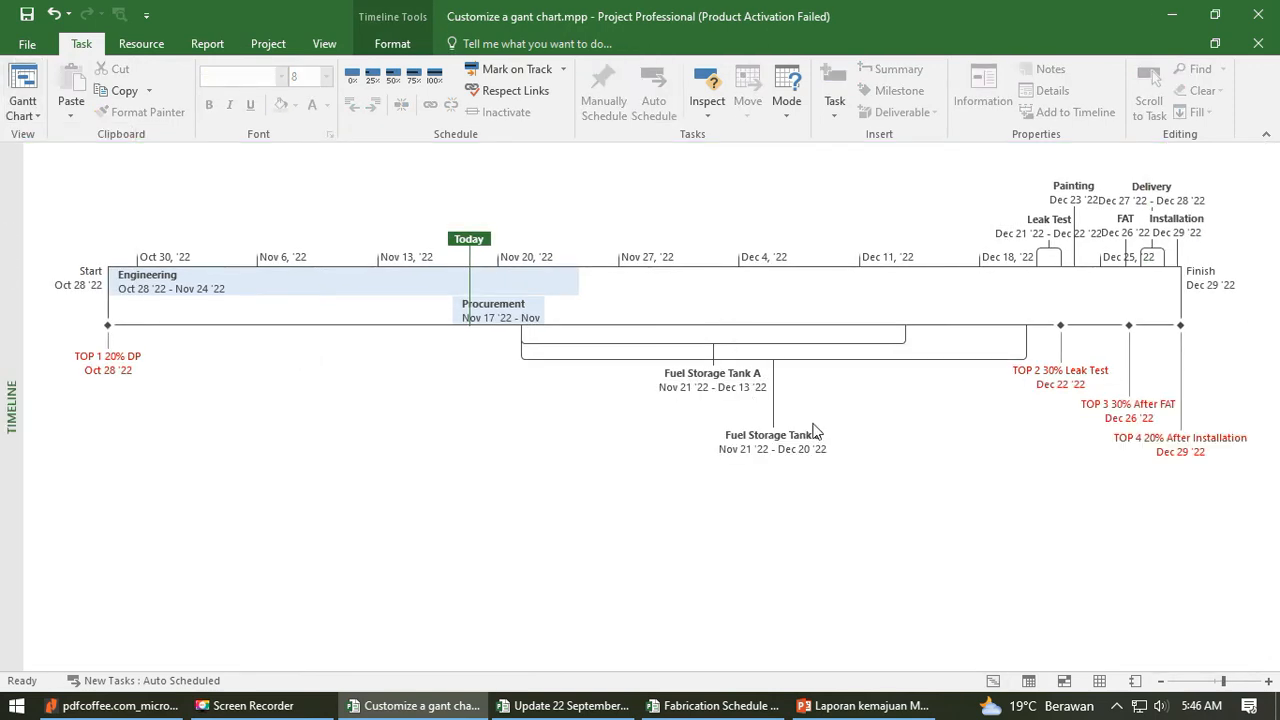
- Compare the timeline with and without Overlapped Tasks, leaving the option turned off
{"action": "left_click", "coordinate": [396, 50]}
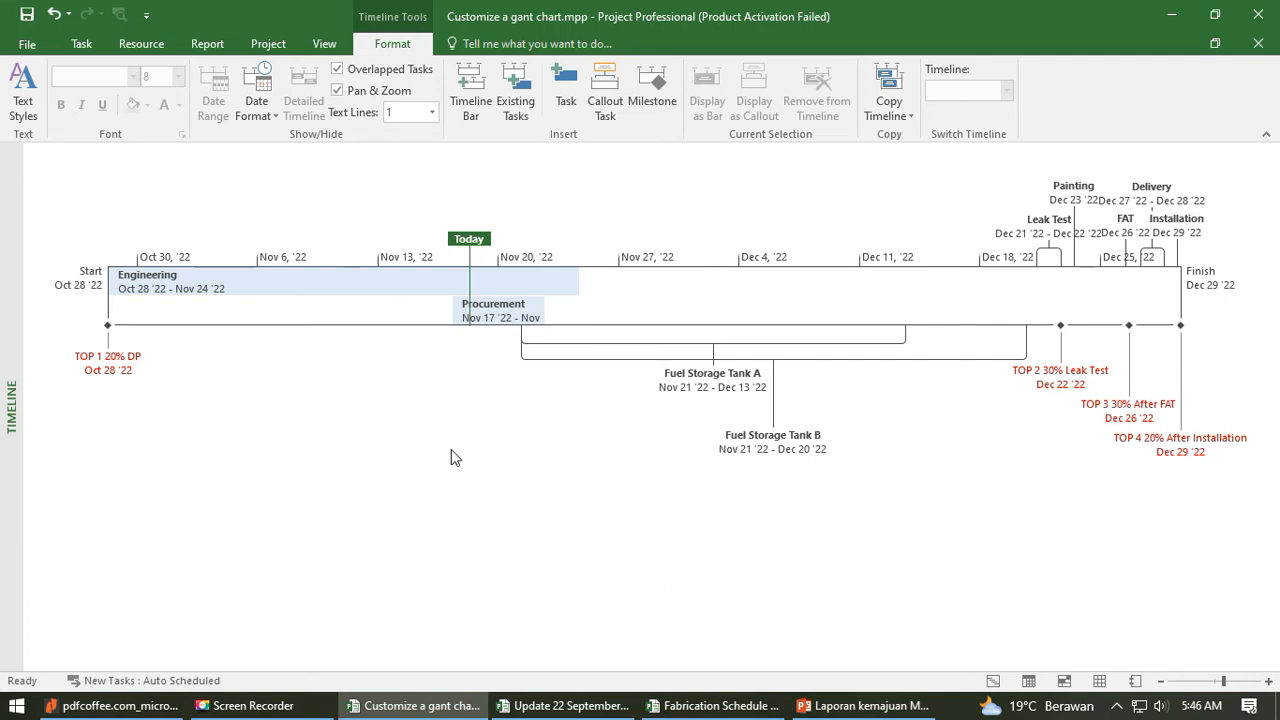
{"action": "left_click", "coordinate": [377, 78]}
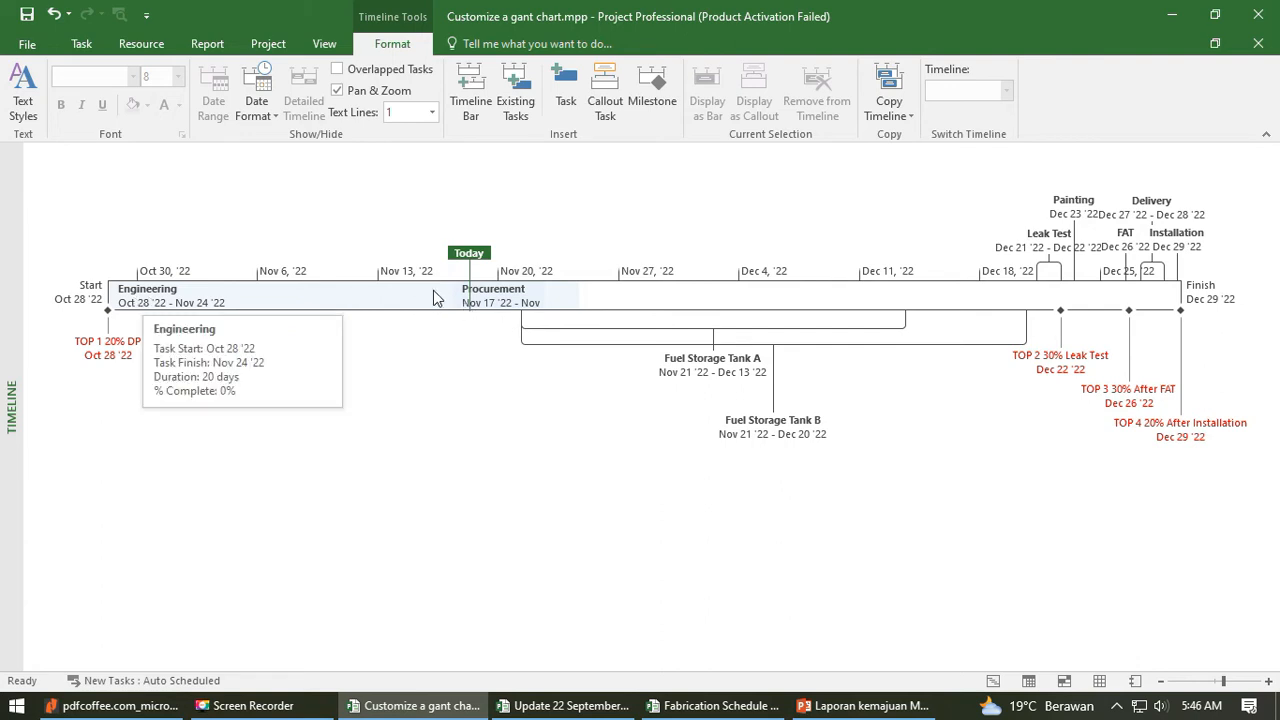
{"action": "left_click", "coordinate": [394, 70]}
{"action": "mouse_move", "coordinate": [515, 316]}
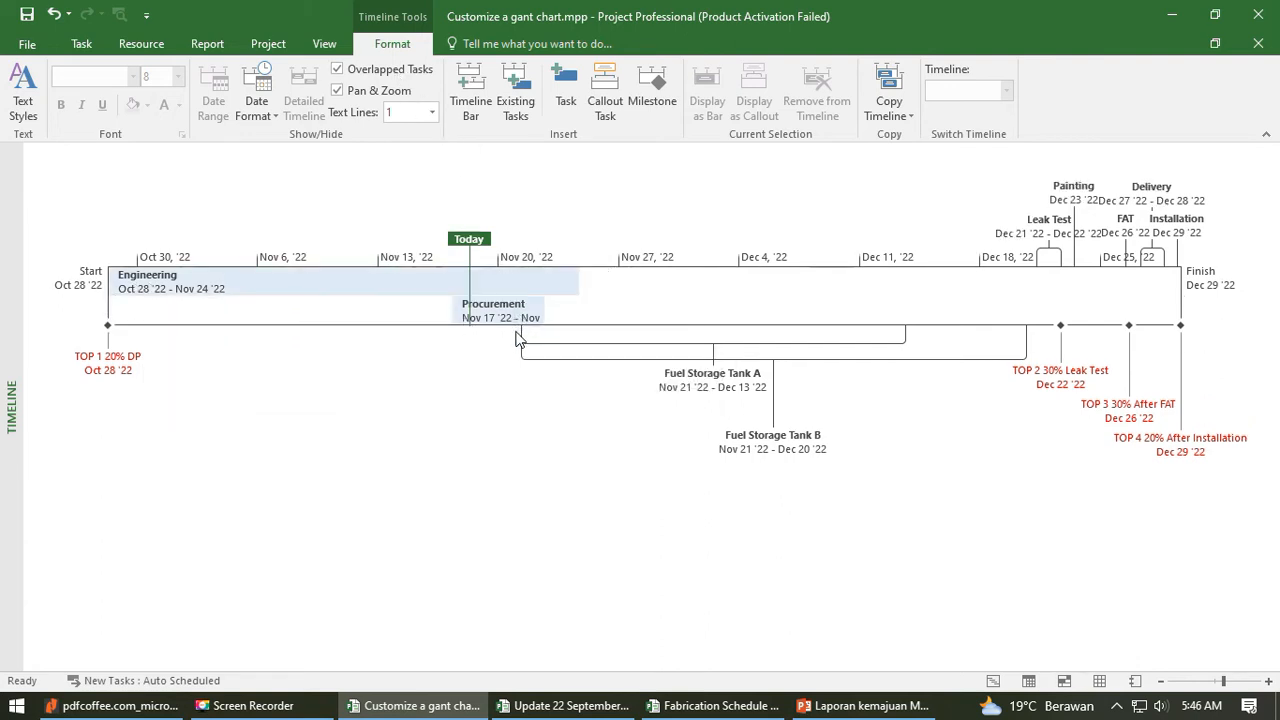
{"action": "left_click", "coordinate": [367, 76]}
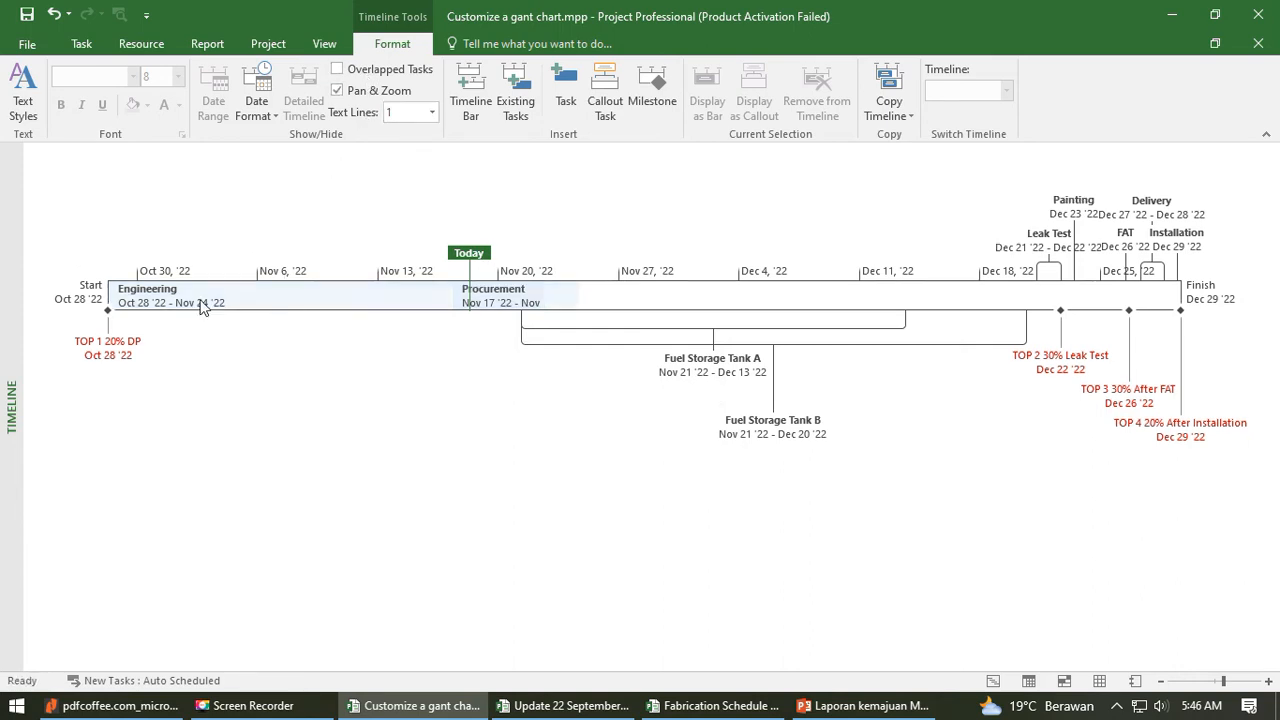
{"action": "mouse_move", "coordinate": [160, 308]}
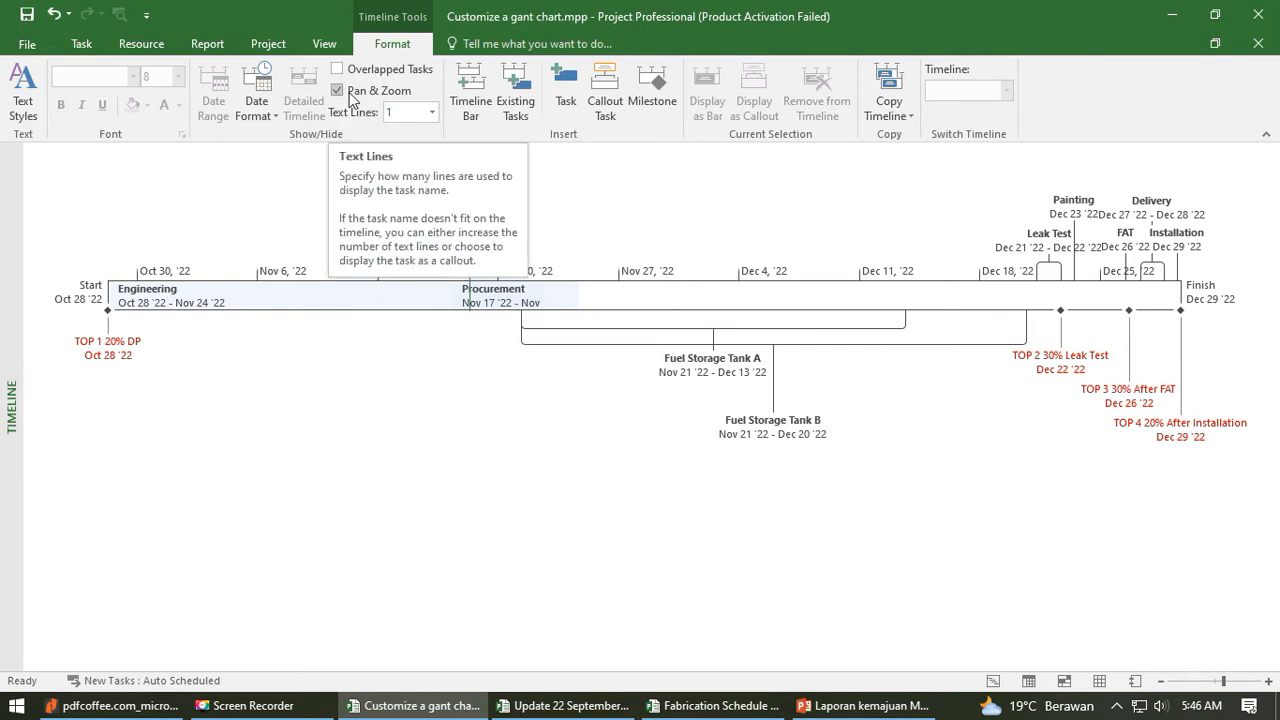
- Return to Gantt Chart view from the full timeline and display the timeline pane above it again
{"action": "left_click", "coordinate": [367, 92]}
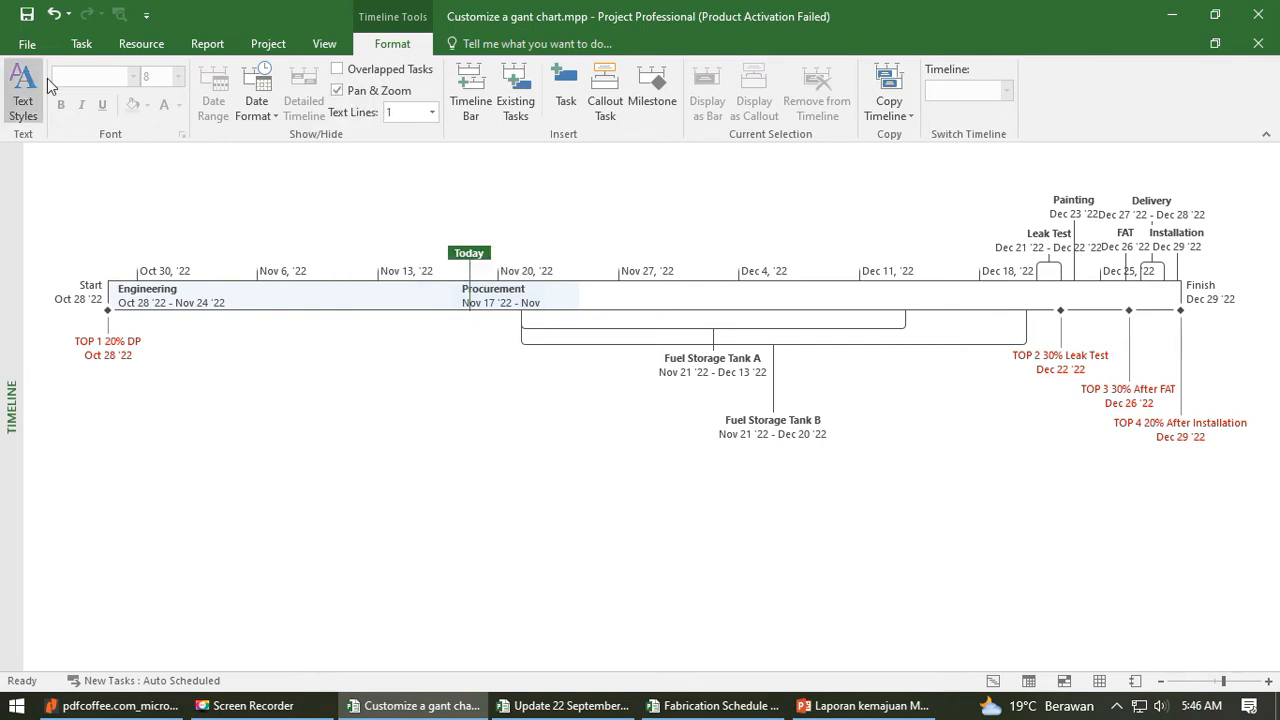
{"action": "left_click", "coordinate": [82, 43]}
{"action": "left_click", "coordinate": [30, 80]}
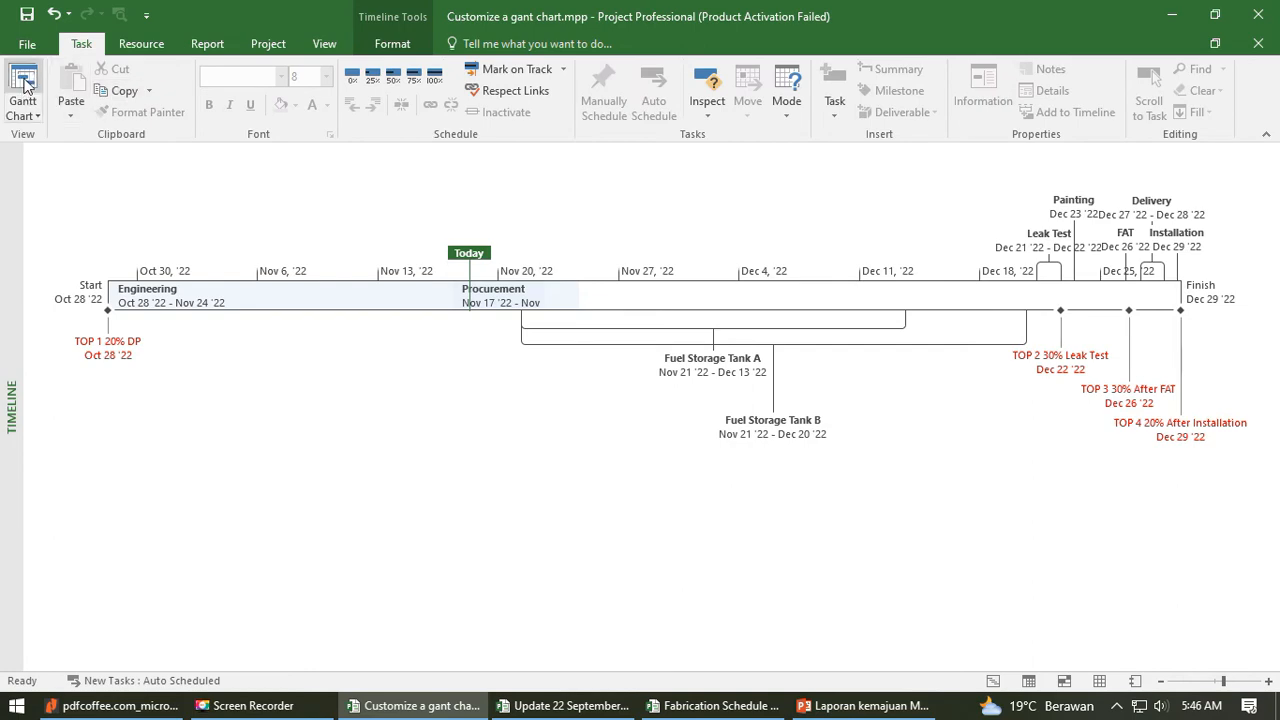
{"action": "left_click", "coordinate": [324, 44]}
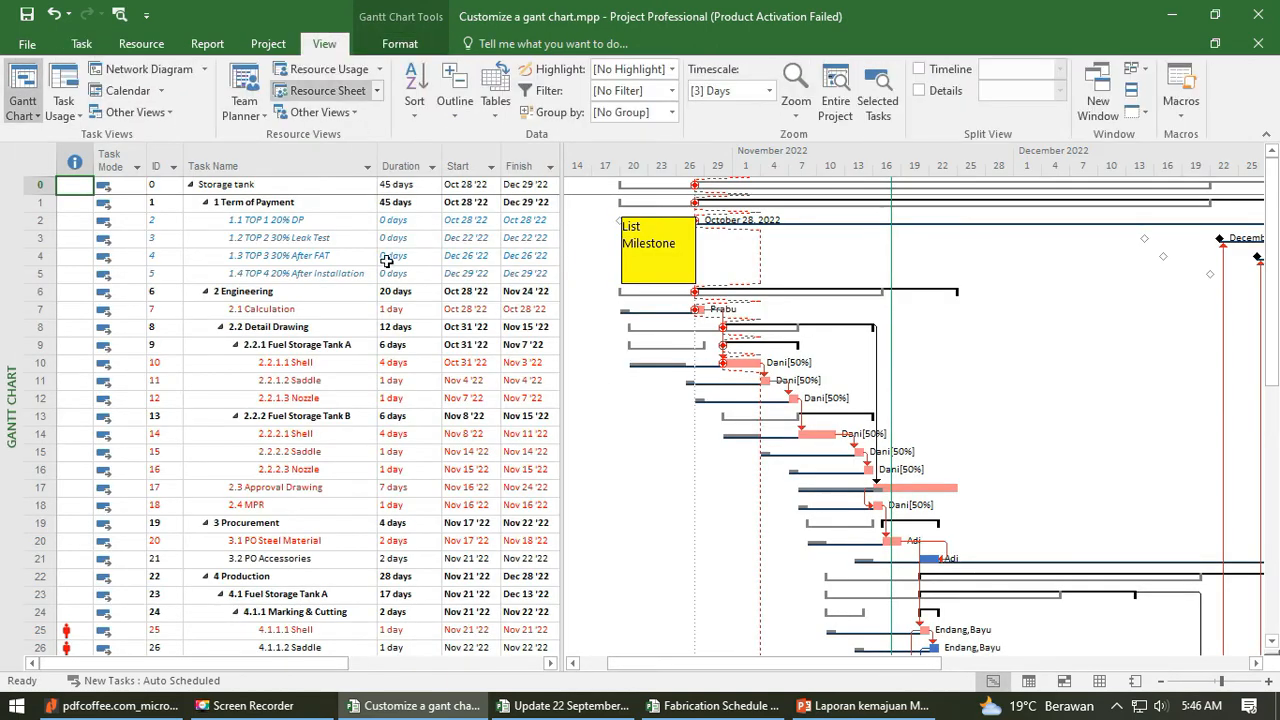
{"action": "left_click", "coordinate": [918, 68]}
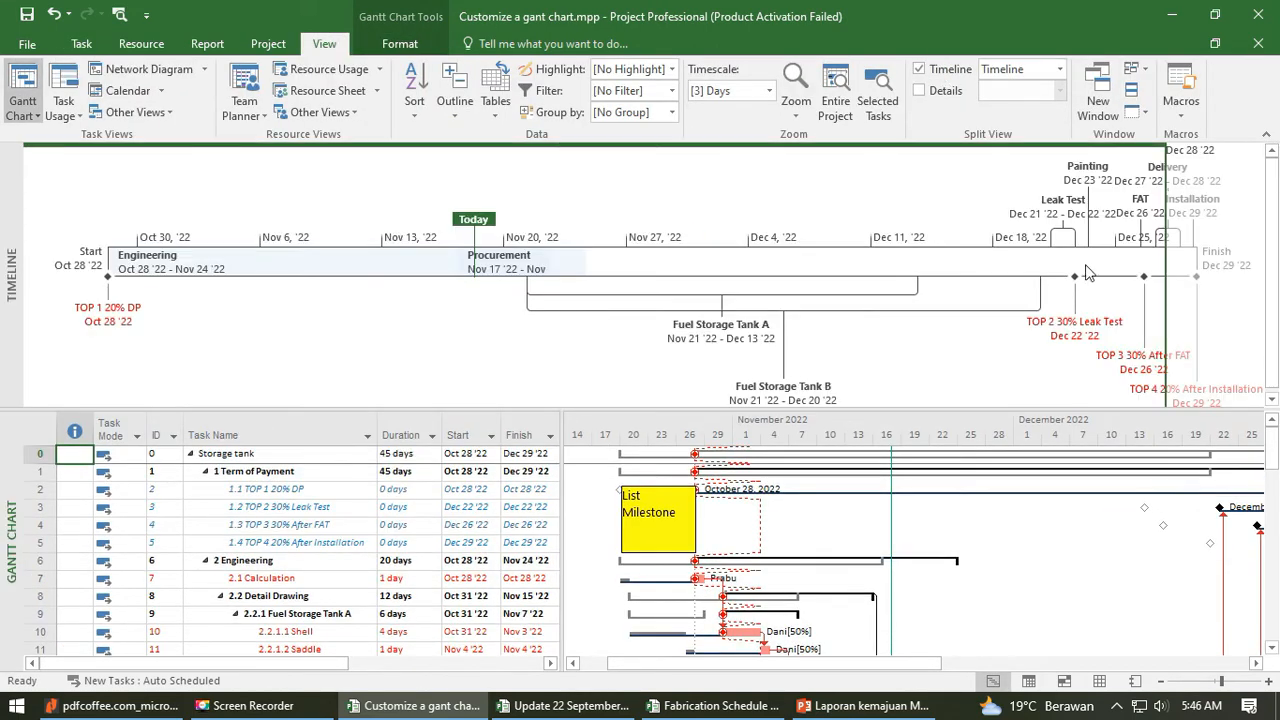
- Activate the timeline pane and turn its Pan & Zoom option off and back on
{"action": "left_click", "coordinate": [399, 43]}
{"action": "left_click", "coordinate": [390, 114]}
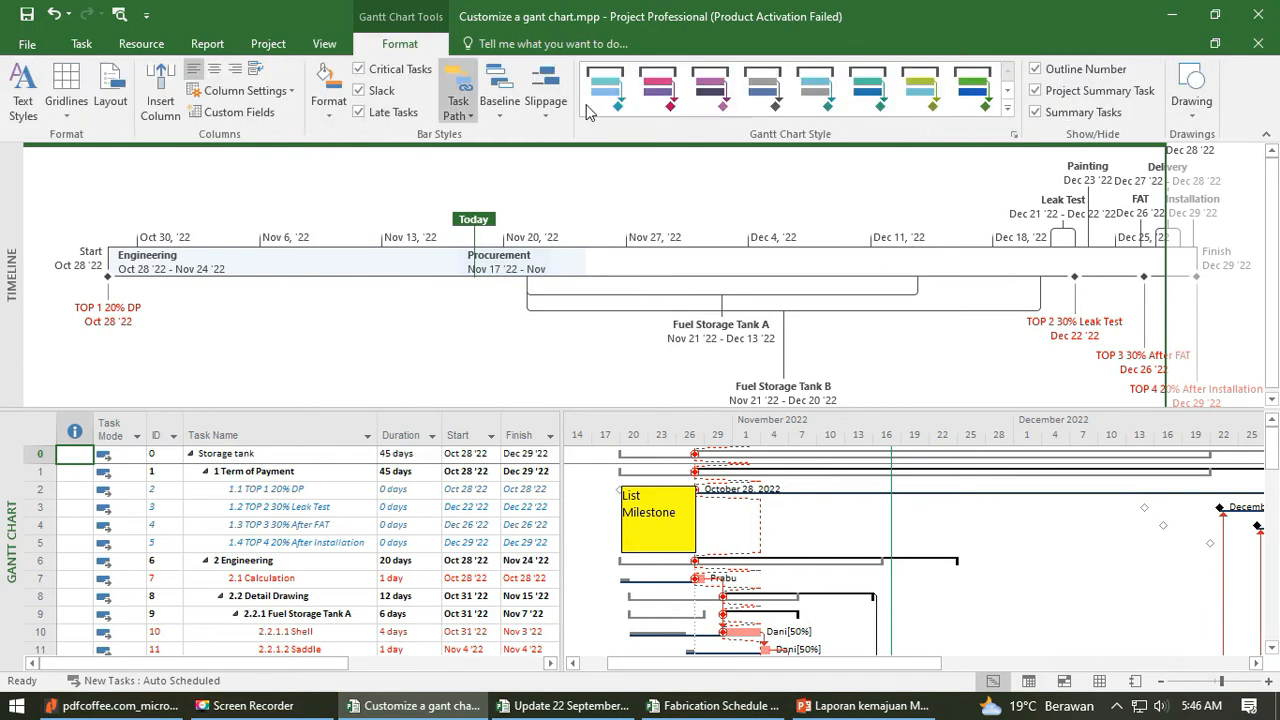
{"action": "left_click", "coordinate": [341, 353]}
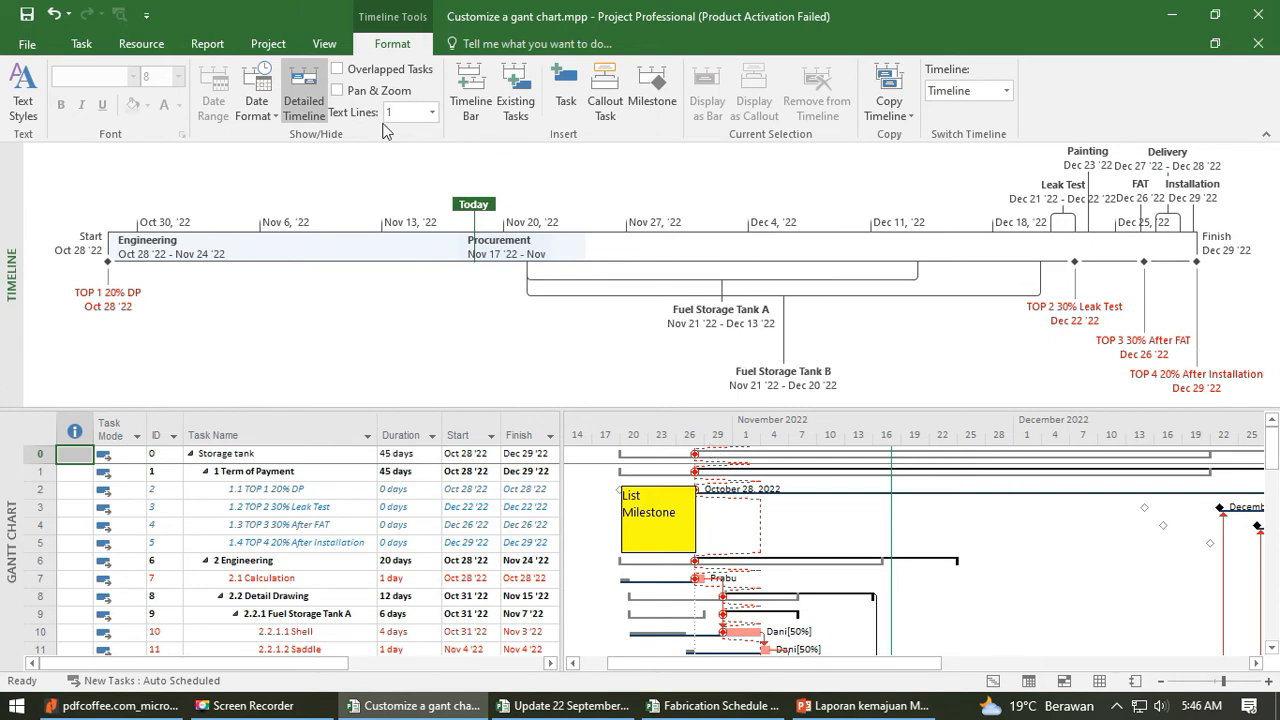
{"action": "left_click", "coordinate": [337, 90]}
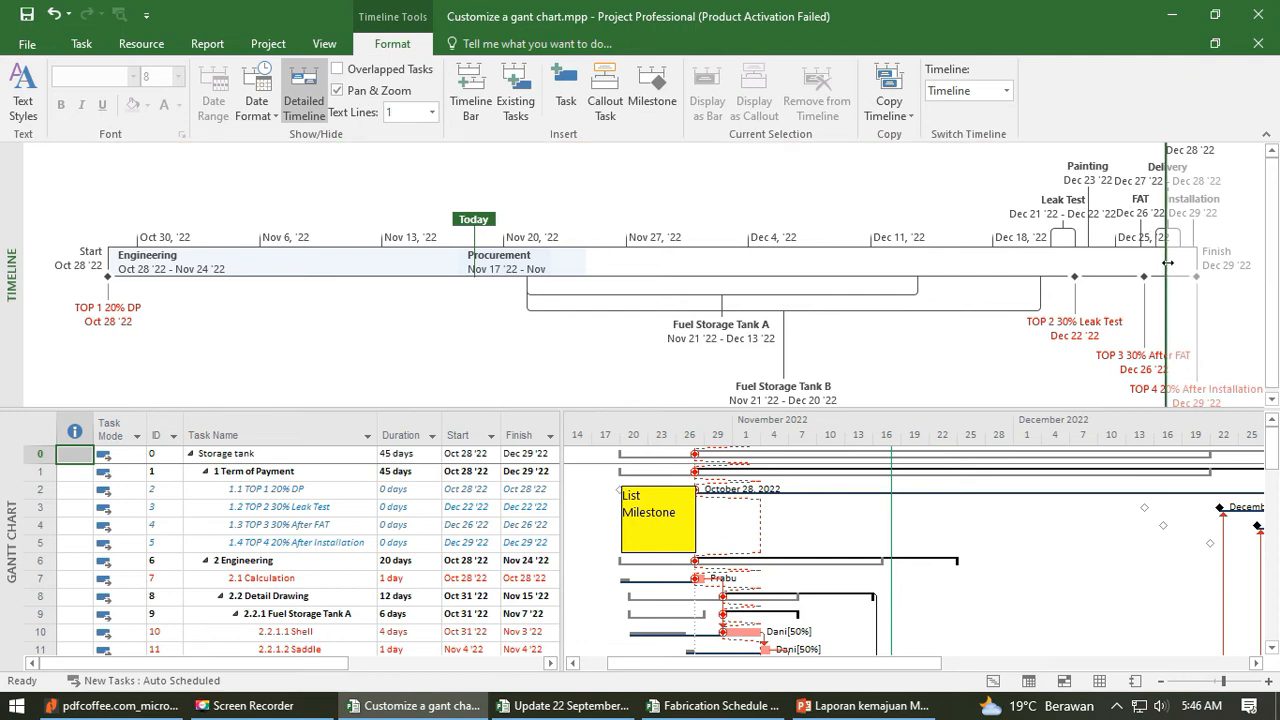
- Move the timeline's pan-and-zoom end marker to Nov 28, Dec 19 and Dec 8 '22, and pan the range to Oct 26 - Dec 20 '22
{"action": "left_click_drag", "start_coordinate": [1168, 262], "coordinate": [853, 282]}
{"action": "left_click_drag", "start_coordinate": [659, 284], "coordinate": [659, 284]}
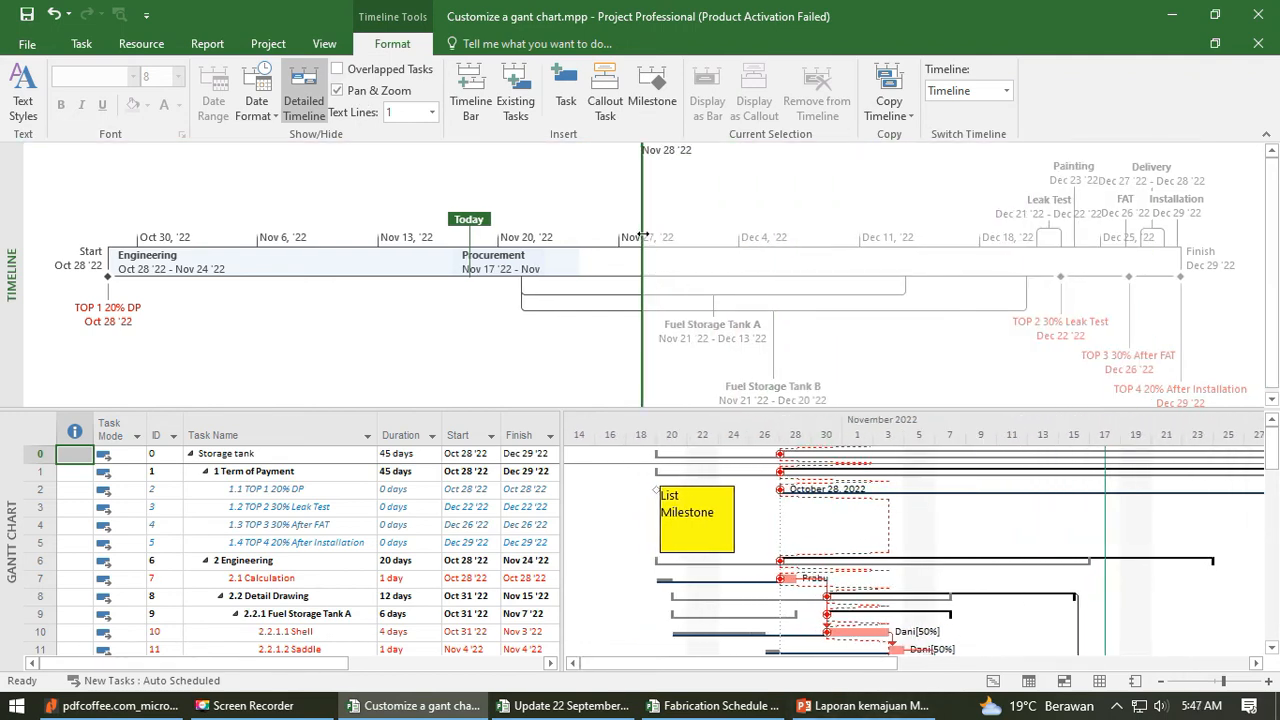
{"action": "left_click_drag", "start_coordinate": [642, 235], "coordinate": [998, 262]}
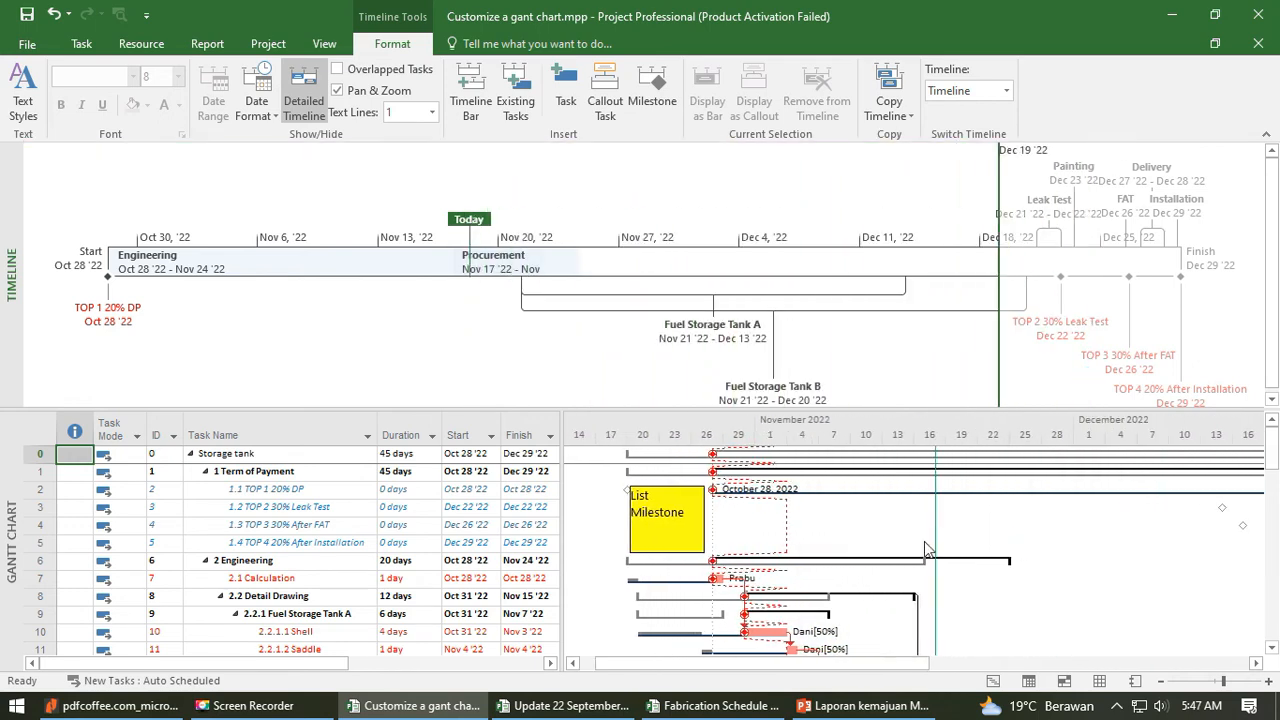
{"action": "left_click_drag", "start_coordinate": [998, 310], "coordinate": [816, 310]}
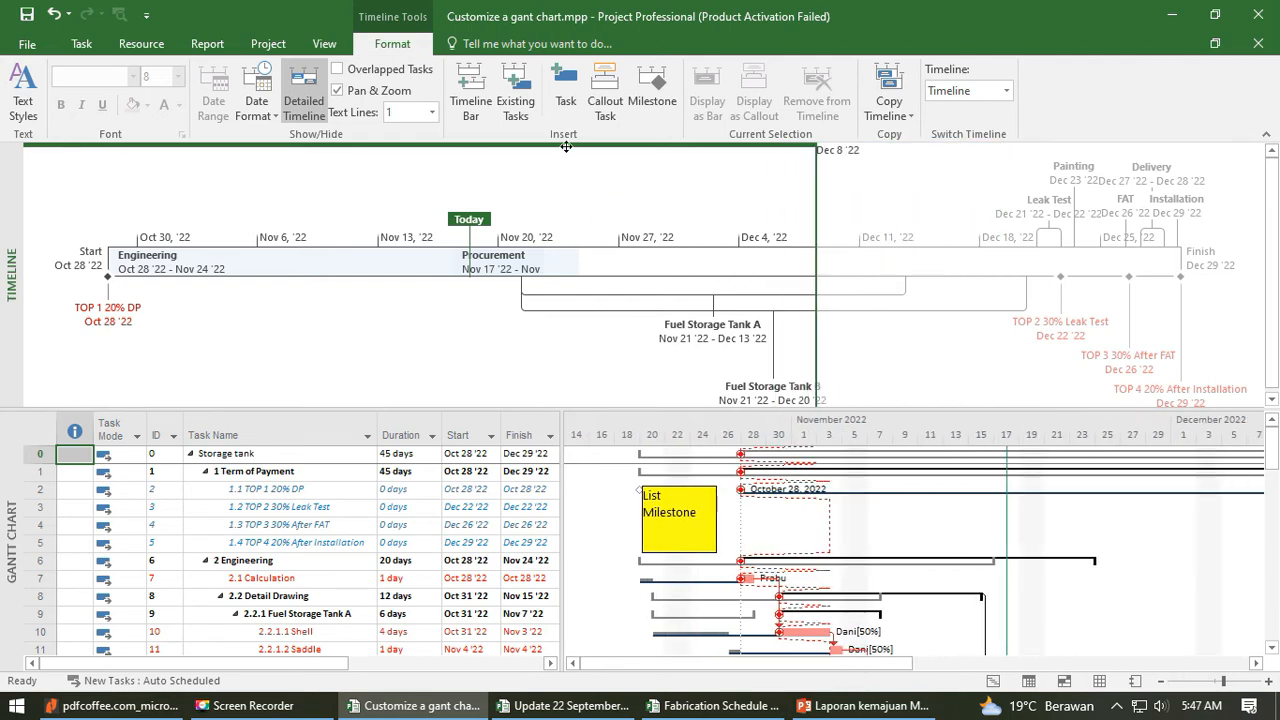
{"action": "left_click_drag", "start_coordinate": [566, 147], "coordinate": [760, 176]}
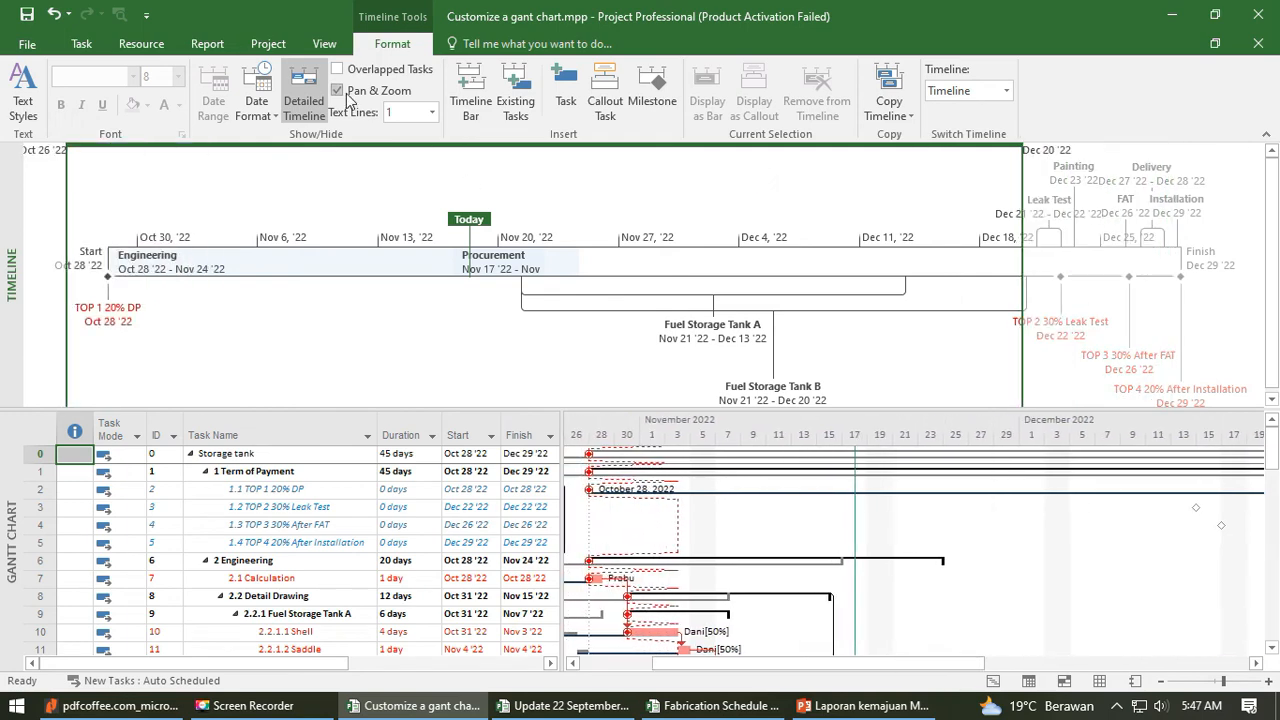
- Activate the Gantt Chart's task table and switch from the split display to the full Timeline view
{"action": "left_click", "coordinate": [270, 524]}
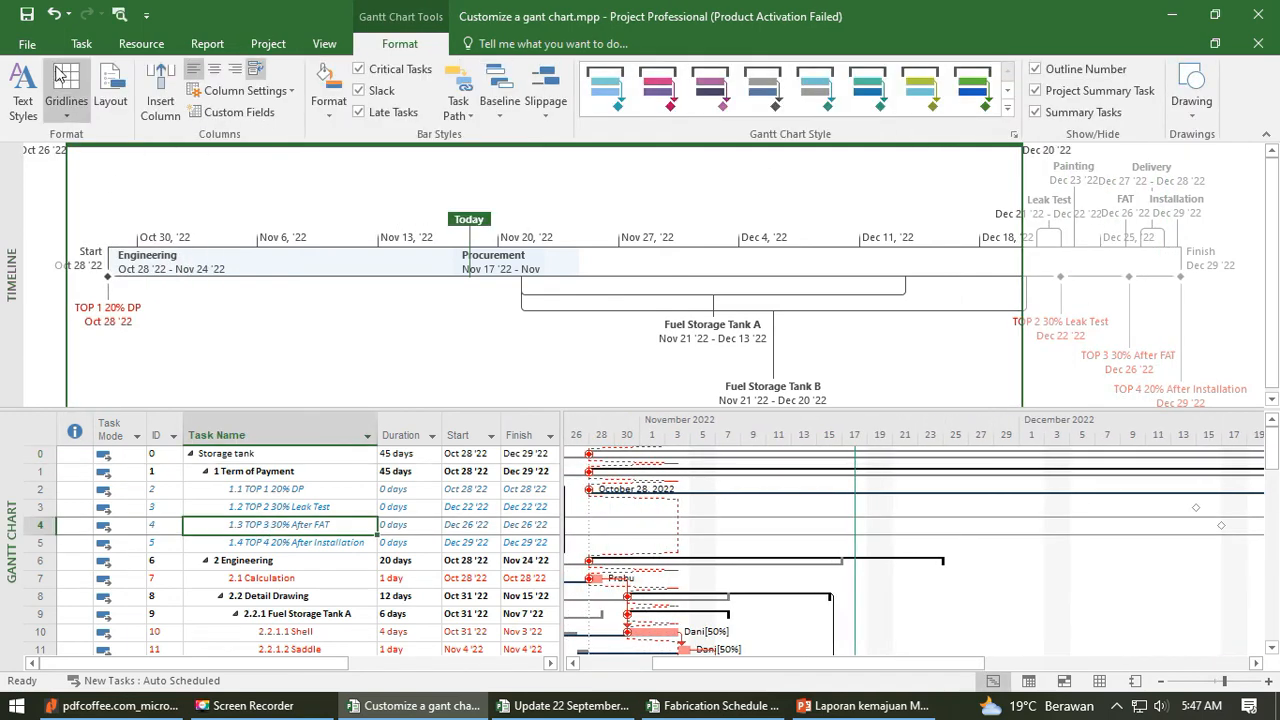
{"action": "left_click", "coordinate": [81, 44]}
{"action": "left_click", "coordinate": [23, 108]}
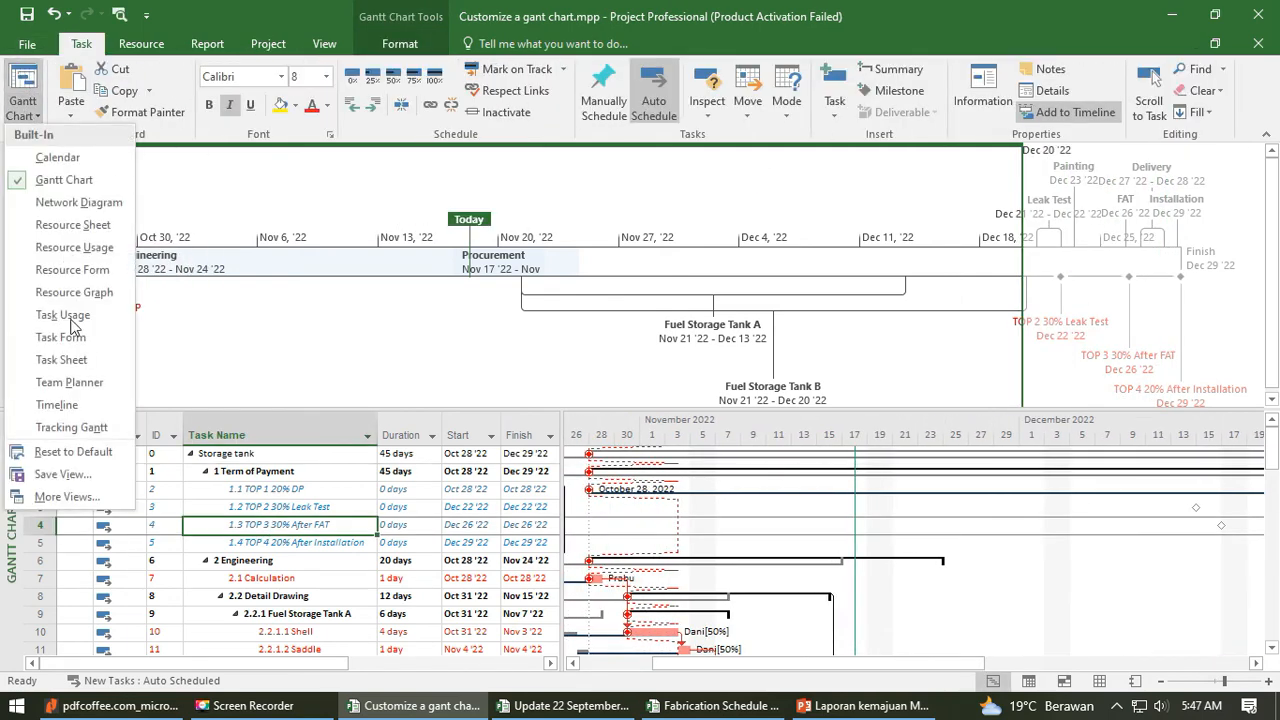
{"action": "left_click", "coordinate": [57, 405]}
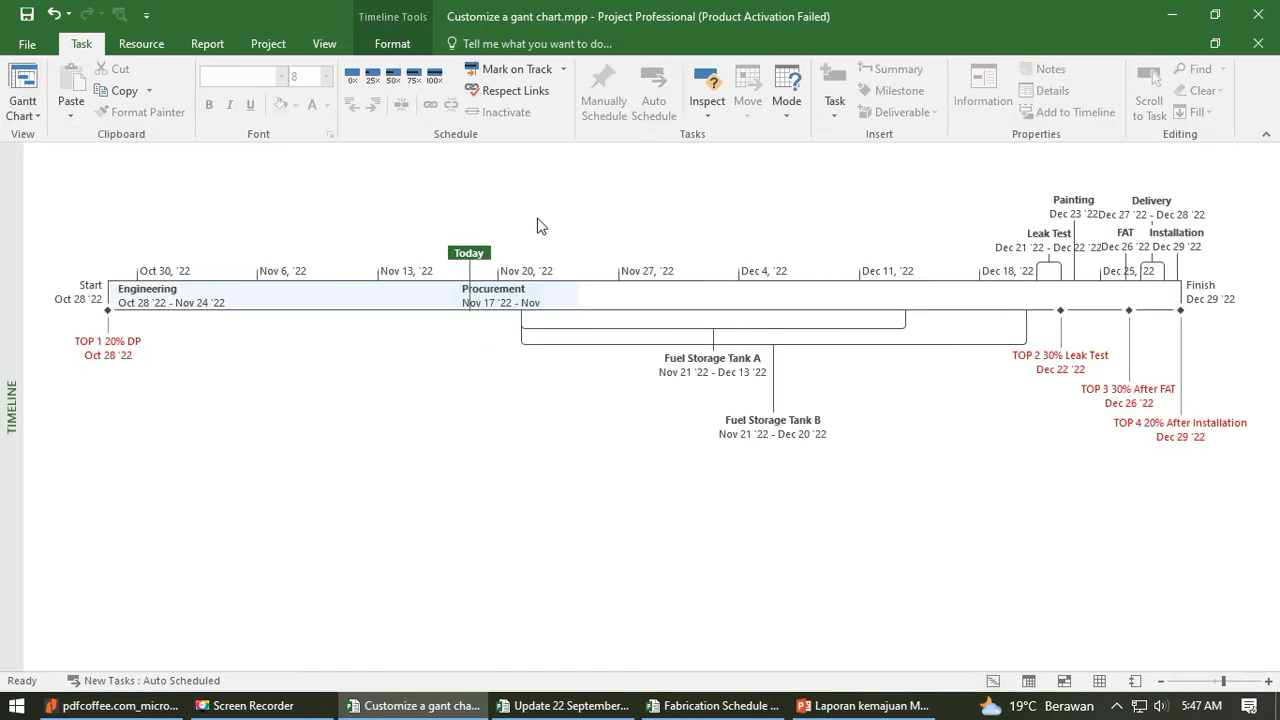
- Select the Engineering bar, try the timeline with Text Lines set to 3, and set Text Lines back to 1
{"action": "left_click", "coordinate": [574, 305]}
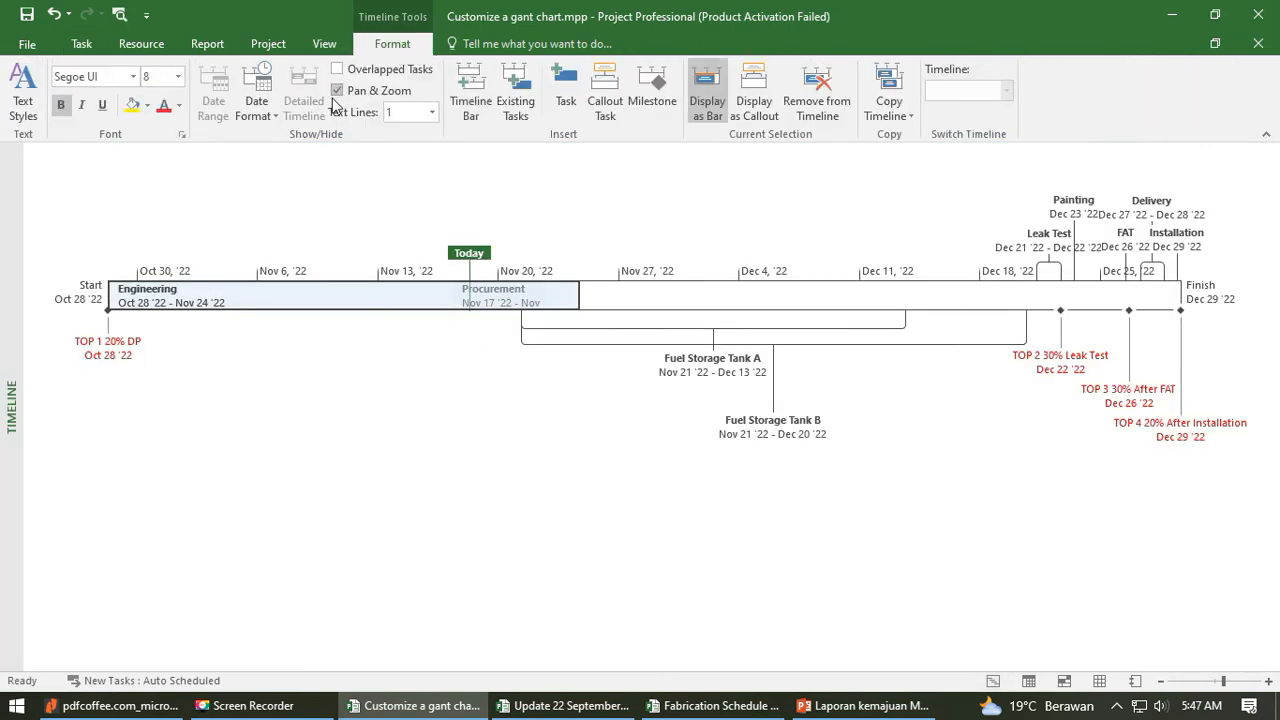
{"action": "left_click", "coordinate": [433, 112]}
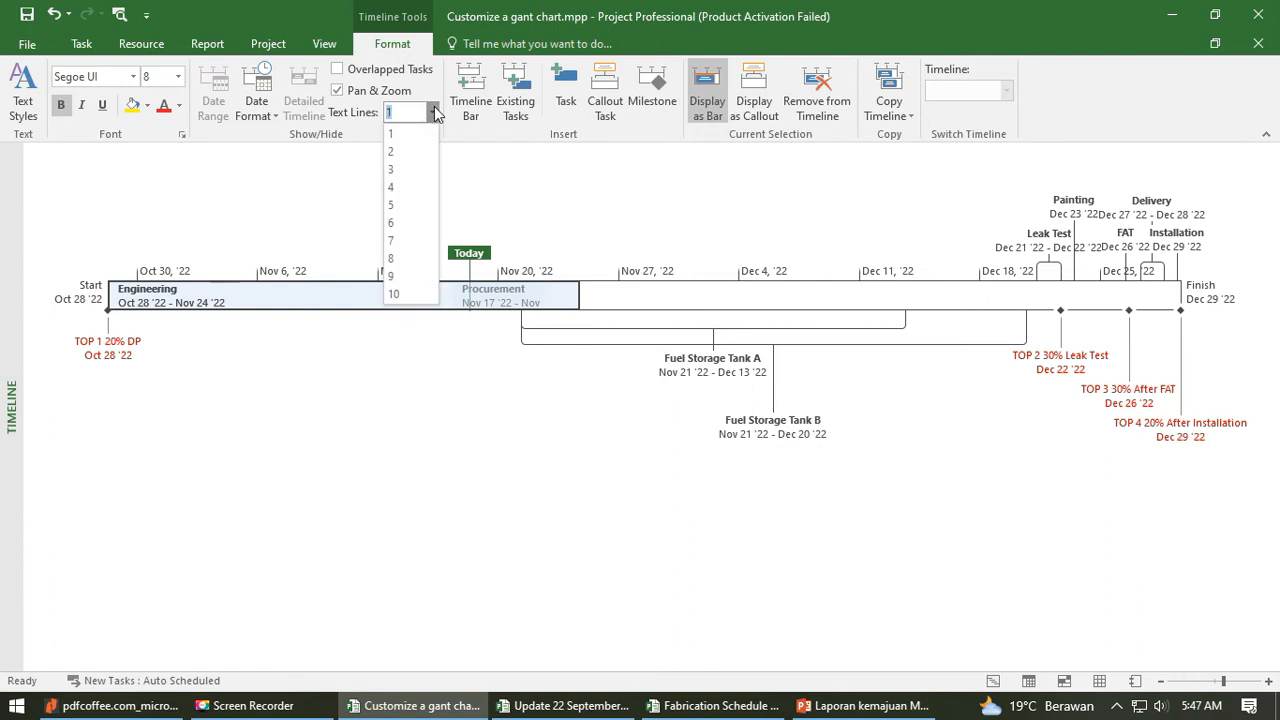
{"action": "left_click", "coordinate": [402, 170]}
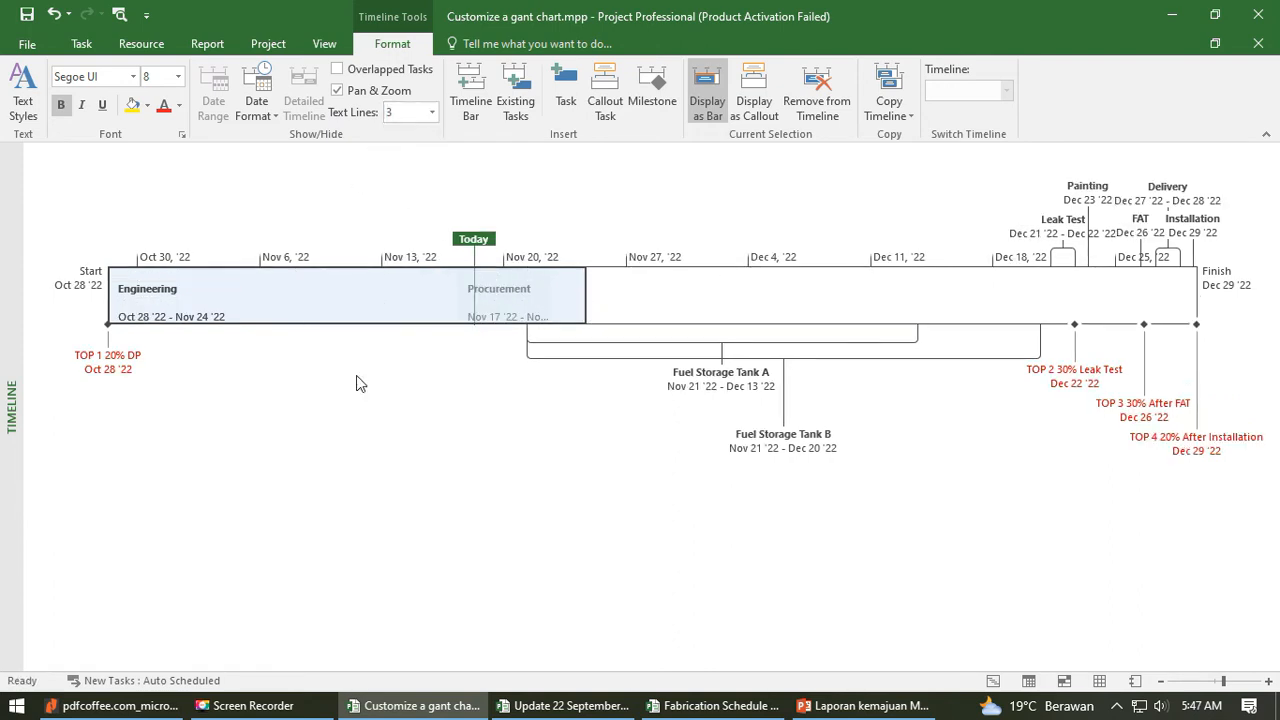
{"action": "left_click", "coordinate": [354, 455]}
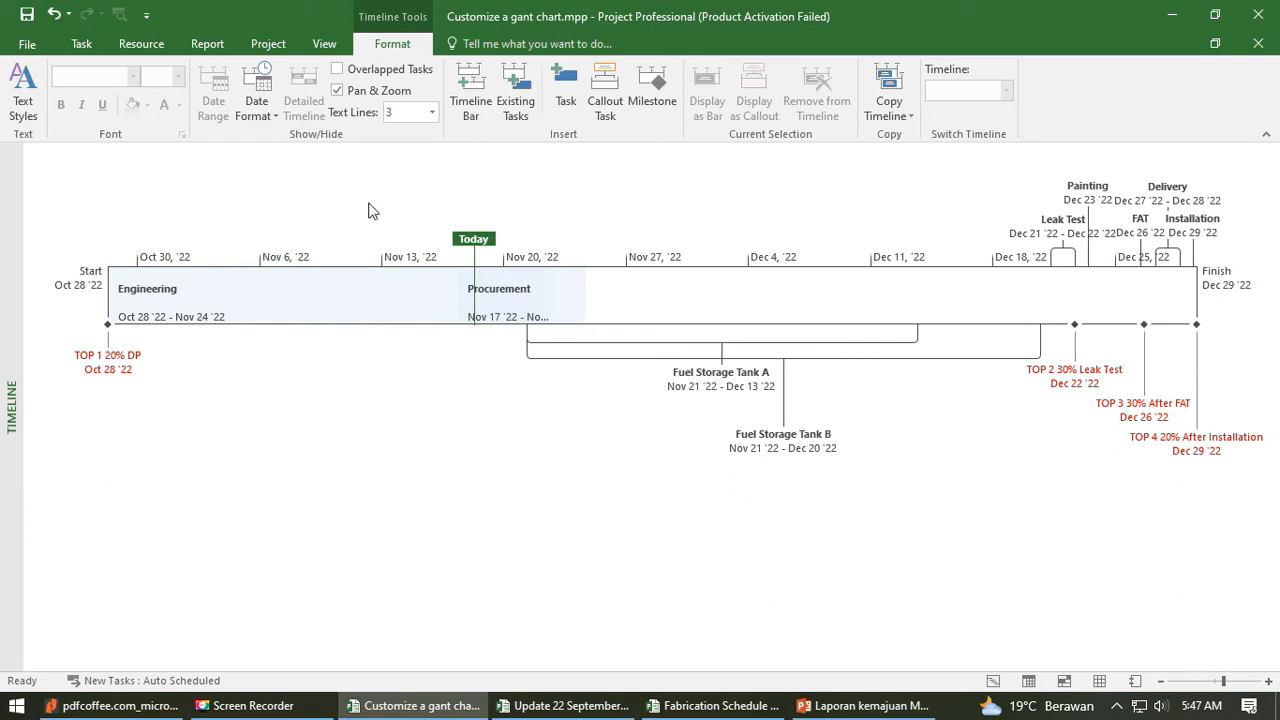
{"action": "left_click", "coordinate": [432, 112]}
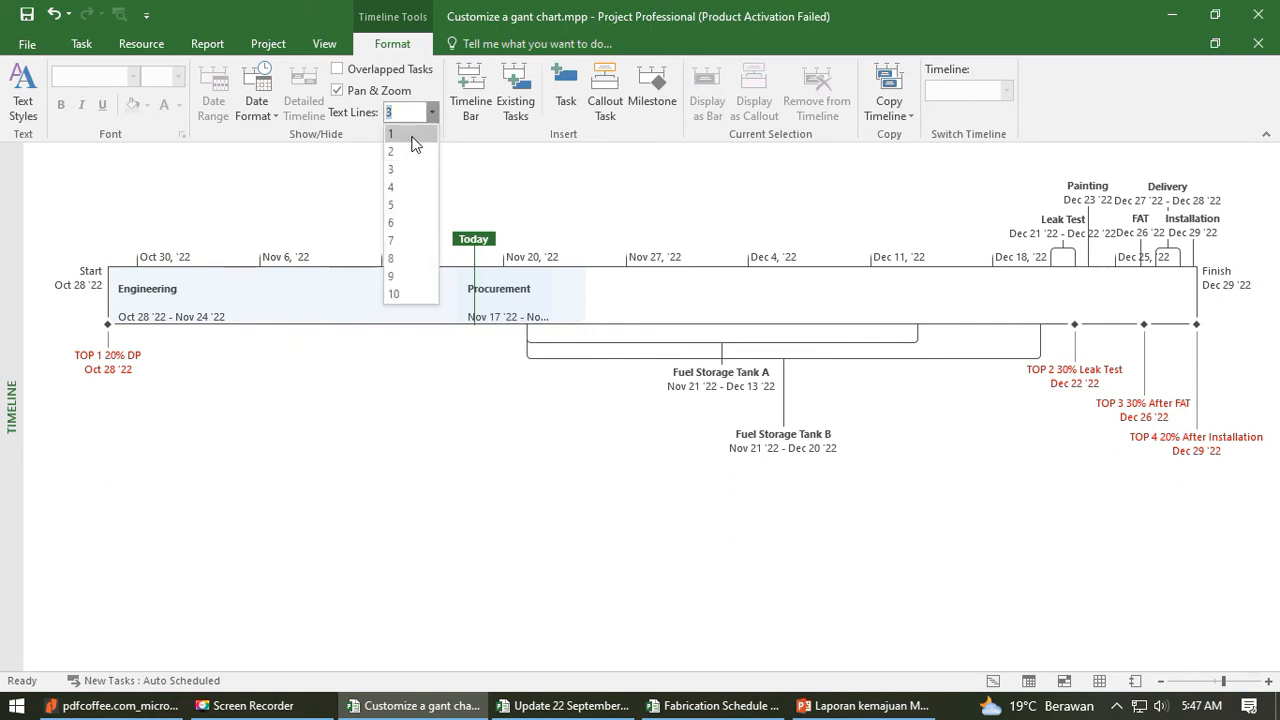
{"action": "left_click", "coordinate": [400, 134]}
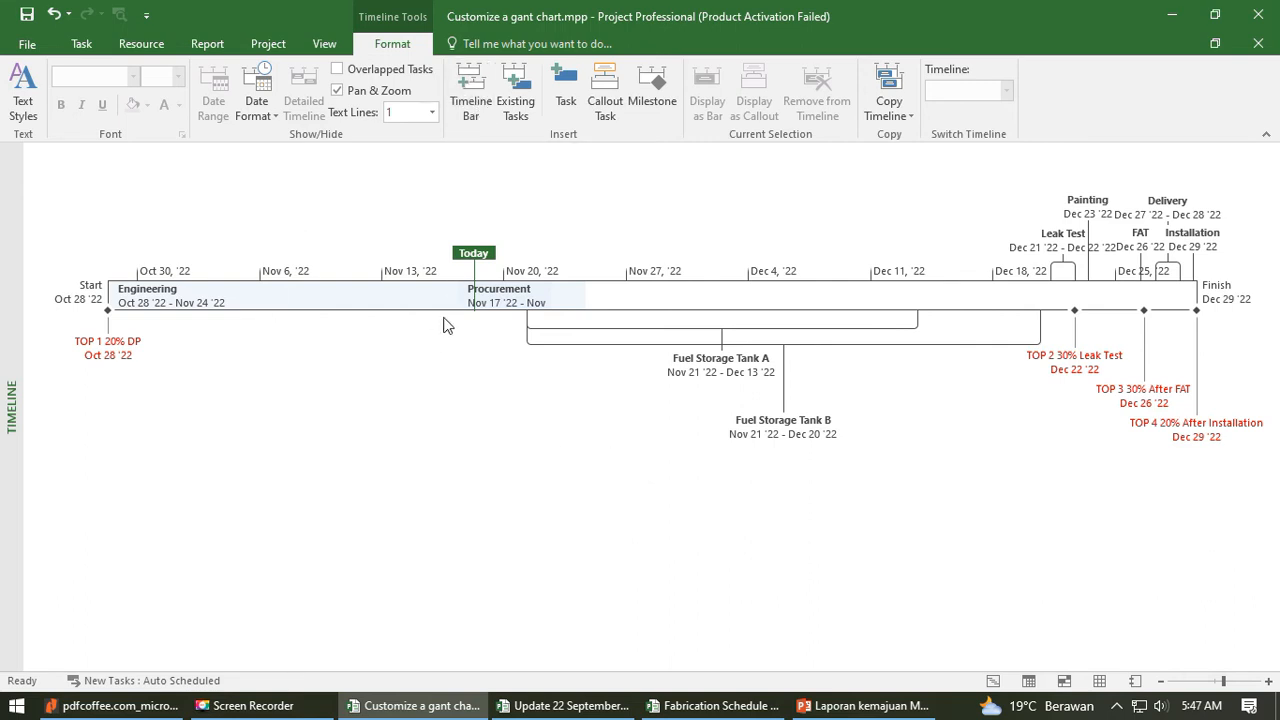
- Add a second, empty timeline bar below the existing project timeline
{"action": "left_click", "coordinate": [471, 95]}
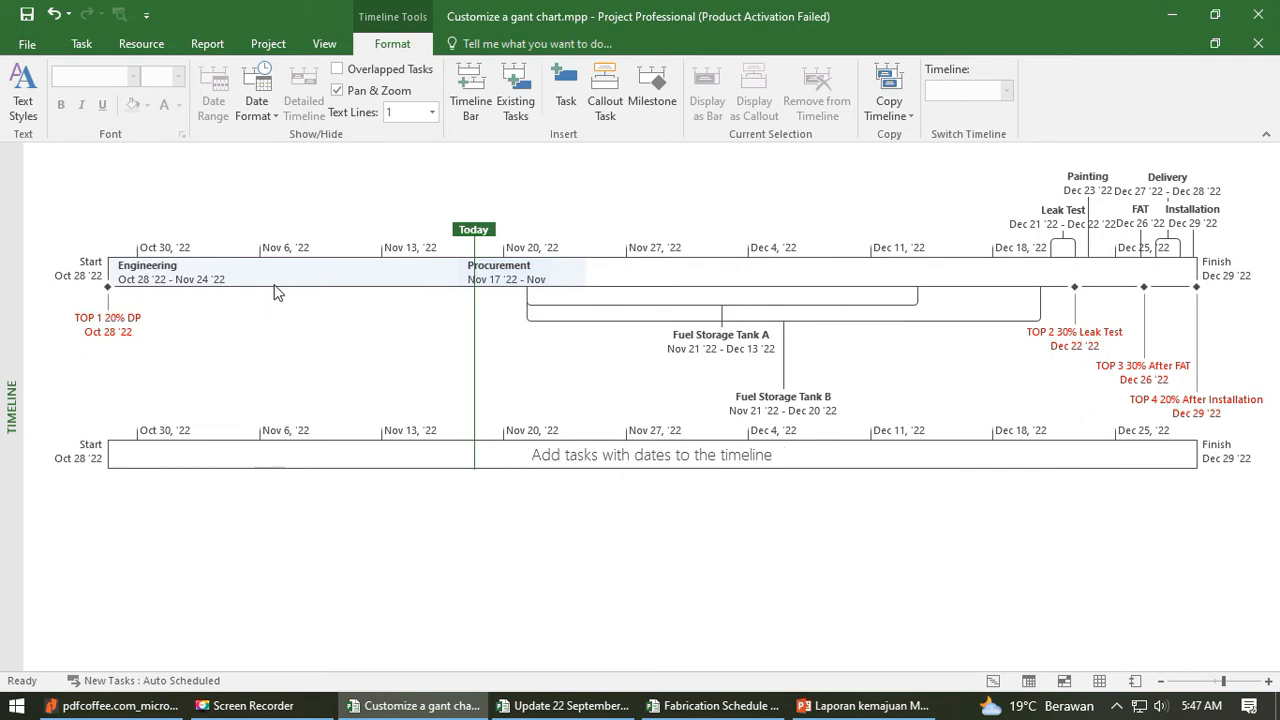
{"action": "mouse_move", "coordinate": [310, 268]}
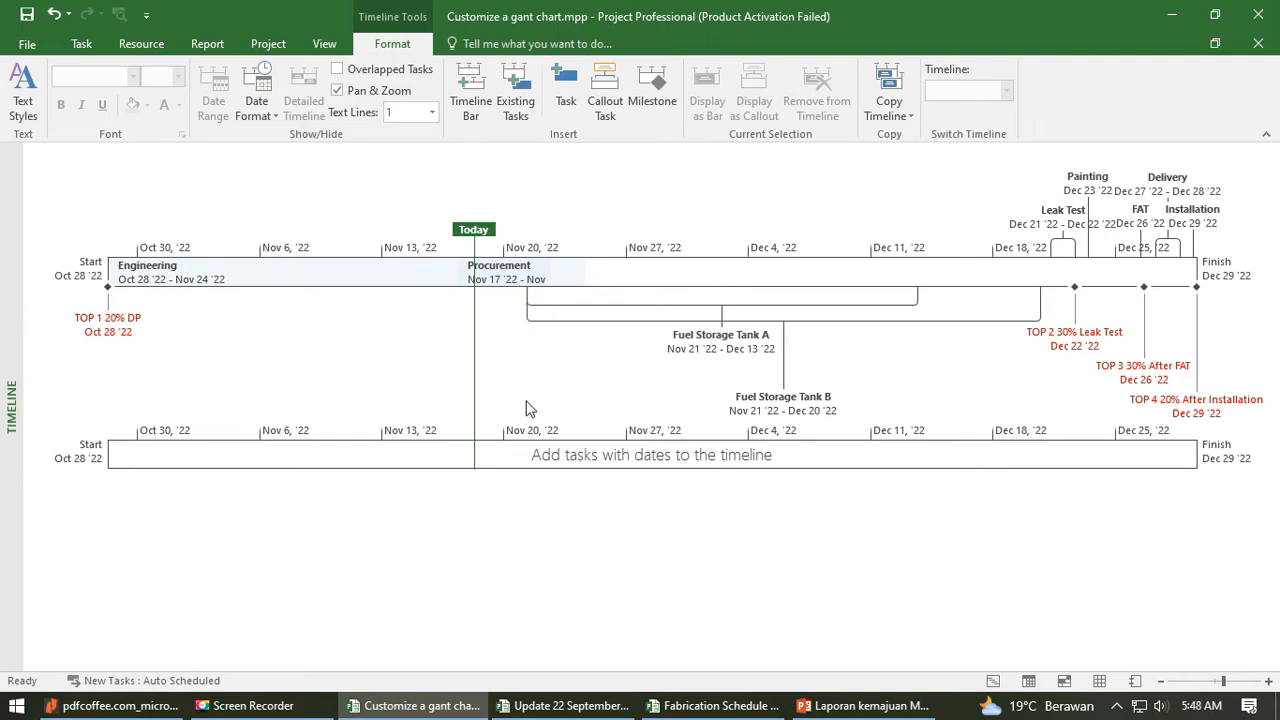
- Delete the empty second timeline bar below the project timeline
{"action": "left_click", "coordinate": [595, 461]}
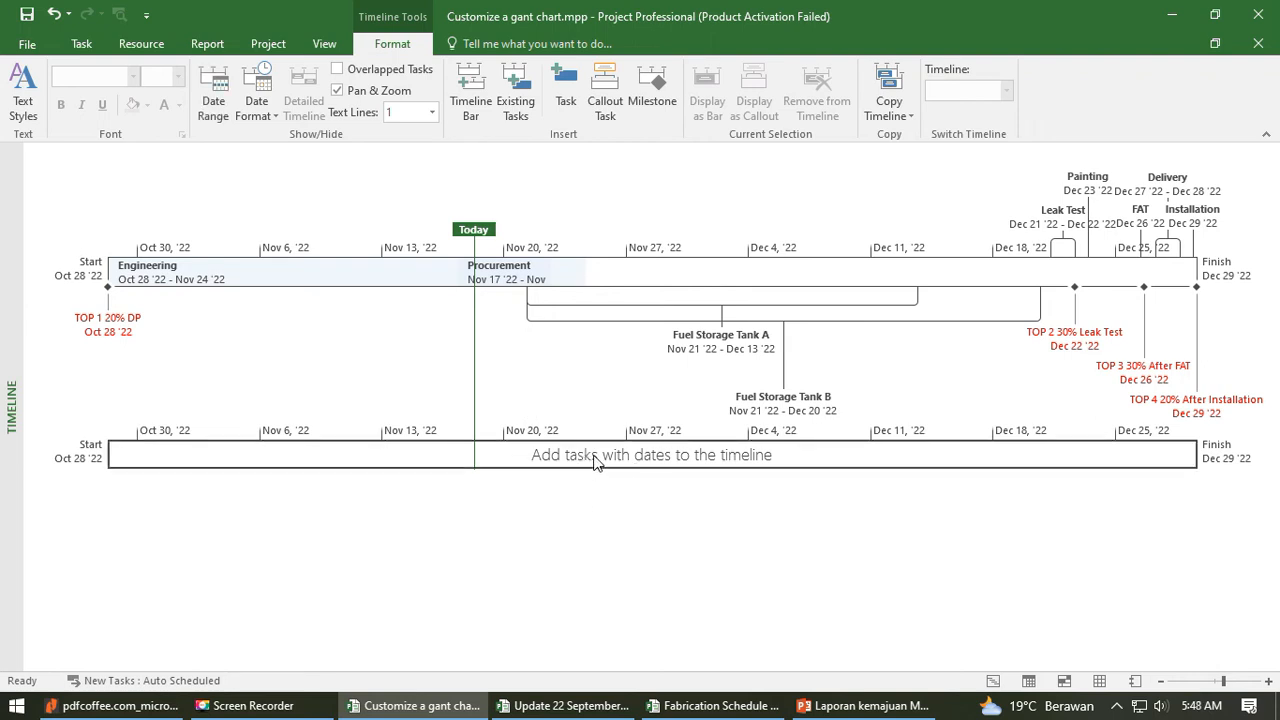
{"action": "key", "text": "Delete"}
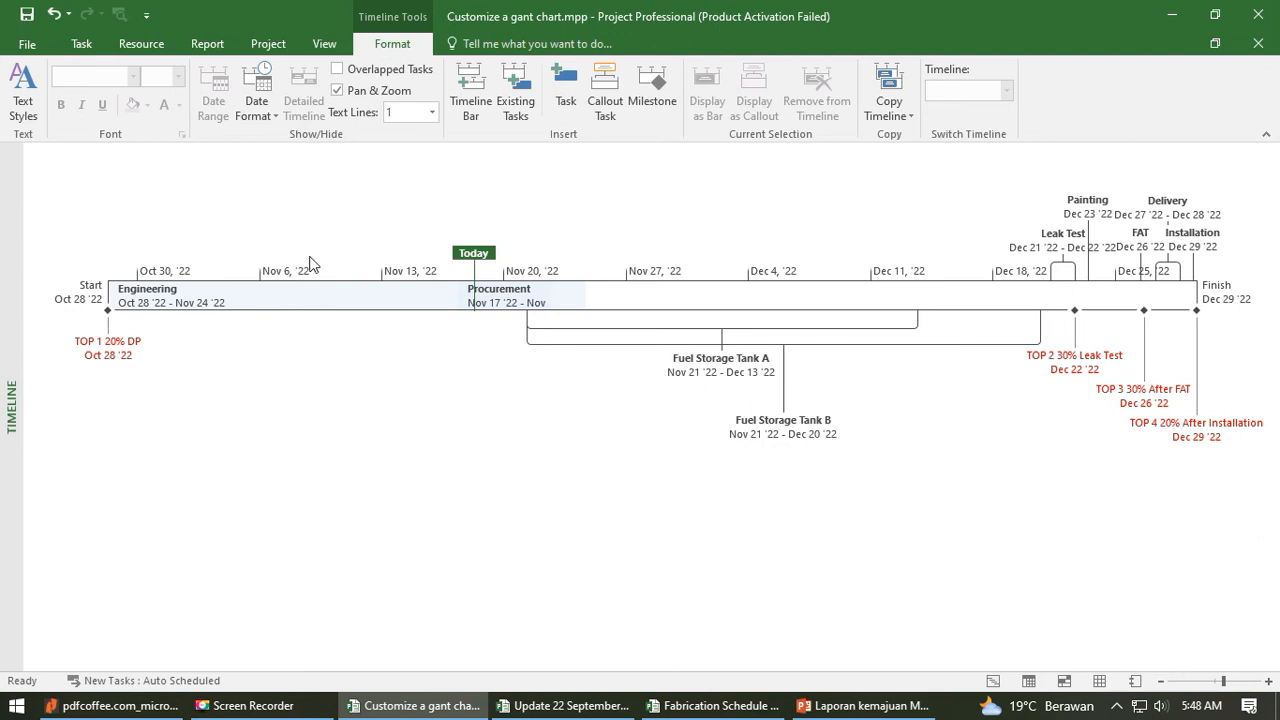
- Add the existing Calculation task under Engineering to the timeline
{"action": "left_click", "coordinate": [520, 100]}
{"action": "mouse_move", "coordinate": [636, 135]}
{"action": "left_mouse_down"}
{"action": "mouse_move", "coordinate": [716, 226]}
{"action": "mouse_move", "coordinate": [873, 200]}
{"action": "left_mouse_up"}
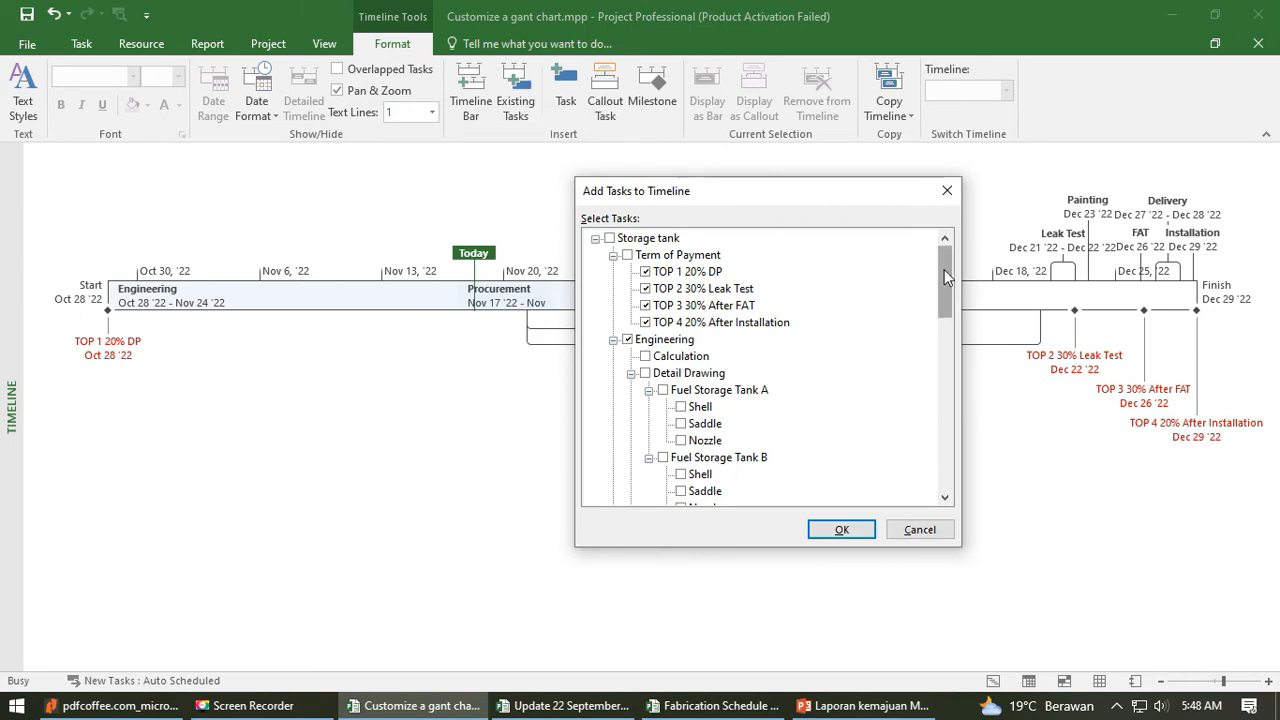
{"action": "mouse_move", "coordinate": [944, 269]}
{"action": "left_mouse_down"}
{"action": "mouse_move", "coordinate": [958, 458]}
{"action": "mouse_move", "coordinate": [950, 251]}
{"action": "left_mouse_up"}
{"action": "left_click", "coordinate": [649, 362]}
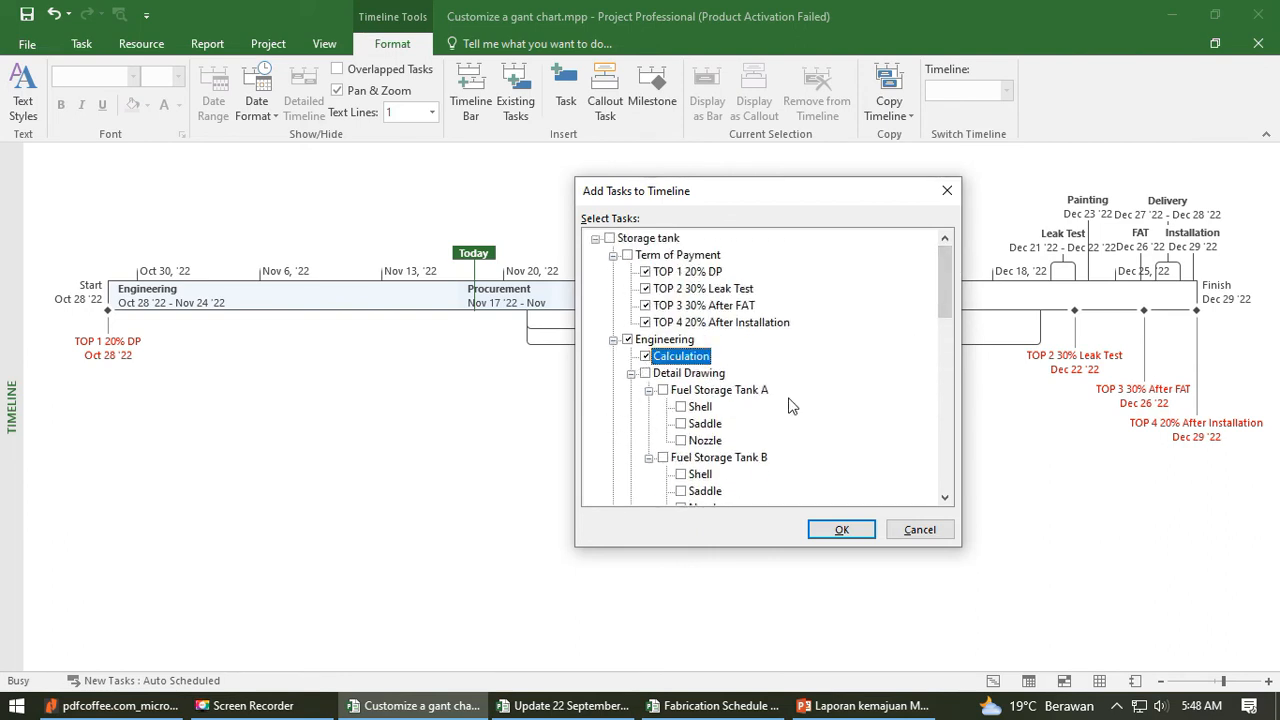
{"action": "left_click", "coordinate": [842, 529]}
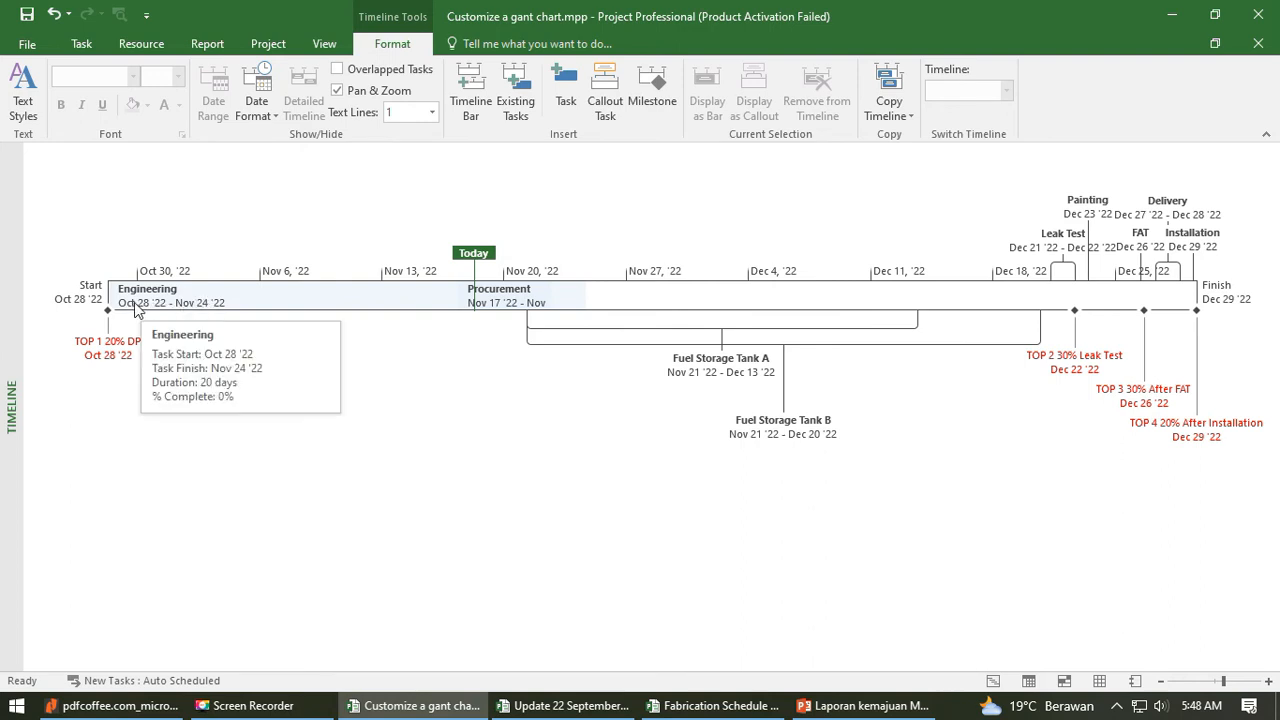
- Pull the Calculation task out of the timeline bar at Oct 28 '22 so it displays as a callout above it
{"action": "scroll", "coordinate": [140, 305], "scroll_direction": "up", "scroll_amount": 3}
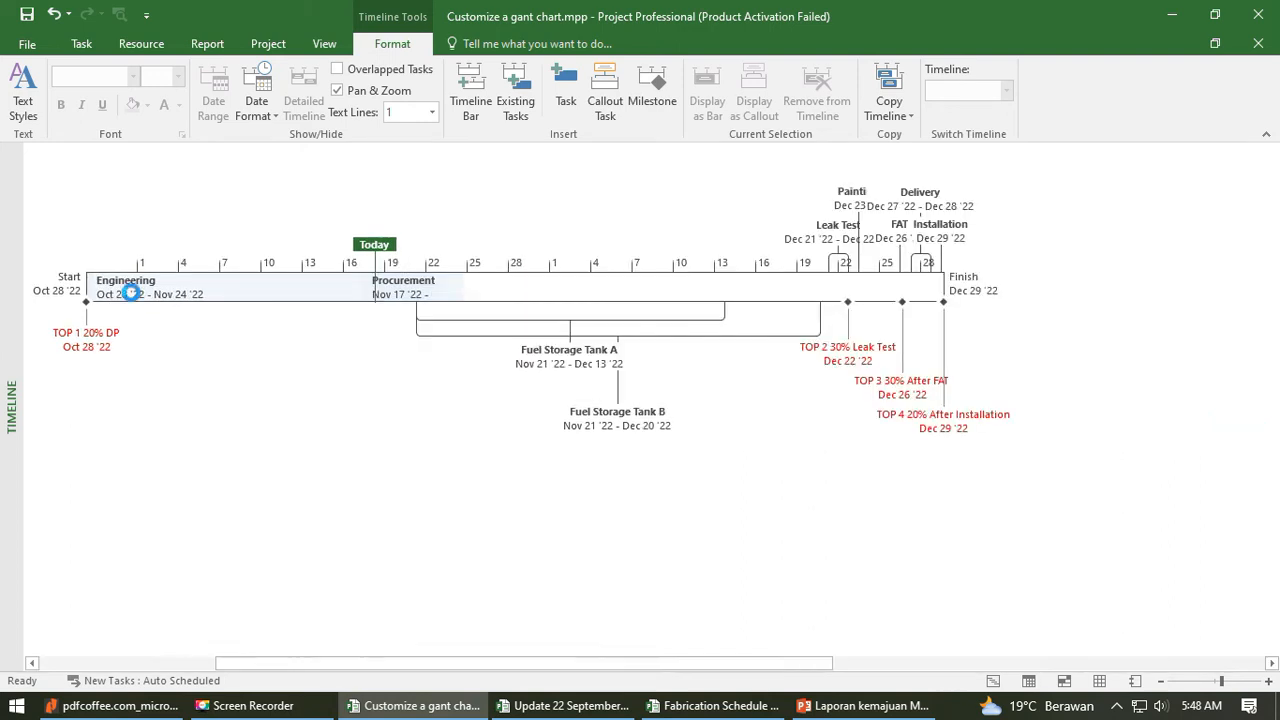
{"action": "scroll", "coordinate": [136, 308], "scroll_direction": "down", "scroll_amount": 5}
{"action": "scroll", "coordinate": [136, 308], "scroll_direction": "up", "scroll_amount": 2}
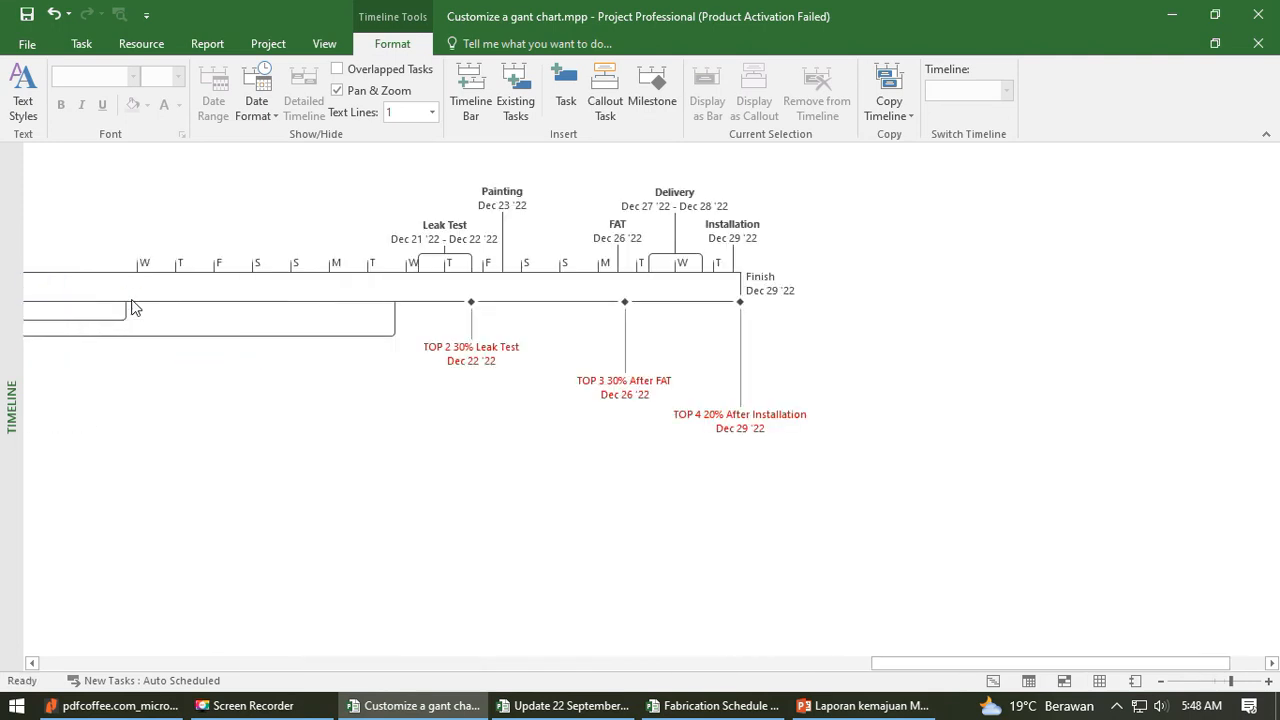
{"action": "left_click_drag", "start_coordinate": [935, 662], "coordinate": [76, 605]}
{"action": "scroll", "coordinate": [417, 284], "scroll_direction": "up", "scroll_amount": 3}
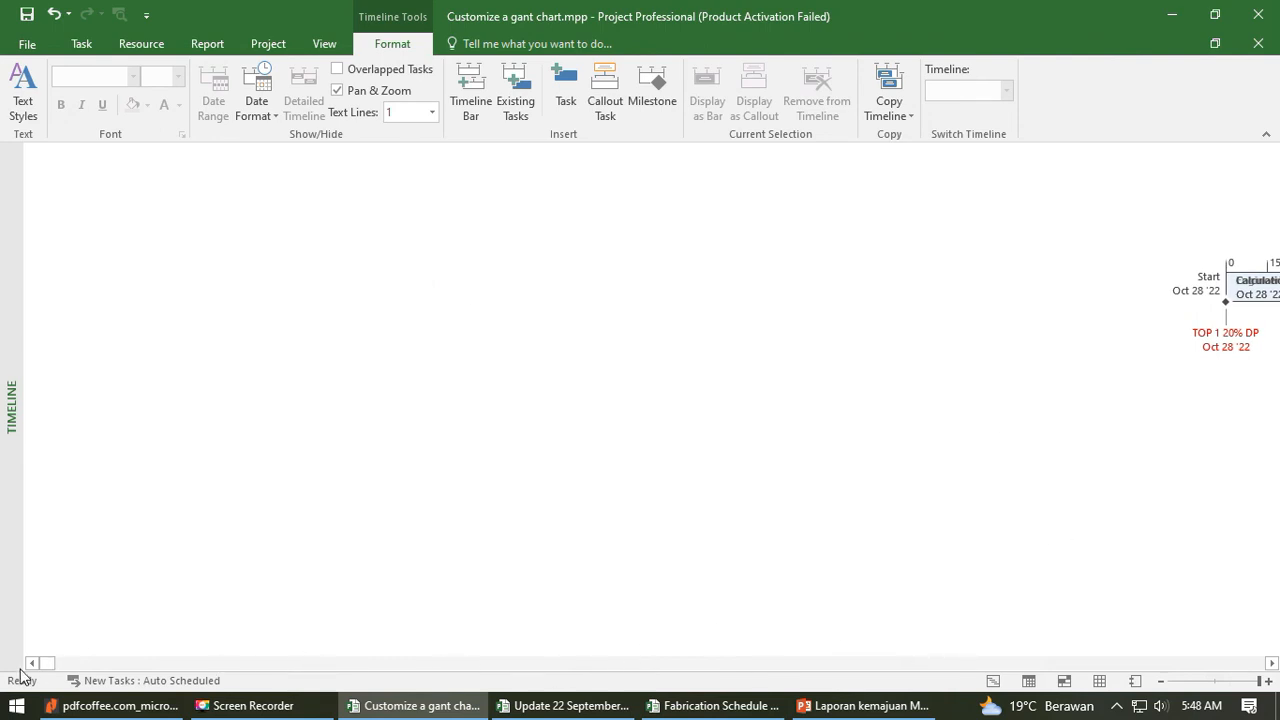
{"action": "mouse_move", "coordinate": [43, 663]}
{"action": "left_mouse_down"}
{"action": "mouse_move", "coordinate": [64, 666]}
{"action": "mouse_move", "coordinate": [43, 667]}
{"action": "left_mouse_up"}
{"action": "left_click", "coordinate": [470, 289]}
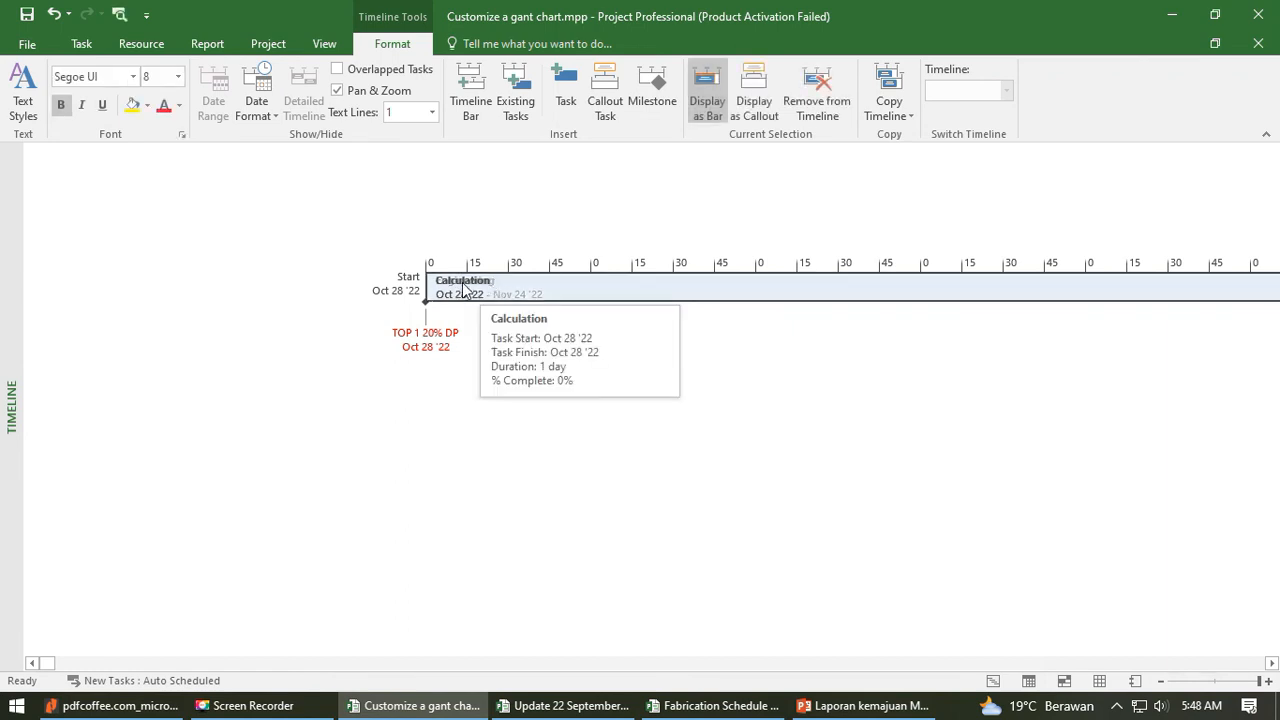
{"action": "left_click_drag", "start_coordinate": [467, 289], "coordinate": [463, 223]}
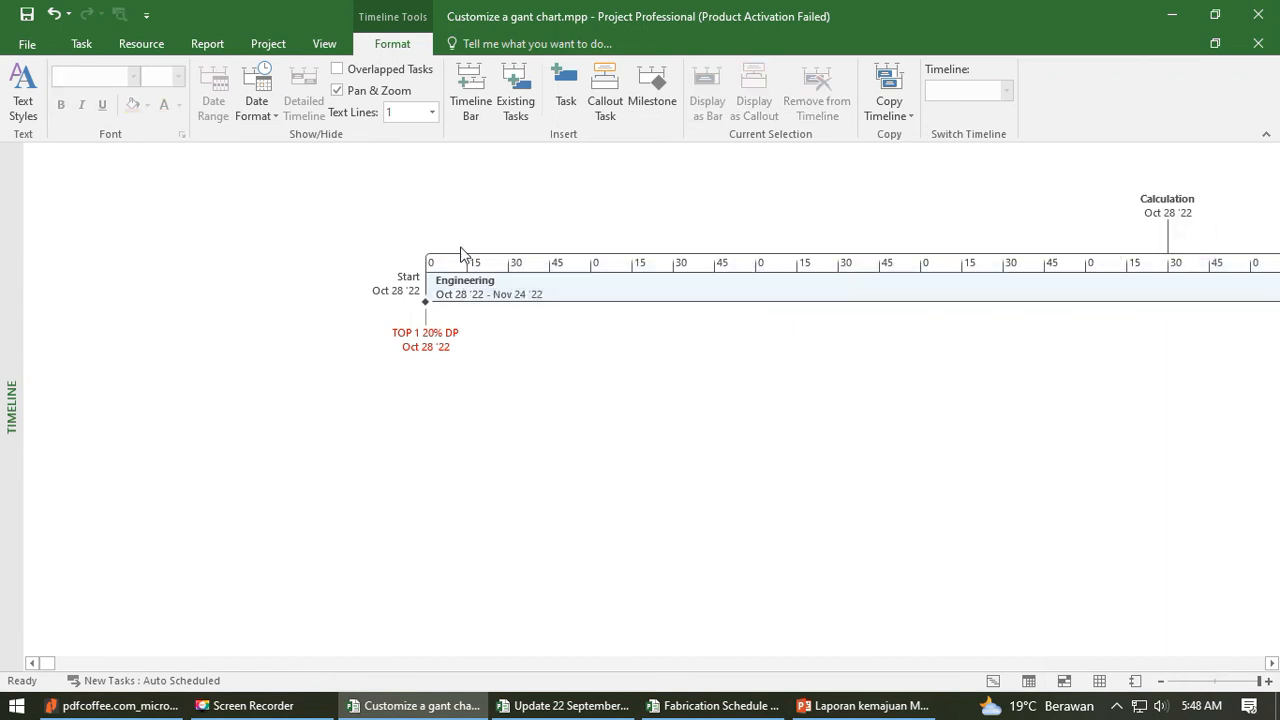
- Remove the Calculation callout from the start of the timeline
{"action": "scroll", "coordinate": [797, 474], "scroll_direction": "down", "scroll_amount": 6}
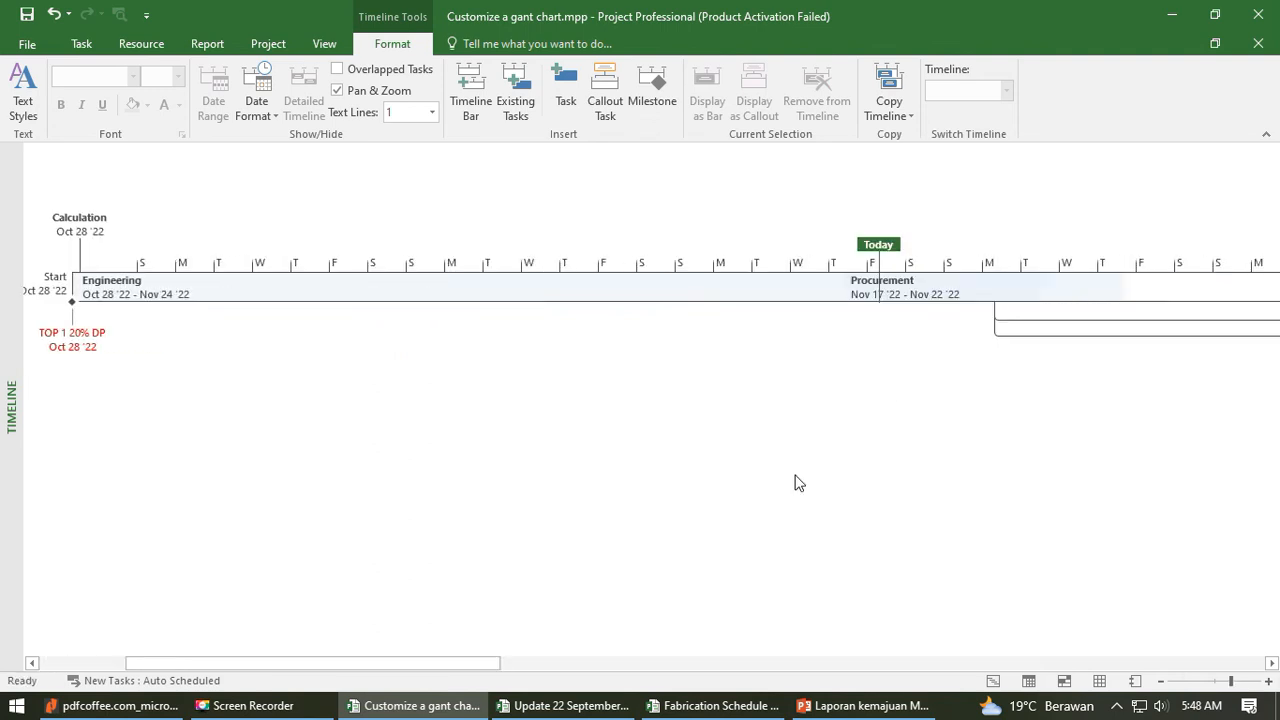
{"action": "scroll", "coordinate": [797, 483], "scroll_direction": "up", "scroll_amount": 3}
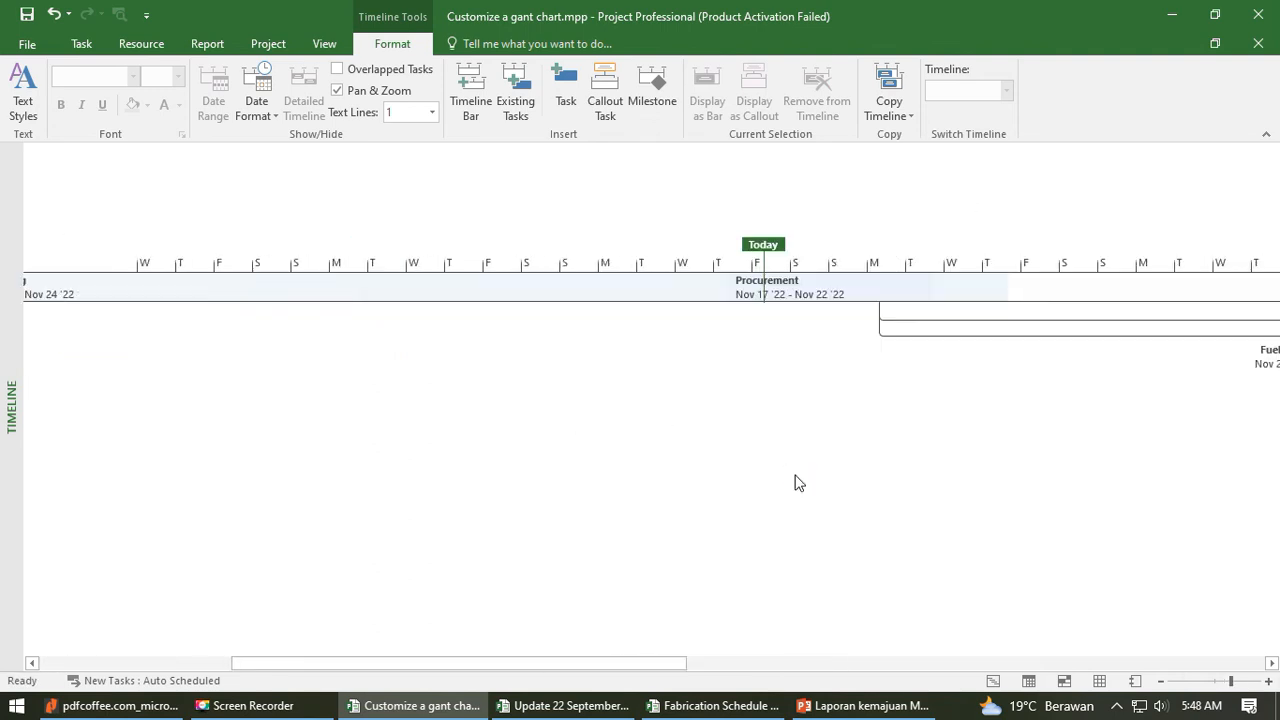
{"action": "scroll", "coordinate": [797, 483], "scroll_direction": "down", "scroll_amount": 3}
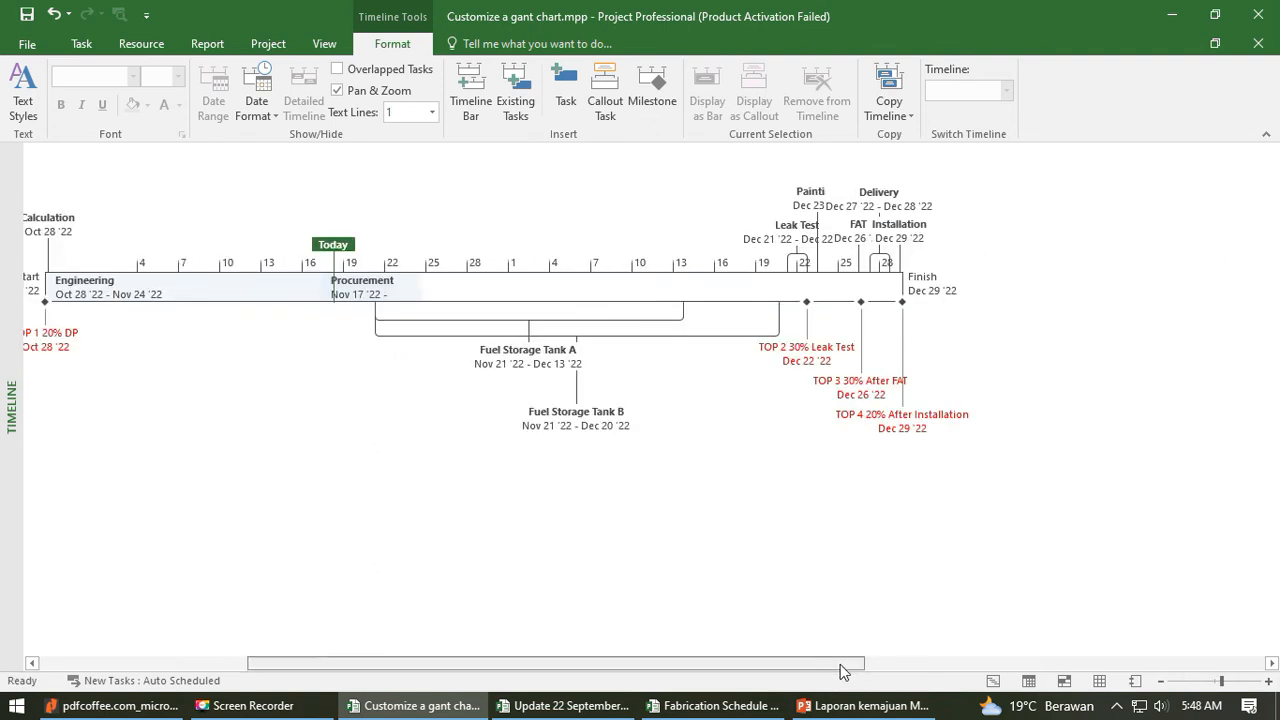
{"action": "left_click_drag", "start_coordinate": [840, 664], "coordinate": [725, 672]}
{"action": "left_click_drag", "start_coordinate": [260, 227], "coordinate": [258, 220]}
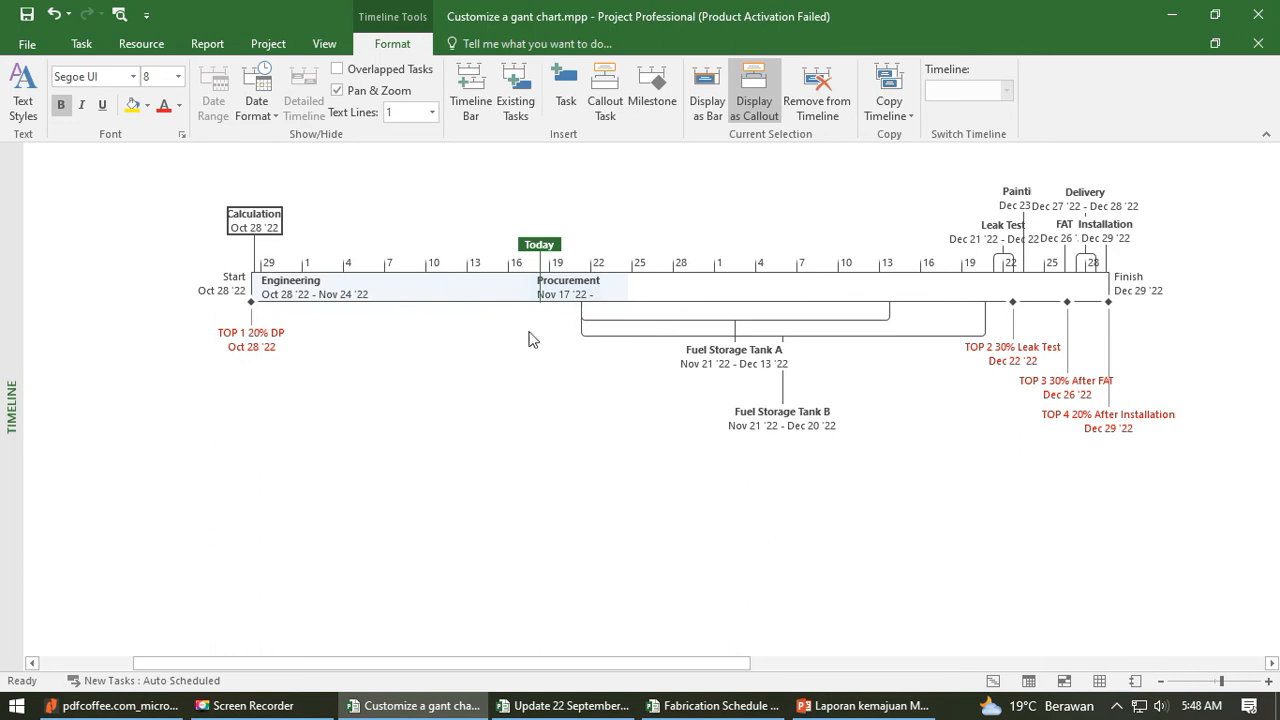
{"action": "left_click", "coordinate": [730, 380]}
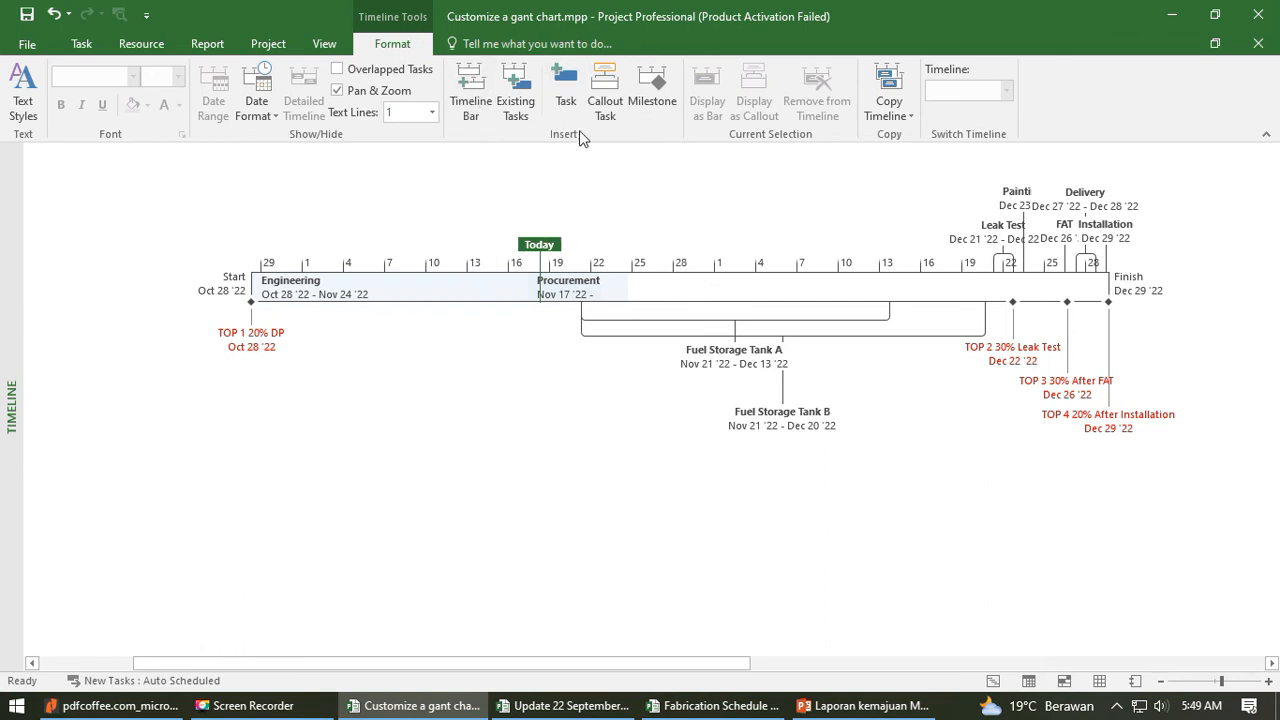
- View the Task Information form for a new task and for a new milestone, closing each without adding anything
{"action": "left_click", "coordinate": [567, 84]}
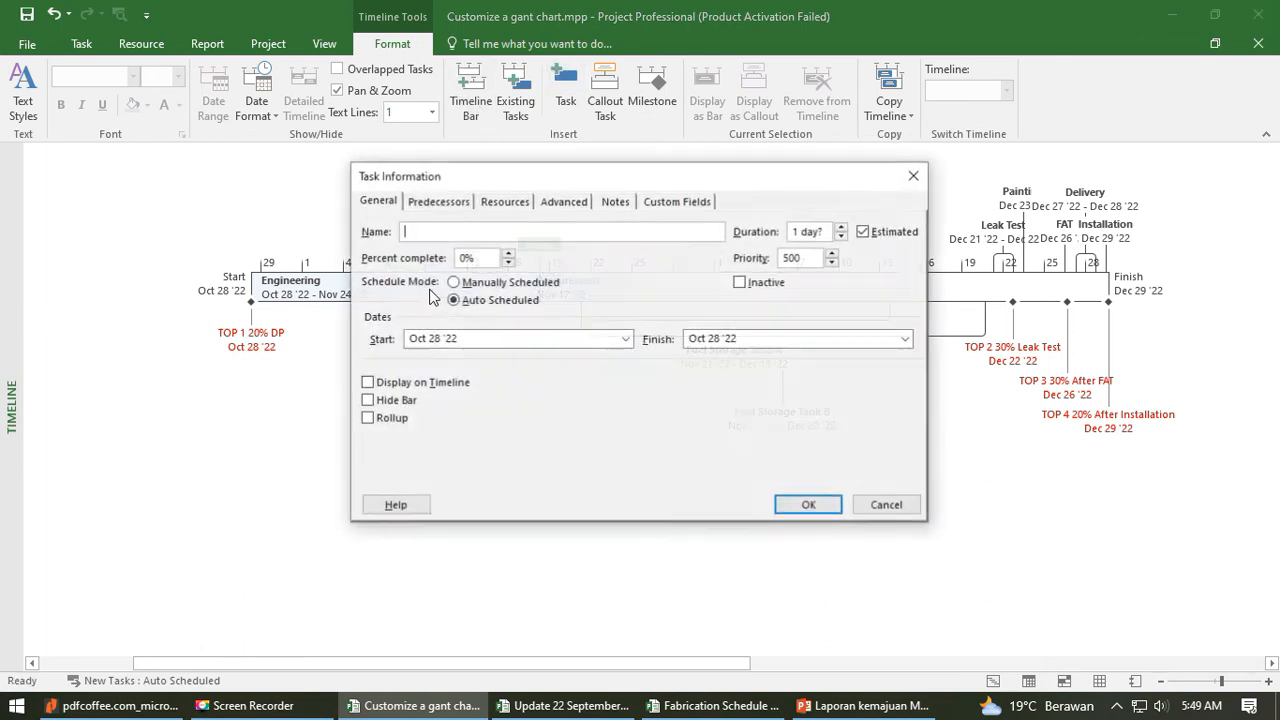
{"action": "left_click_drag", "start_coordinate": [570, 175], "coordinate": [276, 262]}
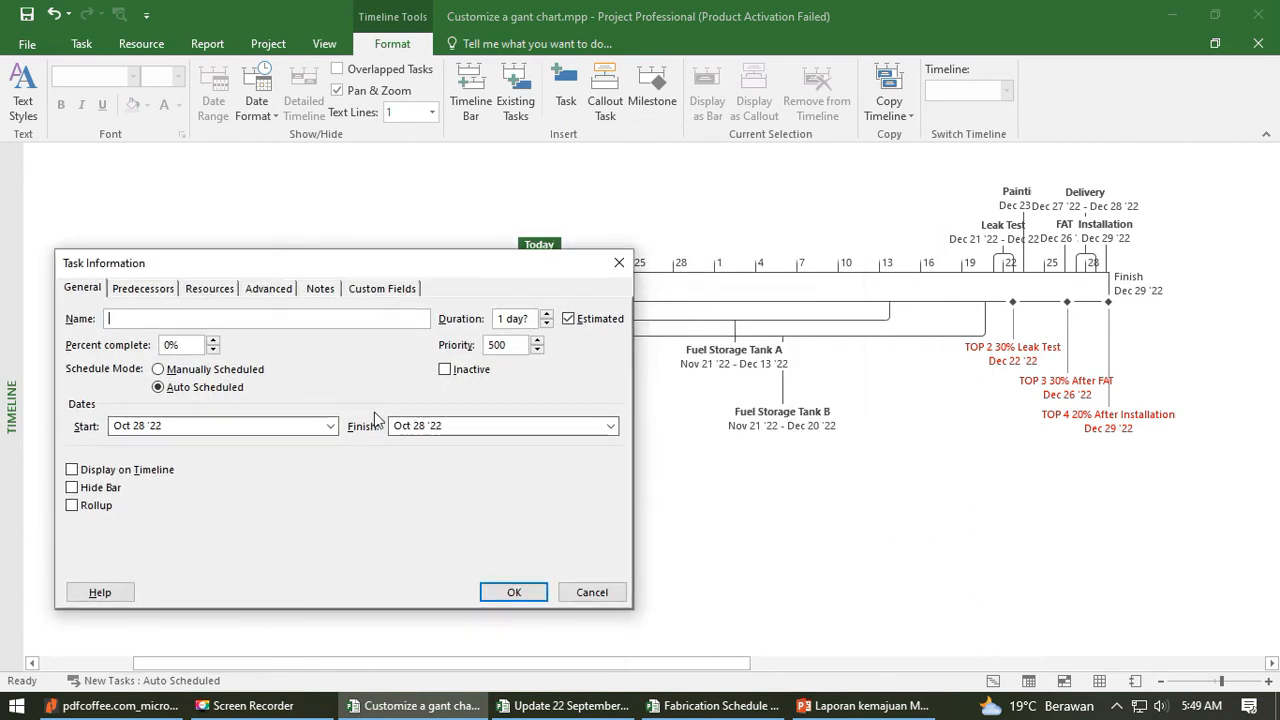
{"action": "left_click", "coordinate": [620, 263]}
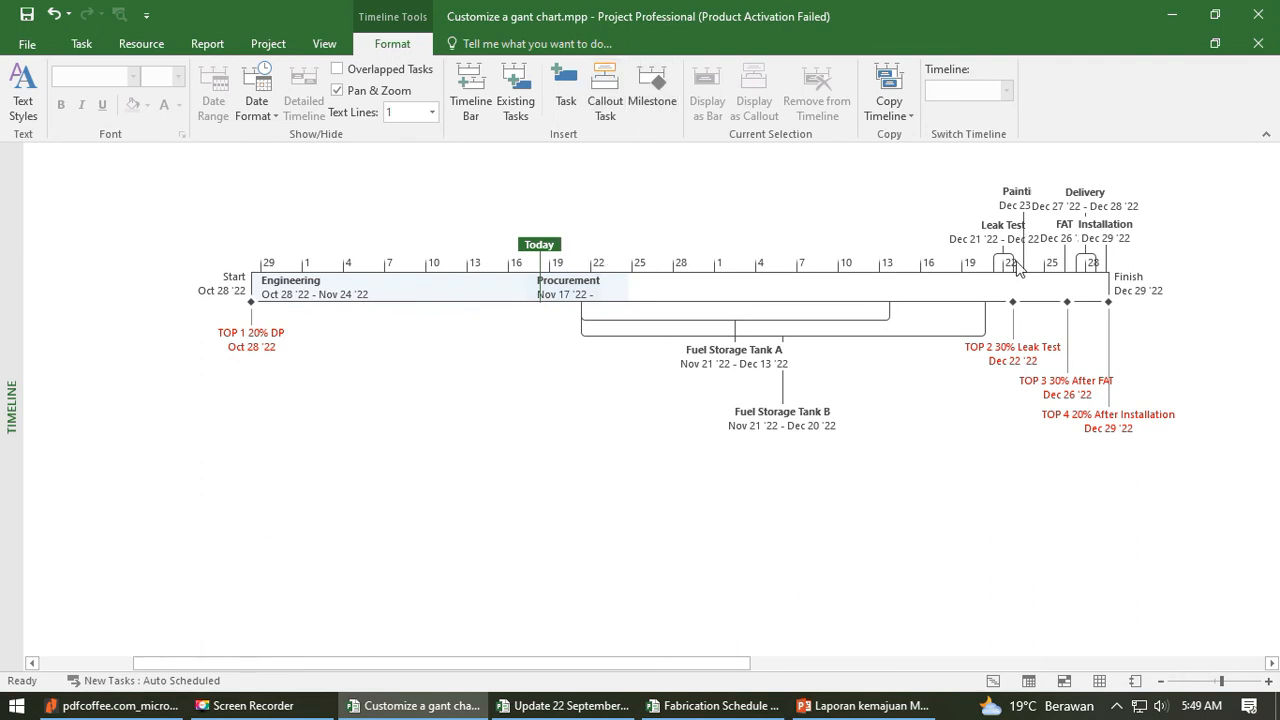
{"action": "left_click", "coordinate": [557, 293]}
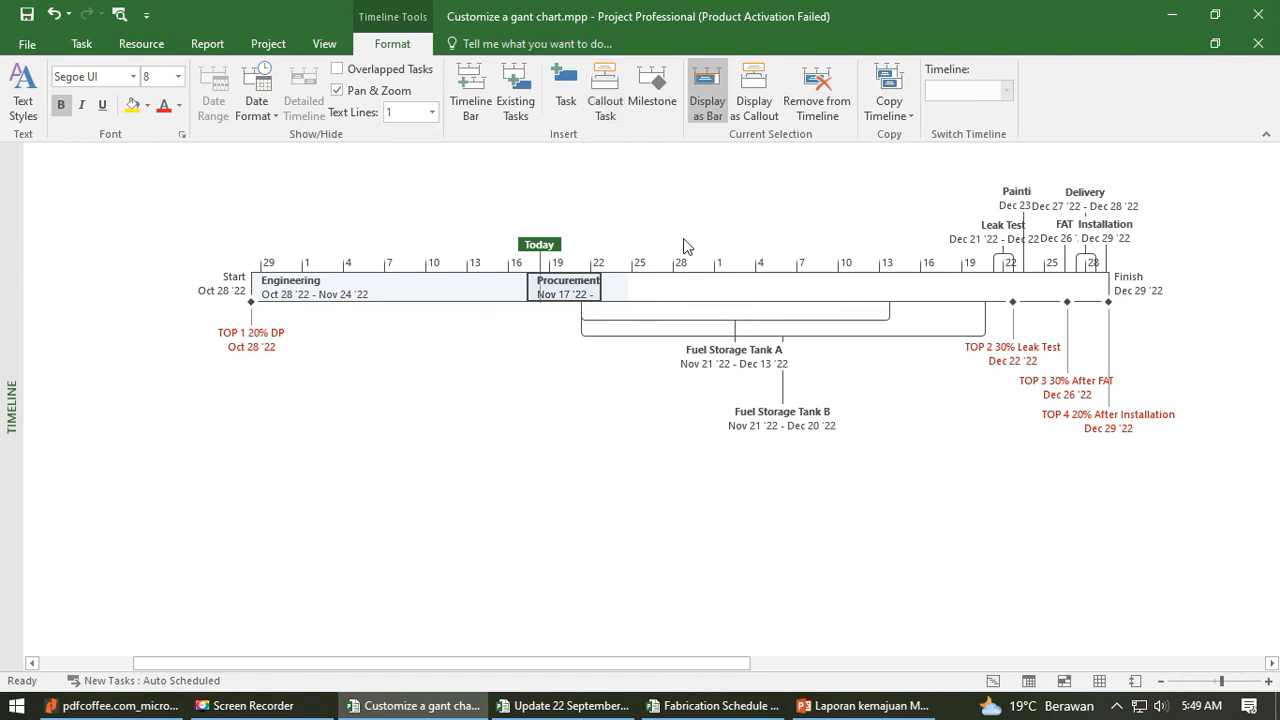
{"action": "left_click", "coordinate": [652, 95]}
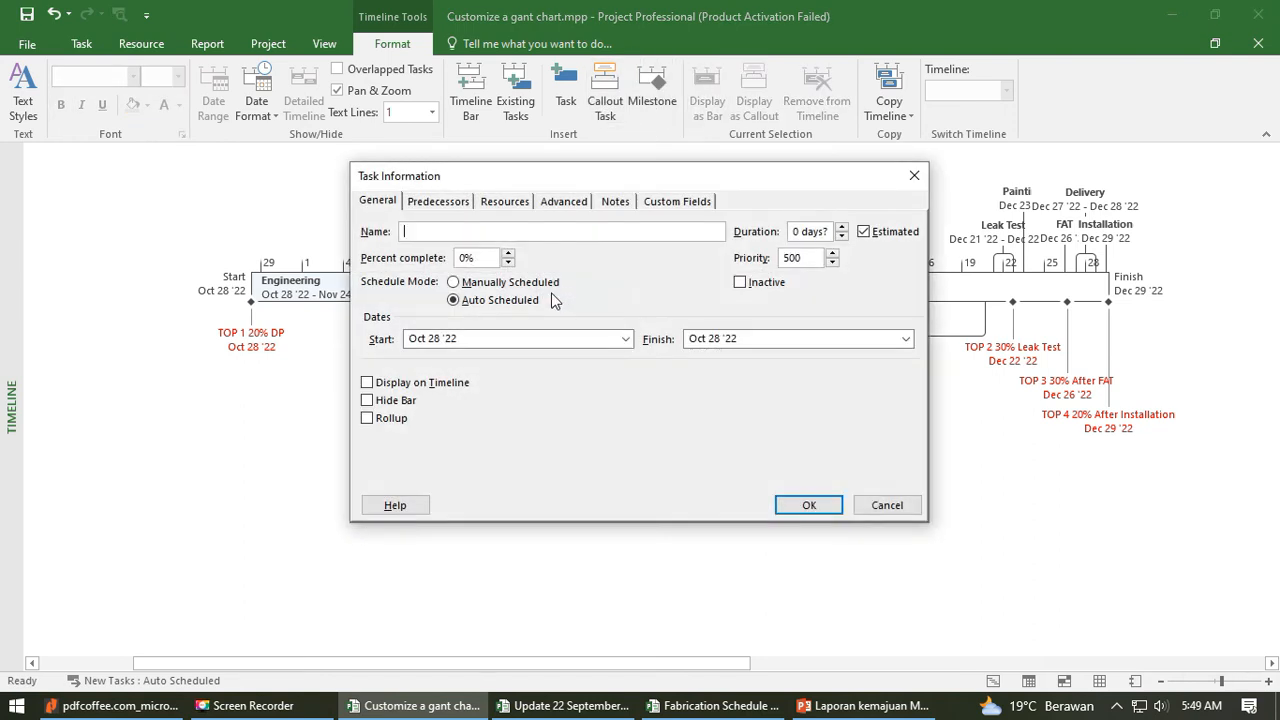
{"action": "left_click", "coordinate": [913, 178]}
- Select the Engineering bar and the Painting callout in turn to examine the Display as Bar, Display as Callout and Remove from Timeline options
{"action": "left_click", "coordinate": [687, 280]}
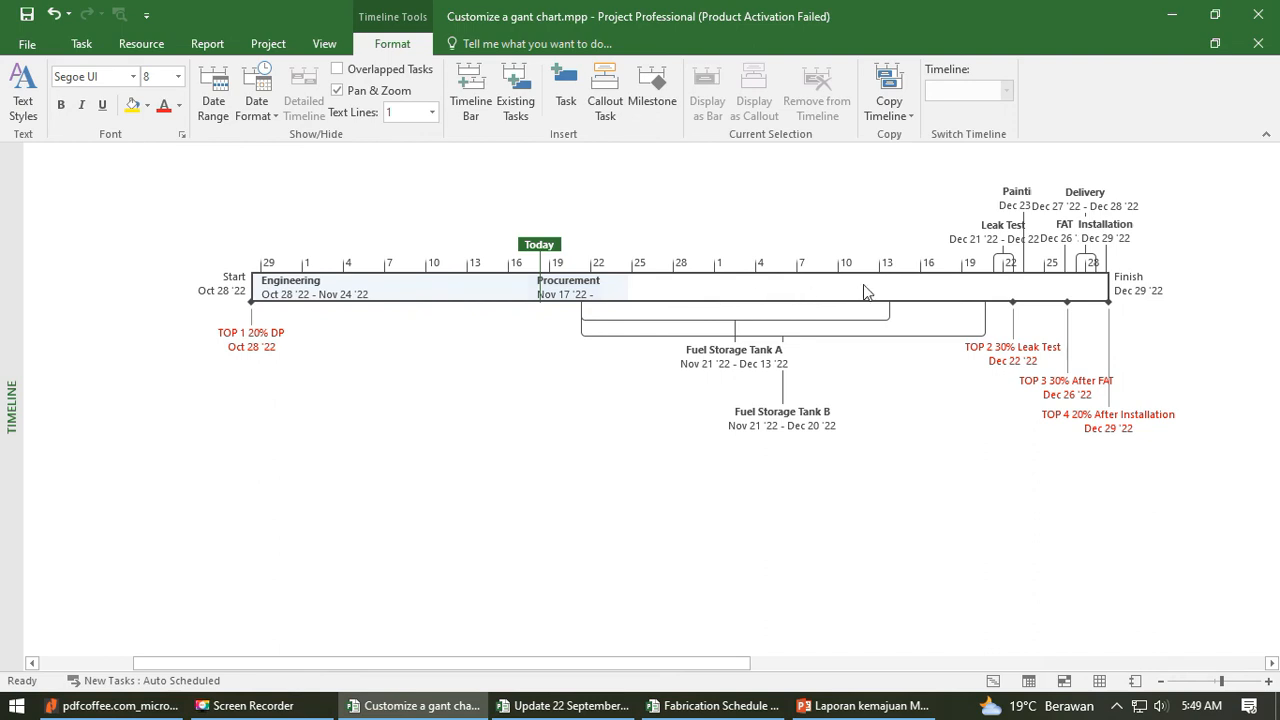
{"action": "left_click", "coordinate": [422, 296]}
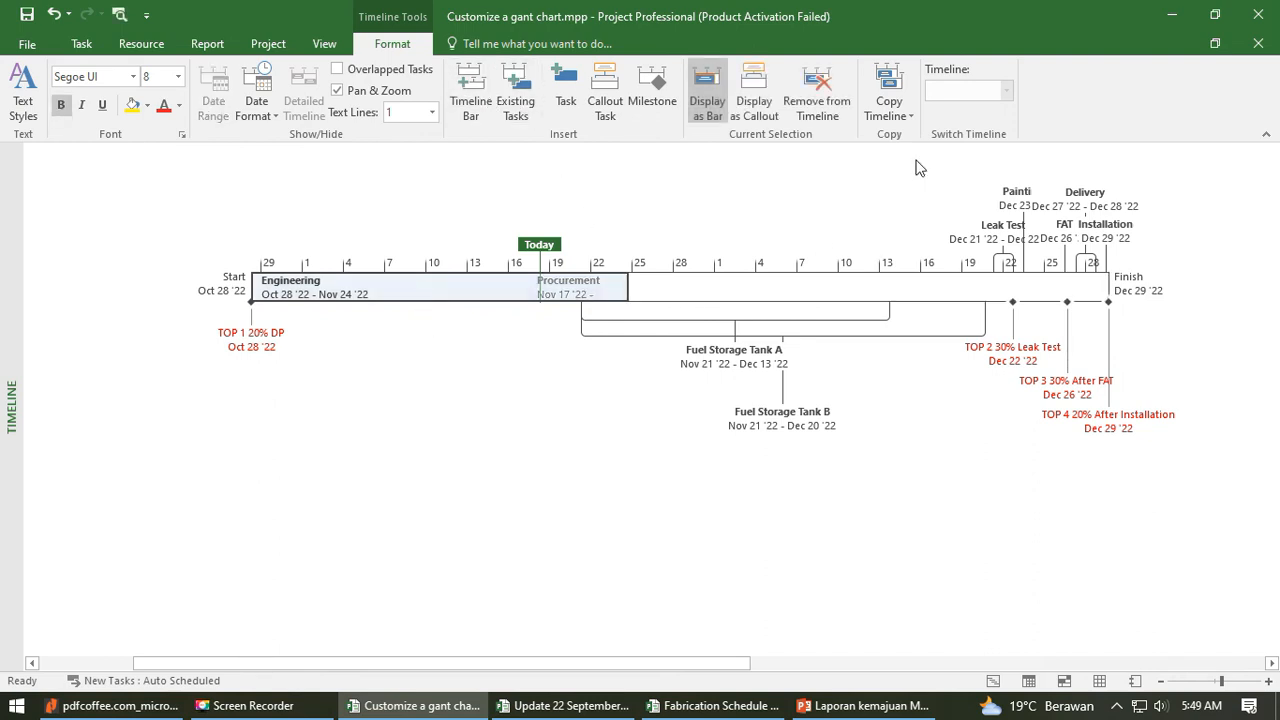
{"action": "left_click", "coordinate": [719, 294]}
{"action": "left_click", "coordinate": [428, 305]}
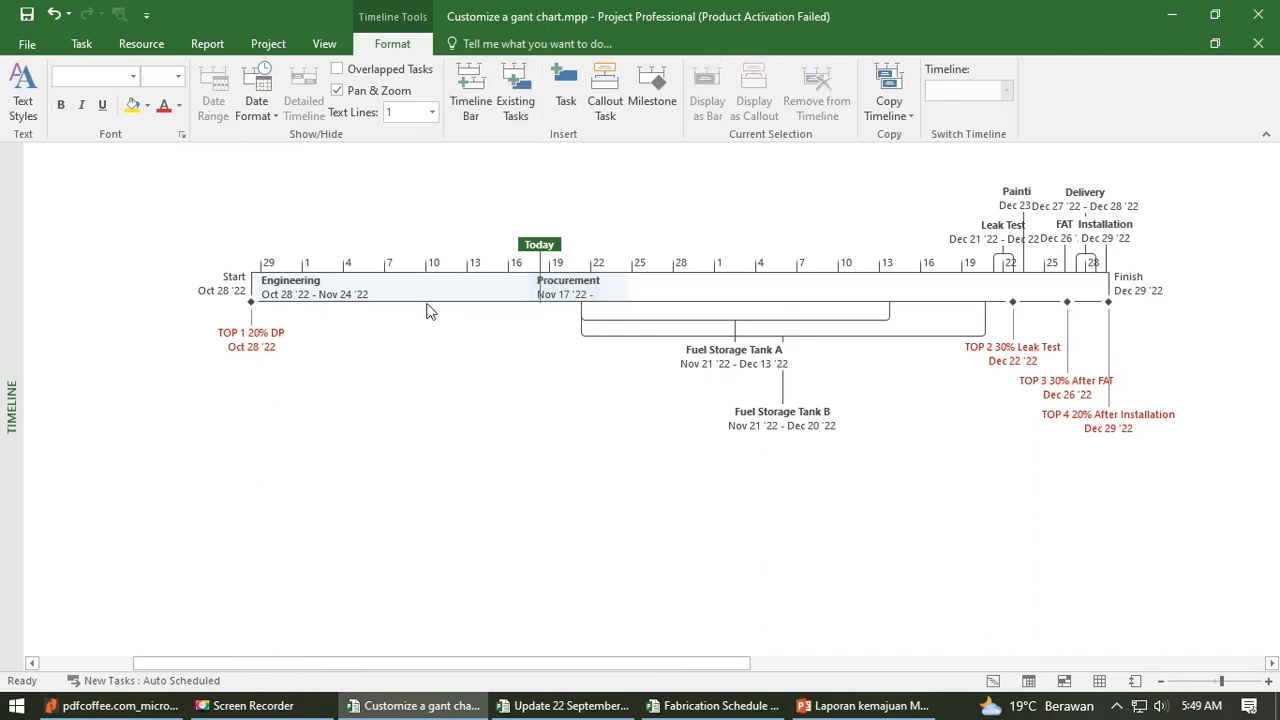
{"action": "left_click", "coordinate": [418, 294]}
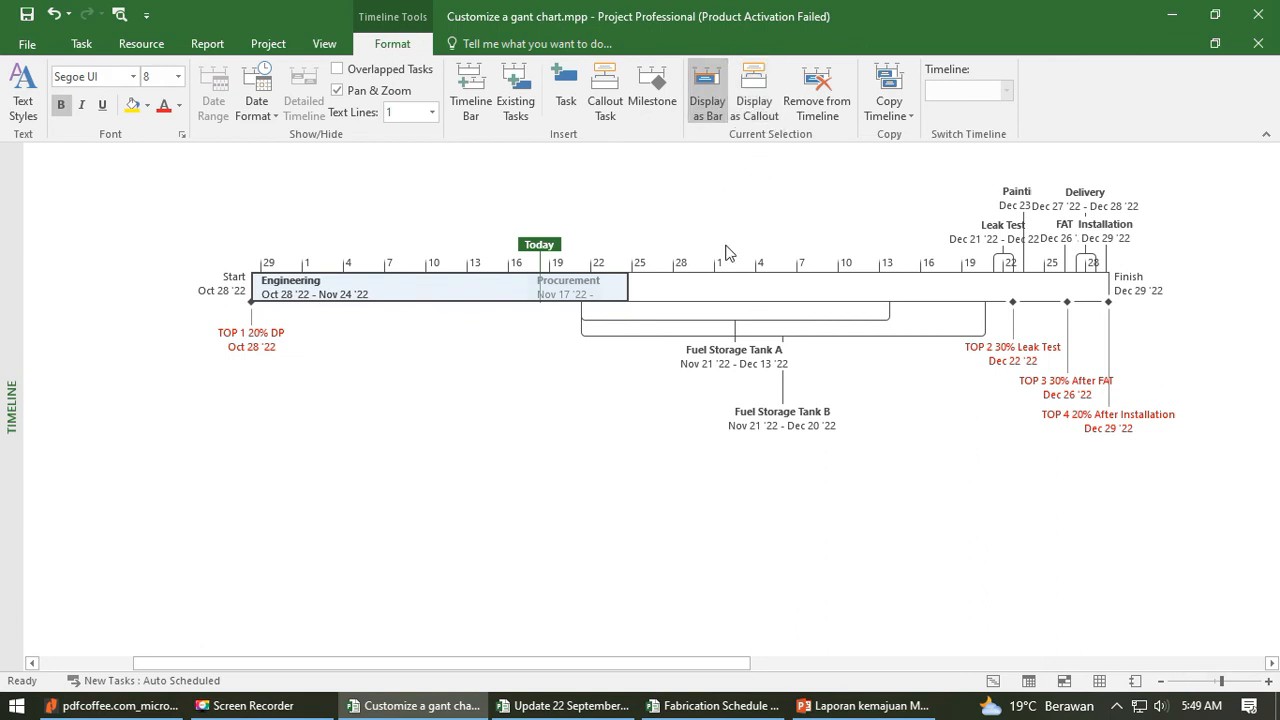
{"action": "left_click", "coordinate": [1031, 200]}
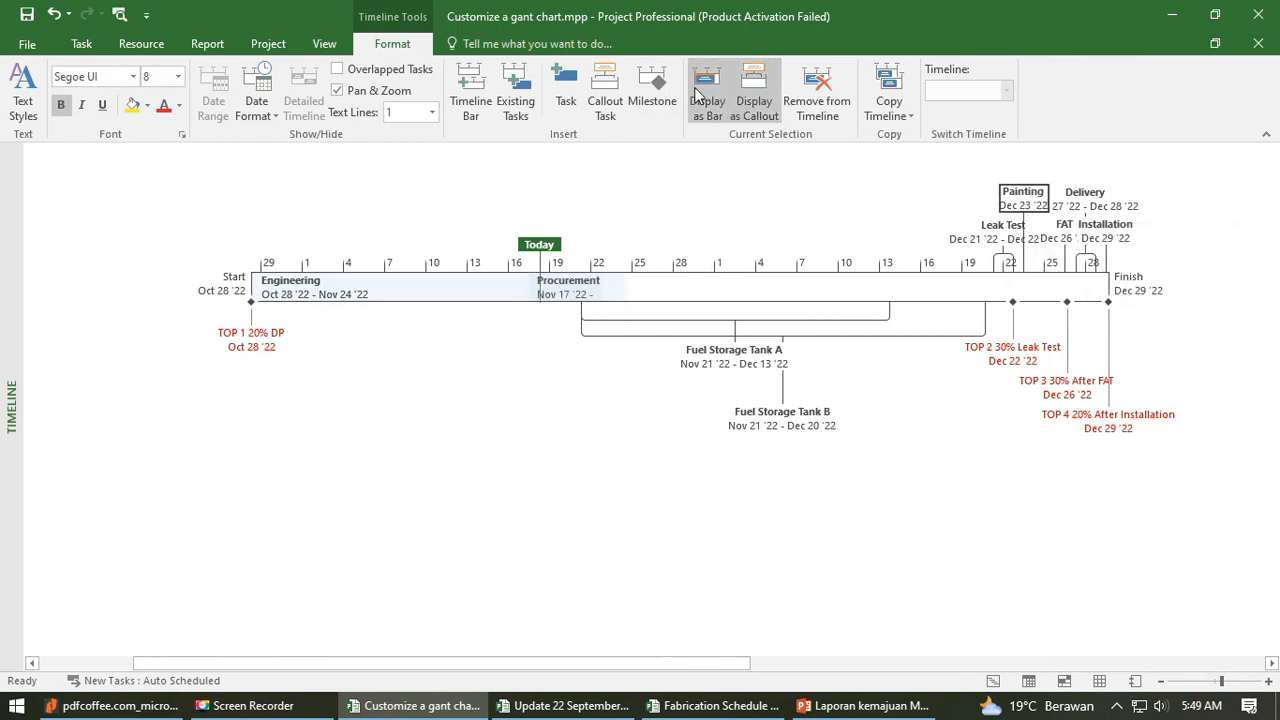
{"action": "left_click", "coordinate": [883, 167]}
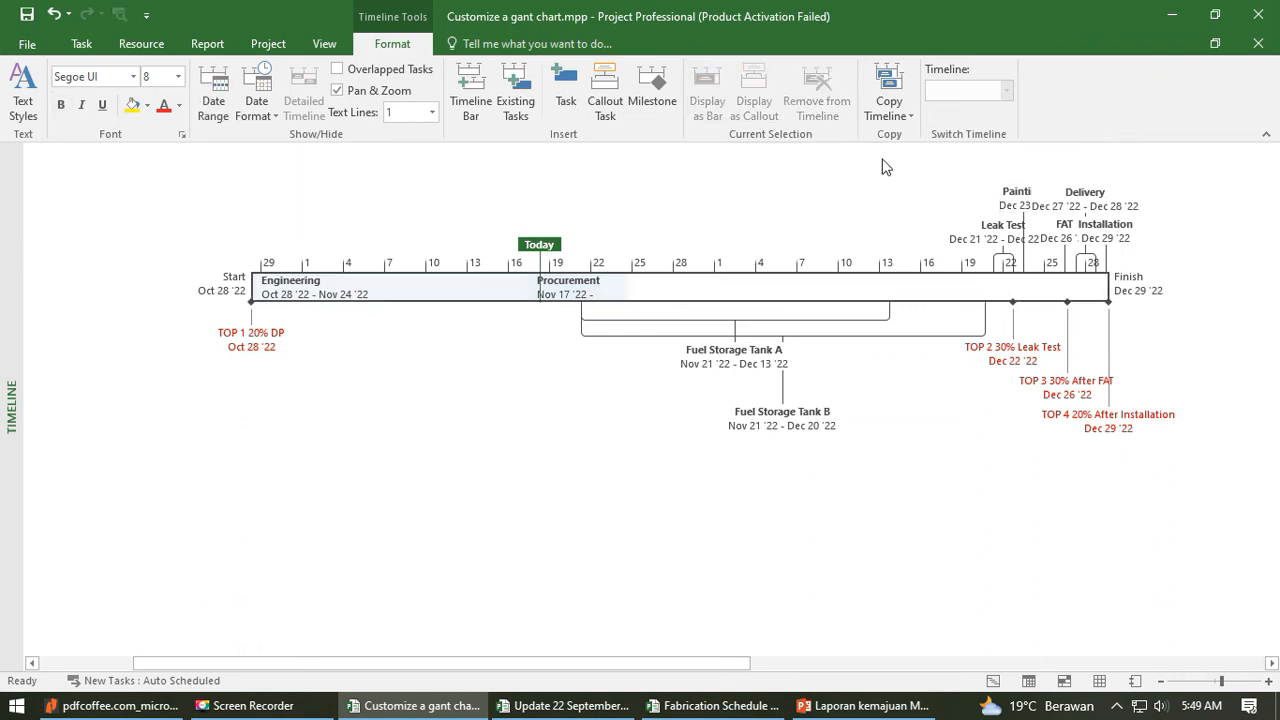
{"action": "left_click", "coordinate": [1011, 197]}
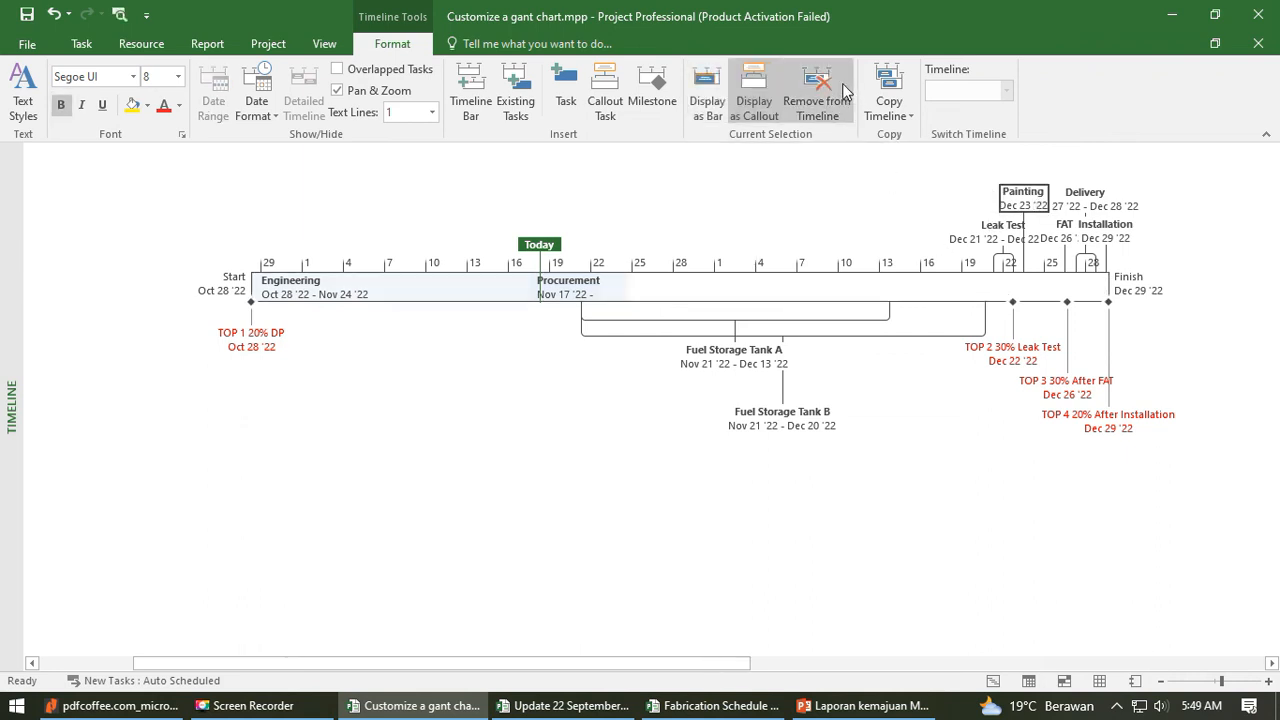
{"action": "left_click", "coordinate": [758, 300]}
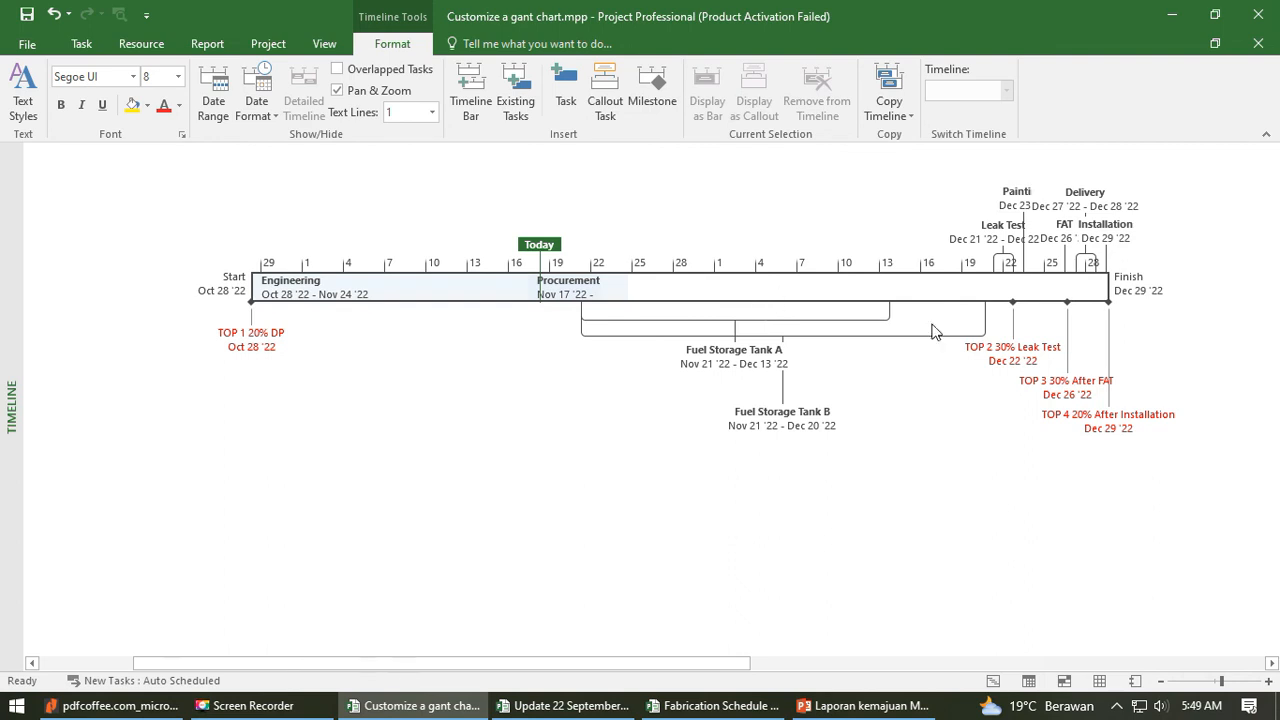
- Copy the whole project timeline in the For Presentation format
{"action": "left_click_drag", "start_coordinate": [722, 665], "coordinate": [744, 665]}
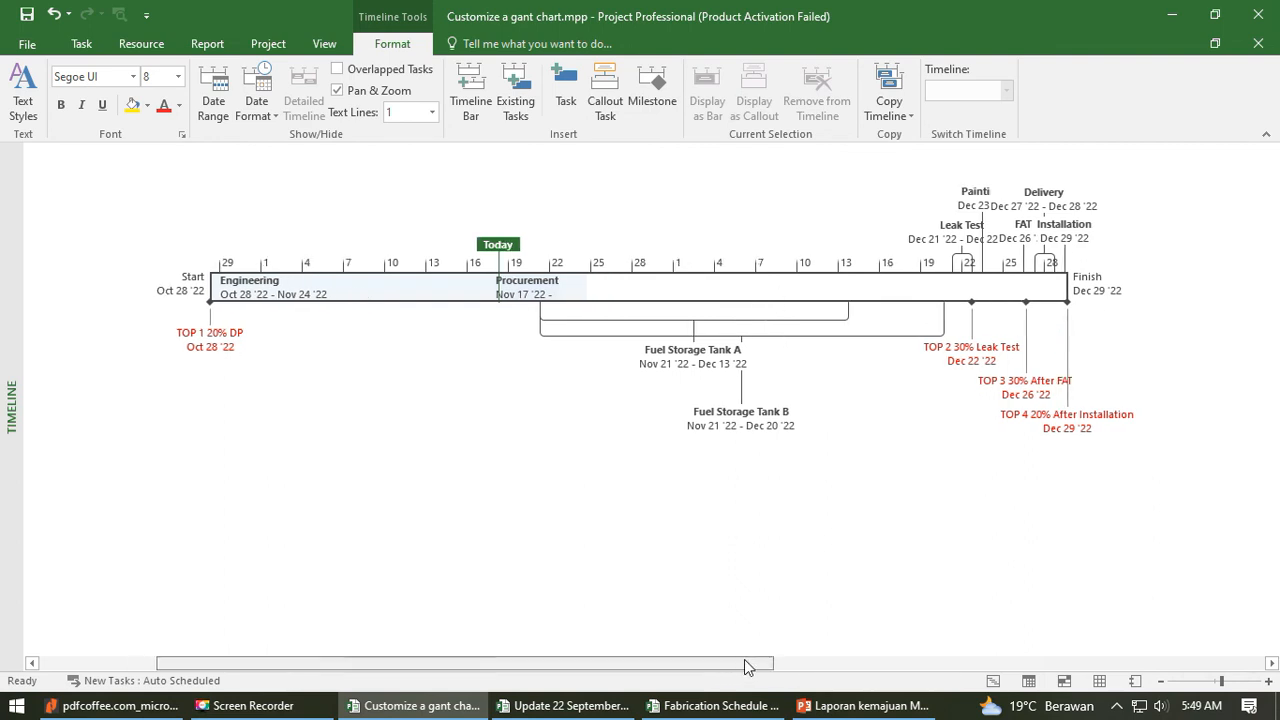
{"action": "left_click", "coordinate": [812, 207]}
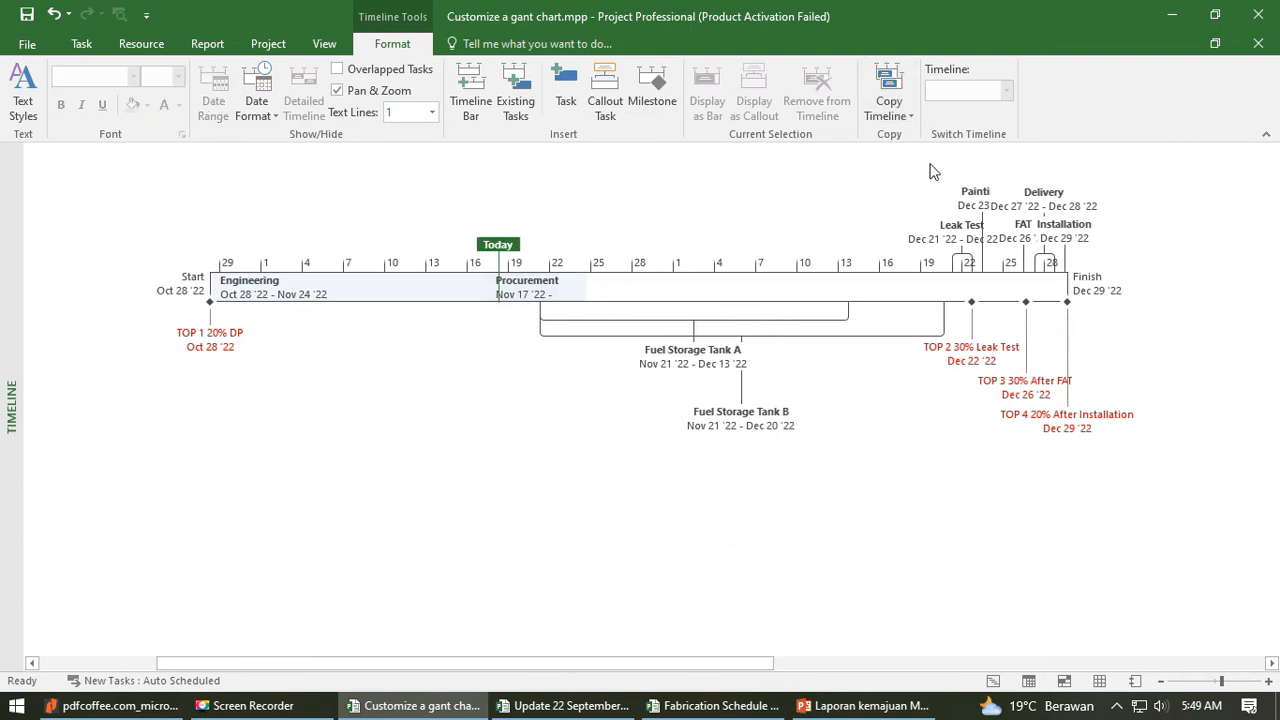
{"action": "left_click", "coordinate": [889, 110]}
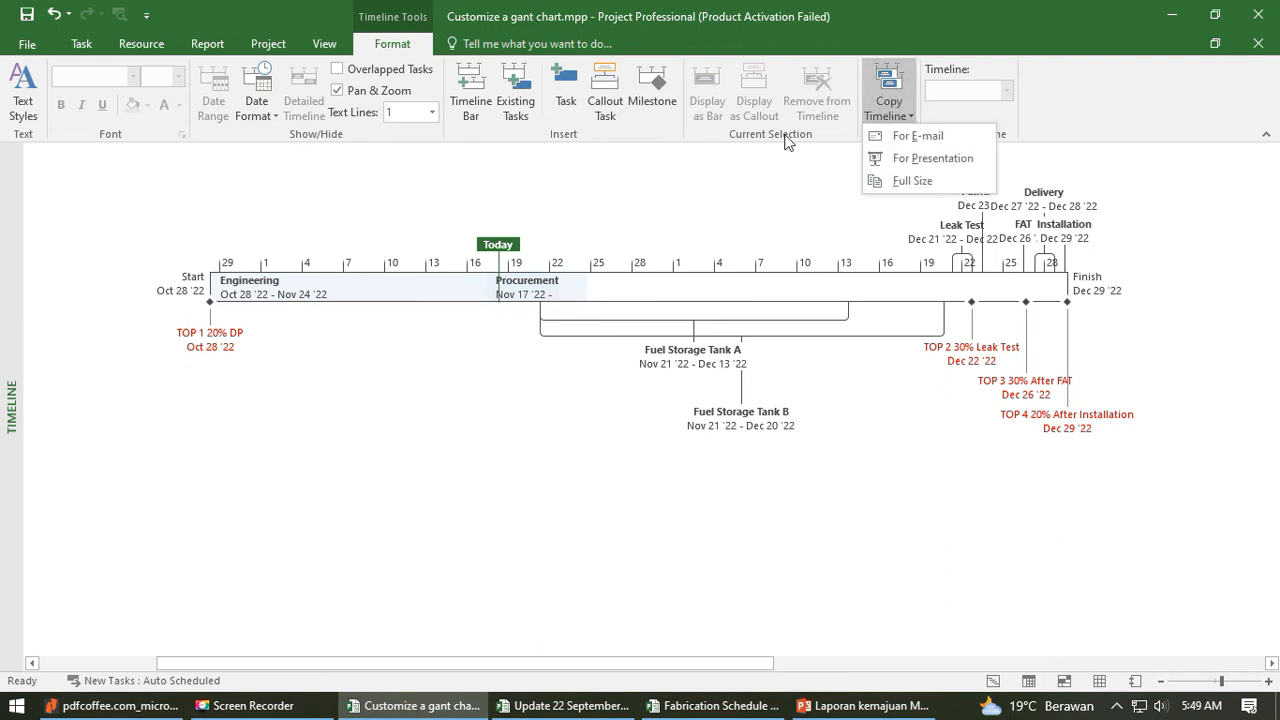
{"action": "left_click", "coordinate": [654, 543]}
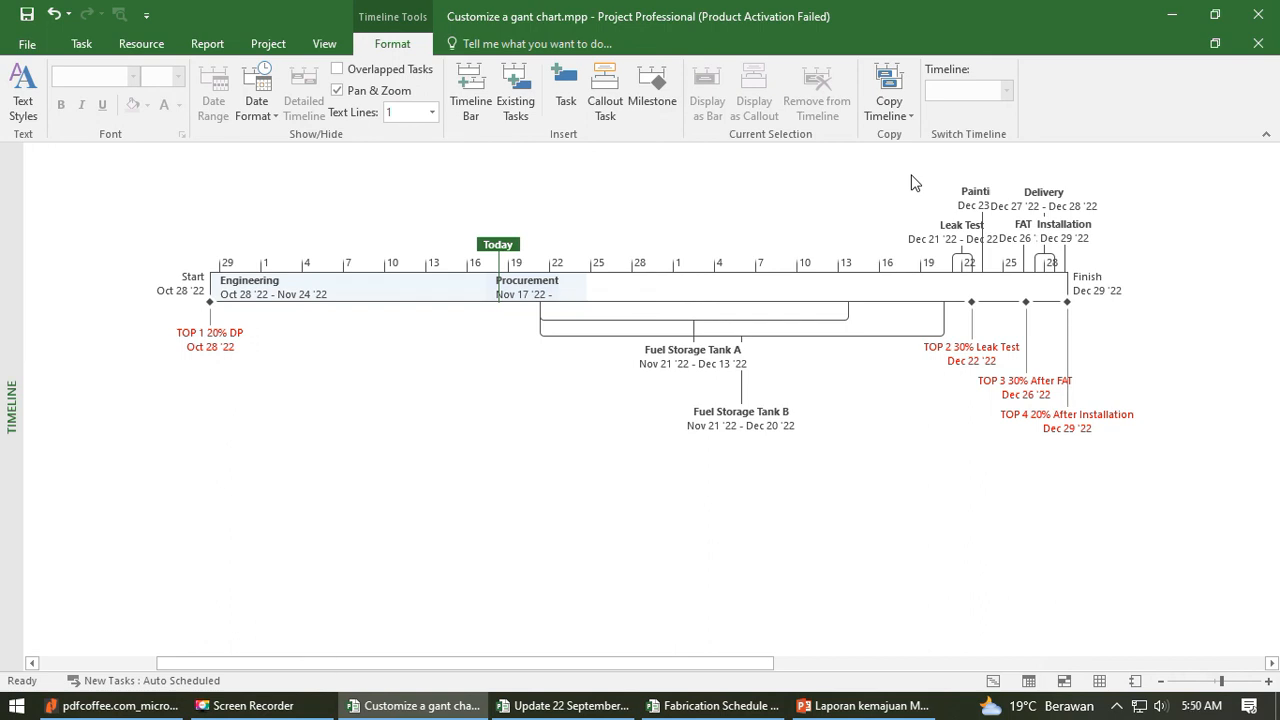
{"action": "left_click", "coordinate": [898, 110]}
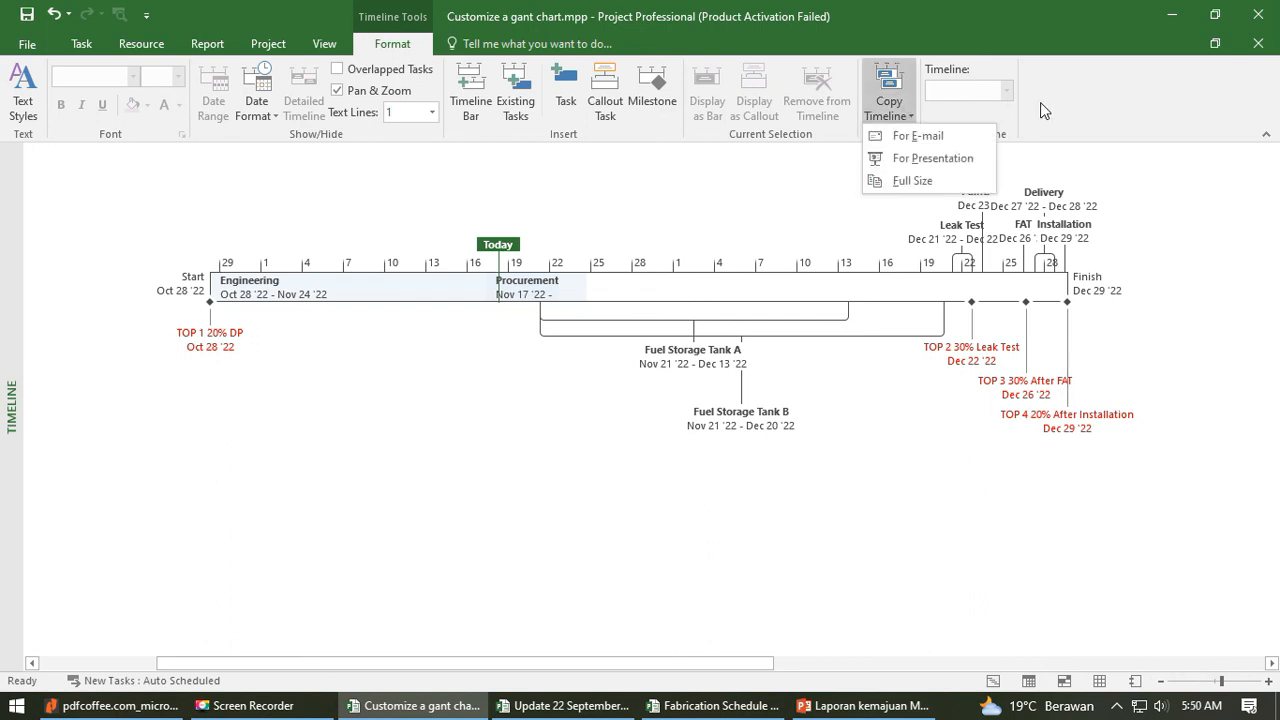
{"action": "left_click", "coordinate": [932, 160]}
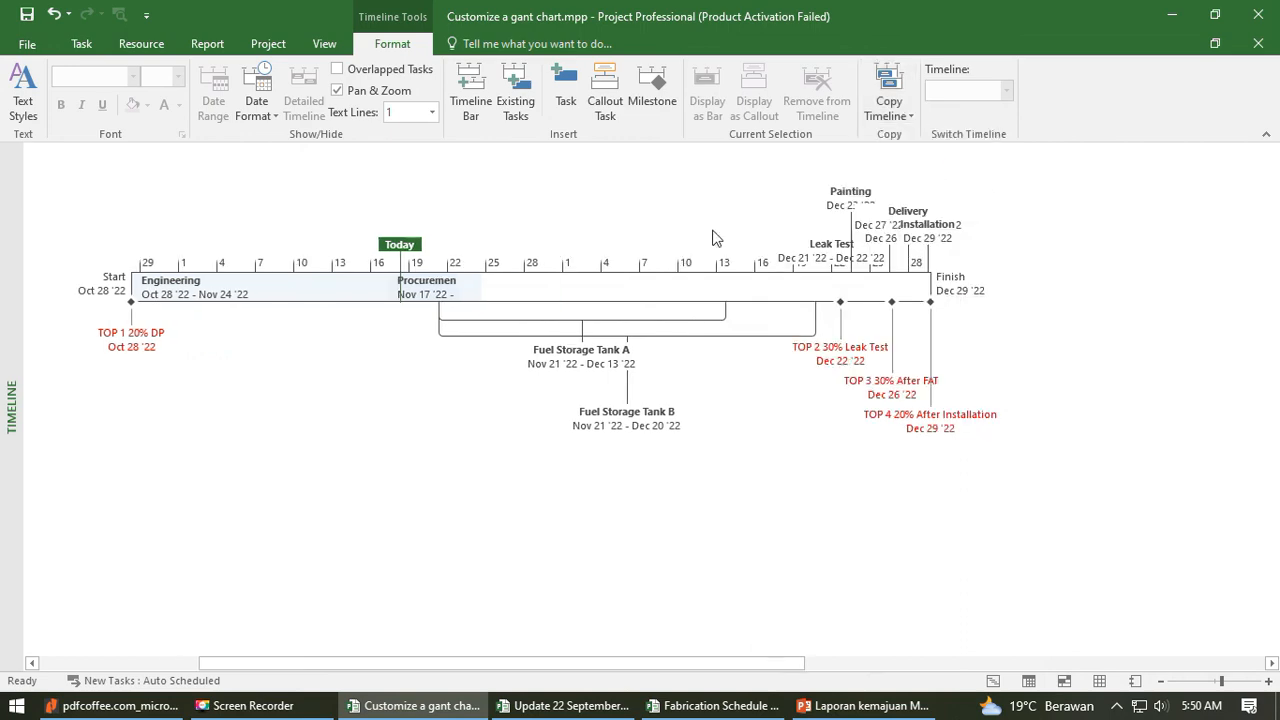
- Switch to PowerPoint 2016 and create a blank presentation
{"action": "left_click", "coordinate": [16, 705]}
{"action": "type", "text": "po"}
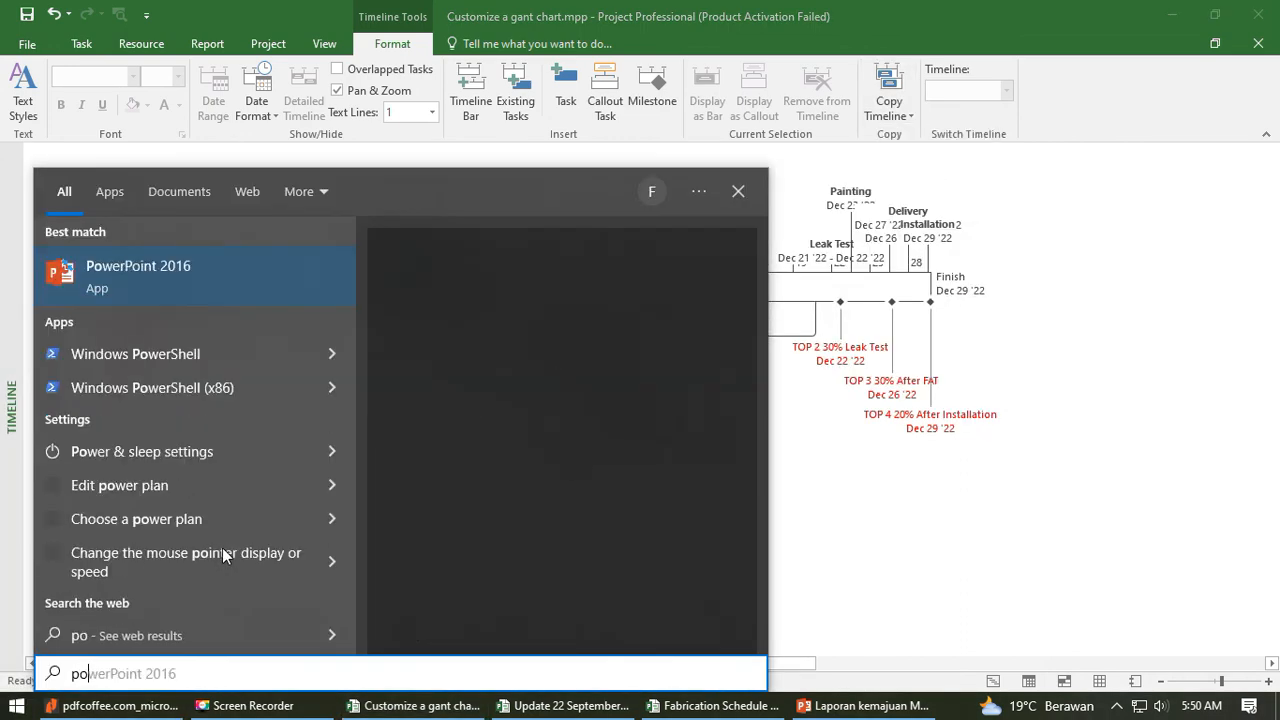
{"action": "type", "text": "wer"}
{"action": "left_click", "coordinate": [191, 370]}
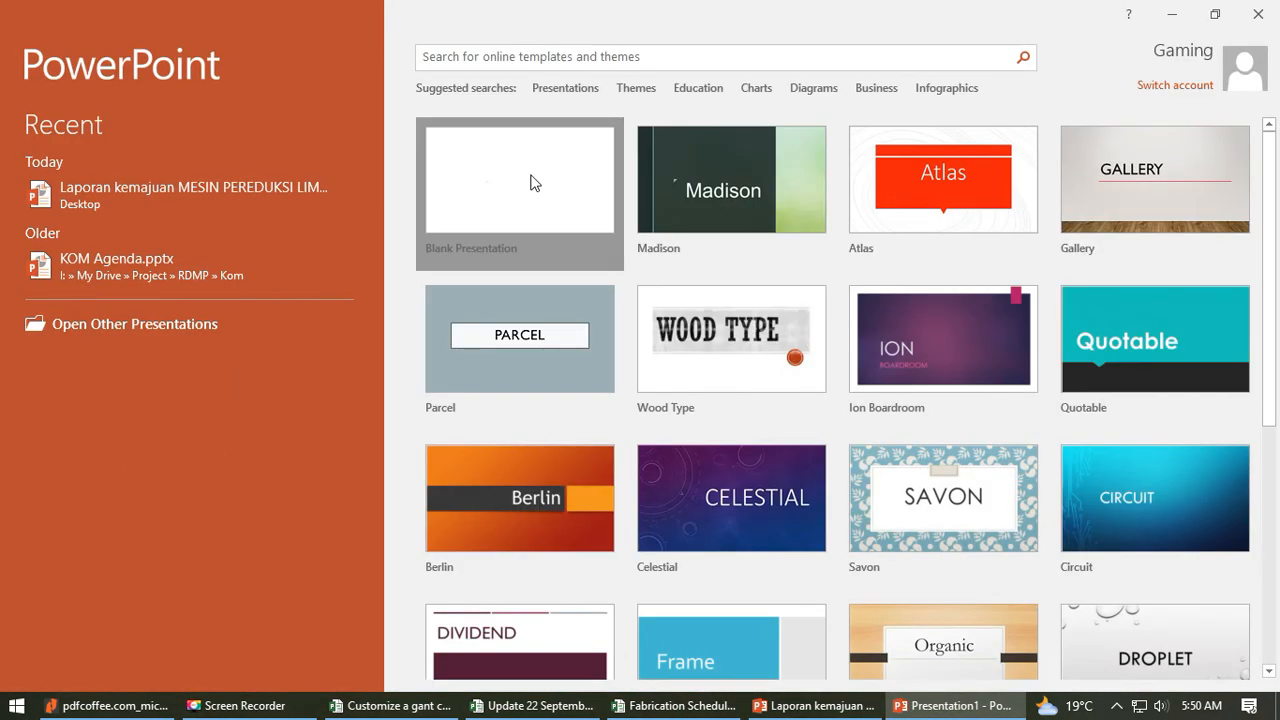
{"action": "left_click", "coordinate": [533, 182]}
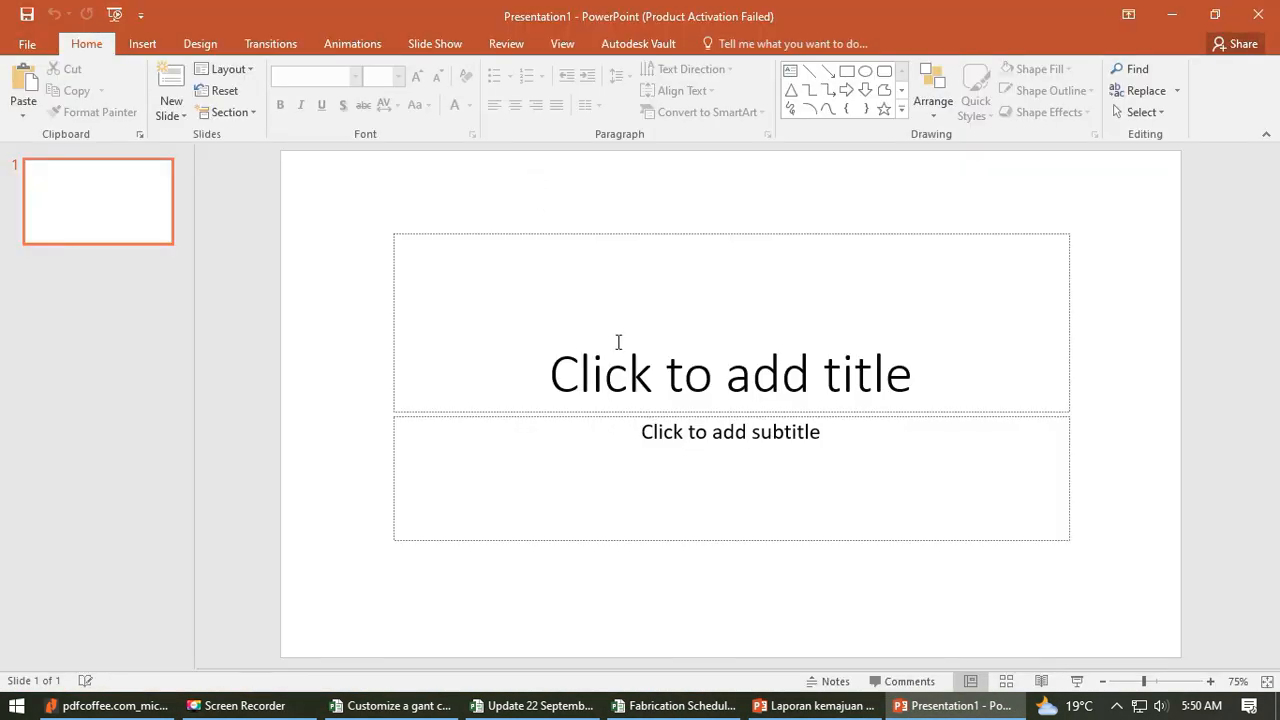
- Paste the copied timeline onto the title slide, then shrink and reposition it to fit within the slide's width
{"action": "left_click", "coordinate": [523, 336]}
{"action": "key", "text": "ctrl+v"}
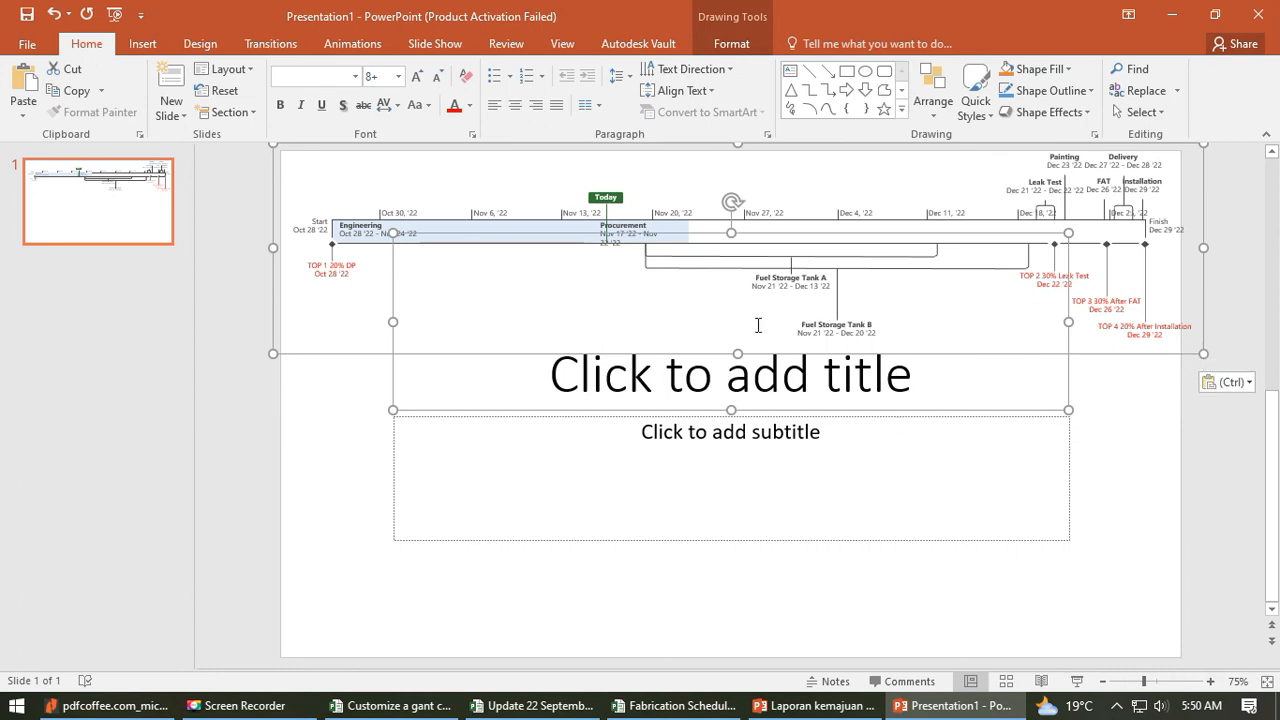
{"action": "scroll", "coordinate": [757, 323], "scroll_direction": "up", "scroll_amount": 1}
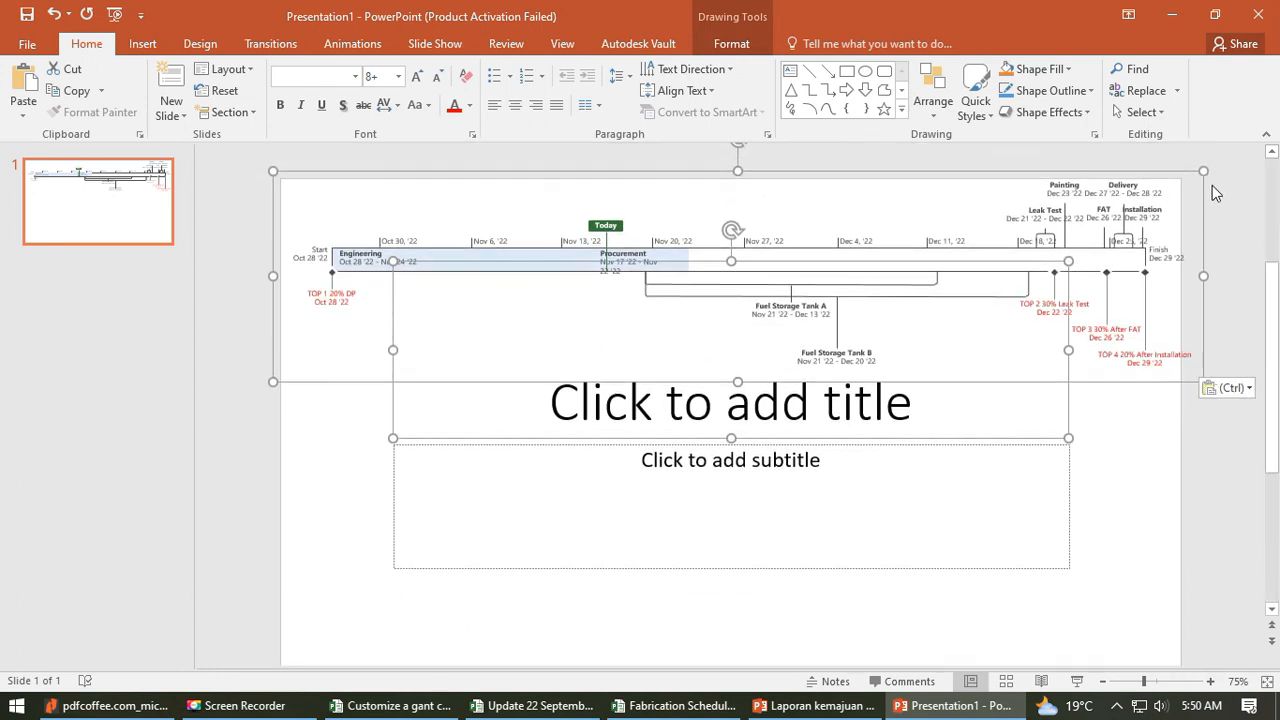
{"action": "left_click_drag", "start_coordinate": [1203, 172], "coordinate": [1186, 181]}
{"action": "left_click_drag", "start_coordinate": [1114, 211], "coordinate": [1104, 213]}
{"action": "left_click_drag", "start_coordinate": [778, 180], "coordinate": [792, 165]}
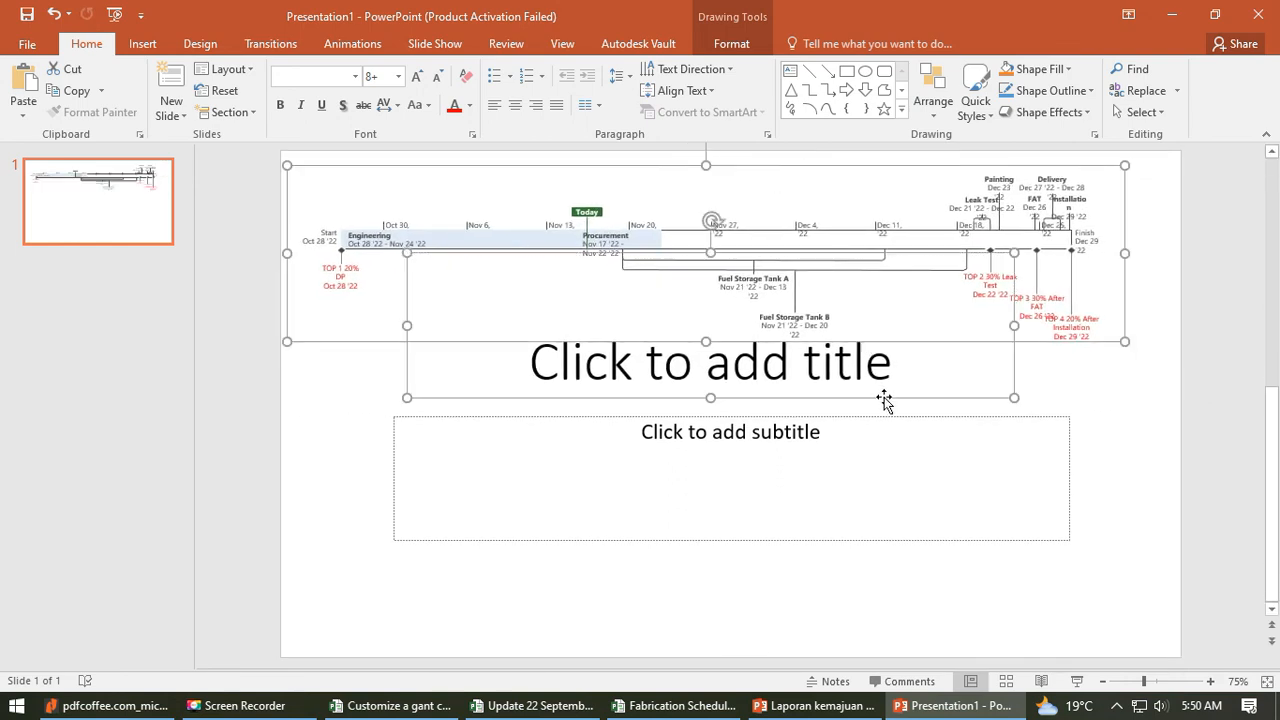
- Try to delete the selected timeline and title placeholder, undo the deletion and clear the selection
{"action": "key", "text": "Delete"}
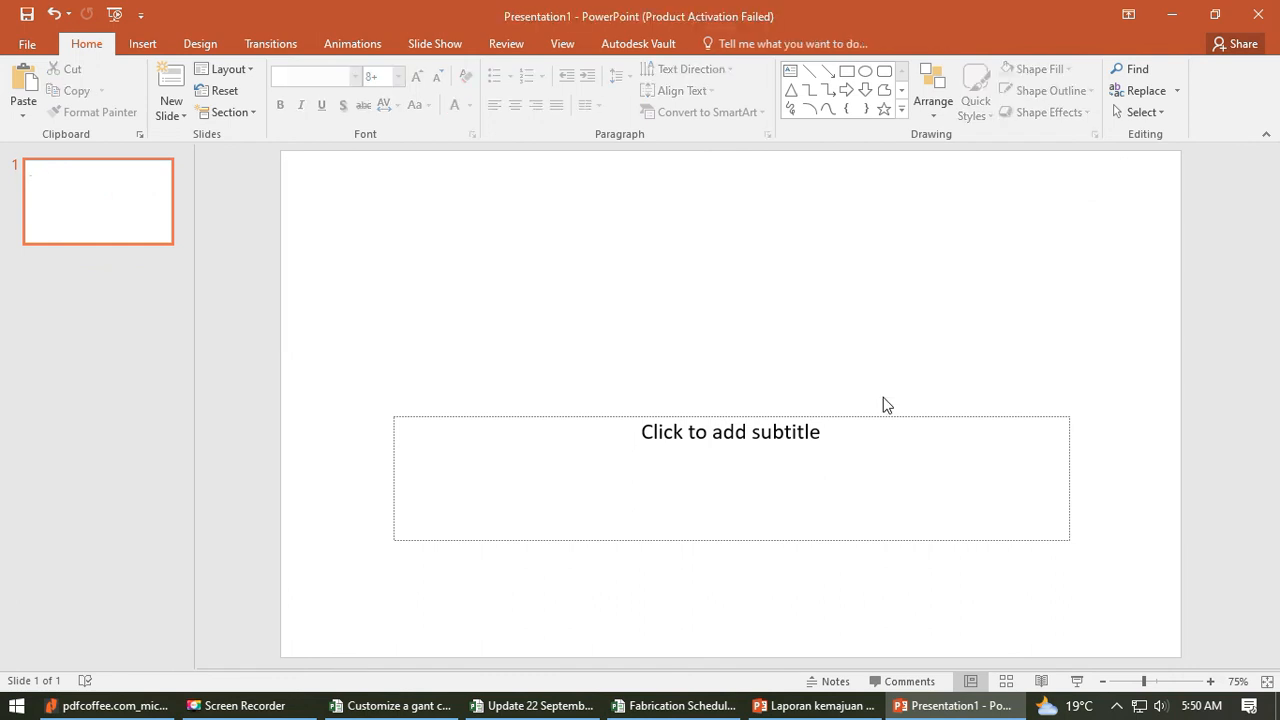
{"action": "key", "text": "ctrl+z"}
{"action": "left_click", "coordinate": [1060, 380]}
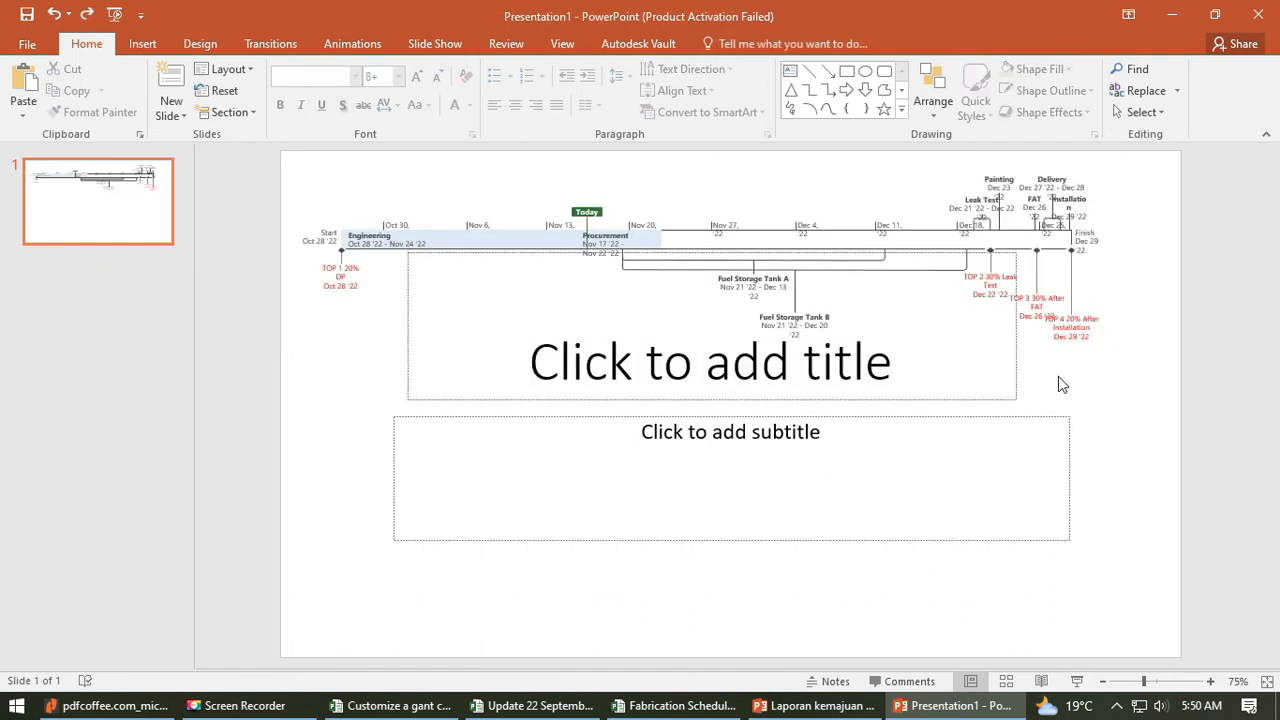
{"action": "left_click", "coordinate": [746, 375]}
{"action": "left_click", "coordinate": [1106, 386]}
- Examine the pasted timeline's individual elements by selecting the Painting, Delivery, Installation, TOP 4, Fuel Storage Tank, TOP 1 and Engineering items in turn
{"action": "left_click", "coordinate": [1005, 181]}
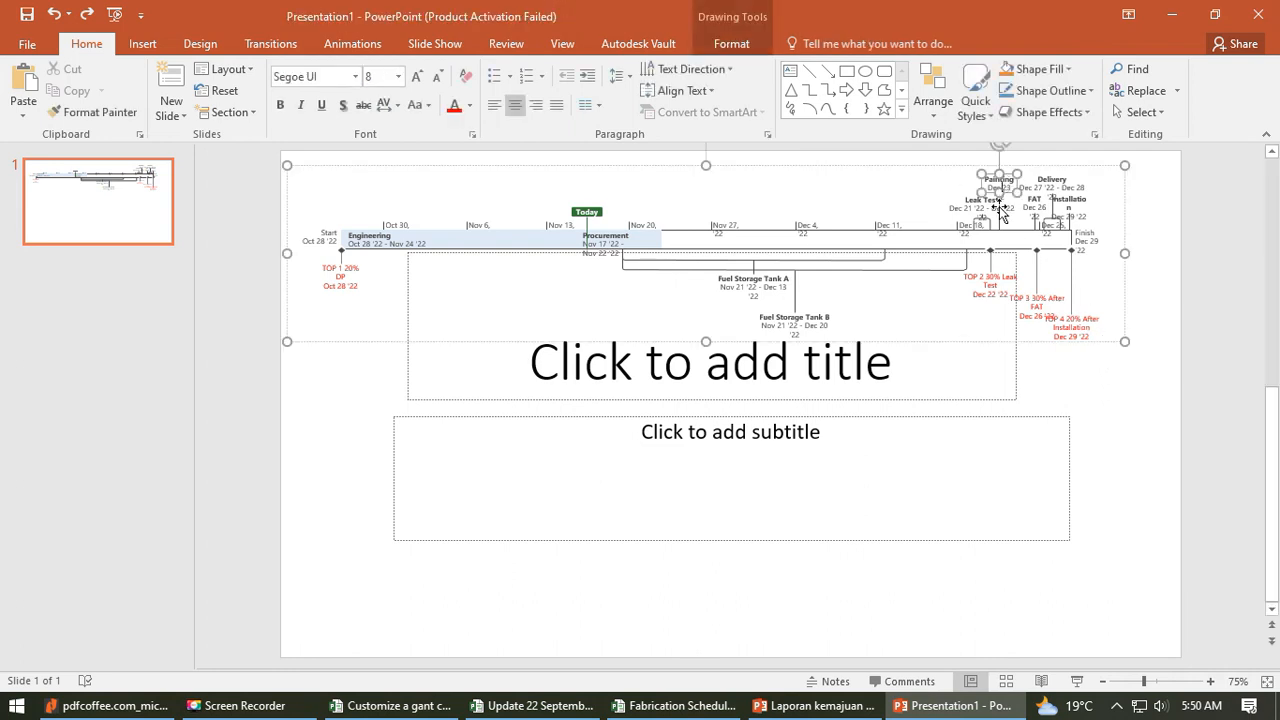
{"action": "left_click", "coordinate": [1058, 179]}
{"action": "left_click", "coordinate": [1072, 204]}
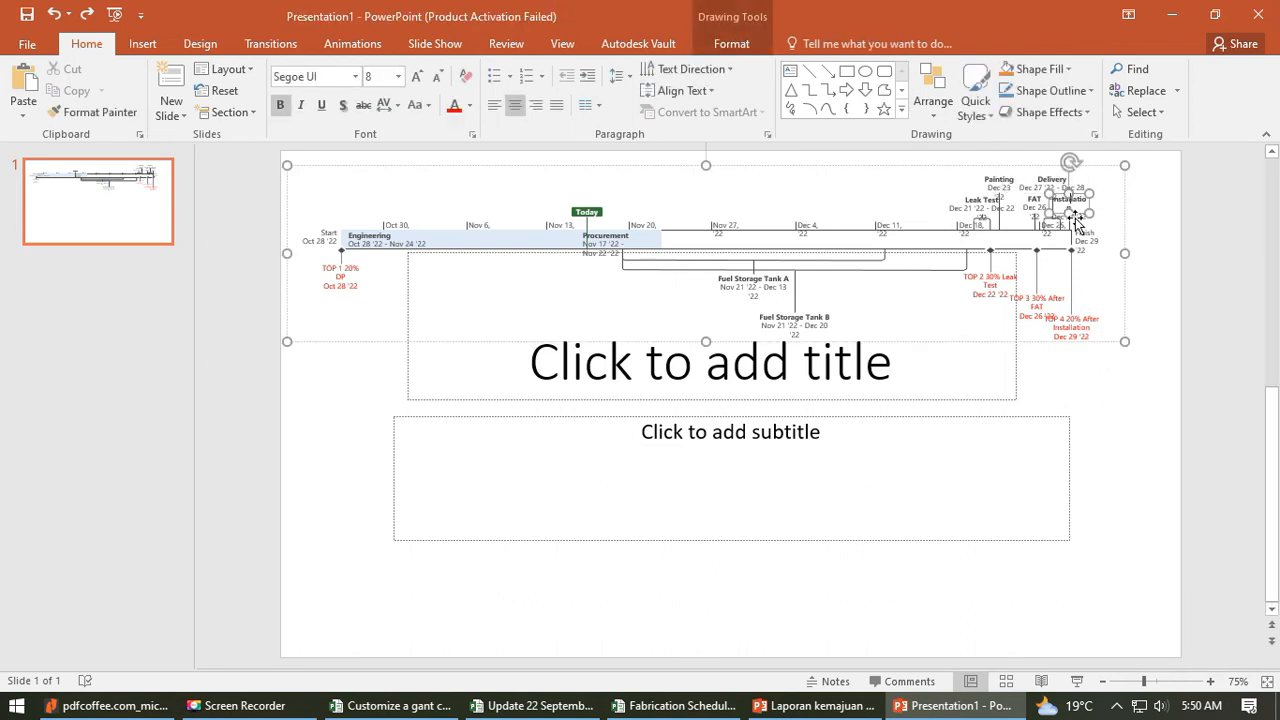
{"action": "left_click", "coordinate": [1079, 326]}
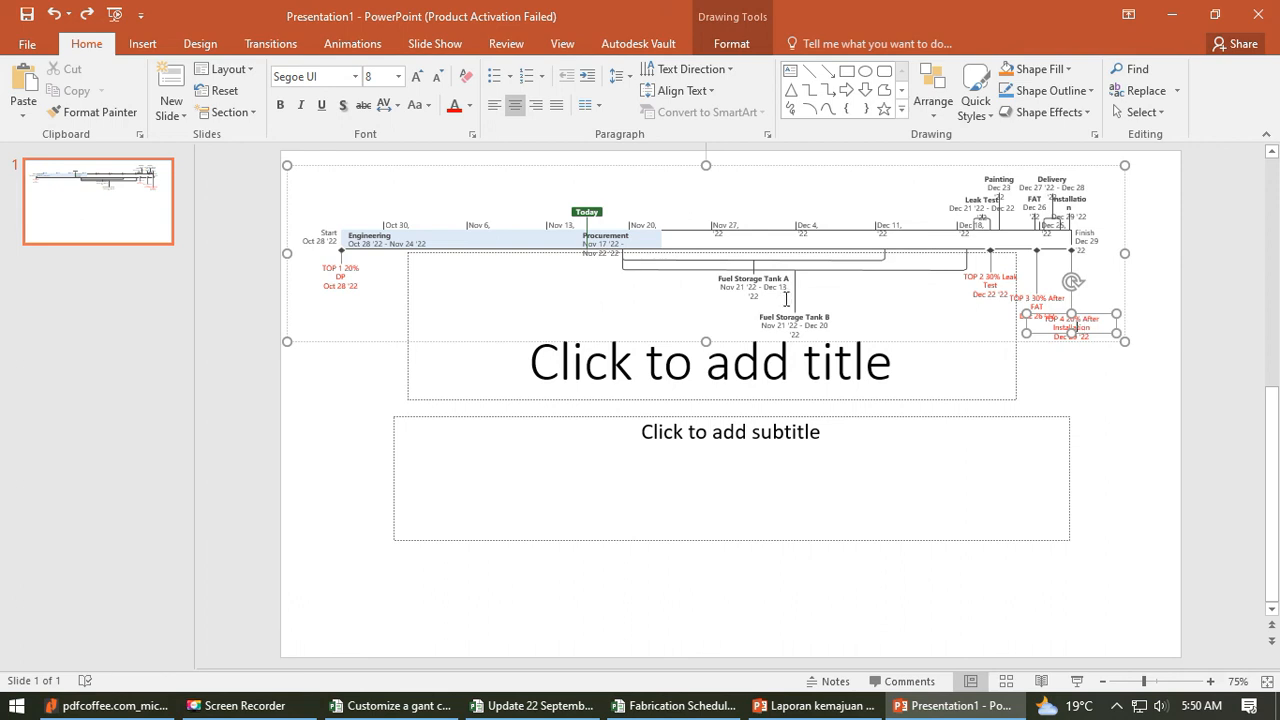
{"action": "left_click", "coordinate": [768, 281]}
{"action": "left_click", "coordinate": [349, 266]}
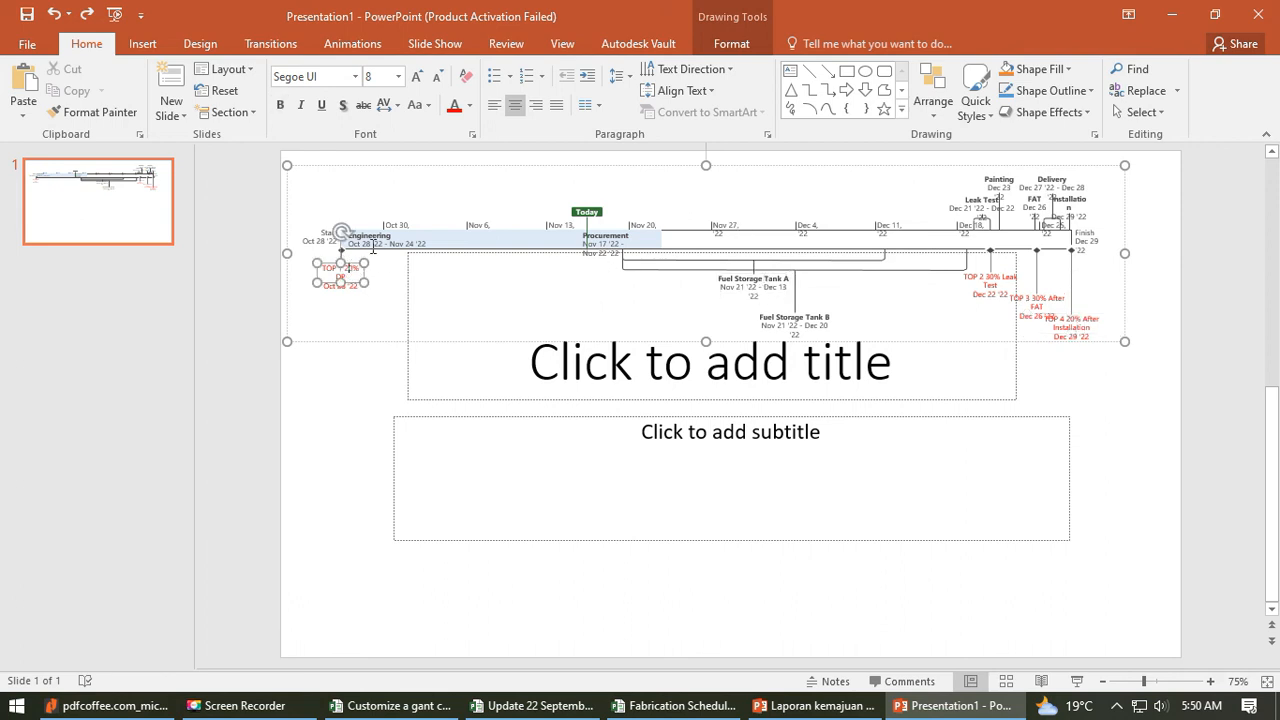
{"action": "left_click", "coordinate": [375, 237]}
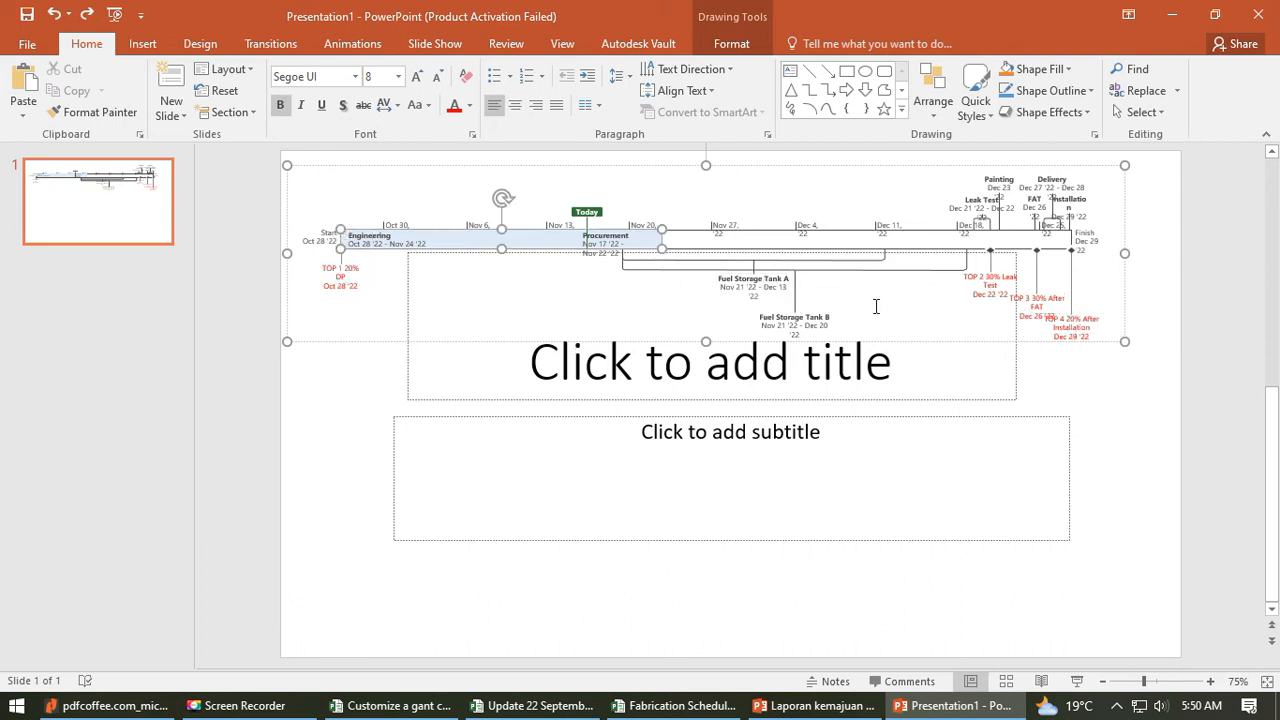
{"action": "left_click", "coordinate": [791, 329]}
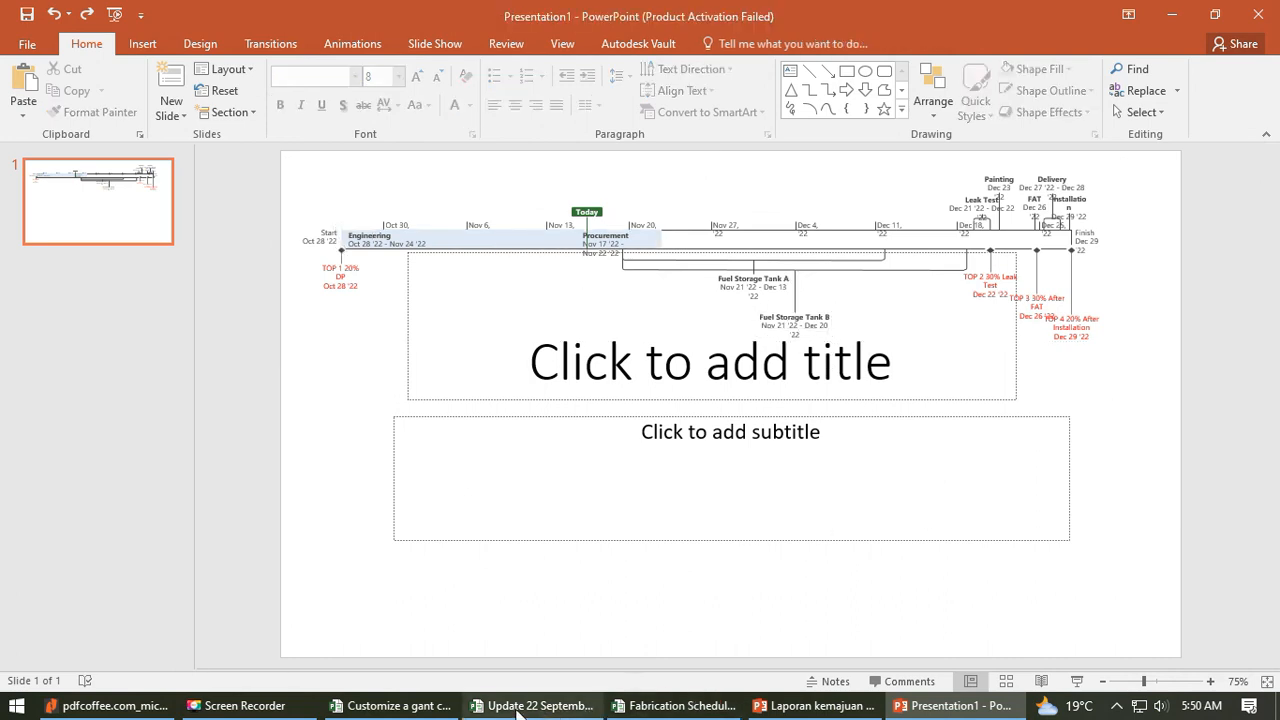
- Switch to Microsoft Project to view the original timeline, then return to the PowerPoint presentation
{"action": "left_click", "coordinate": [405, 708]}
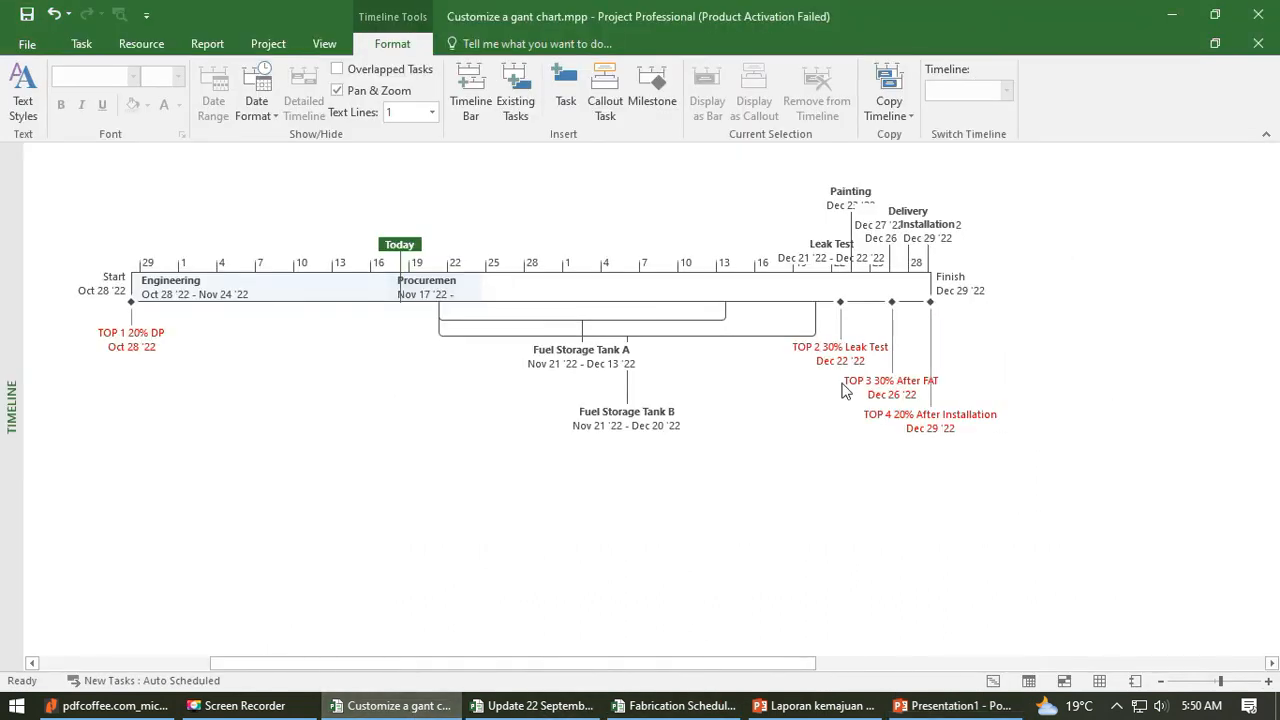
{"action": "left_click", "coordinate": [918, 710]}
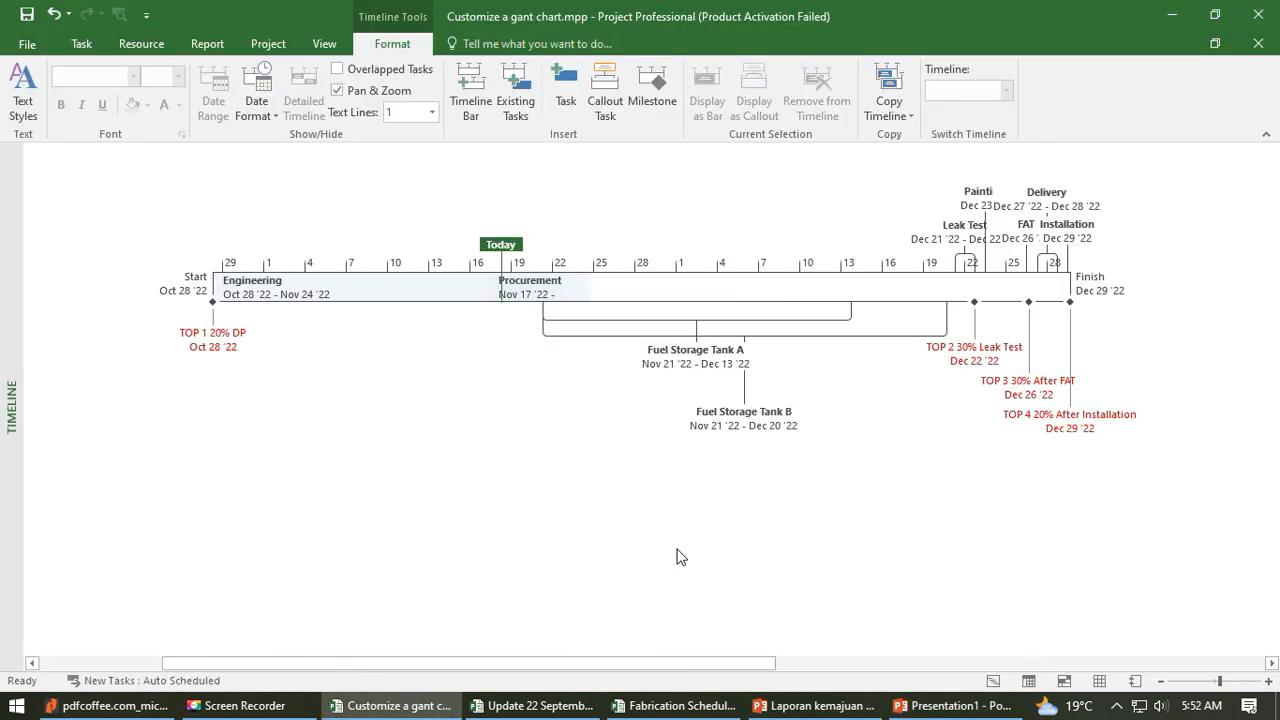